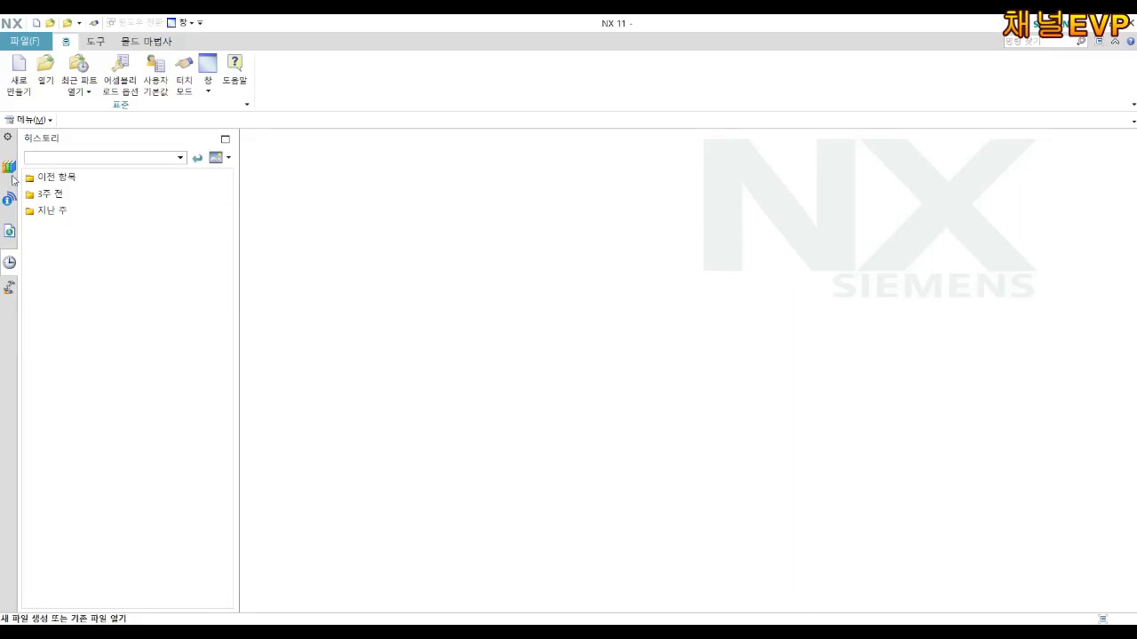
Create a new millimetre Model part 현용밀A-2.prt saved in the NX11 컴응밀 folder
{"action": "left_click", "coordinate": [18, 73]}
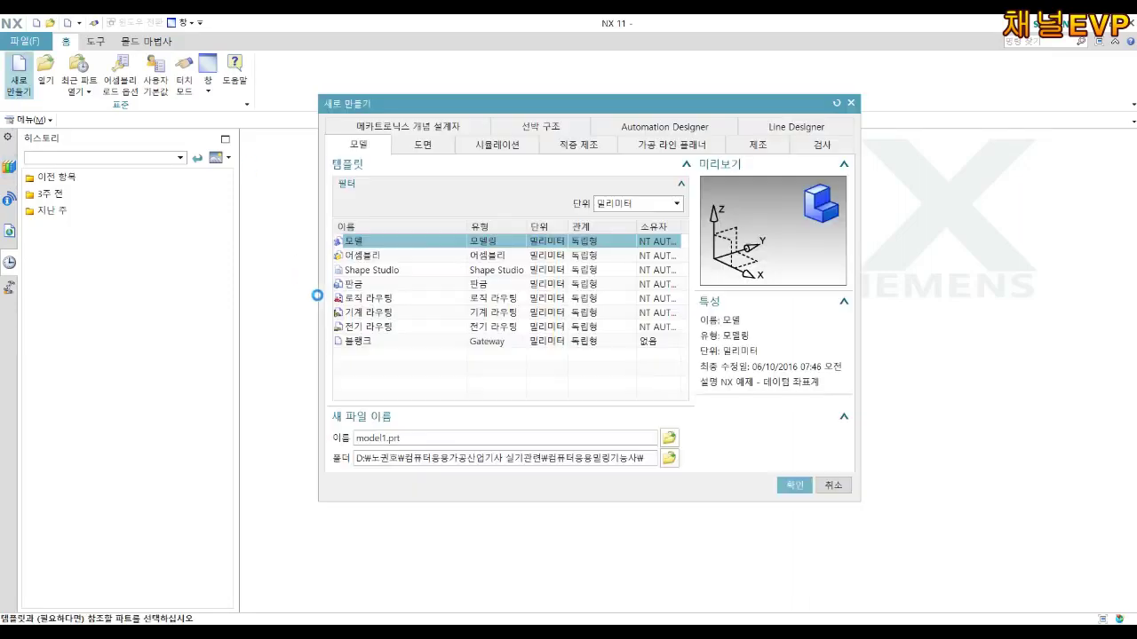
{"action": "left_click", "coordinate": [668, 458]}
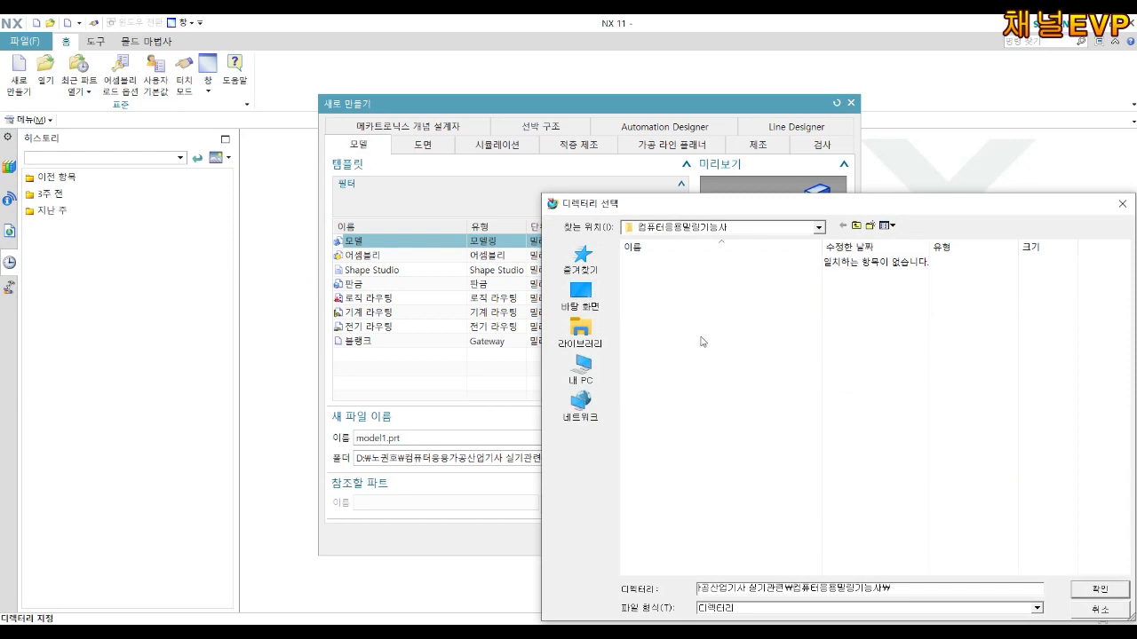
{"action": "double_click", "coordinate": [685, 262]}
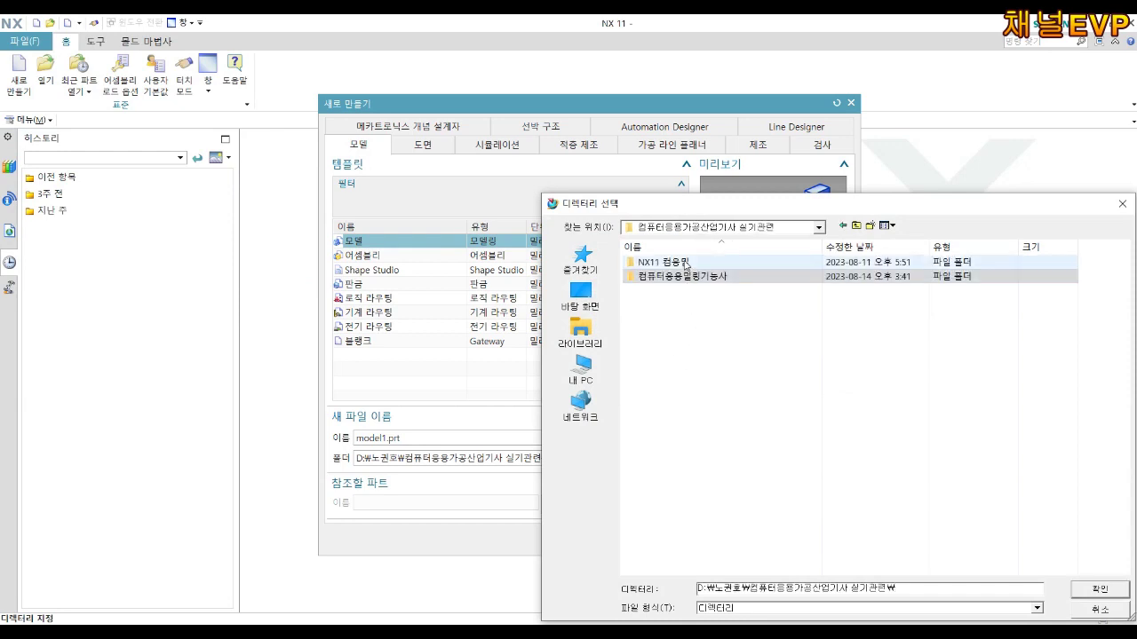
{"action": "left_click", "coordinate": [1114, 593]}
{"action": "type", "text": "컴퓨밀A-2"}
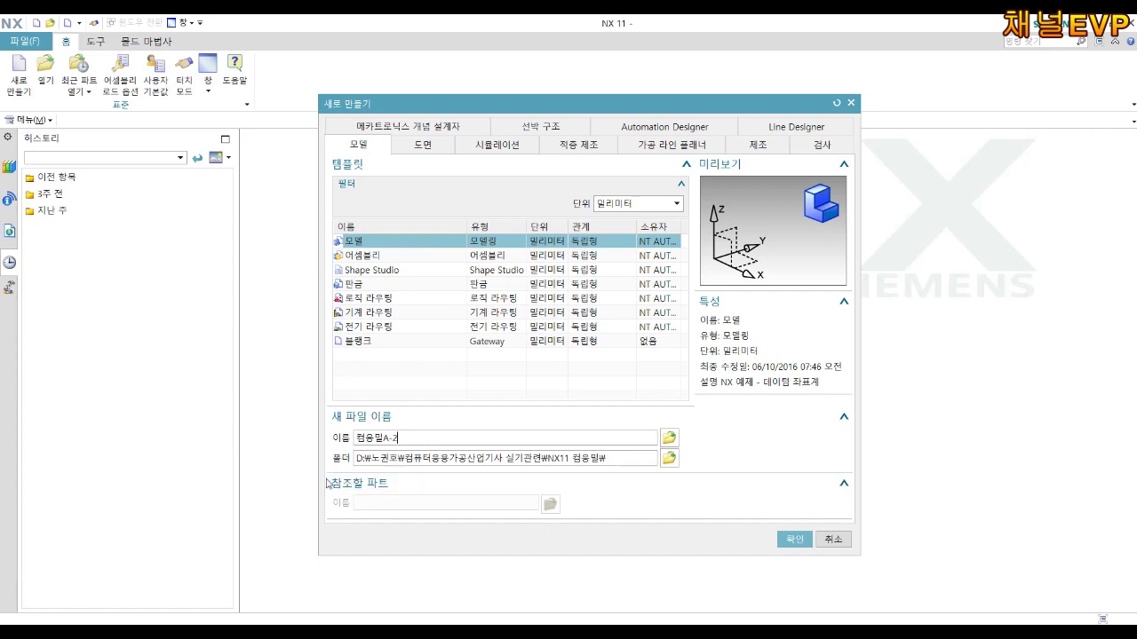
{"action": "left_click", "coordinate": [795, 543]}
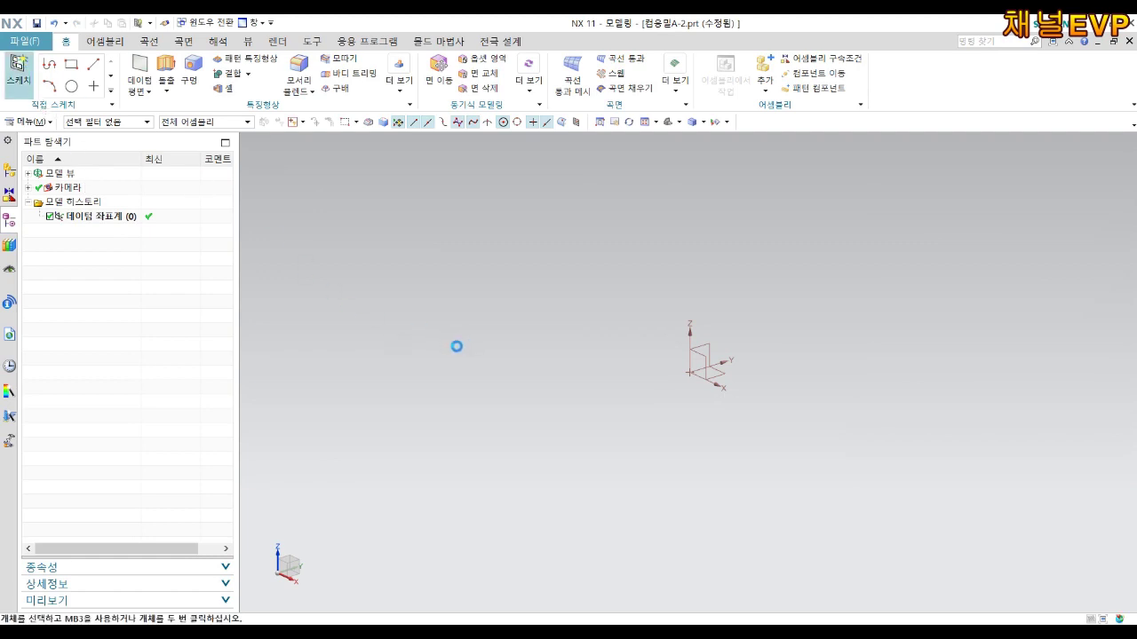
Sketch on the XY datum plane and draw a centre rectangle at the origin
{"action": "left_click", "coordinate": [691, 390]}
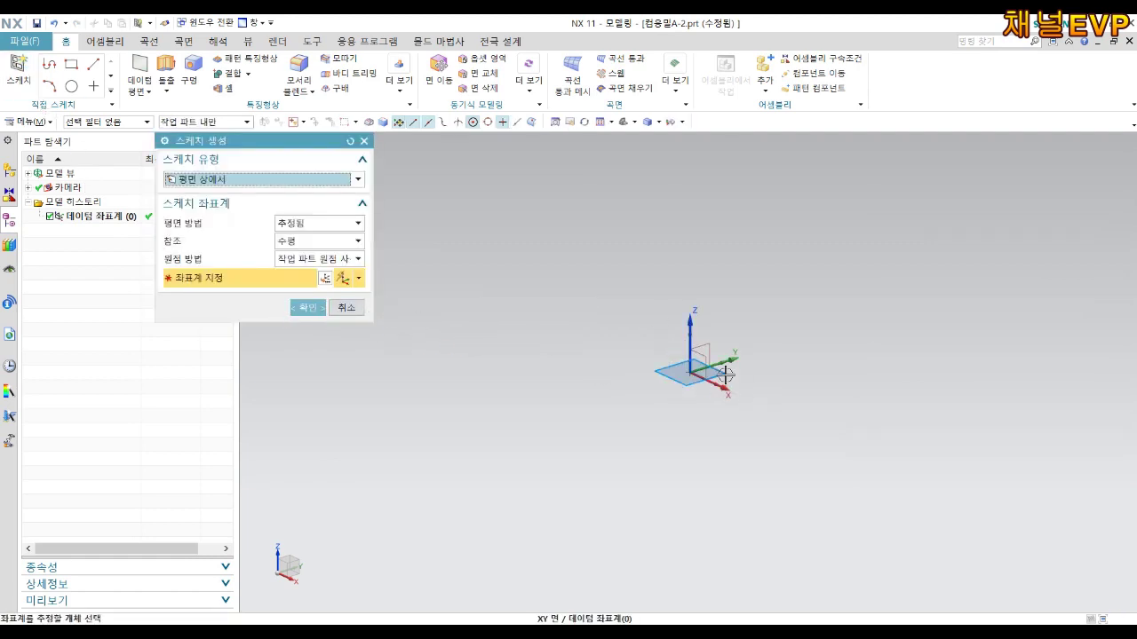
{"action": "left_click", "coordinate": [320, 308]}
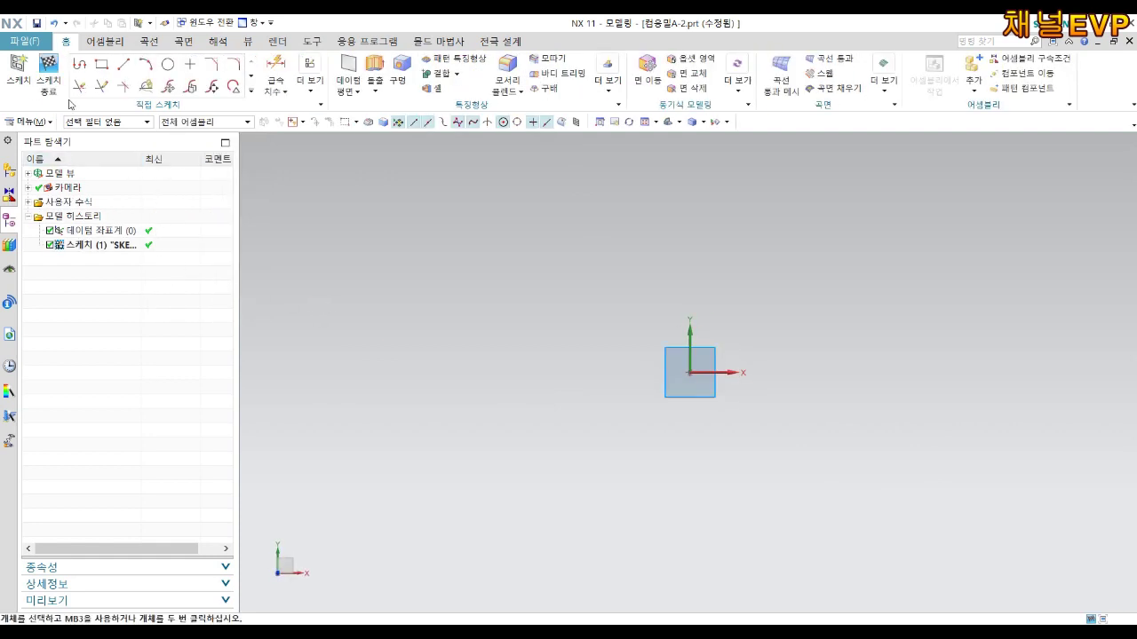
{"action": "left_click", "coordinate": [102, 64]}
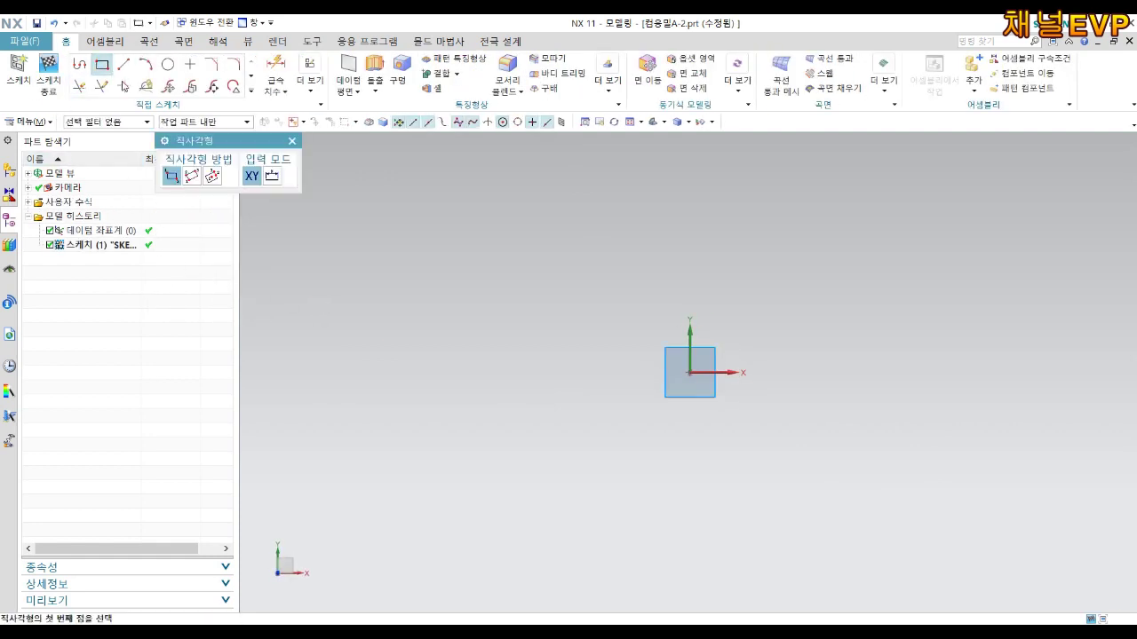
{"action": "left_click", "coordinate": [213, 177]}
{"action": "left_click", "coordinate": [690, 372]}
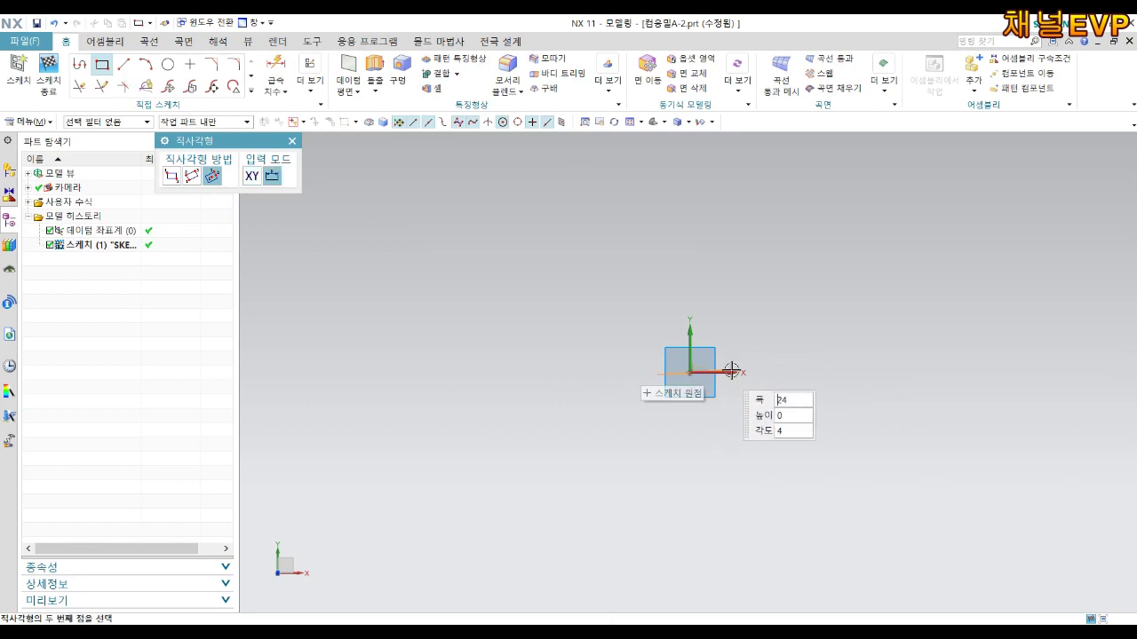
{"action": "left_click", "coordinate": [800, 373]}
{"action": "left_click", "coordinate": [799, 240]}
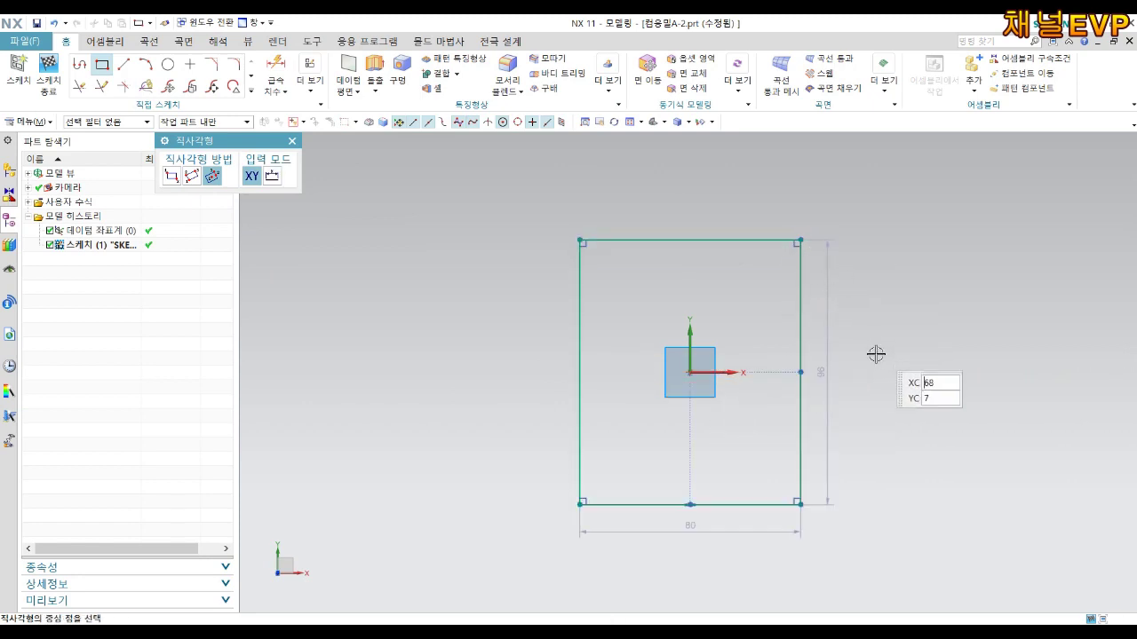
{"action": "key", "text": "Escape"}
Dimension the rectangle 69 mm wide by 70 mm tall and finish the sketch
{"action": "left_click", "coordinate": [692, 524]}
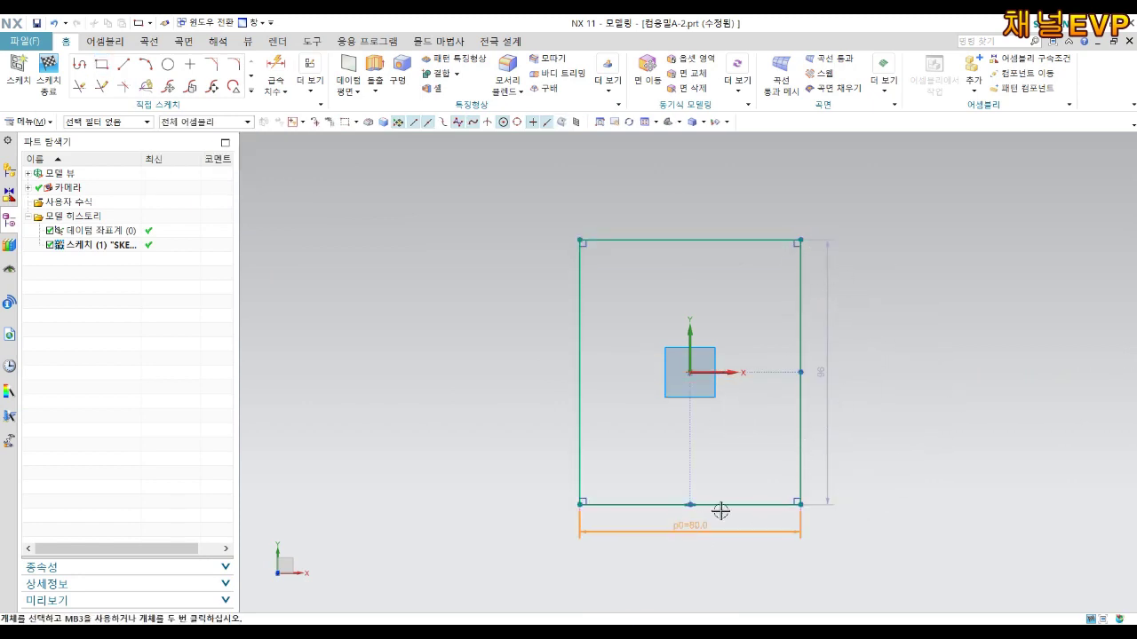
{"action": "double_click", "coordinate": [720, 514]}
{"action": "type", "text": "69"}
{"action": "key", "text": "Return"}
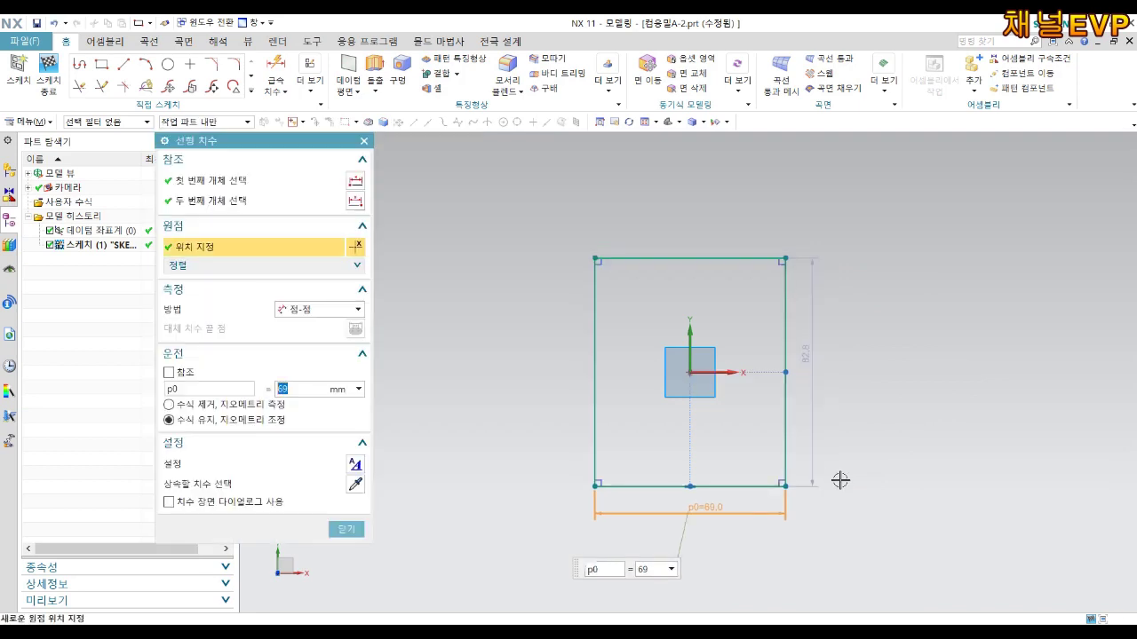
{"action": "double_click", "coordinate": [808, 352]}
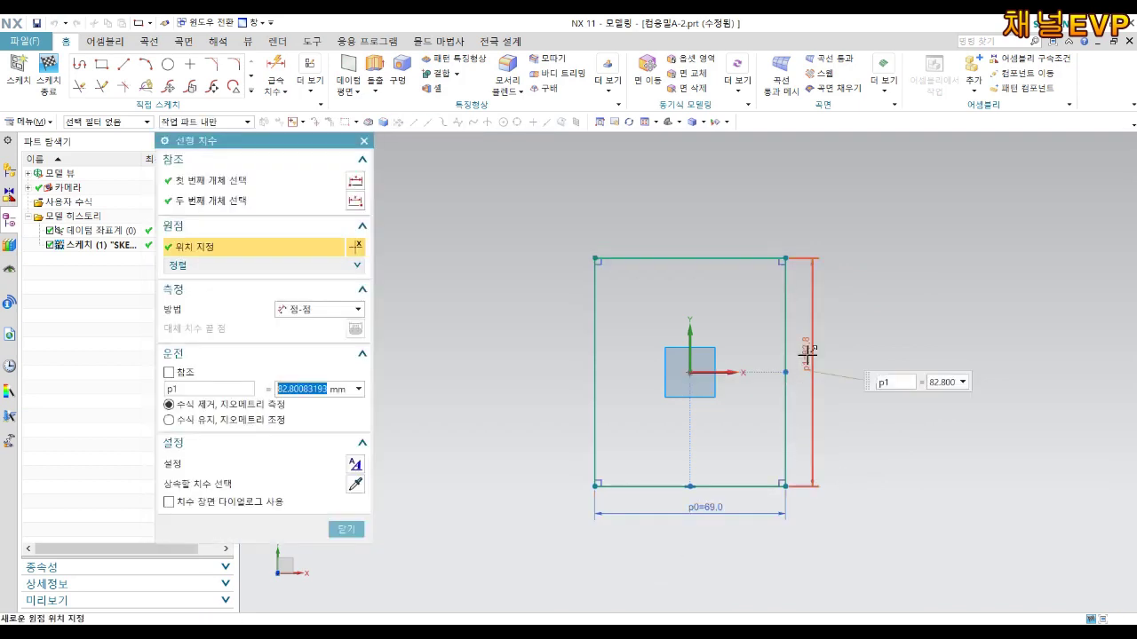
{"action": "type", "text": "70"}
{"action": "key", "text": "Return"}
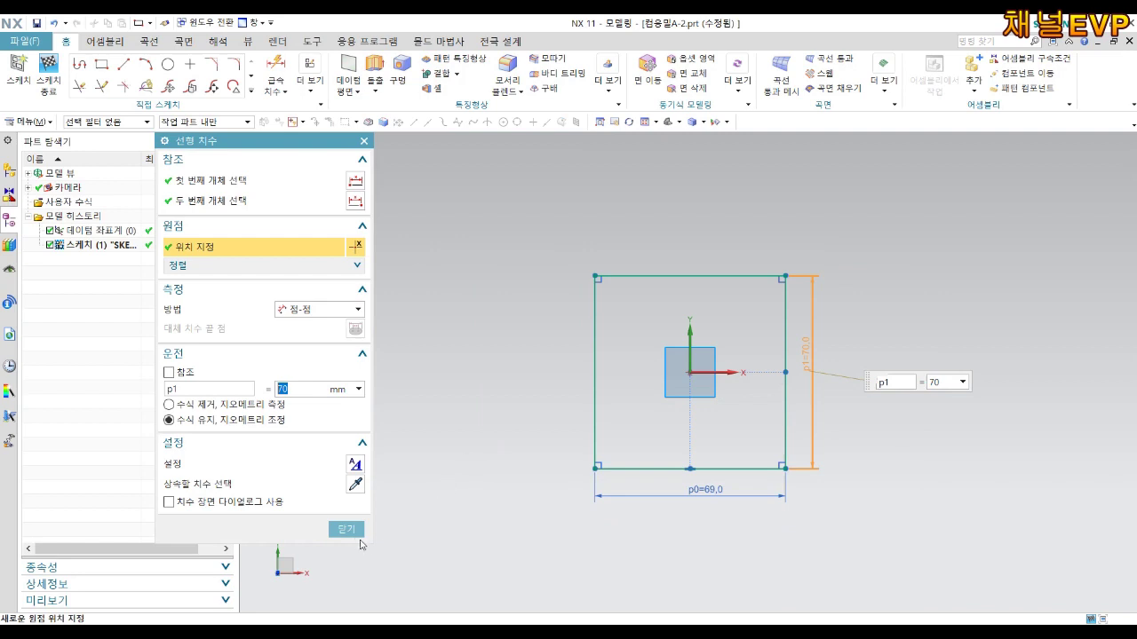
{"action": "left_click", "coordinate": [348, 530]}
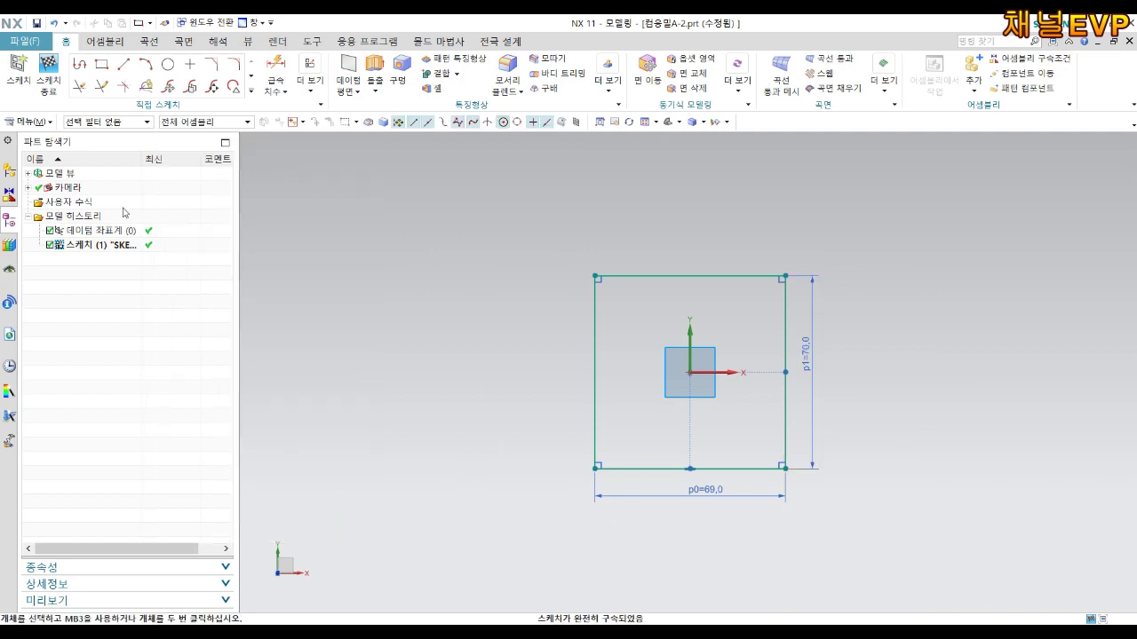
{"action": "left_click", "coordinate": [49, 75]}
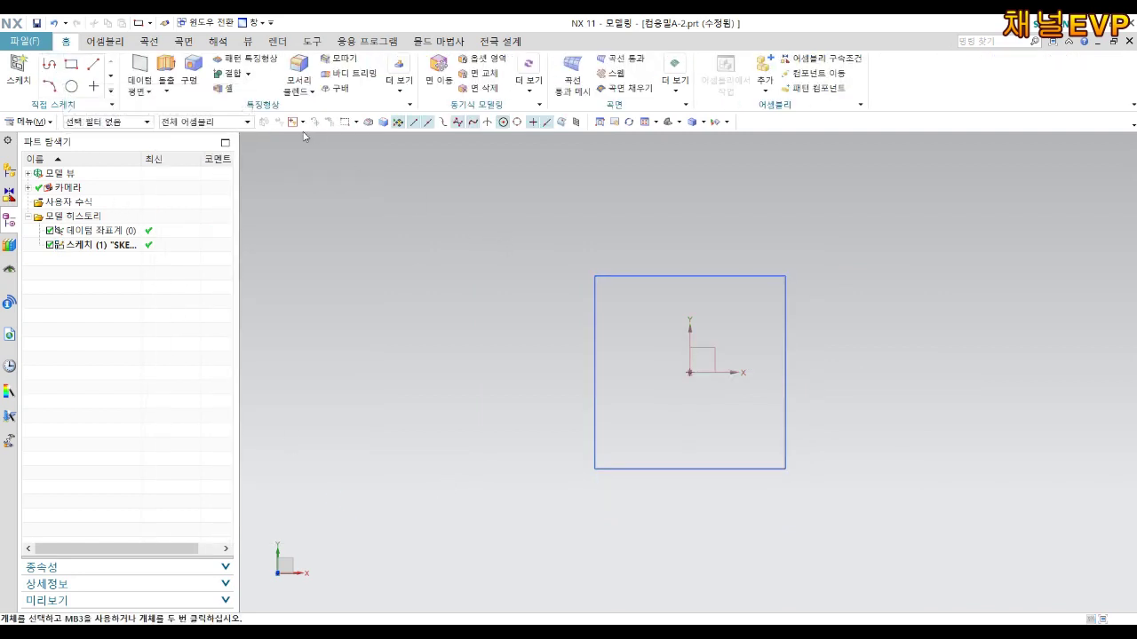
Extrude the whole rectangle as connected curves 22 mm downward into a solid block
{"action": "left_click", "coordinate": [166, 63]}
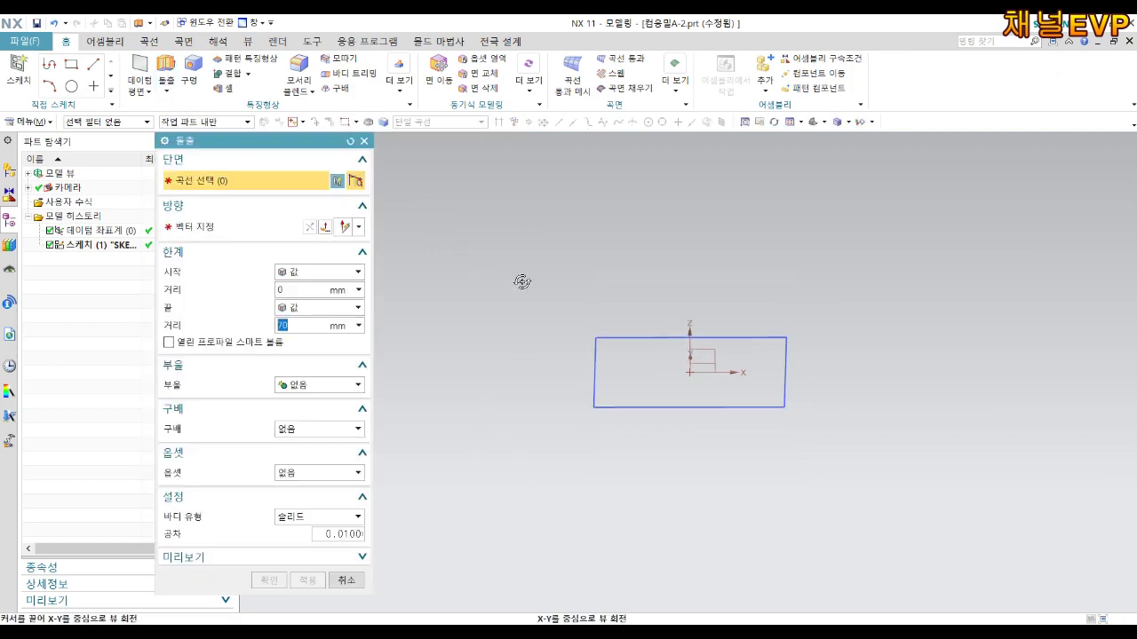
{"action": "middle_click_drag", "start_coordinate": [521, 360], "coordinate": [509, 309]}
{"action": "left_click", "coordinate": [606, 417]}
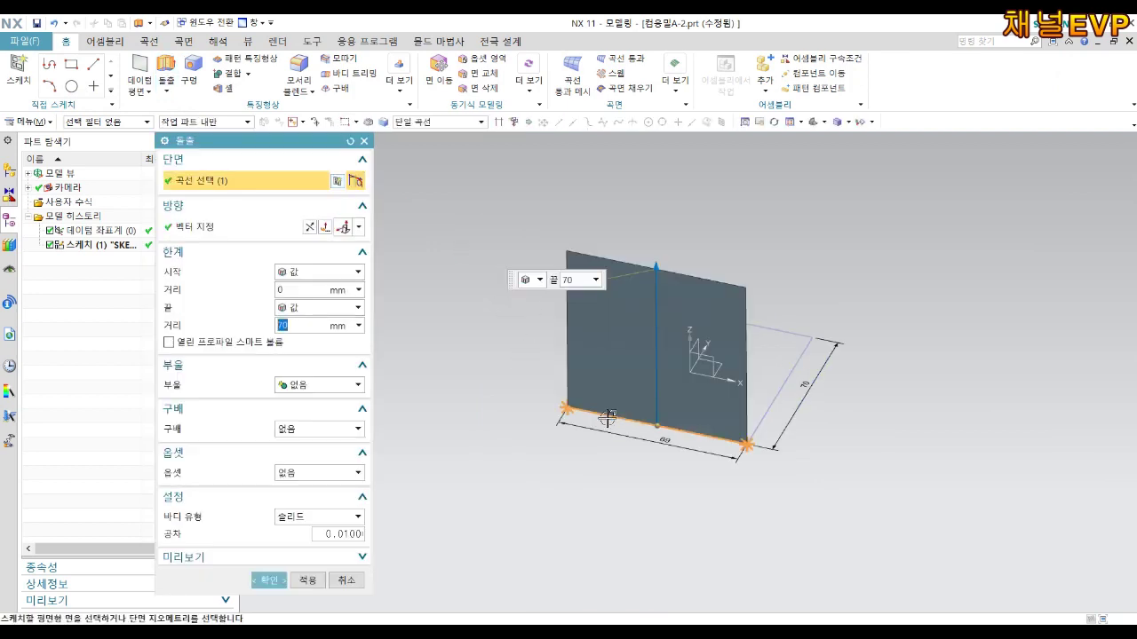
{"action": "left_click", "coordinate": [421, 123]}
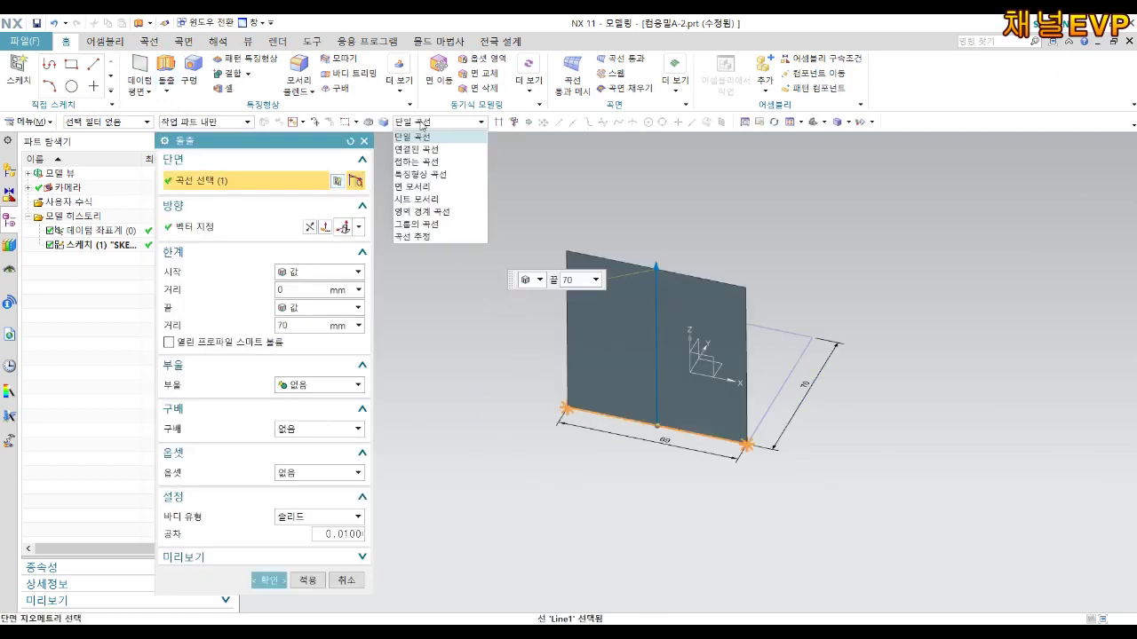
{"action": "left_click", "coordinate": [424, 149]}
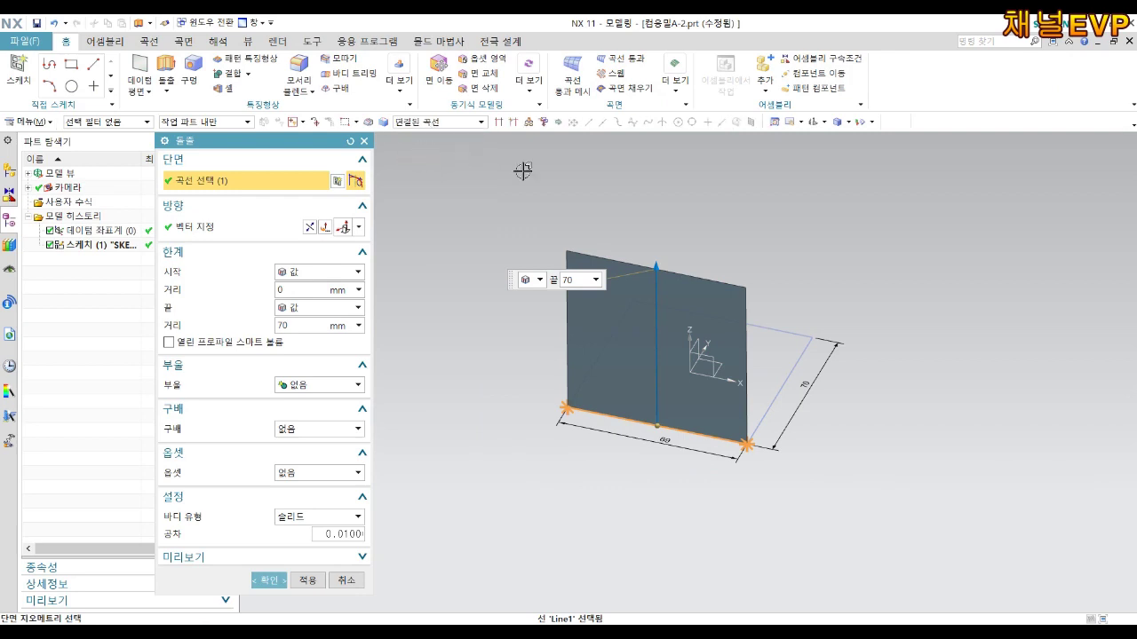
{"action": "left_click", "coordinate": [763, 415]}
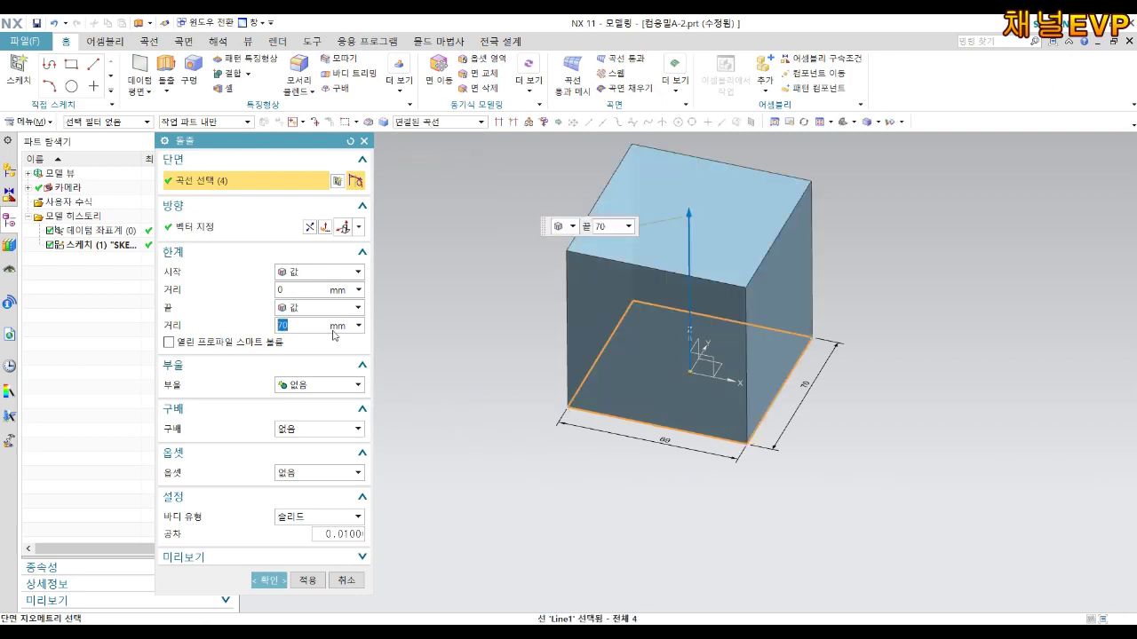
{"action": "left_click", "coordinate": [309, 228]}
{"action": "left_click", "coordinate": [295, 326]}
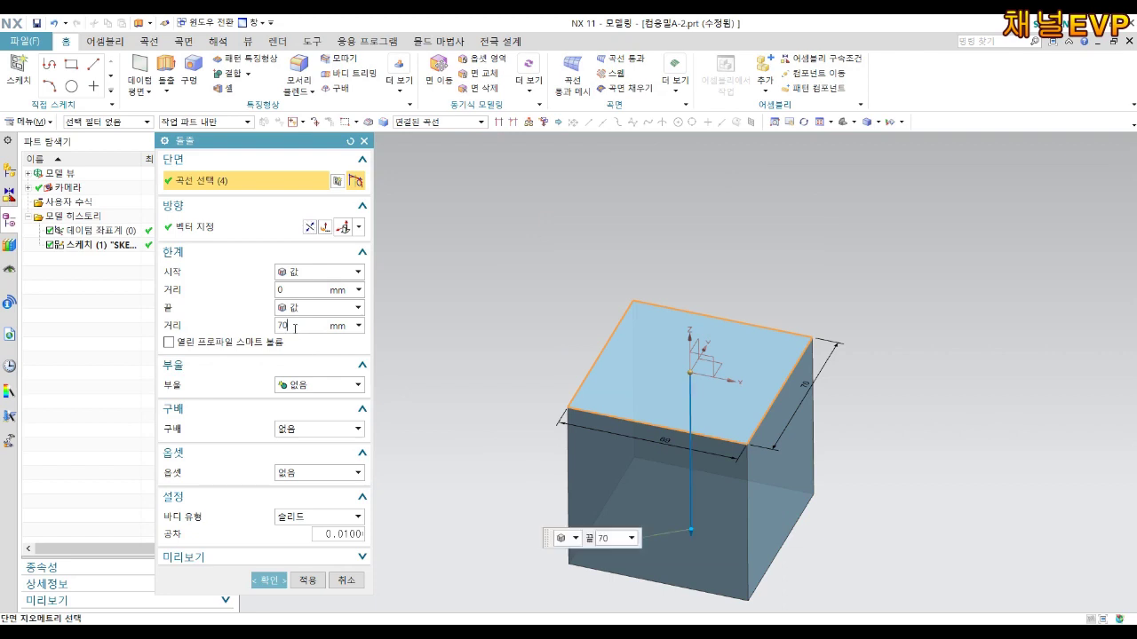
{"action": "type", "text": "22"}
{"action": "key", "text": "Return"}
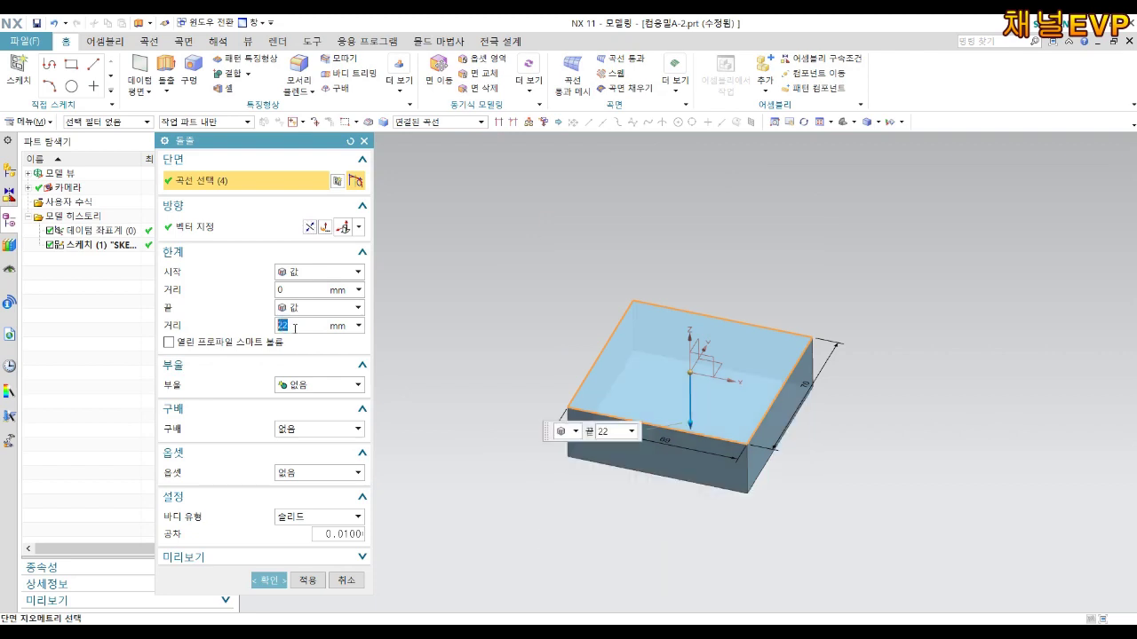
{"action": "left_click", "coordinate": [267, 580]}
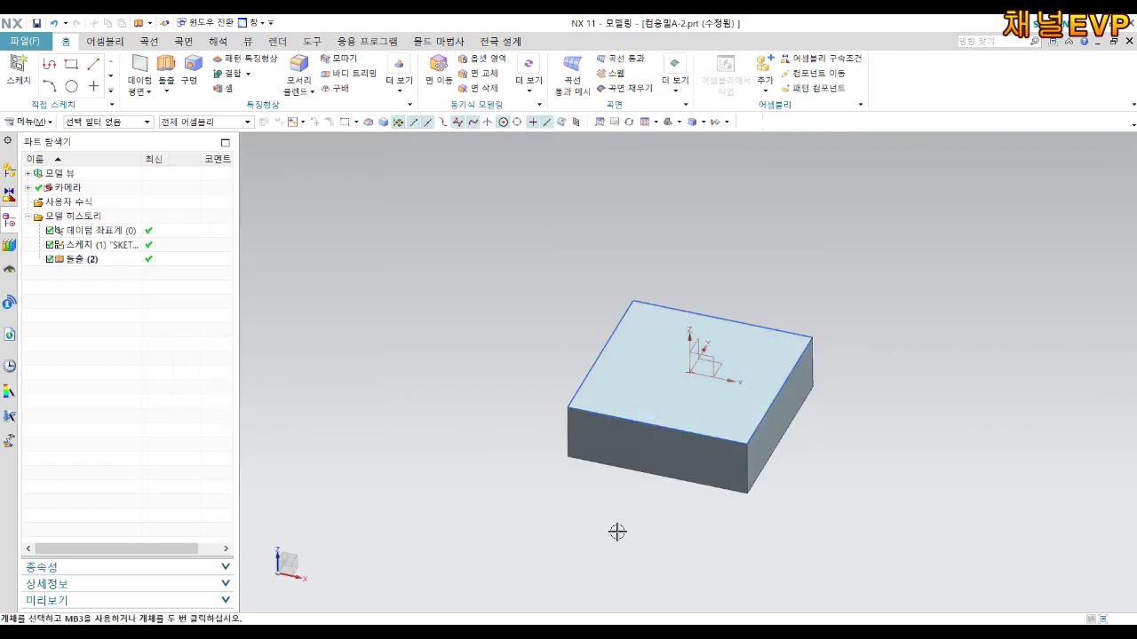
In top view, start a hole and place its centre point on the block's top face
{"action": "middle_click_drag", "start_coordinate": [693, 417], "coordinate": [733, 428]}
{"action": "key", "text": "ctrl+alt+t"}
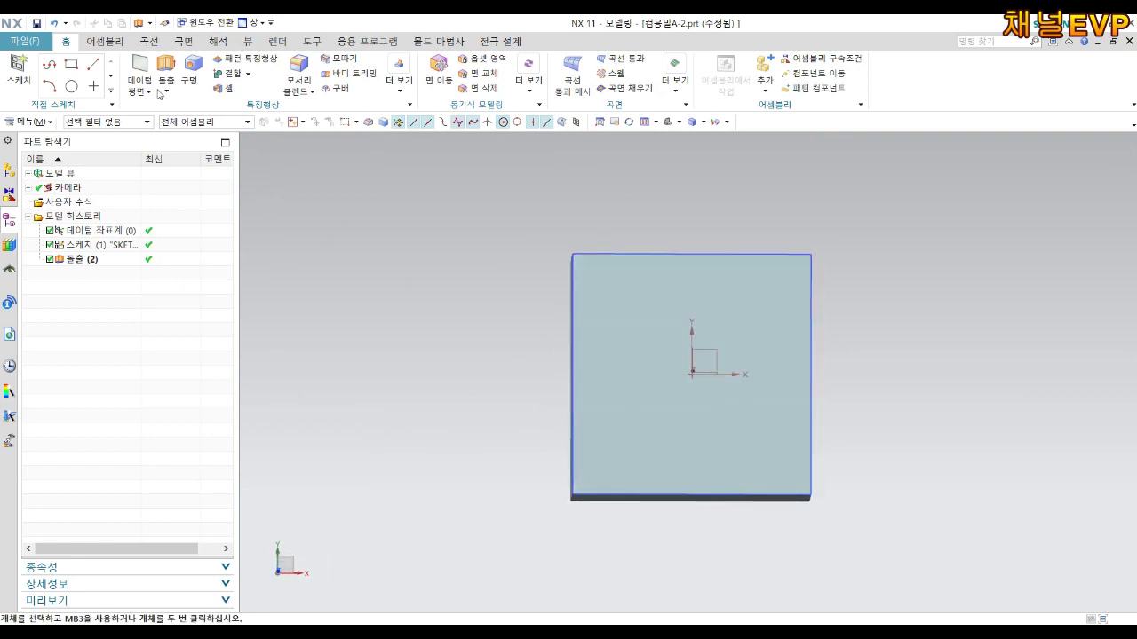
{"action": "left_click", "coordinate": [192, 73]}
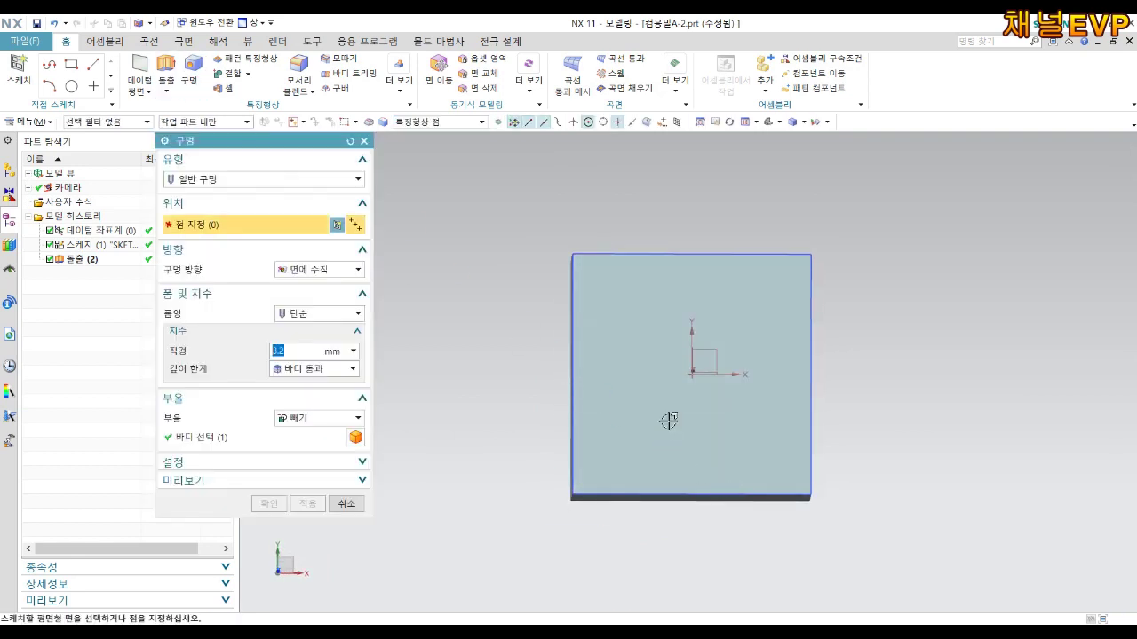
{"action": "left_click", "coordinate": [669, 420]}
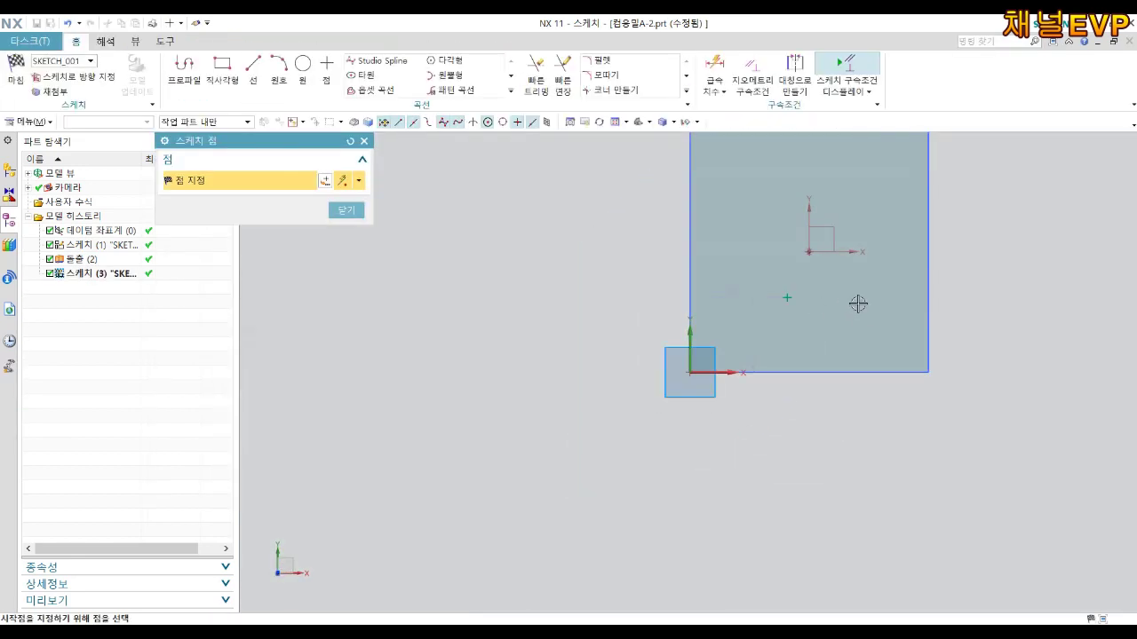
{"action": "scroll", "coordinate": [786, 337], "scroll_direction": "up", "scroll_amount": 3}
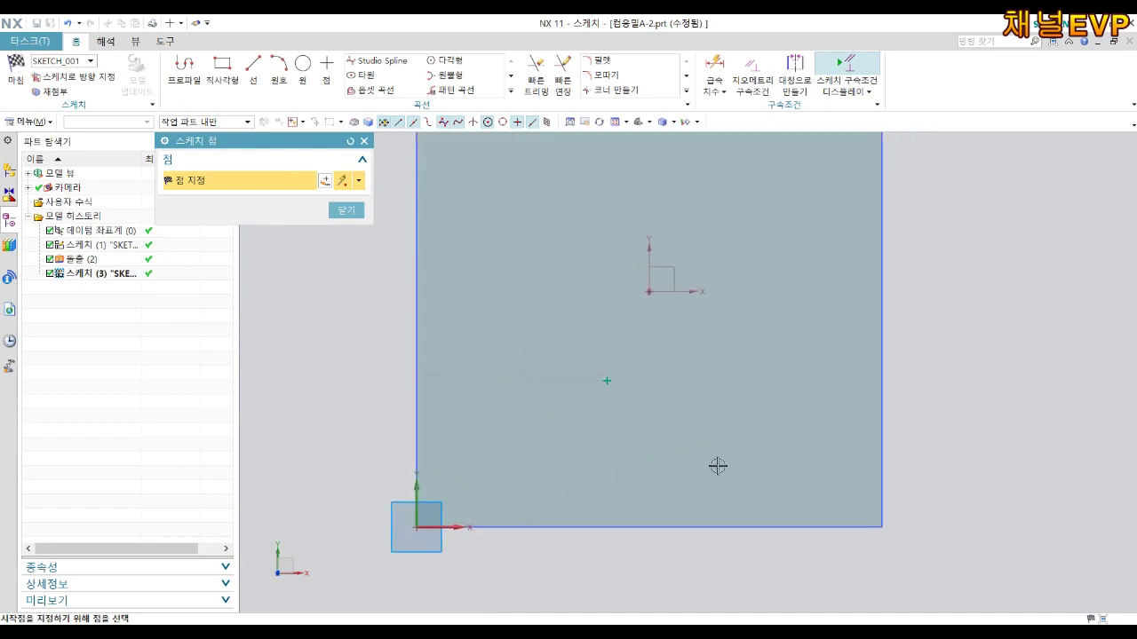
{"action": "scroll", "coordinate": [738, 469], "scroll_direction": "down", "scroll_amount": 1}
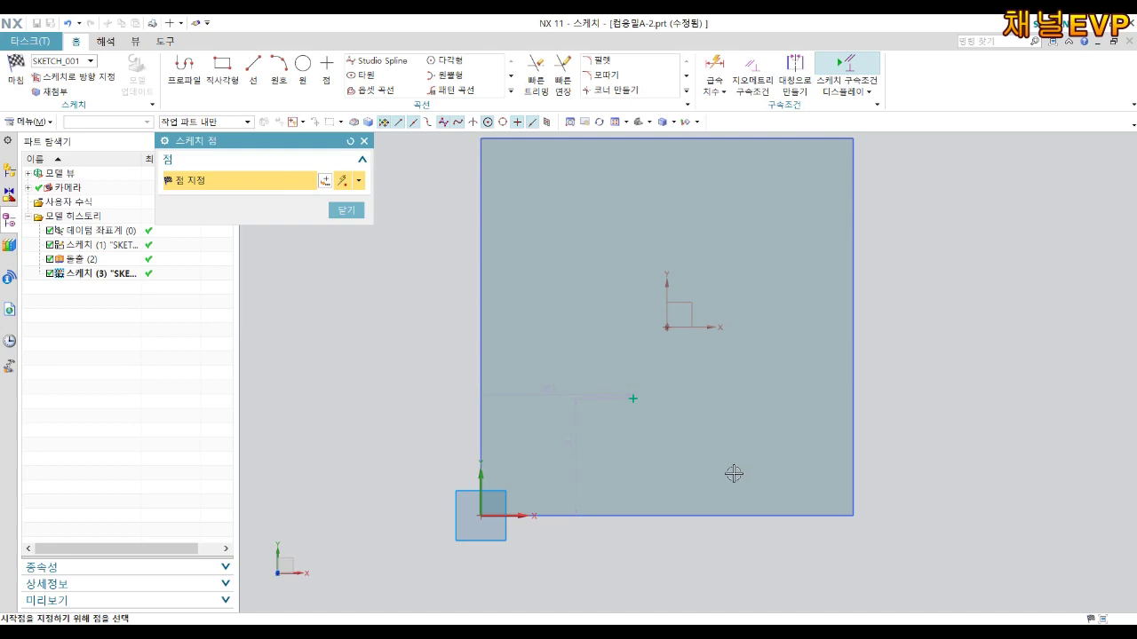
{"action": "left_click", "coordinate": [548, 389]}
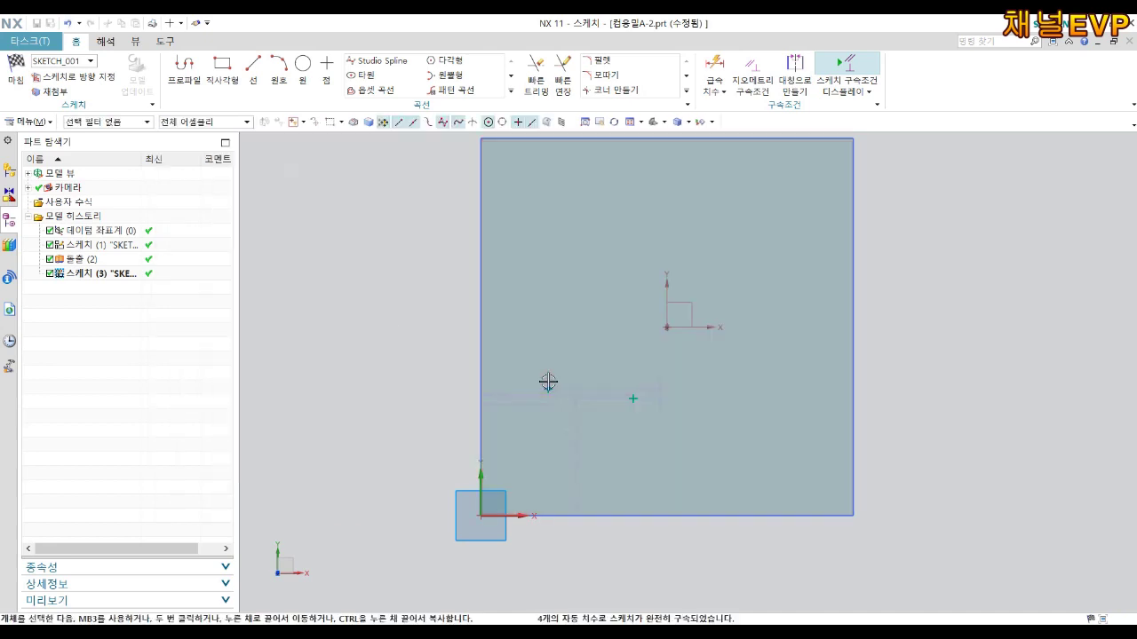
{"action": "left_click", "coordinate": [548, 382]}
{"action": "scroll", "coordinate": [524, 378], "scroll_direction": "up", "scroll_amount": 3}
{"action": "scroll", "coordinate": [447, 405], "scroll_direction": "up", "scroll_amount": 3}
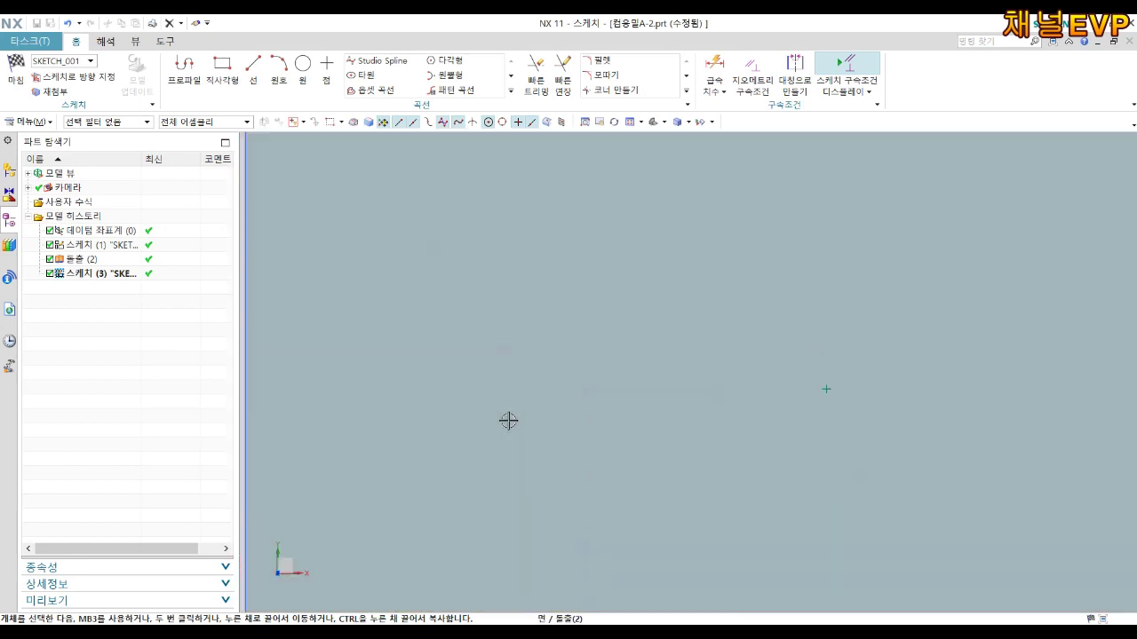
Locate the hole point 69/2 (34.5 mm) horizontally and 35 mm vertically, then finish the sketch
{"action": "double_click", "coordinate": [520, 380]}
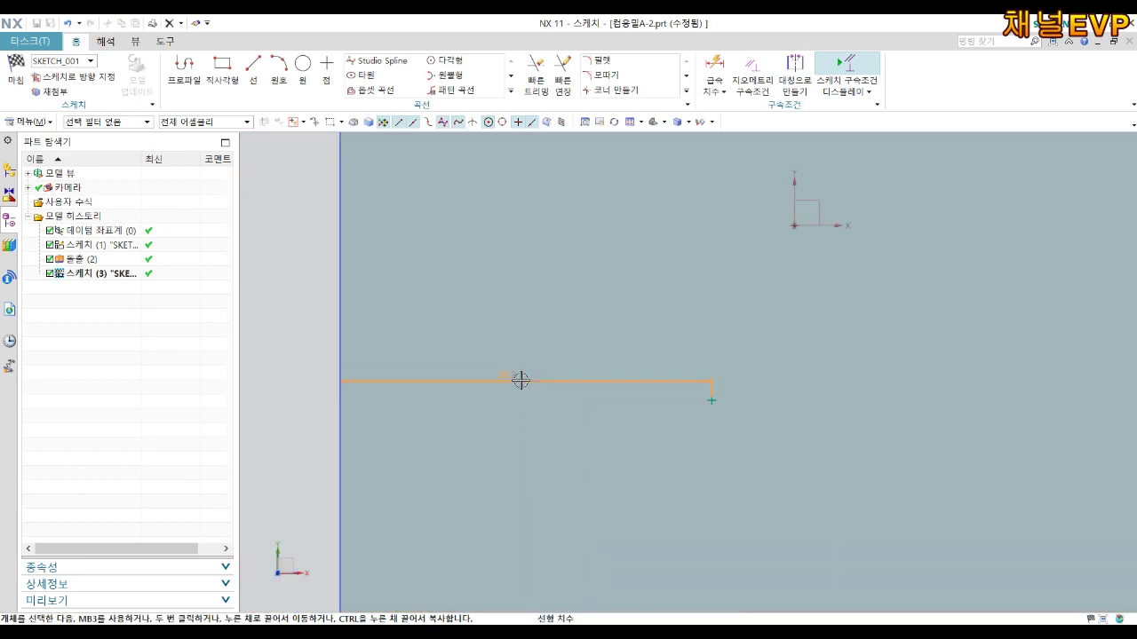
{"action": "type", "text": "69/"}
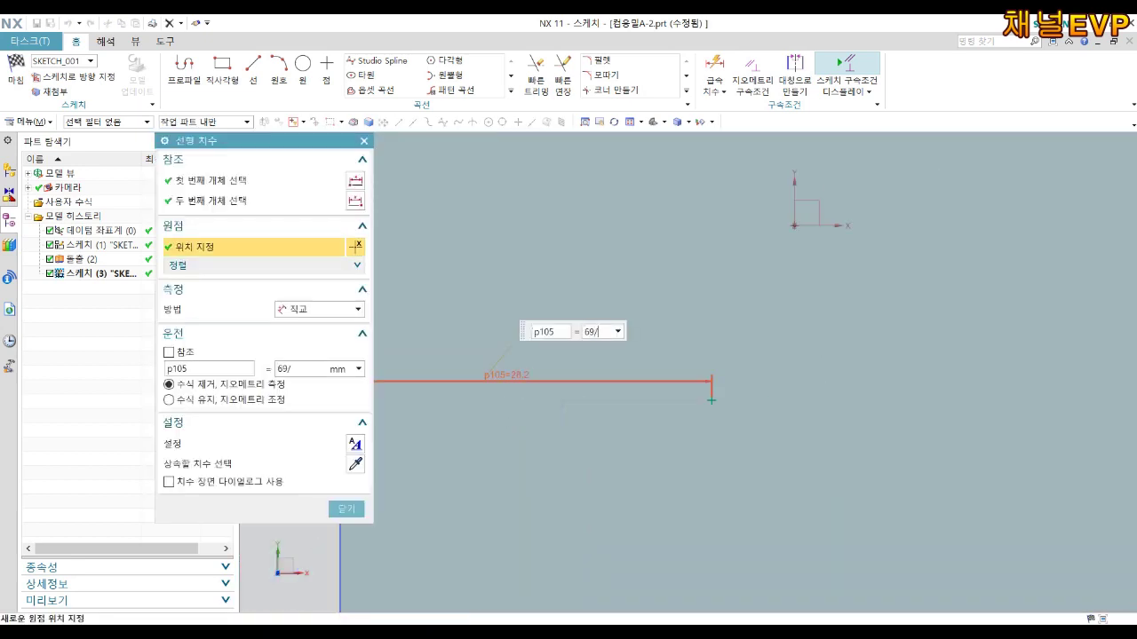
{"action": "type", "text": "2"}
{"action": "key", "text": "Return"}
{"action": "scroll", "coordinate": [577, 475], "scroll_direction": "down", "scroll_amount": 3}
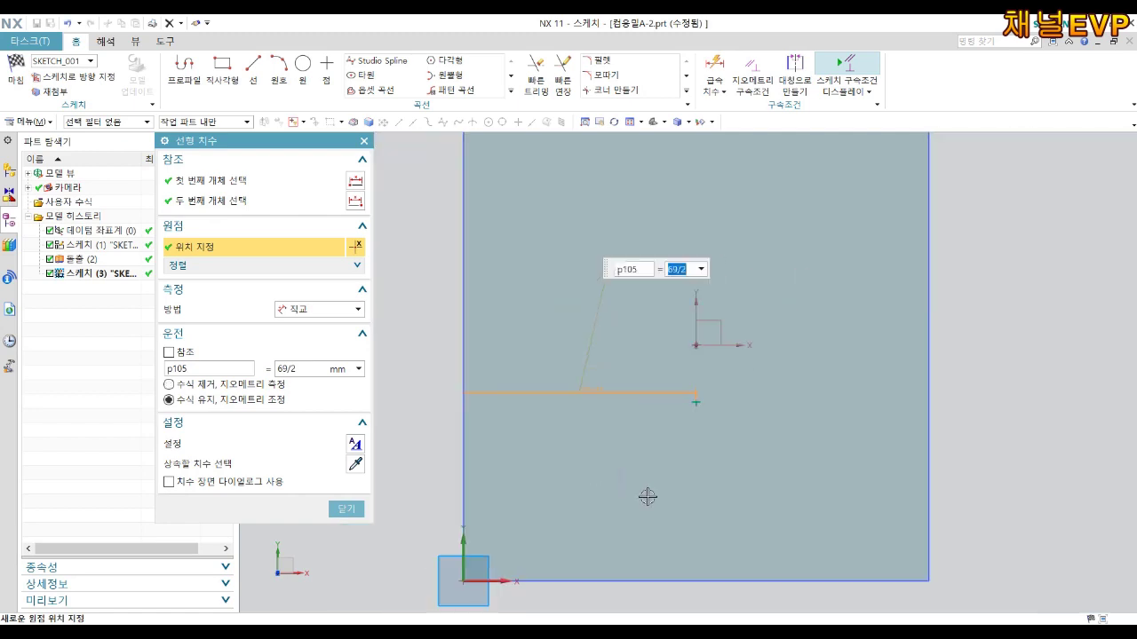
{"action": "middle_click", "coordinate": [622, 462]}
{"action": "left_click", "coordinate": [616, 450]}
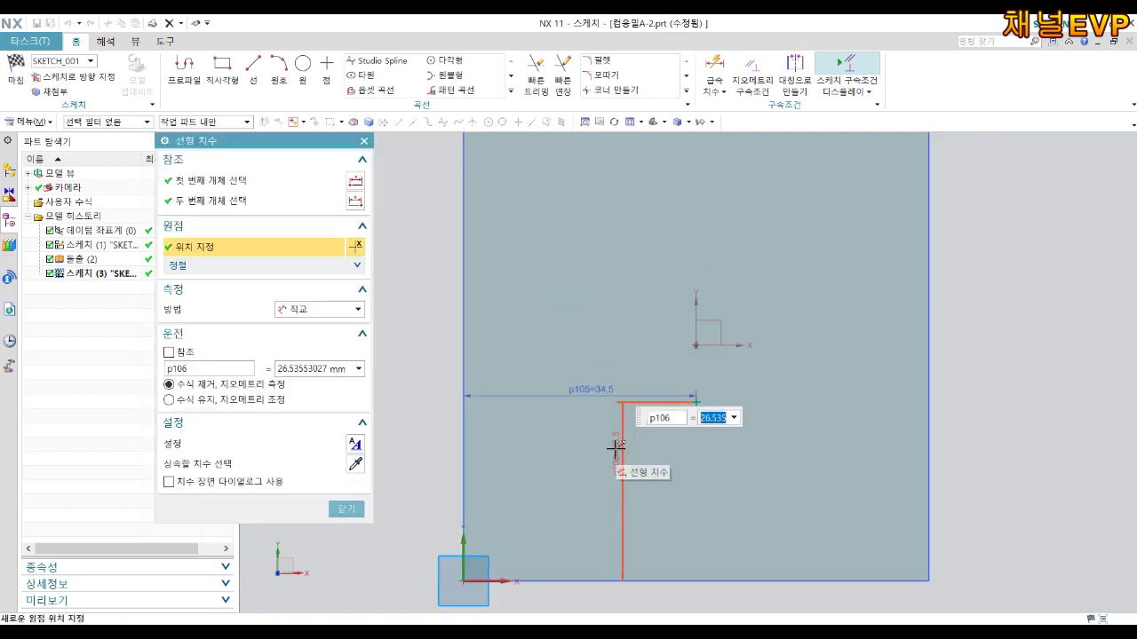
{"action": "type", "text": "35"}
{"action": "key", "text": "Return"}
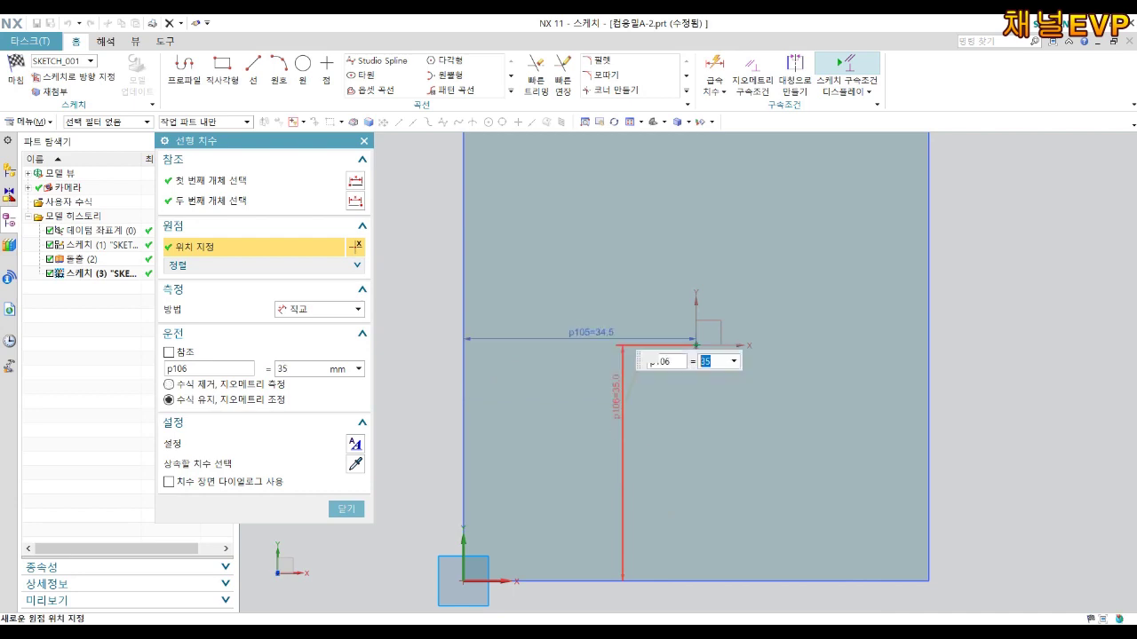
{"action": "left_click", "coordinate": [356, 511]}
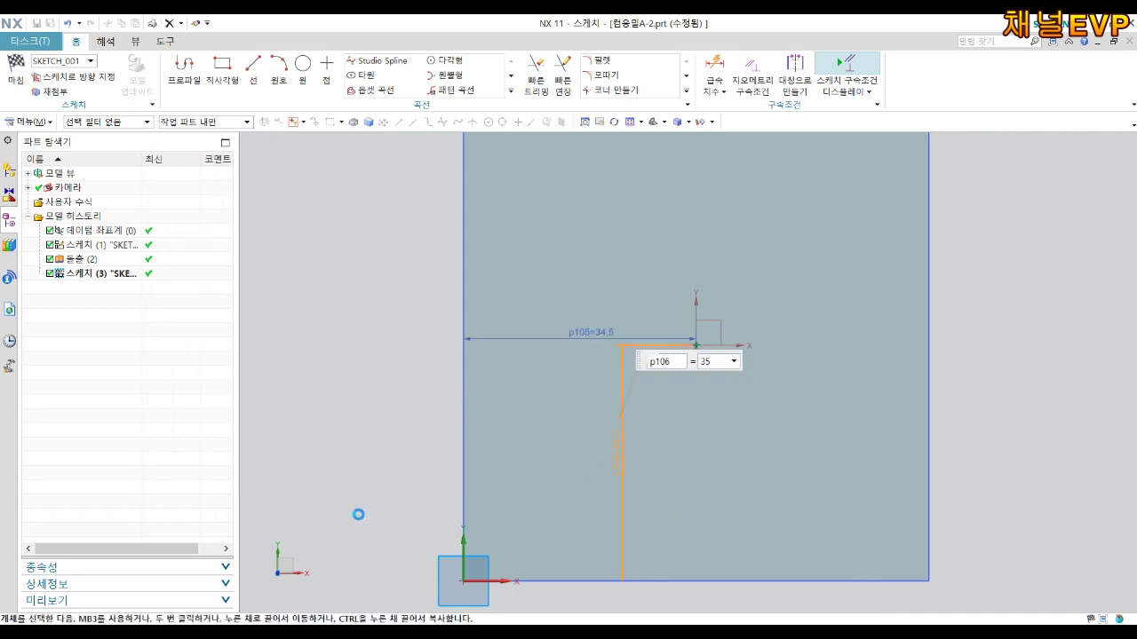
{"action": "left_click", "coordinate": [16, 69]}
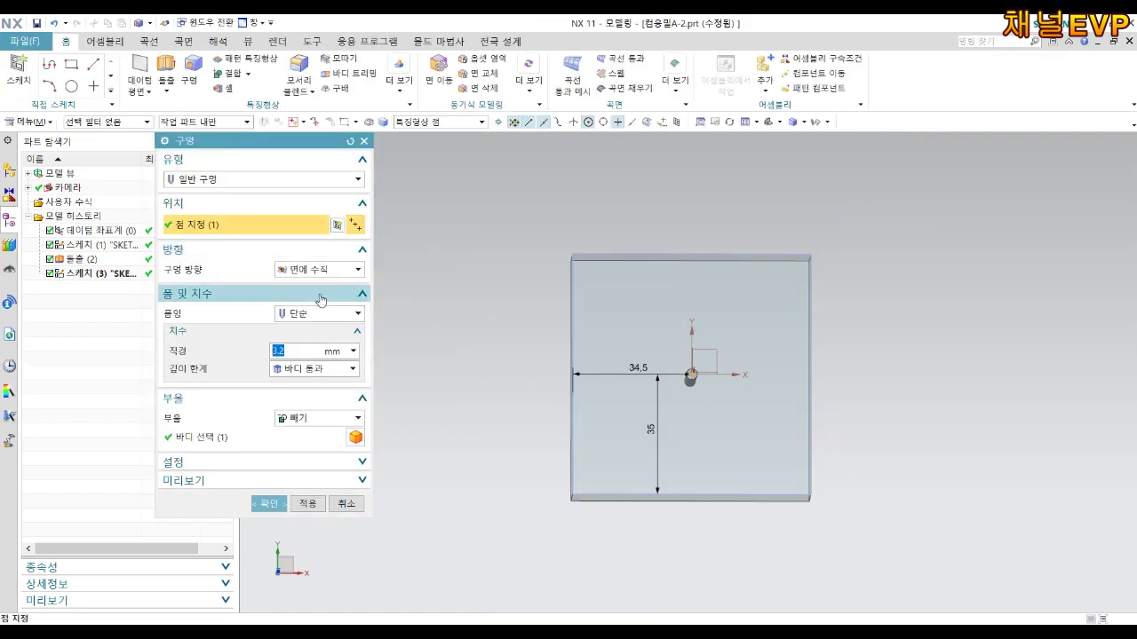
Cut the hole through the block with an 8 mm diameter
{"action": "type", "text": "8"}
{"action": "key", "text": "Return"}
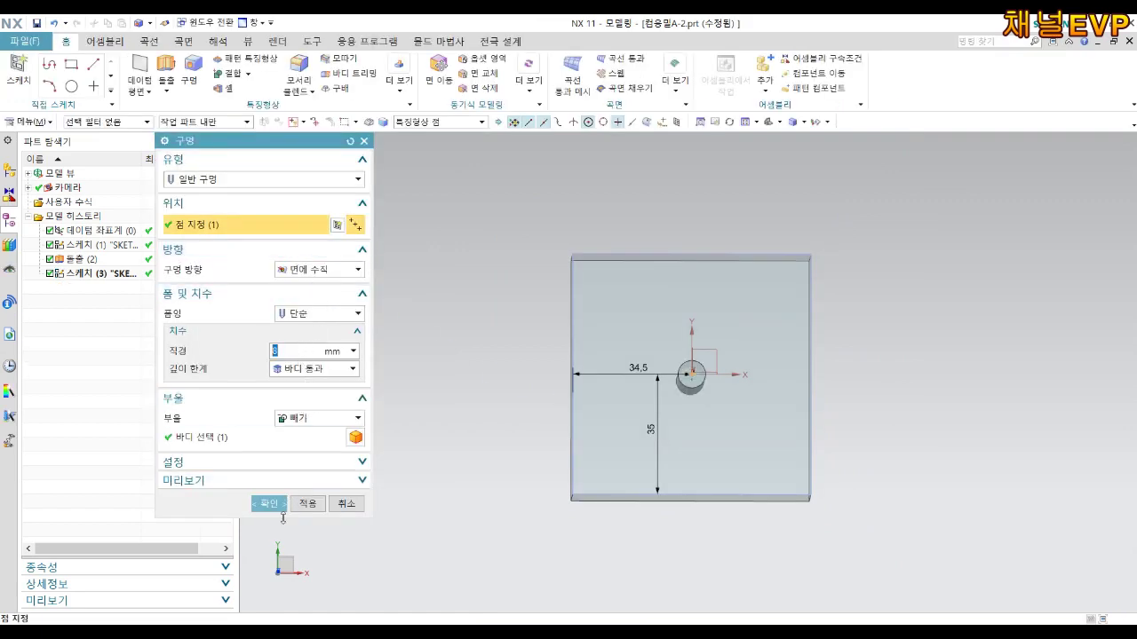
{"action": "left_click", "coordinate": [275, 507]}
{"action": "mouse_move", "coordinate": [797, 424]}
{"action": "middle_mouse_down"}
{"action": "mouse_move", "coordinate": [730, 350]}
{"action": "mouse_move", "coordinate": [737, 399]}
{"action": "middle_mouse_up"}
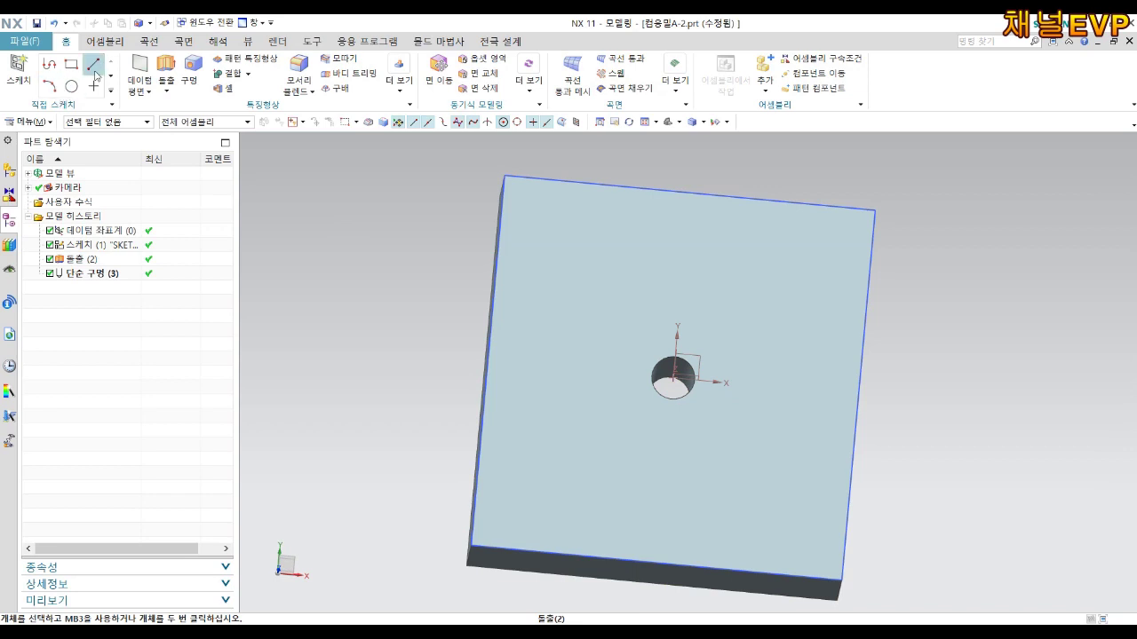
{"action": "left_click", "coordinate": [19, 71]}
Sketch on the block's top face, drawing the outline's left edge, step, top and right edges
{"action": "left_click", "coordinate": [525, 350]}
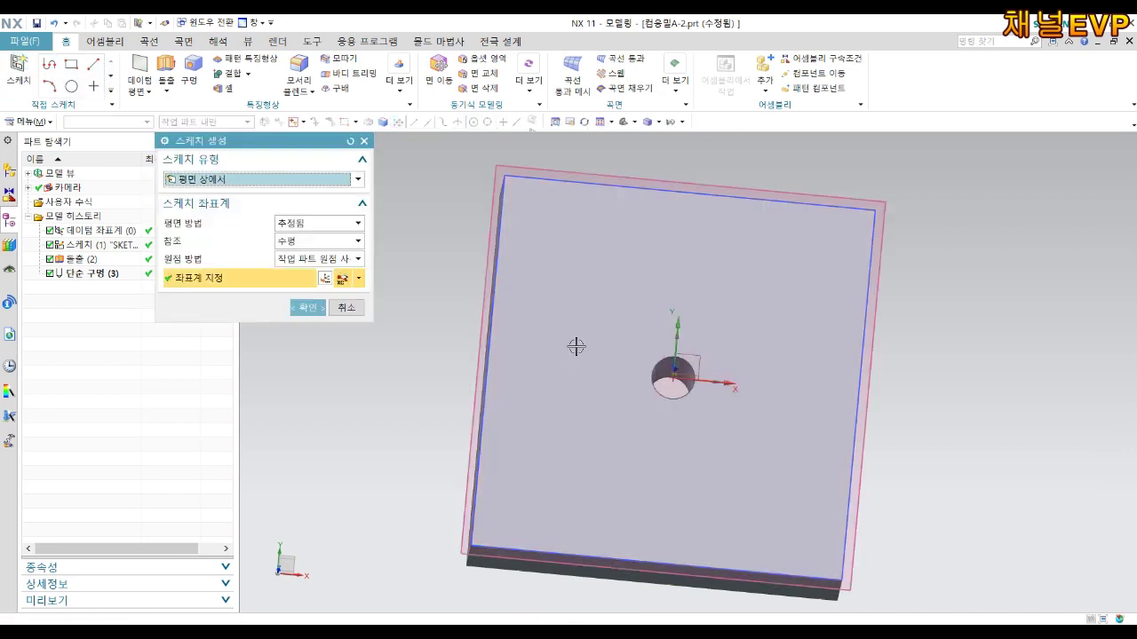
{"action": "left_click", "coordinate": [307, 307]}
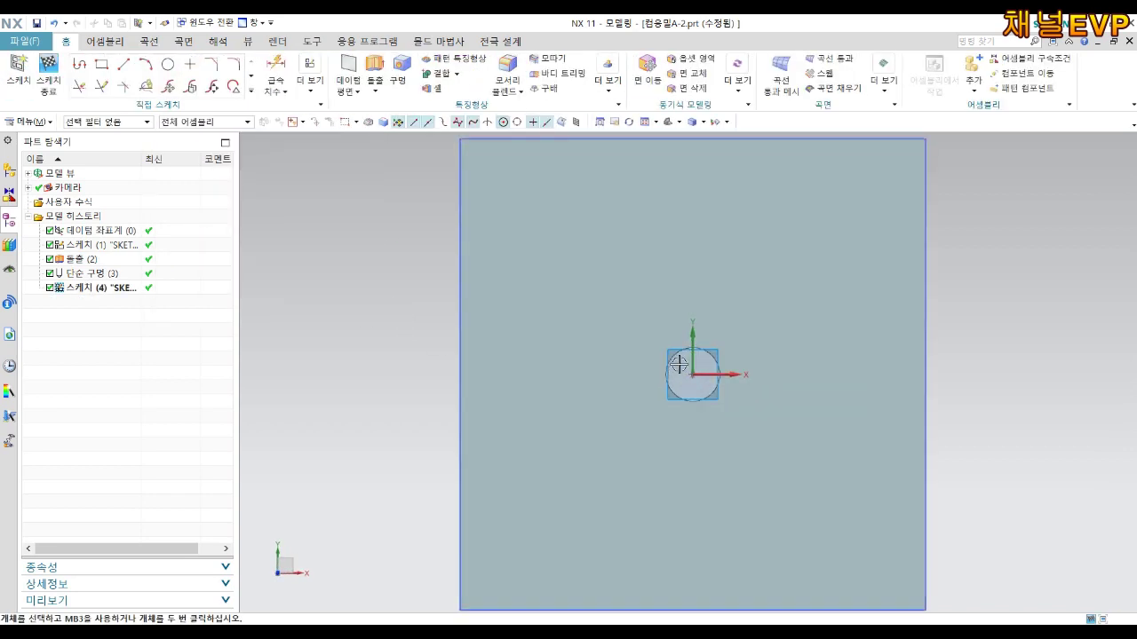
{"action": "left_click", "coordinate": [81, 64]}
{"action": "left_click", "coordinate": [581, 433]}
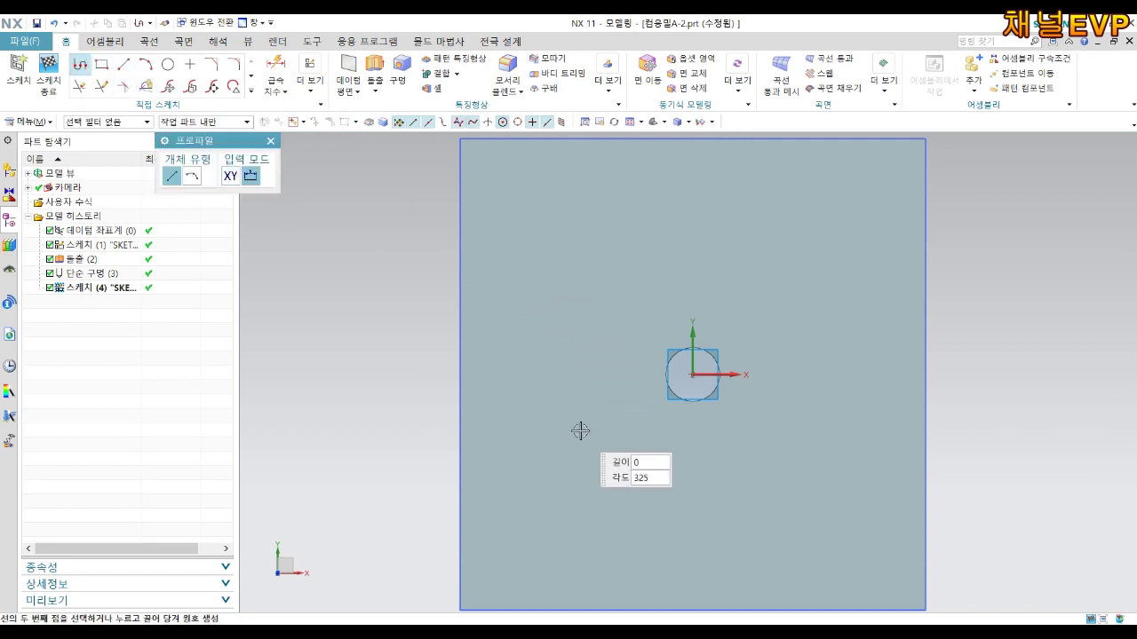
{"action": "left_click", "coordinate": [581, 296]}
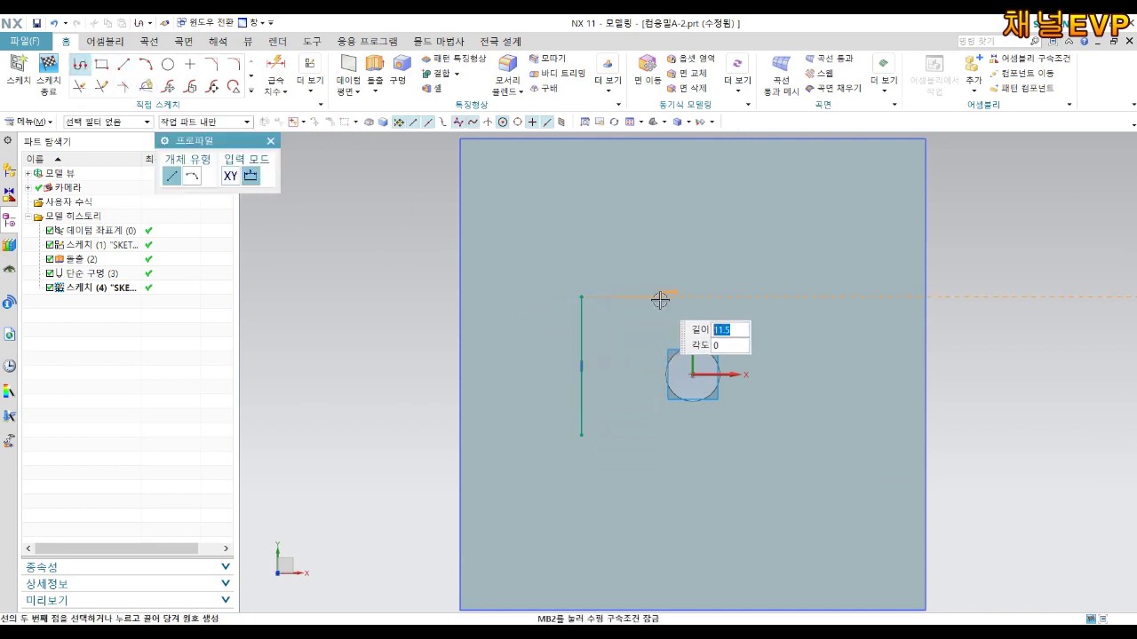
{"action": "left_click", "coordinate": [676, 297]}
{"action": "left_click", "coordinate": [675, 203]}
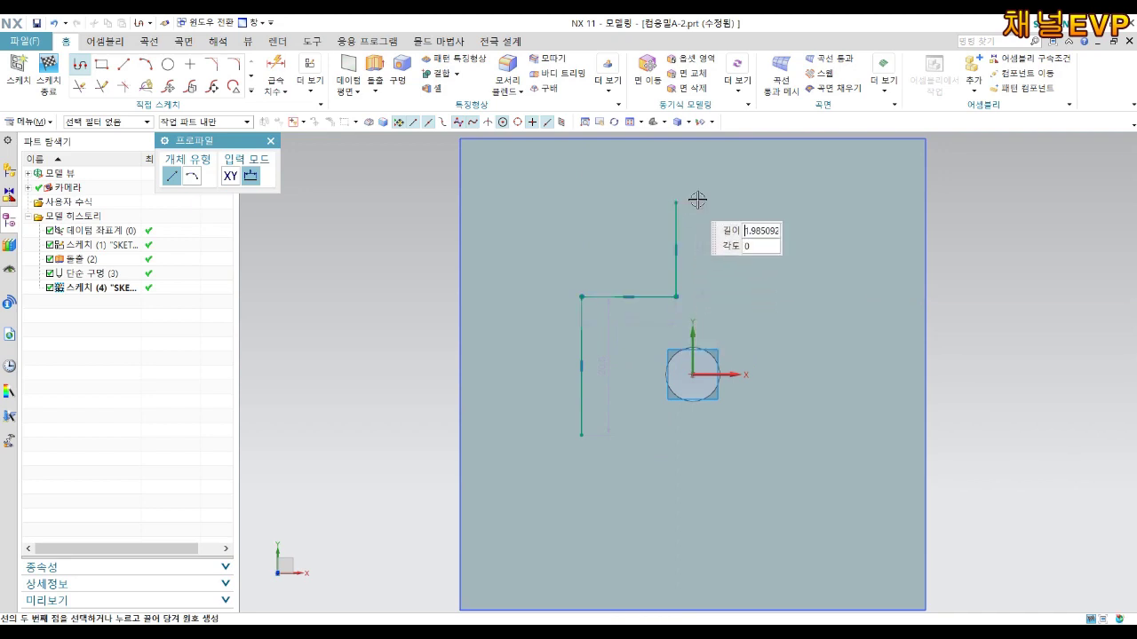
{"action": "left_click", "coordinate": [797, 202]}
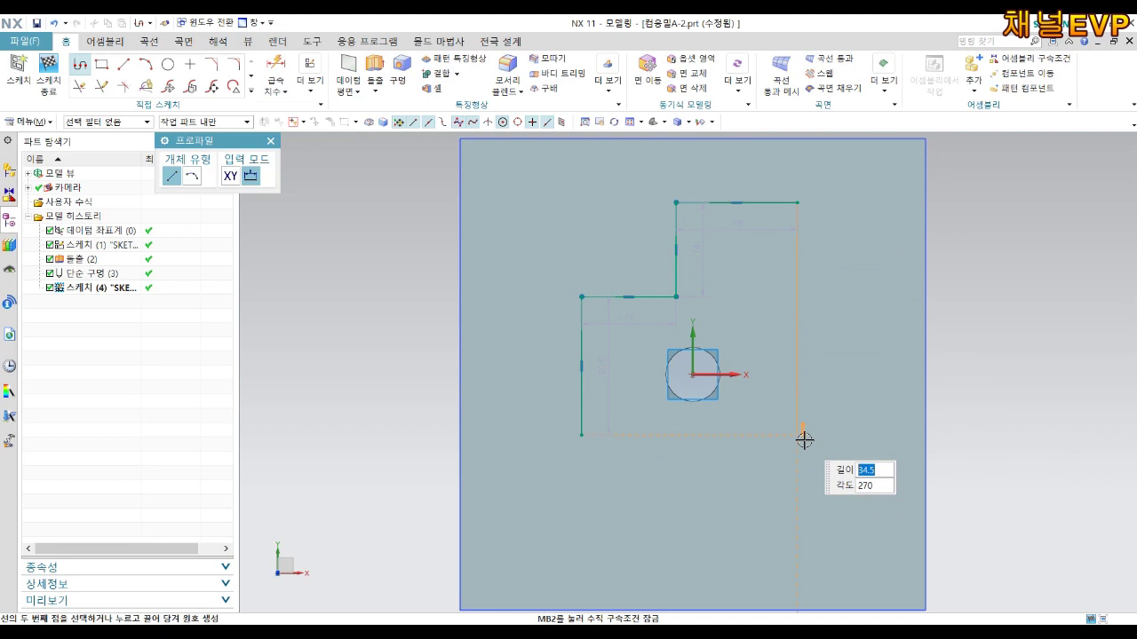
{"action": "left_click", "coordinate": [802, 439]}
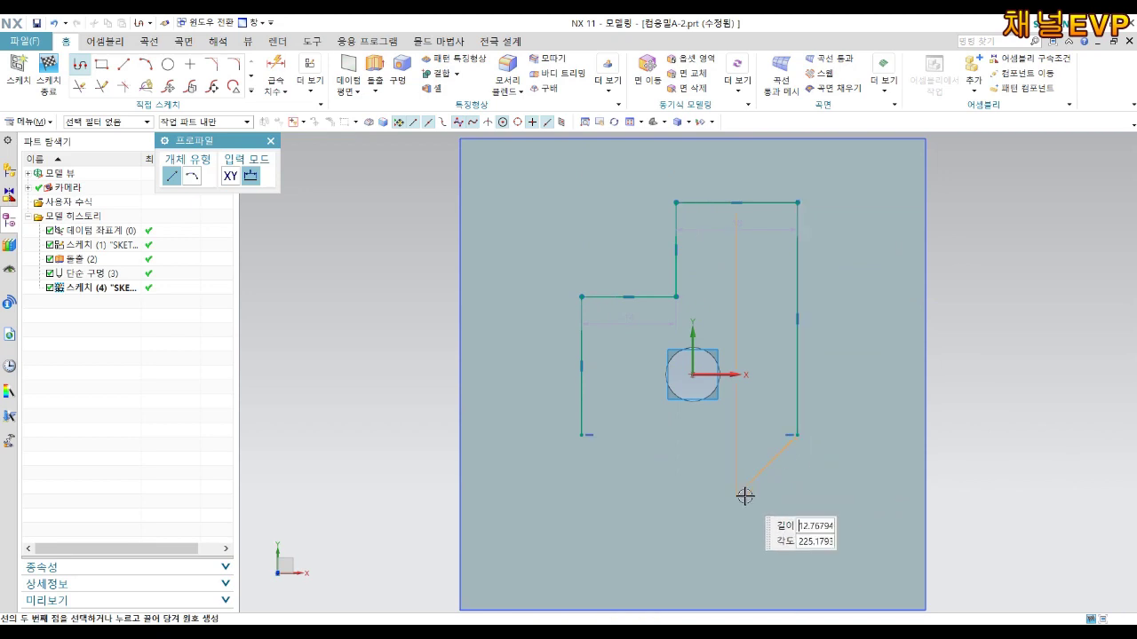
Close the outline with an angled lower-right edge and a vertical edge back to the start
{"action": "left_click", "coordinate": [685, 537]}
{"action": "left_click", "coordinate": [686, 434]}
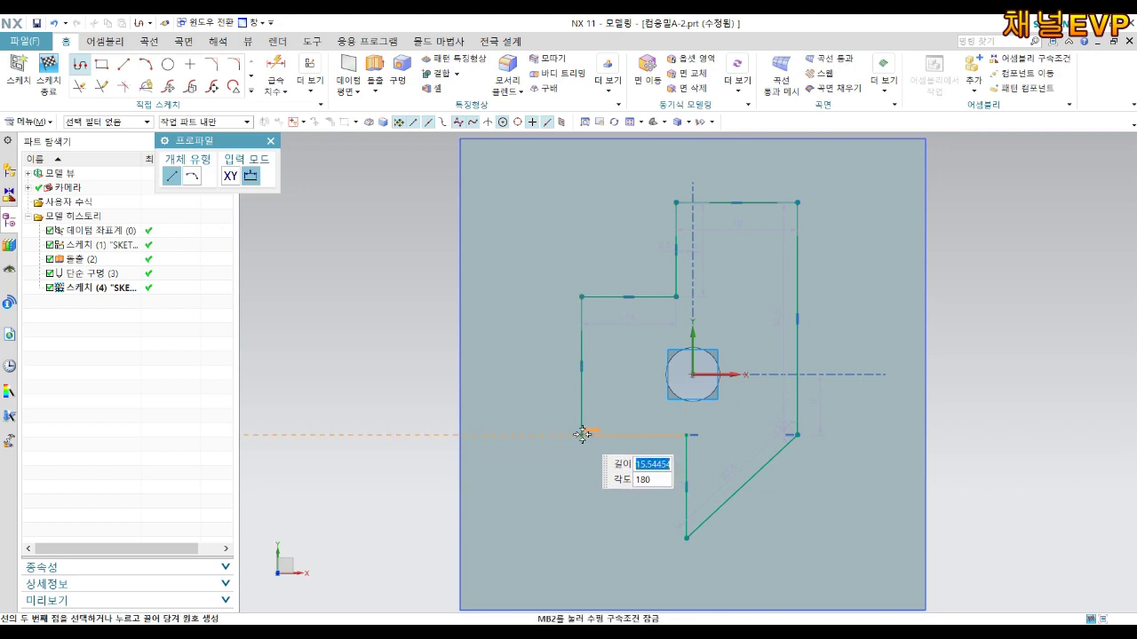
{"action": "left_click", "coordinate": [582, 434]}
{"action": "key", "text": "Escape"}
{"action": "scroll", "coordinate": [741, 434], "scroll_direction": "up", "scroll_amount": 3}
{"action": "scroll", "coordinate": [687, 430], "scroll_direction": "up", "scroll_amount": 2}
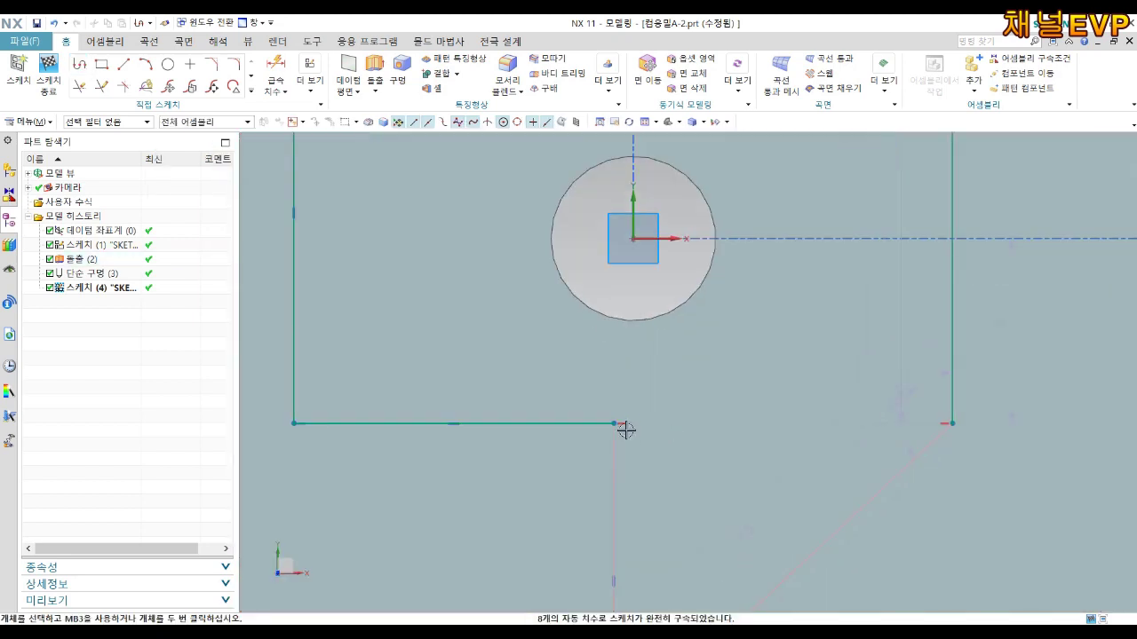
{"action": "scroll", "coordinate": [748, 447], "scroll_direction": "down", "scroll_amount": 2}
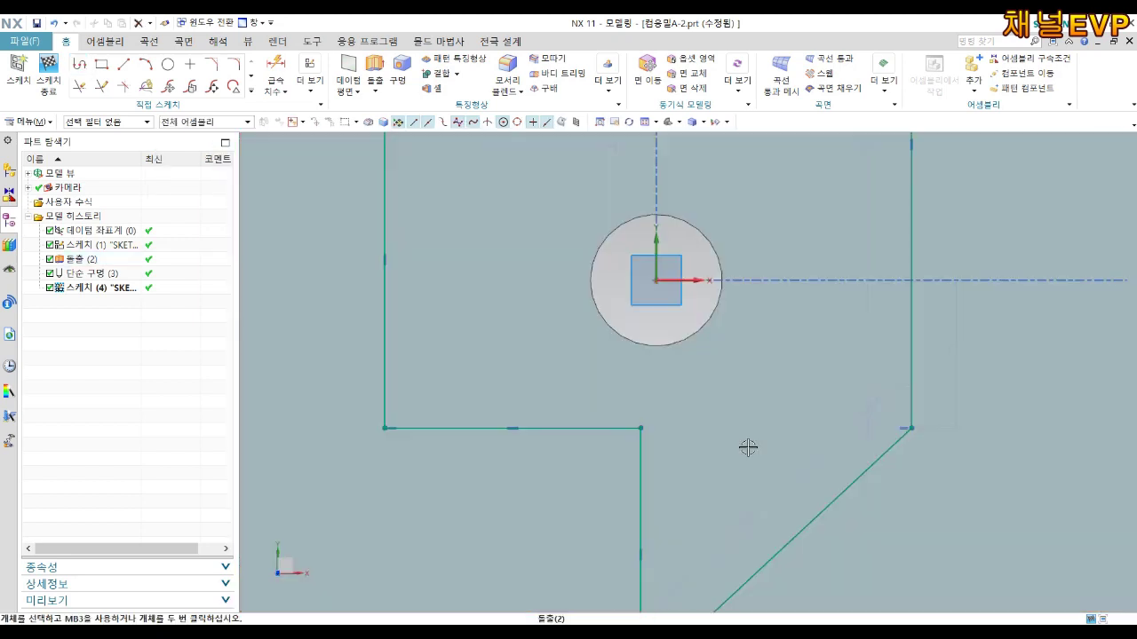
{"action": "scroll", "coordinate": [891, 473], "scroll_direction": "down", "scroll_amount": 2}
{"action": "scroll", "coordinate": [873, 406], "scroll_direction": "down", "scroll_amount": 2}
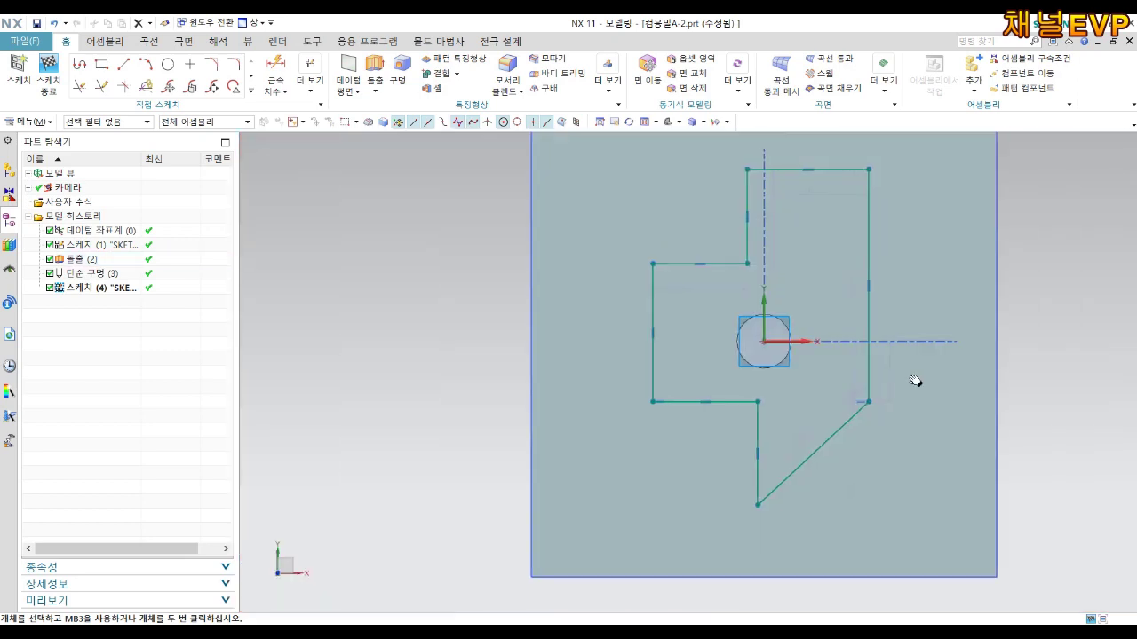
{"action": "key", "text": "d"}
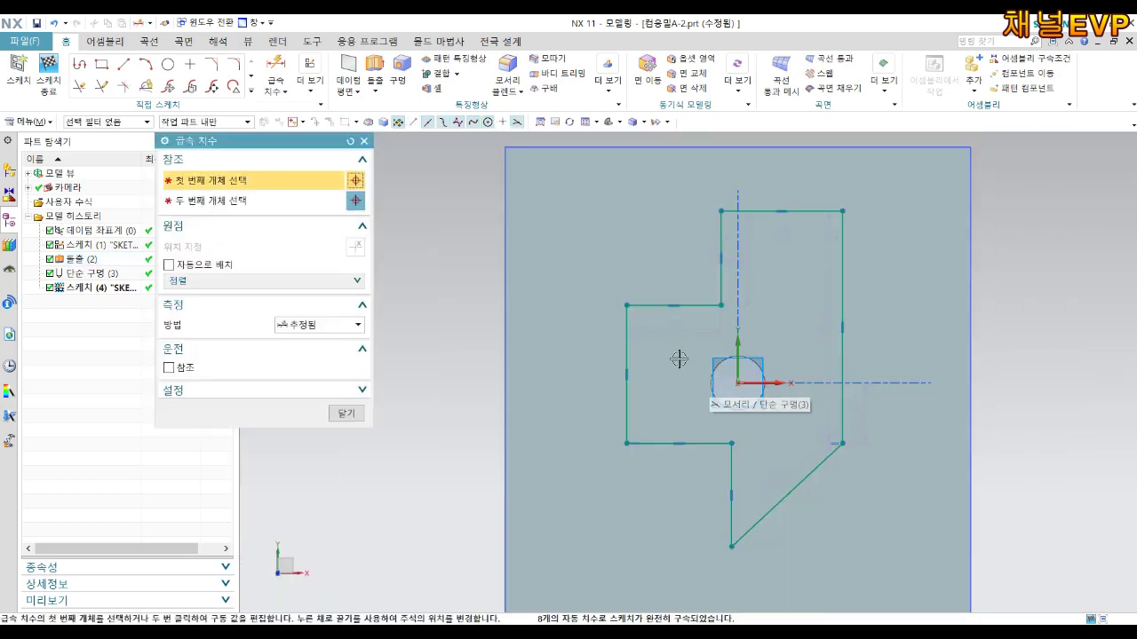
Dimension the outline's left edge 16 mm tall and its top edge 12 mm wide
{"action": "left_click", "coordinate": [622, 330]}
{"action": "left_click", "coordinate": [576, 342]}
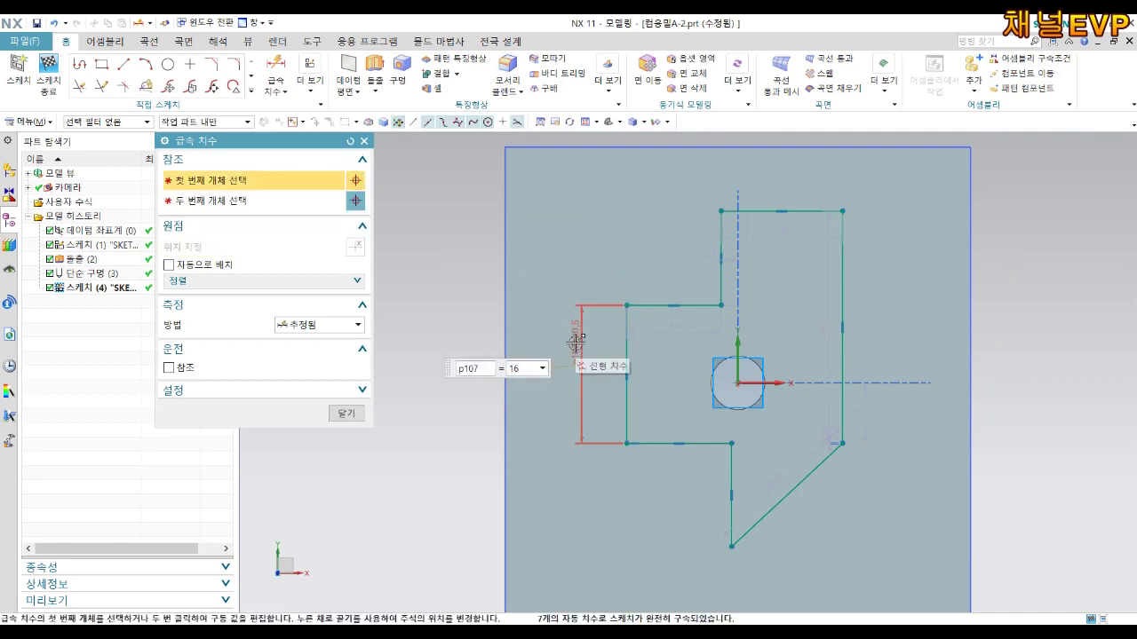
{"action": "key", "text": "Return"}
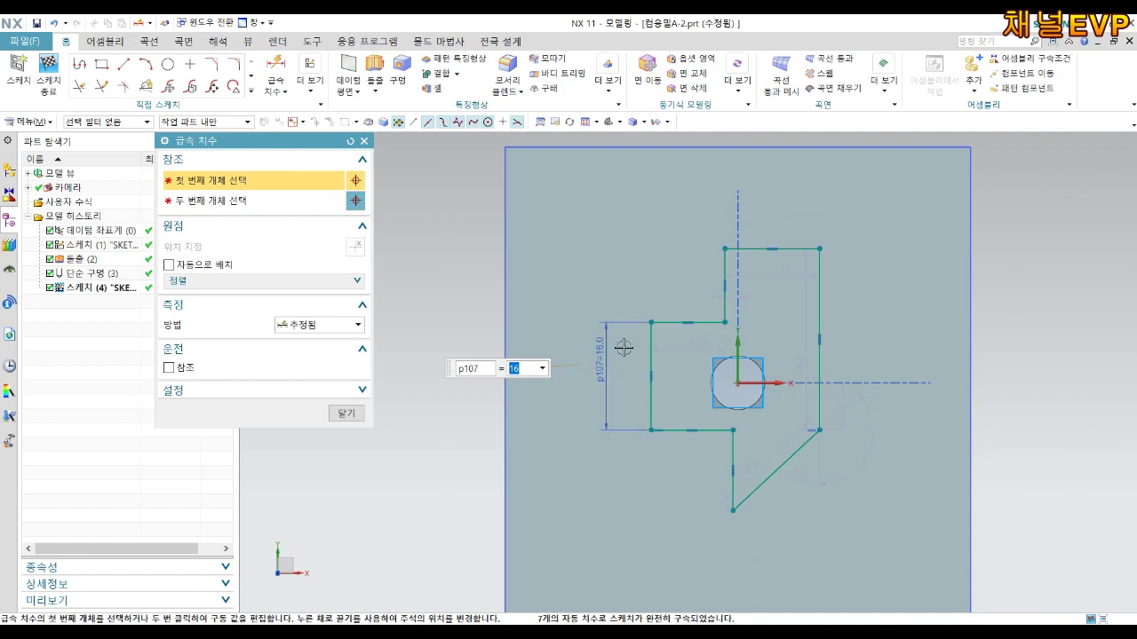
{"action": "left_click", "coordinate": [791, 252]}
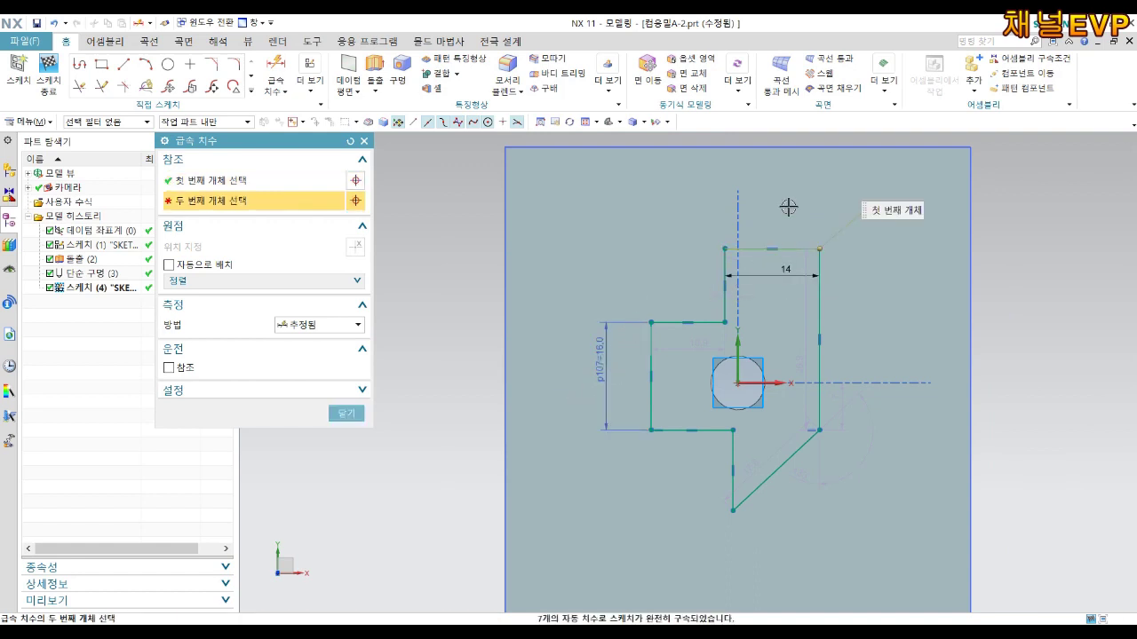
{"action": "left_click", "coordinate": [788, 266]}
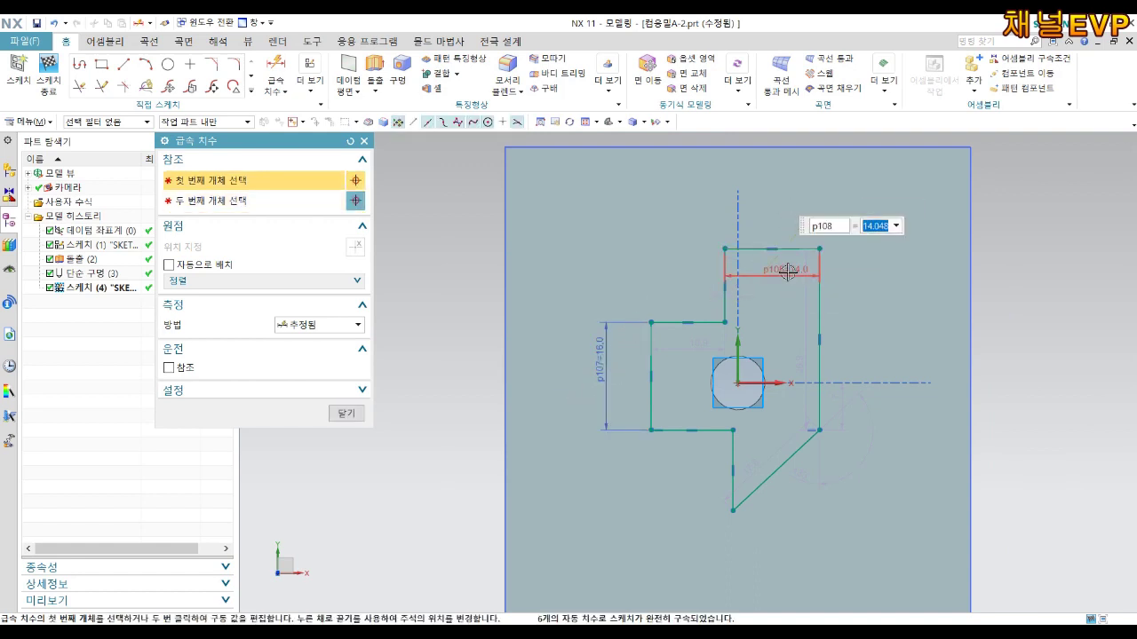
{"action": "type", "text": "12"}
{"action": "key", "text": "Return"}
{"action": "key", "text": "Escape"}
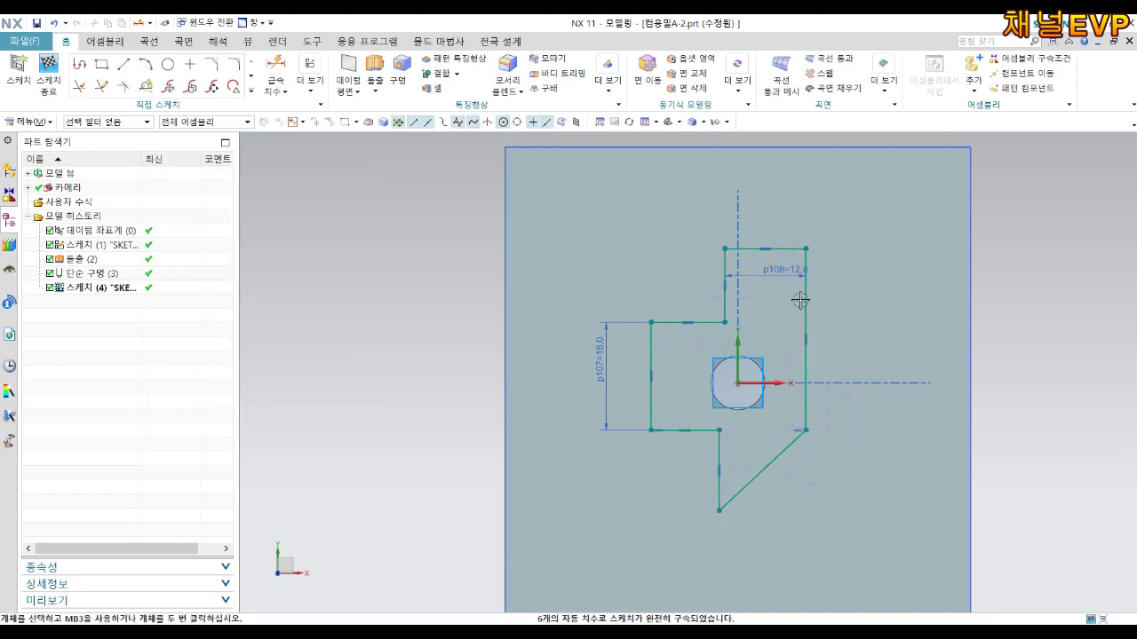
Fillet the outline's top-right corner into a 6 mm radius arc
{"action": "key", "text": "f"}
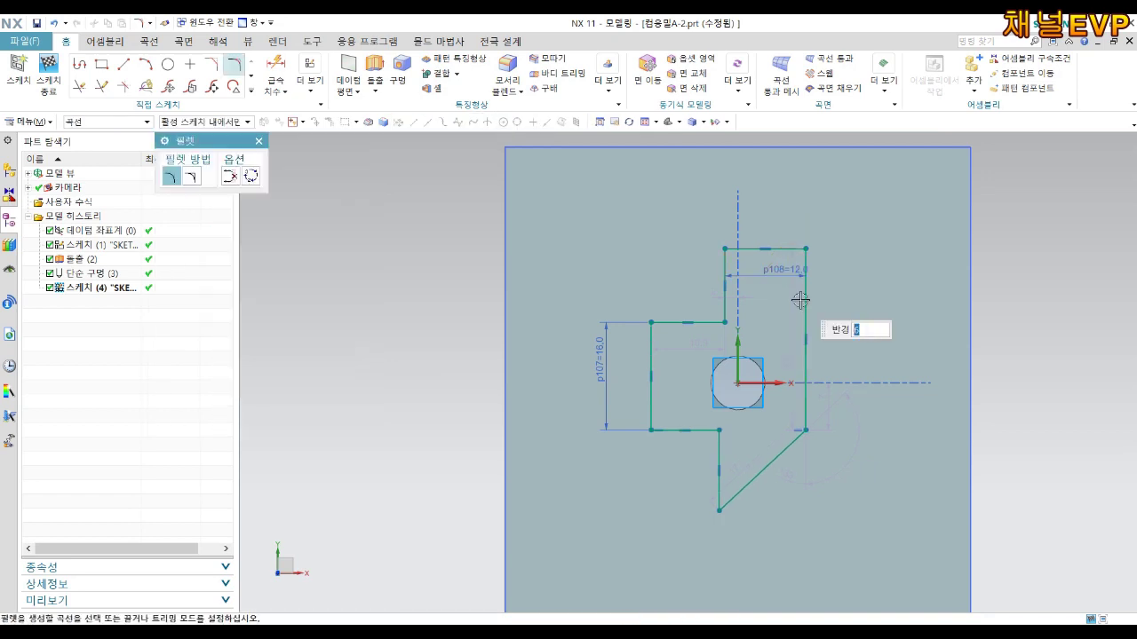
{"action": "left_click", "coordinate": [758, 248]}
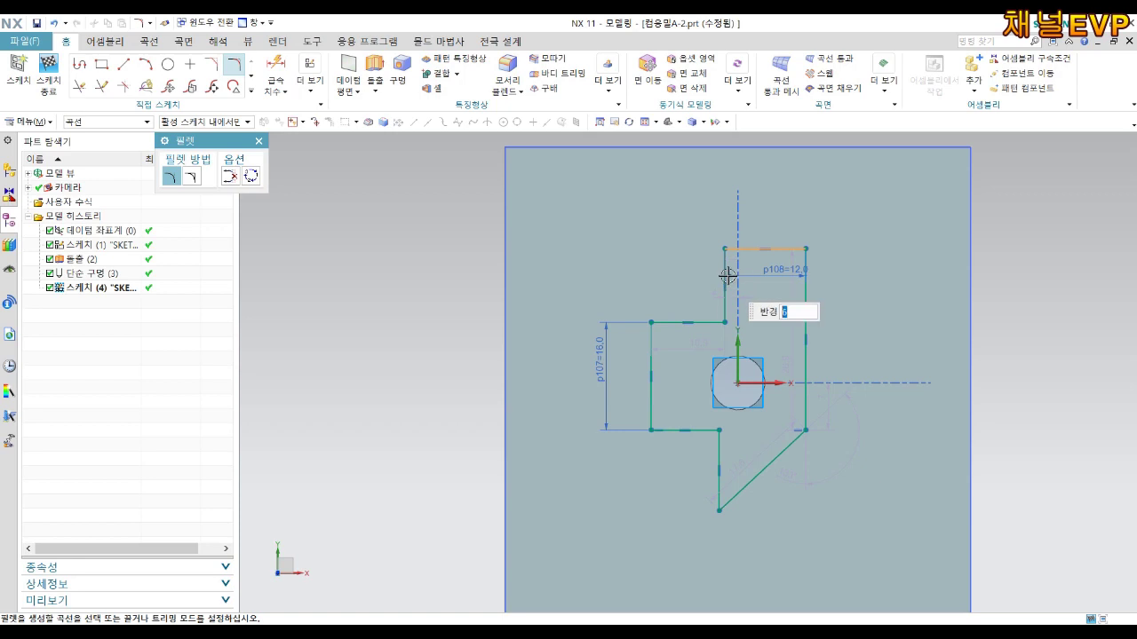
{"action": "type", "text": "6"}
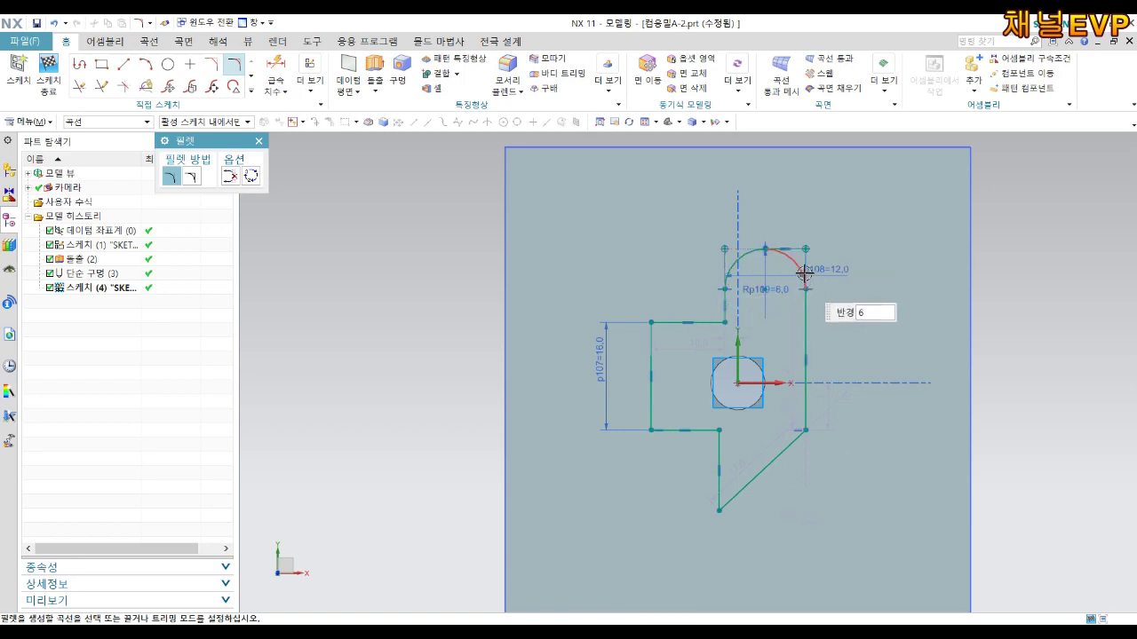
{"action": "left_click", "coordinate": [803, 275]}
{"action": "key", "text": "Escape"}
{"action": "scroll", "coordinate": [804, 275], "scroll_direction": "up", "scroll_amount": 3}
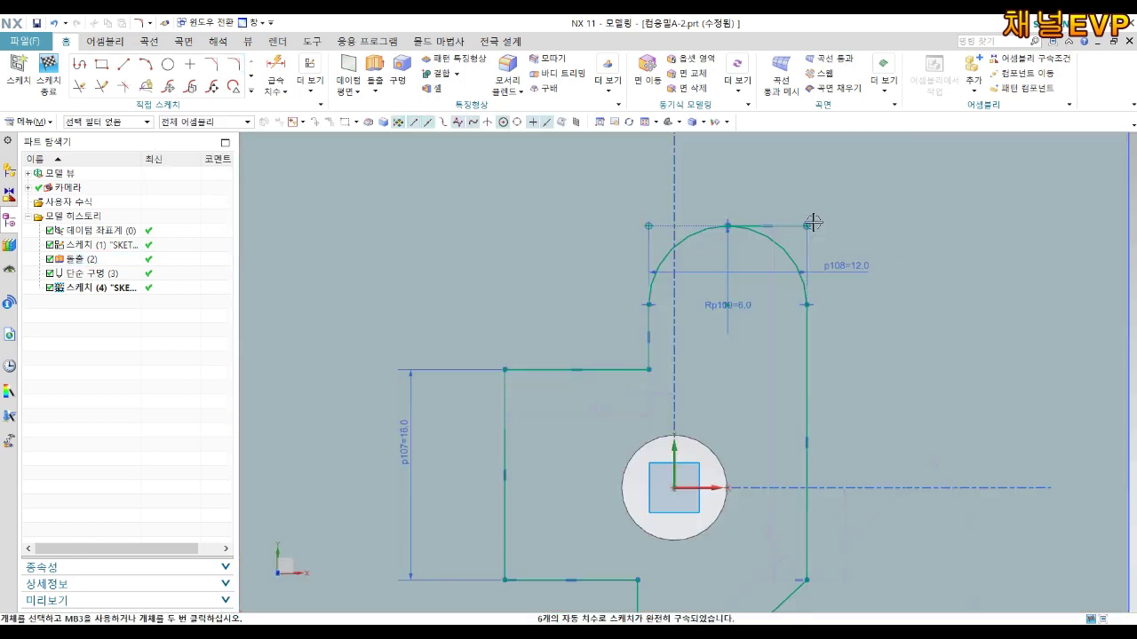
{"action": "left_click", "coordinate": [756, 226]}
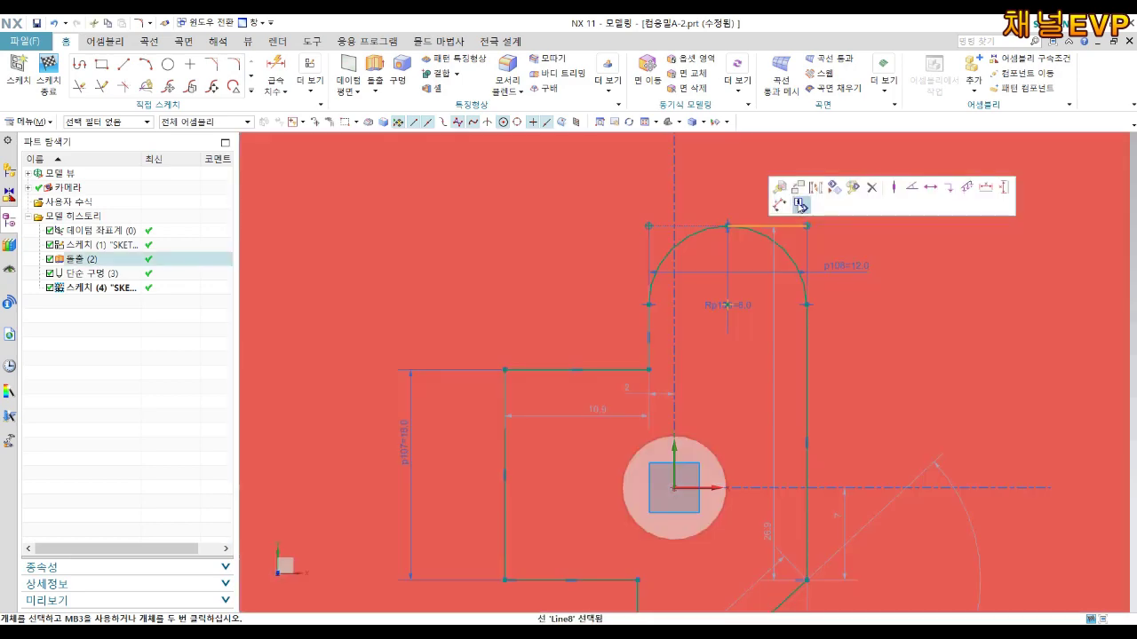
{"action": "scroll", "coordinate": [835, 279], "scroll_direction": "down", "scroll_amount": 2}
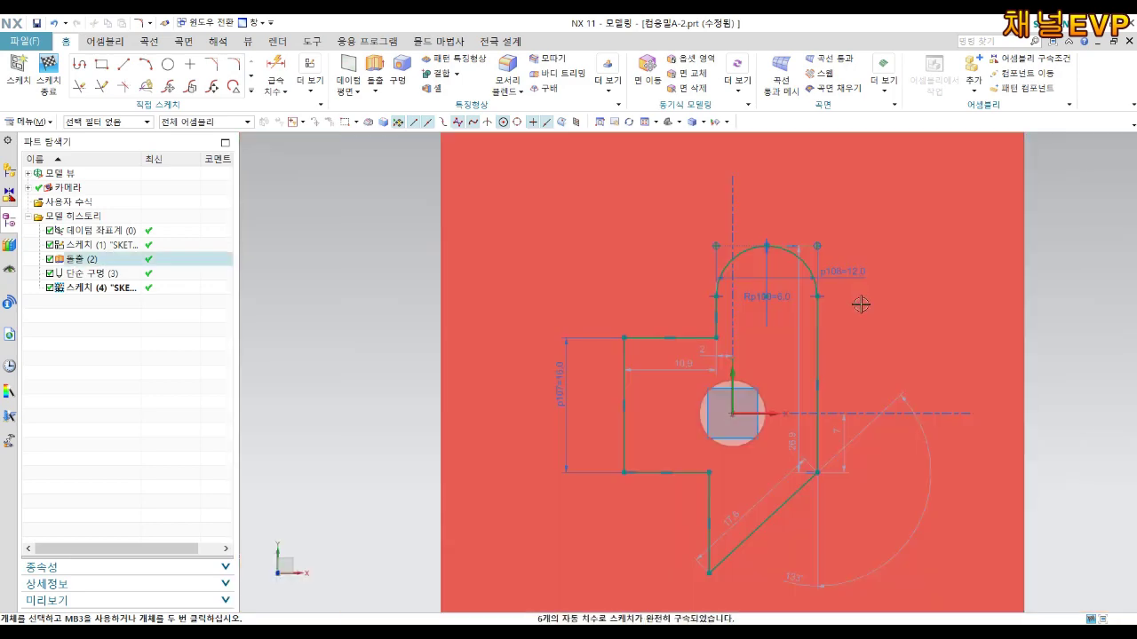
{"action": "key", "text": "d"}
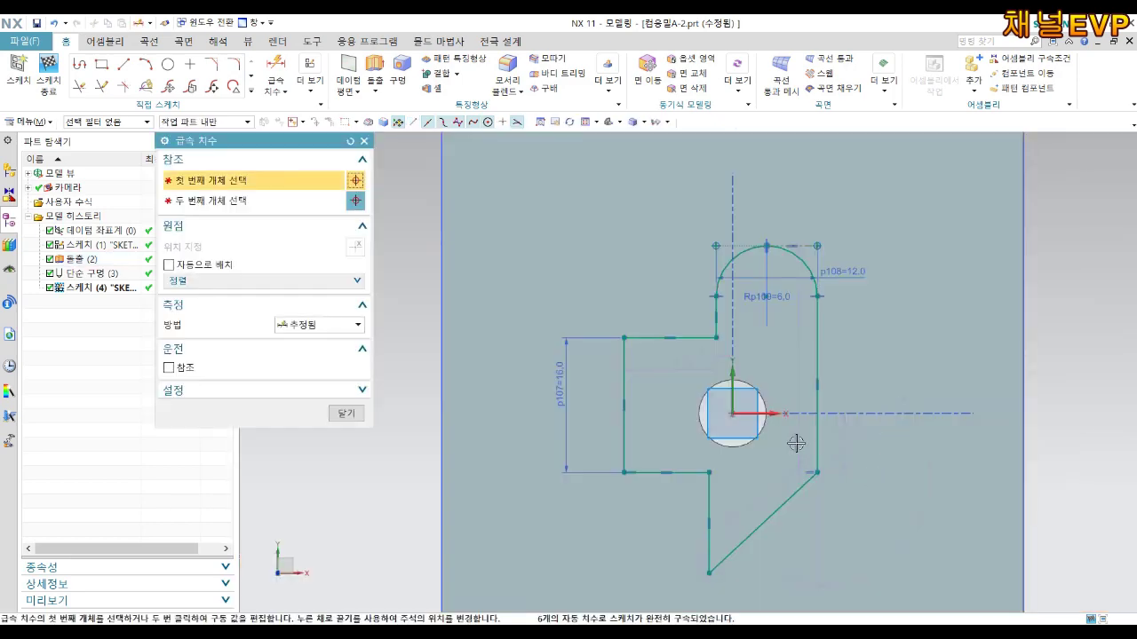
Add the 25 mm height and 10 mm lower height dimensions to the profile
{"action": "left_click", "coordinate": [816, 246]}
{"action": "left_click", "coordinate": [1008, 347]}
{"action": "type", "text": "25"}
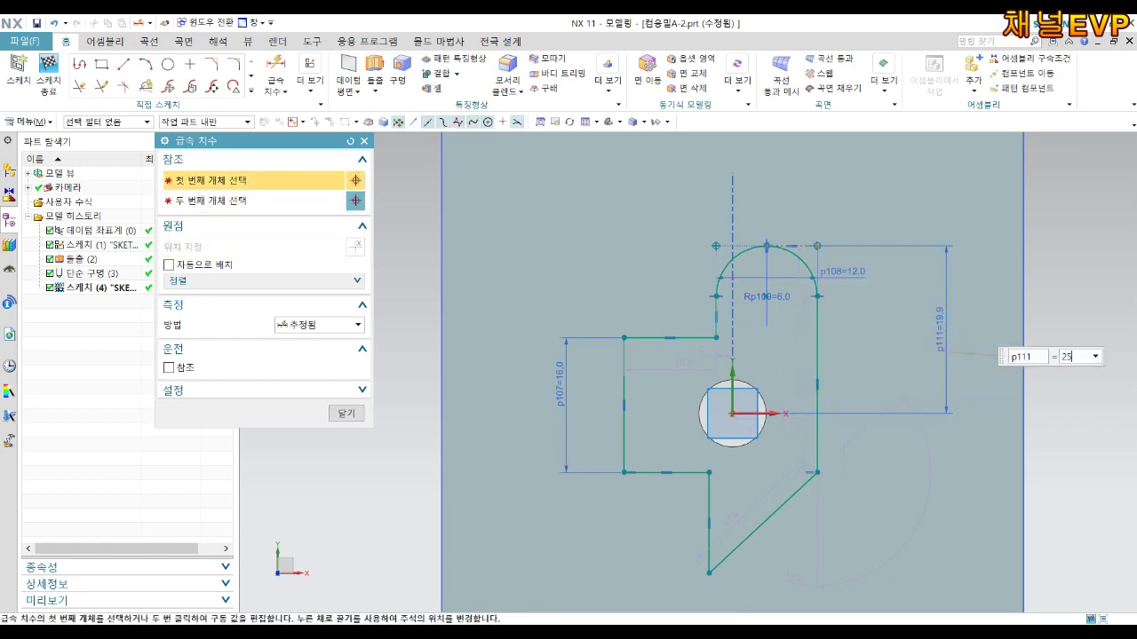
{"action": "key", "text": "Return"}
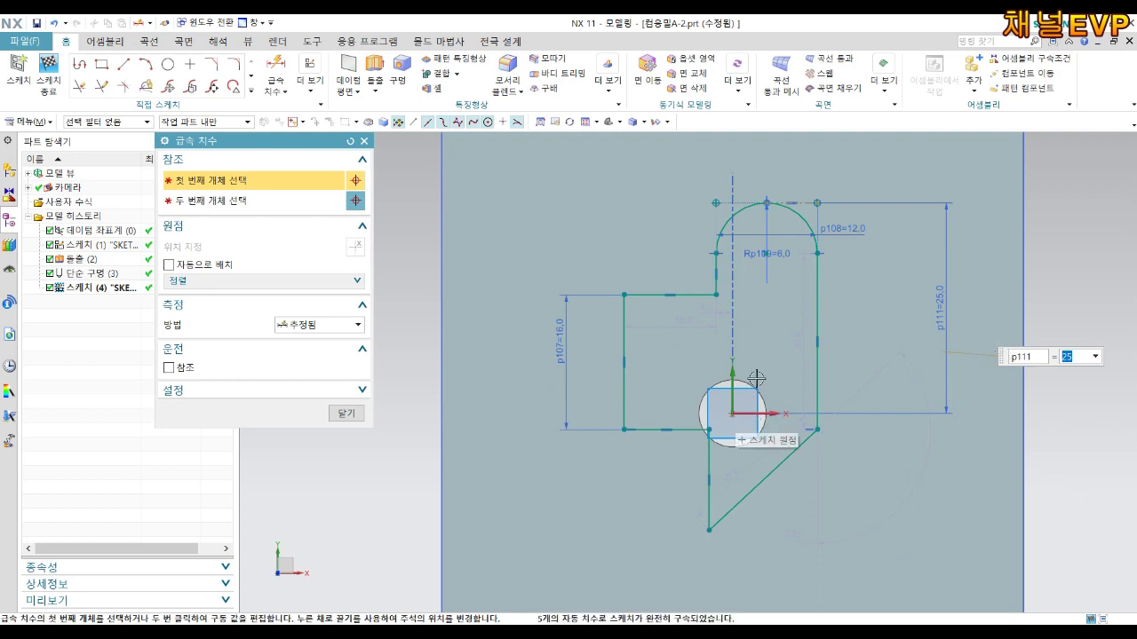
{"action": "left_click", "coordinate": [730, 415]}
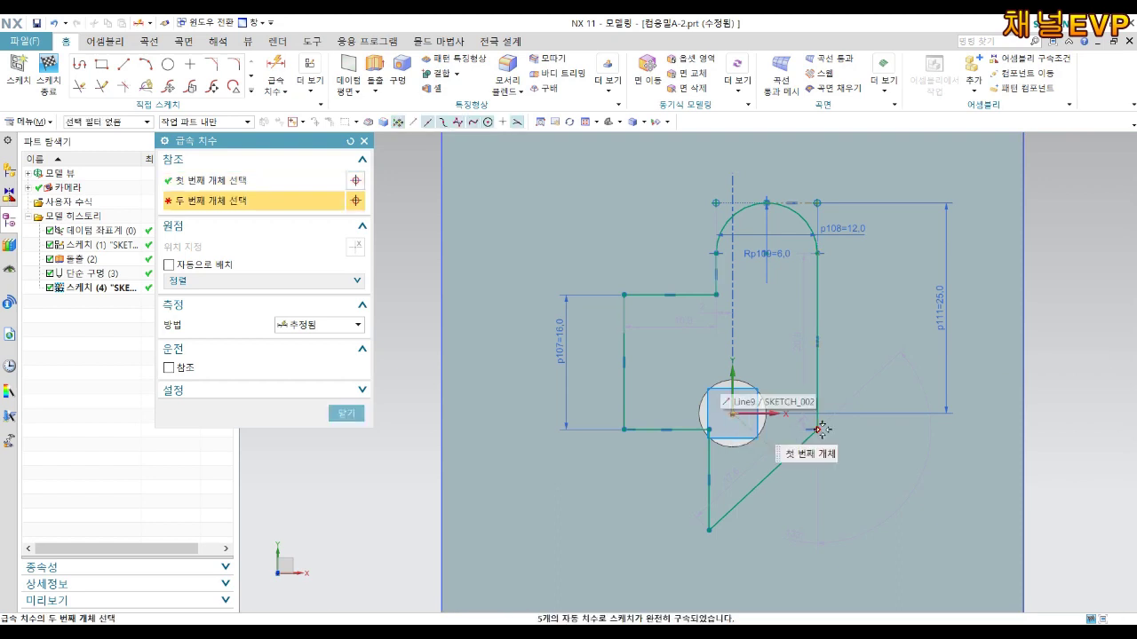
{"action": "left_click", "coordinate": [817, 418]}
{"action": "left_click", "coordinate": [879, 423]}
{"action": "type", "text": "10"}
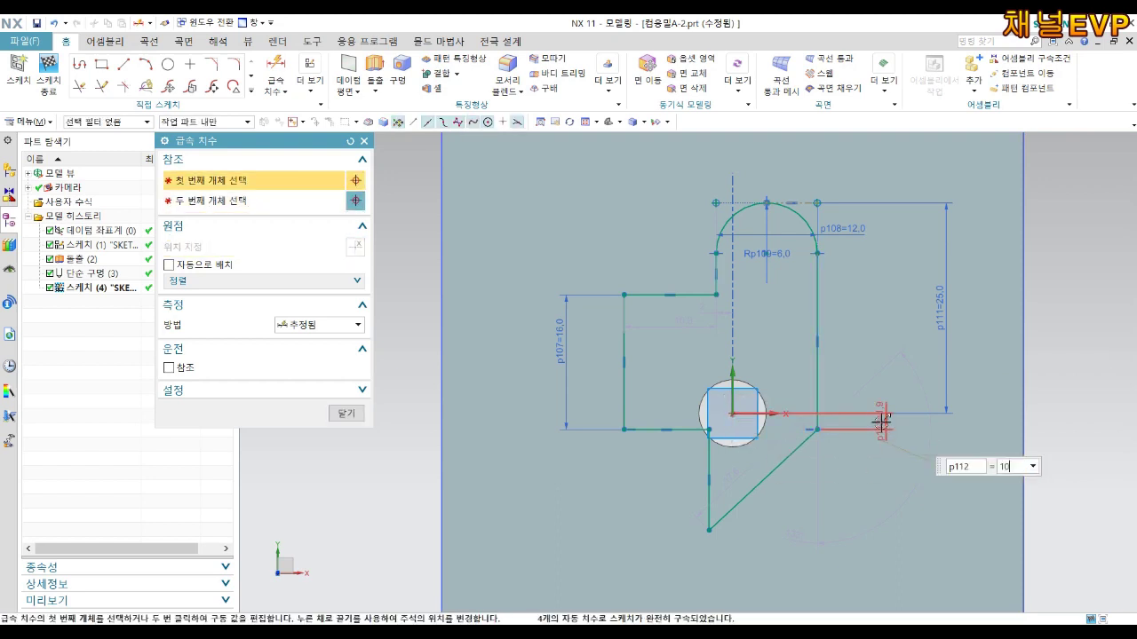
{"action": "key", "text": "Return"}
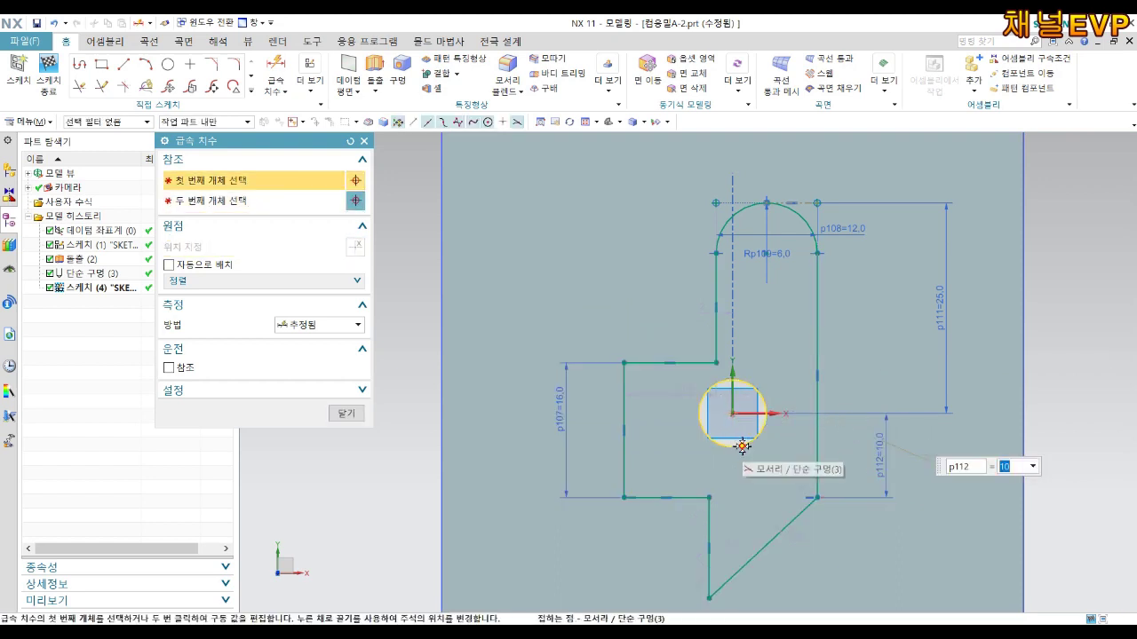
Add the 15.5 mm horizontal distance, 30 mm pocket width and 5 mm vertical offset from the origin
{"action": "middle_click_drag", "start_coordinate": [806, 462], "coordinate": [822, 346], "text": "shift"}
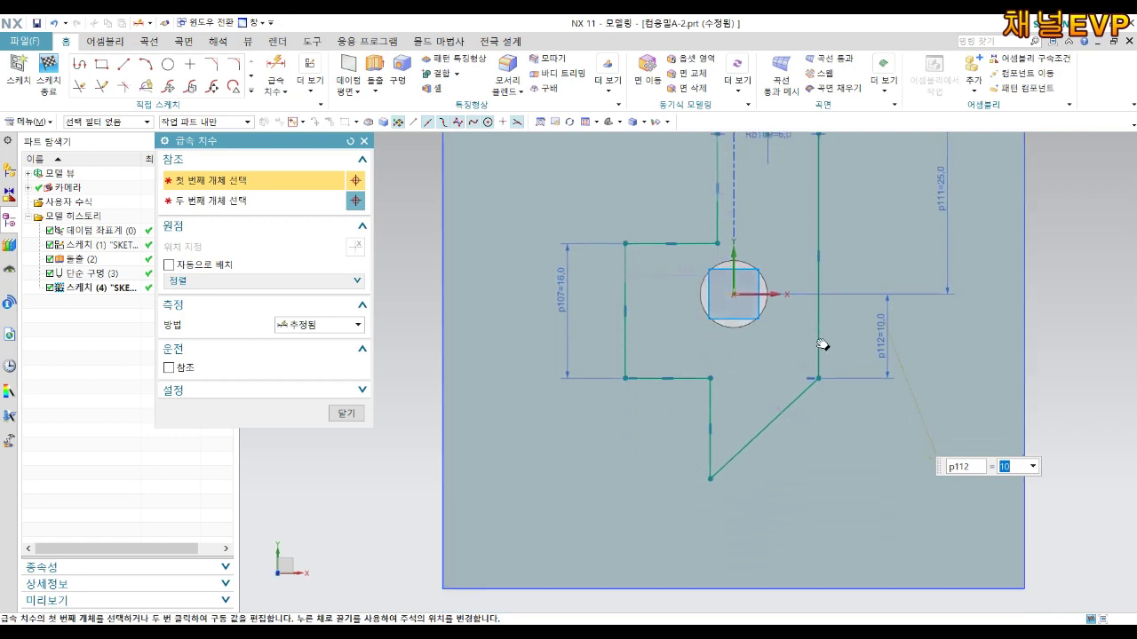
{"action": "left_click", "coordinate": [735, 289]}
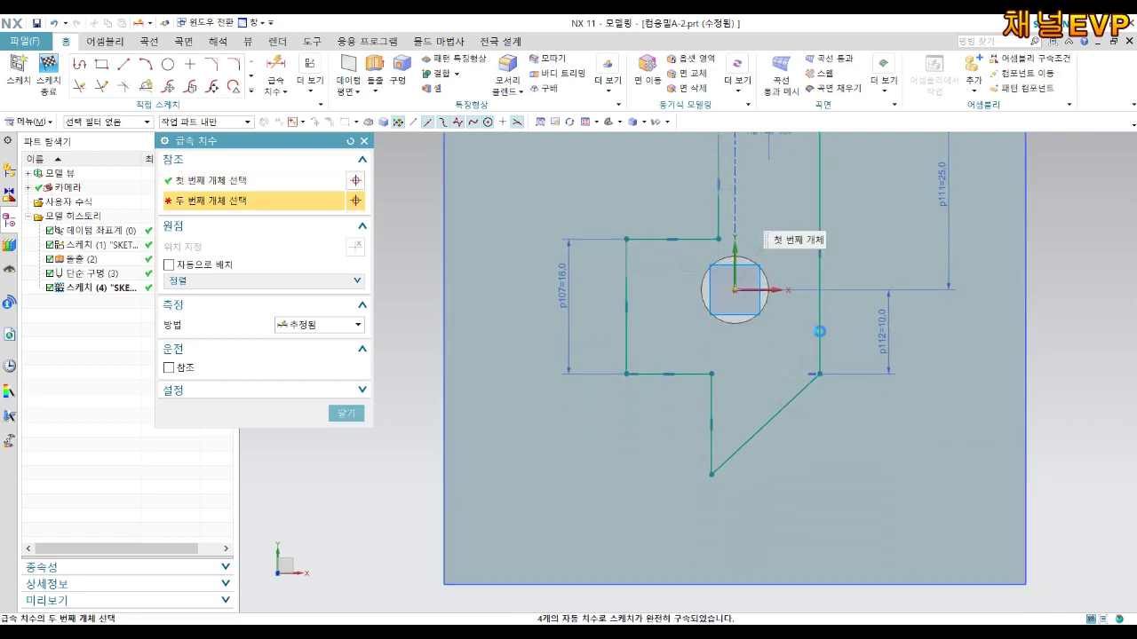
{"action": "left_click", "coordinate": [819, 332]}
{"action": "left_click", "coordinate": [821, 437]}
{"action": "type", "text": "15.5"}
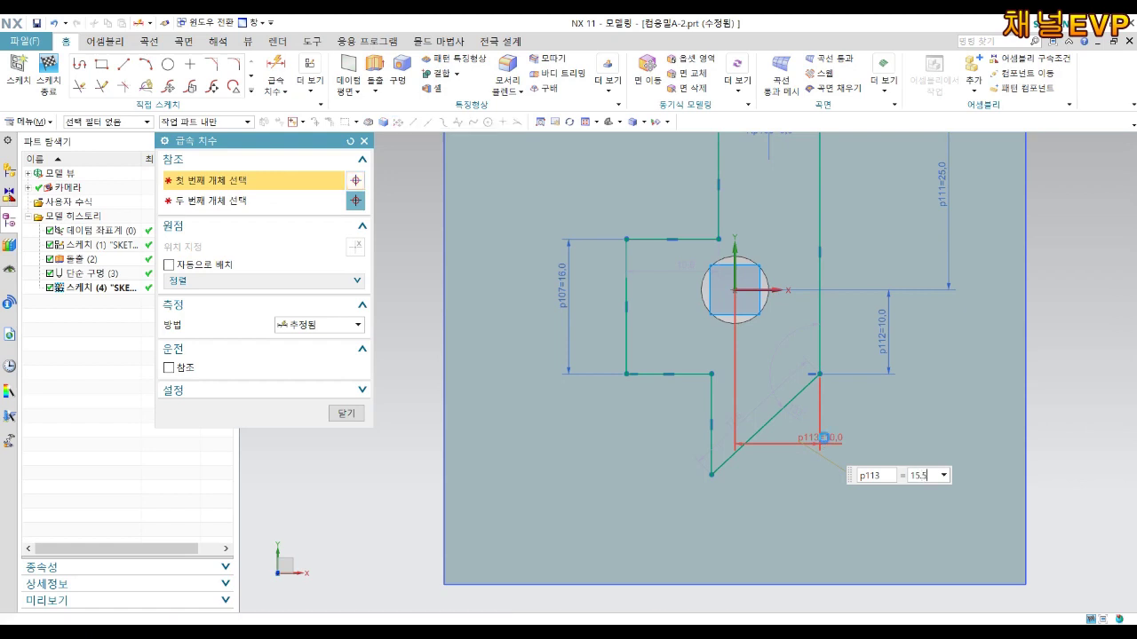
{"action": "key", "text": "Return"}
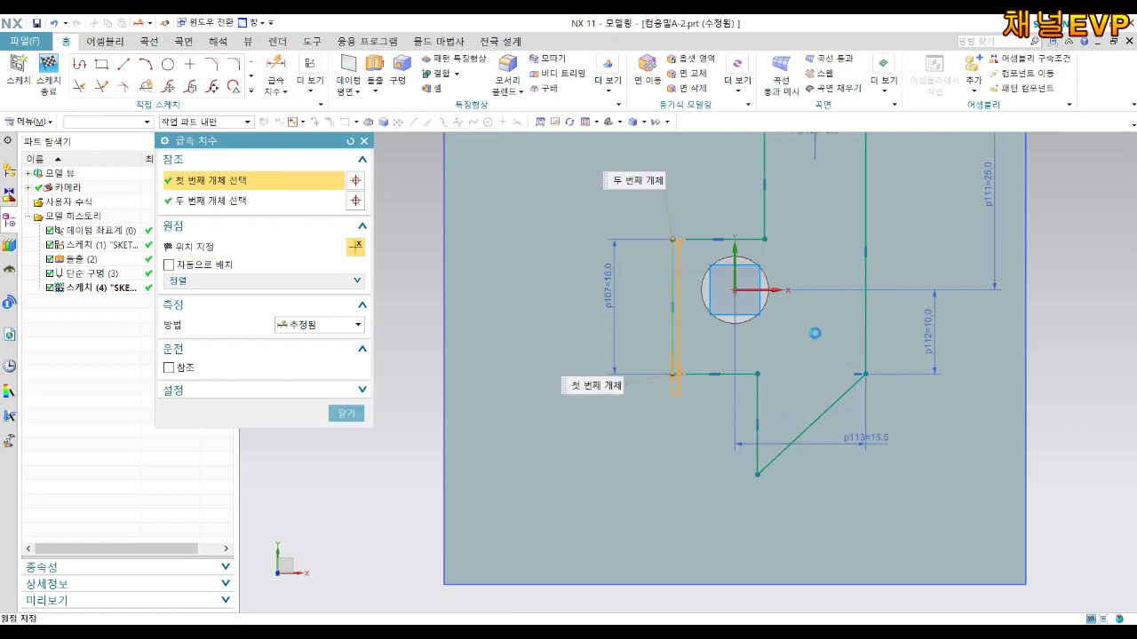
{"action": "left_click", "coordinate": [672, 337]}
{"action": "left_click", "coordinate": [859, 317]}
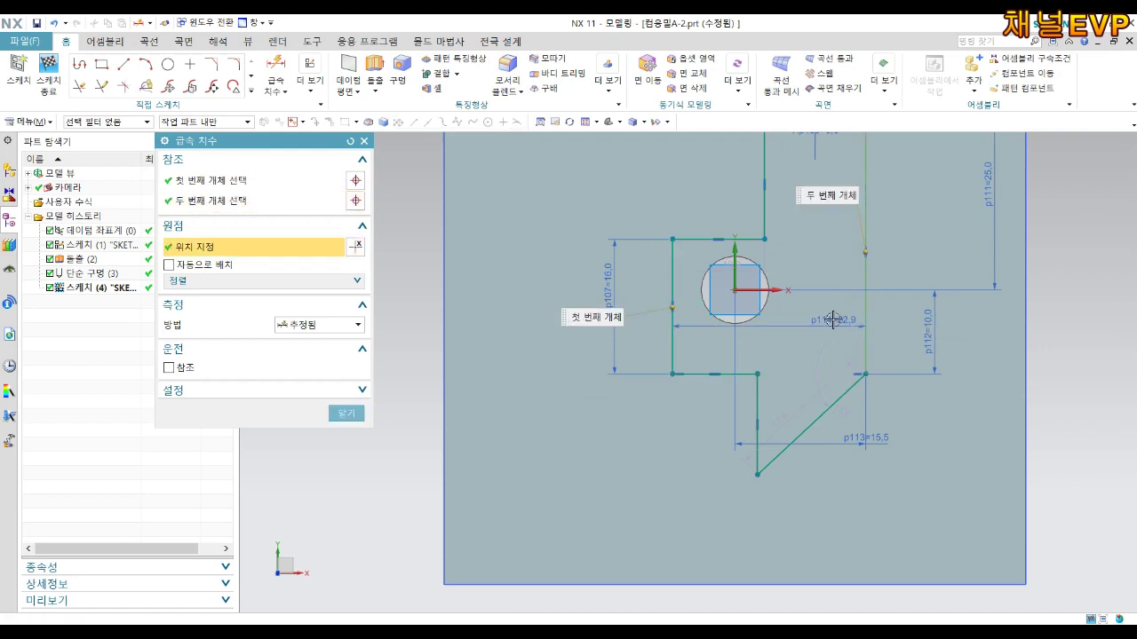
{"action": "left_click", "coordinate": [837, 321]}
{"action": "type", "text": "30"}
{"action": "key", "text": "Return"}
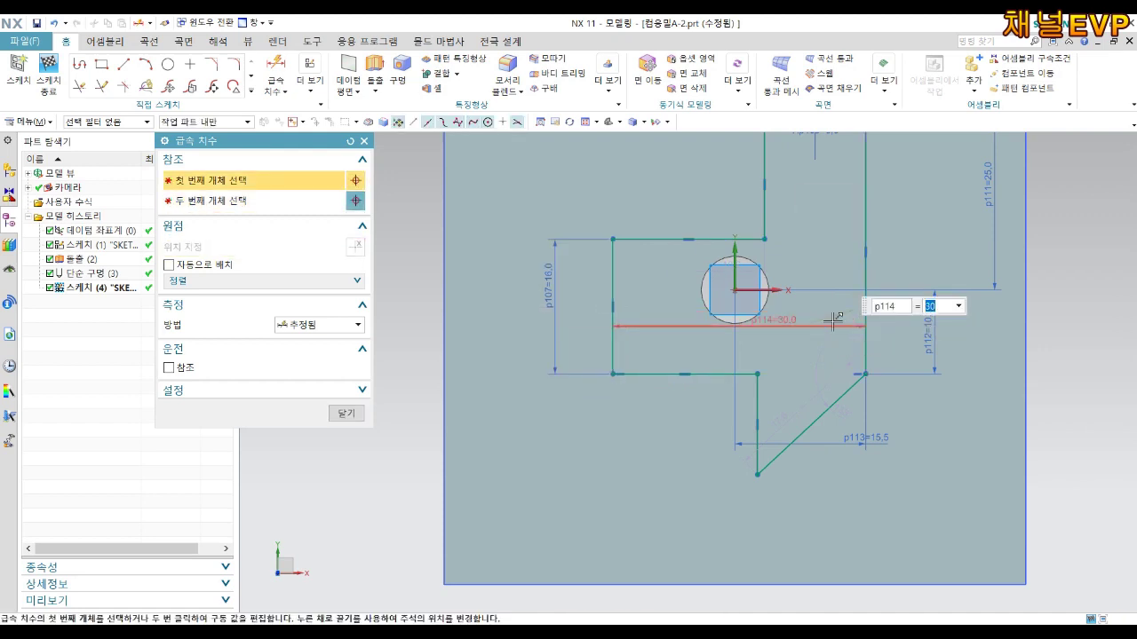
{"action": "left_click", "coordinate": [734, 290]}
{"action": "left_click", "coordinate": [729, 374]}
{"action": "left_click", "coordinate": [704, 347]}
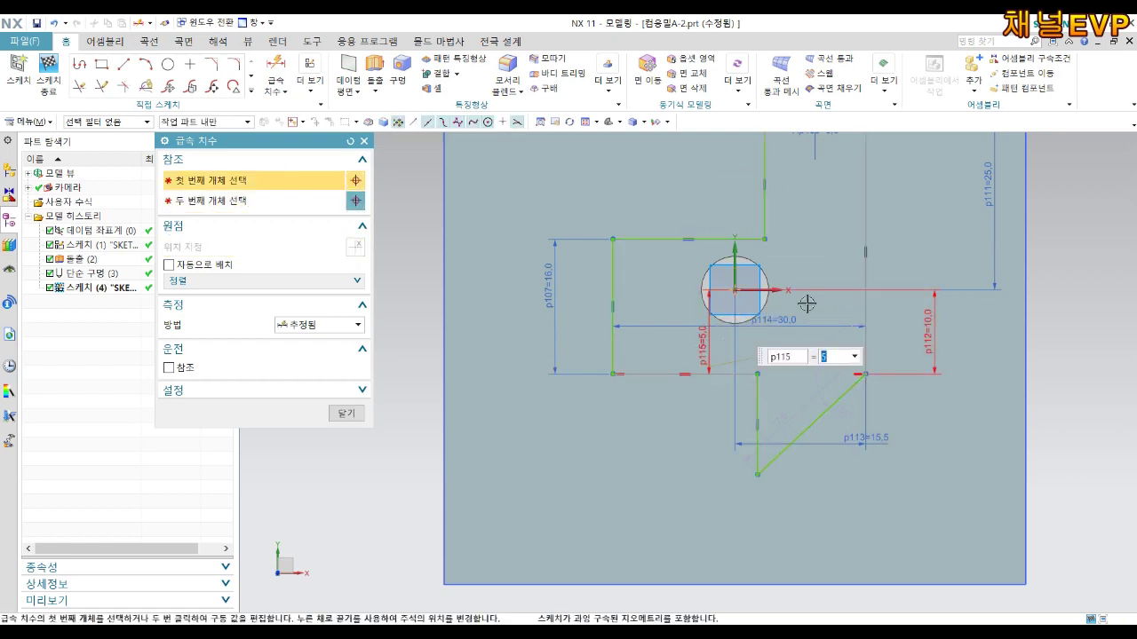
{"action": "middle_click", "coordinate": [835, 313]}
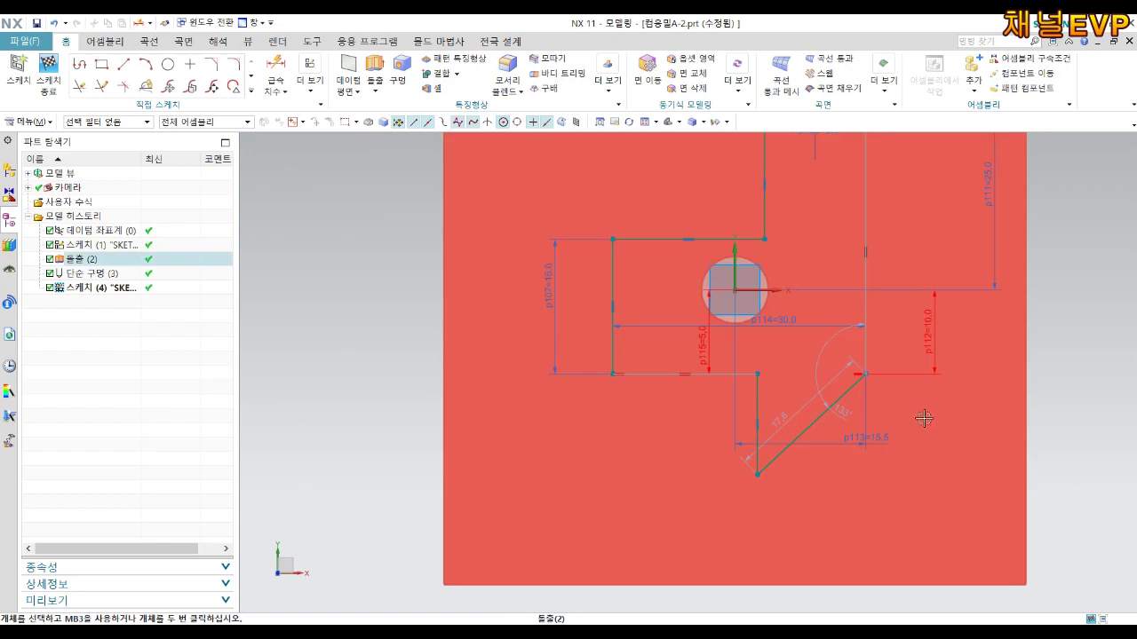
Delete the redundant horizontal alignment constraint over-constraining the sketch
{"action": "scroll", "coordinate": [760, 387], "scroll_direction": "up", "scroll_amount": 1}
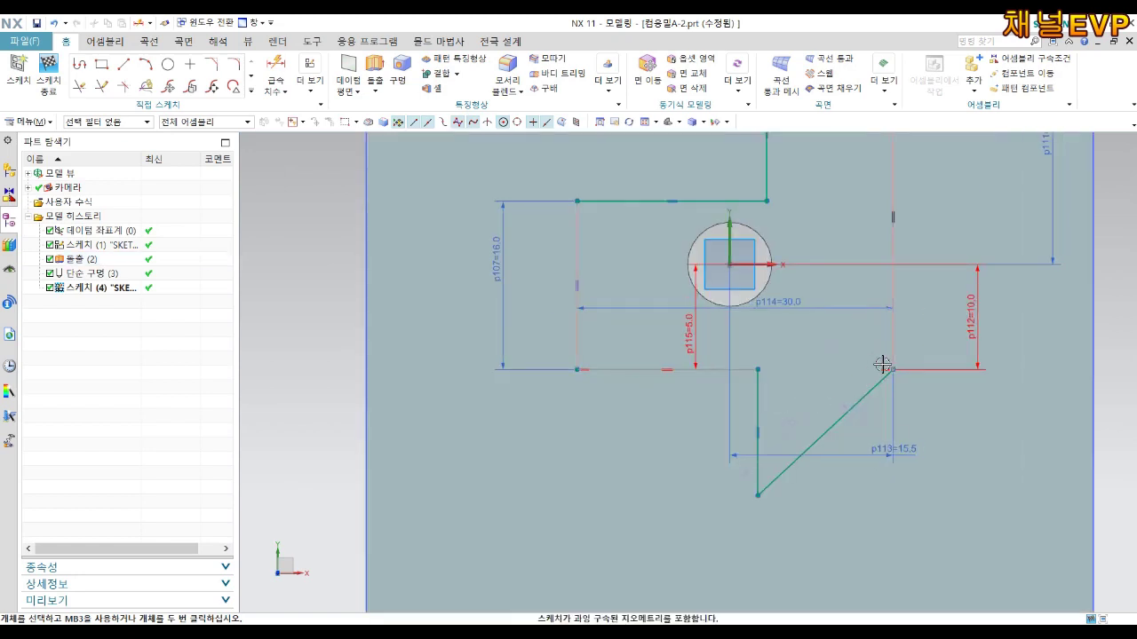
{"action": "left_click", "coordinate": [882, 365]}
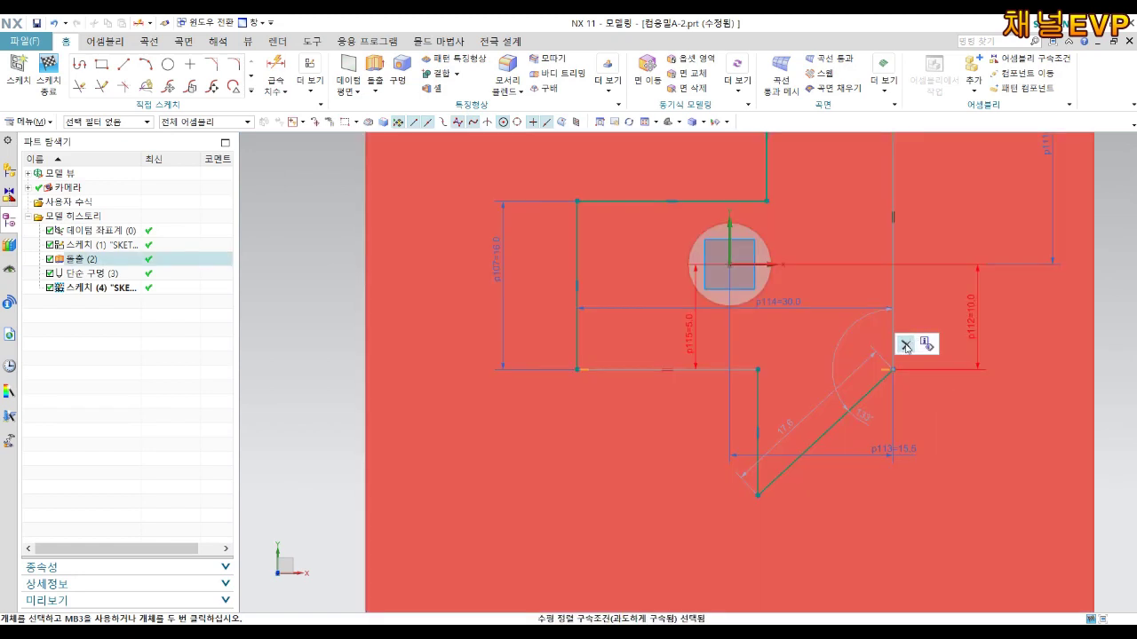
{"action": "left_click", "coordinate": [905, 345]}
{"action": "middle_click_drag", "start_coordinate": [847, 349], "coordinate": [804, 453], "text": "shift"}
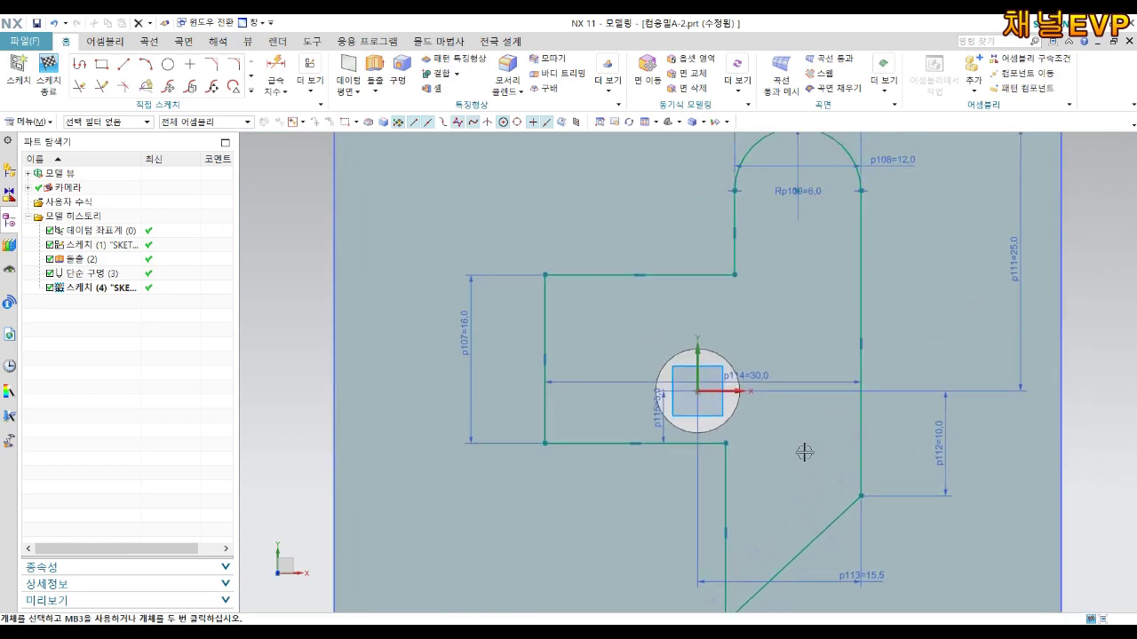
{"action": "scroll", "coordinate": [803, 435], "scroll_direction": "down", "scroll_amount": 1}
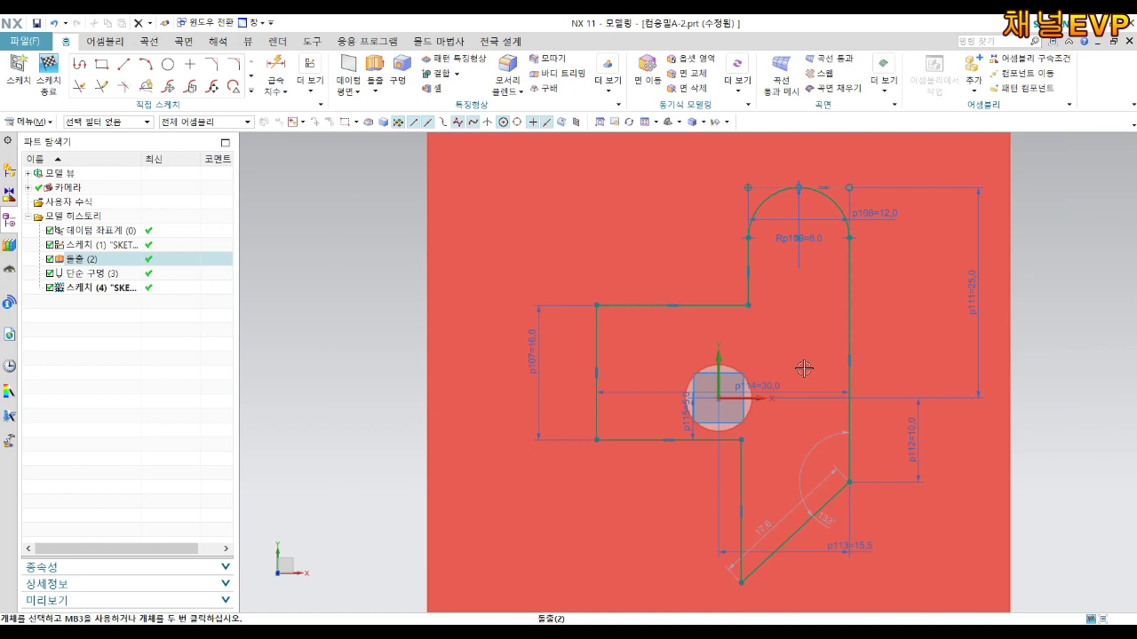
Dimension the pocket's vertical edge 38 mm from the block's left edge
{"action": "key", "text": "d"}
{"action": "middle_click_drag", "start_coordinate": [616, 310], "coordinate": [669, 408], "text": "shift"}
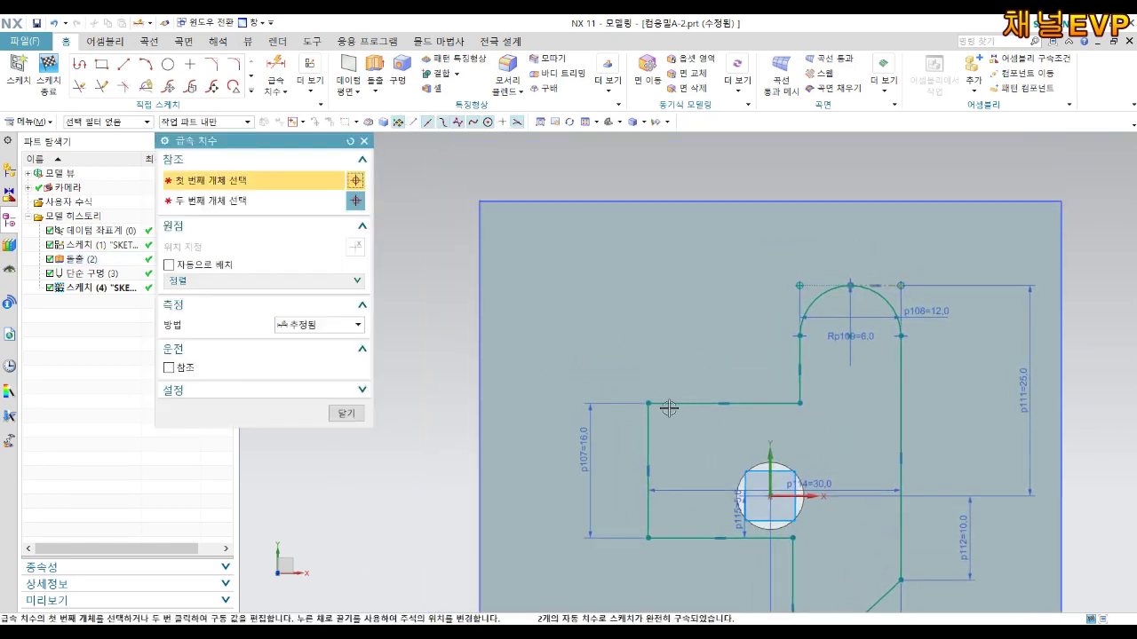
{"action": "left_click", "coordinate": [481, 313]}
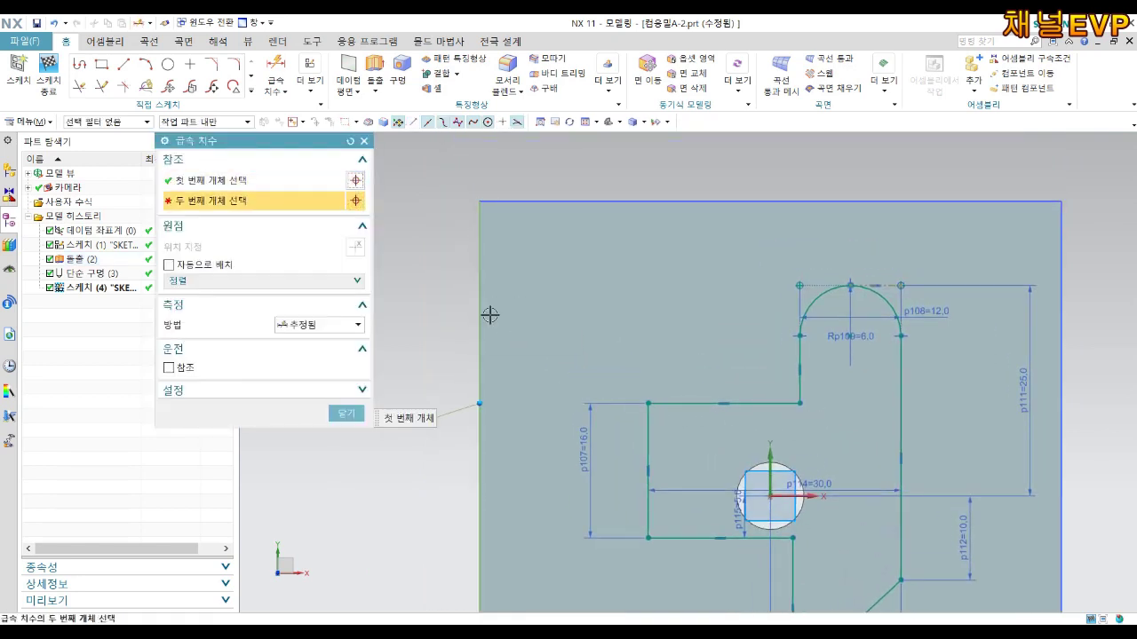
{"action": "left_click", "coordinate": [801, 400]}
{"action": "left_click", "coordinate": [709, 164]}
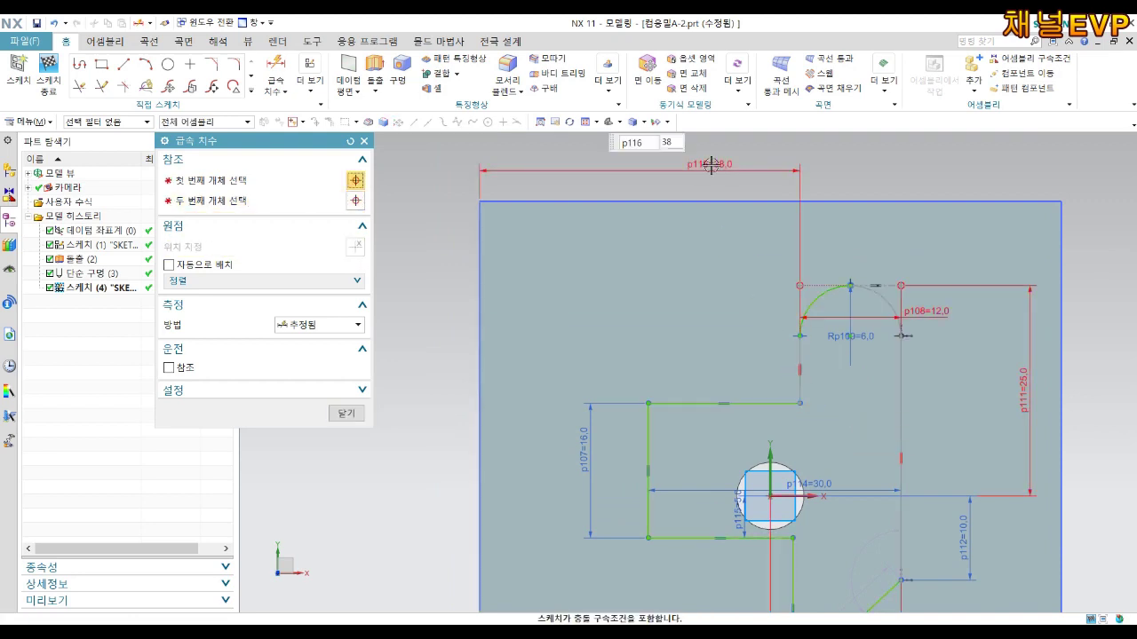
{"action": "key", "text": "Escape"}
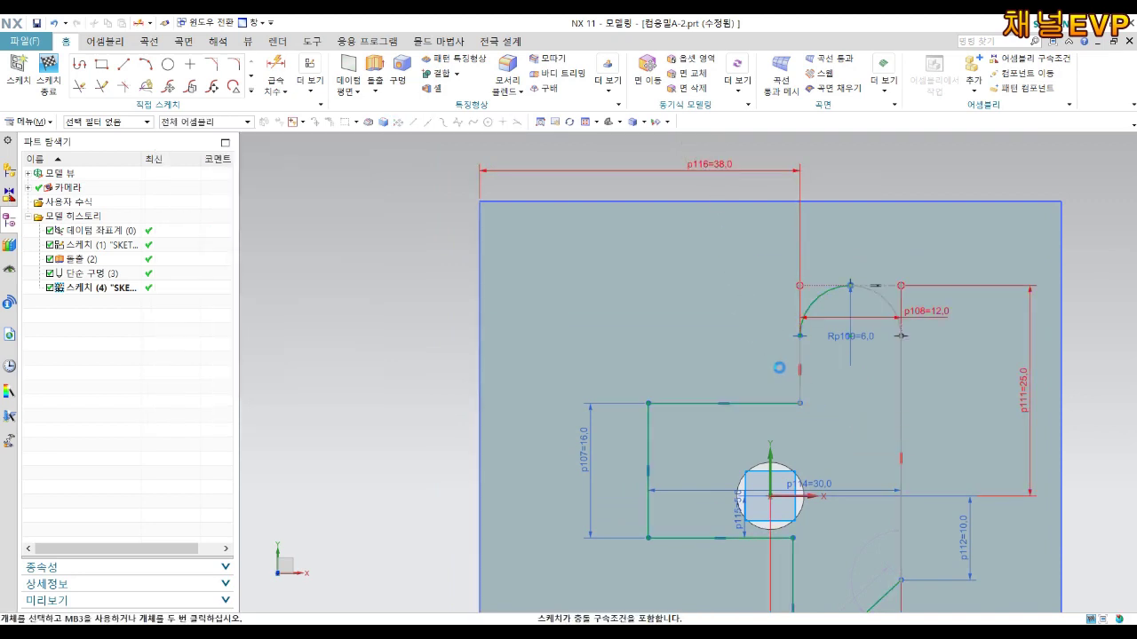
{"action": "scroll", "coordinate": [853, 413], "scroll_direction": "up", "scroll_amount": 1}
{"action": "scroll", "coordinate": [854, 429], "scroll_direction": "down", "scroll_amount": 1}
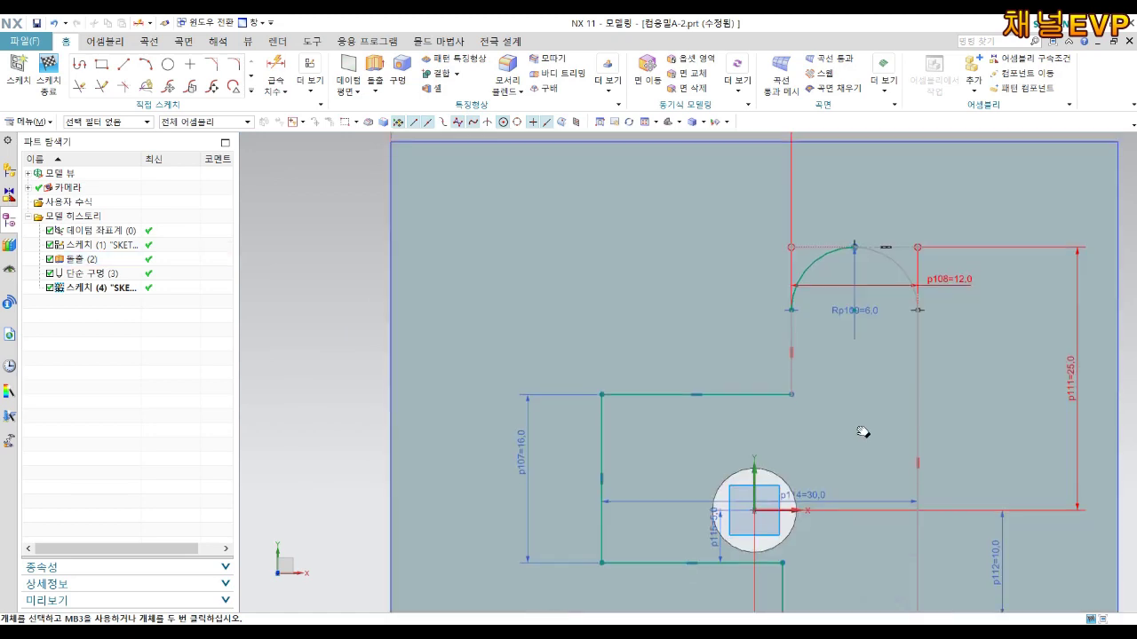
{"action": "scroll", "coordinate": [824, 407], "scroll_direction": "up", "scroll_amount": 1}
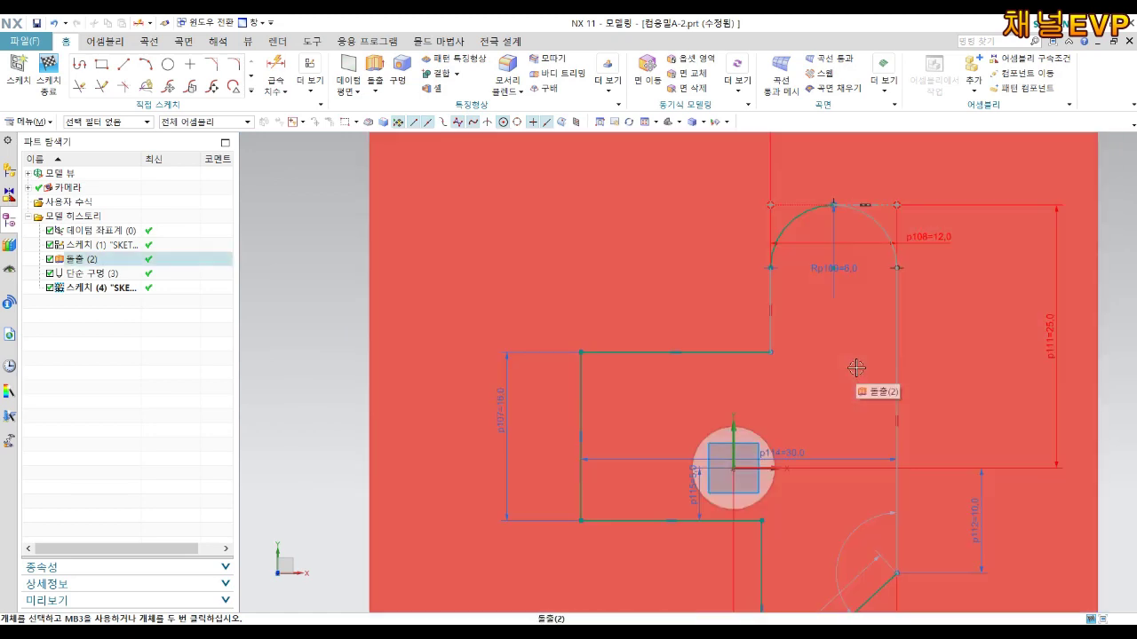
{"action": "scroll", "coordinate": [856, 367], "scroll_direction": "down", "scroll_amount": 1}
{"action": "scroll", "coordinate": [863, 376], "scroll_direction": "up", "scroll_amount": 1}
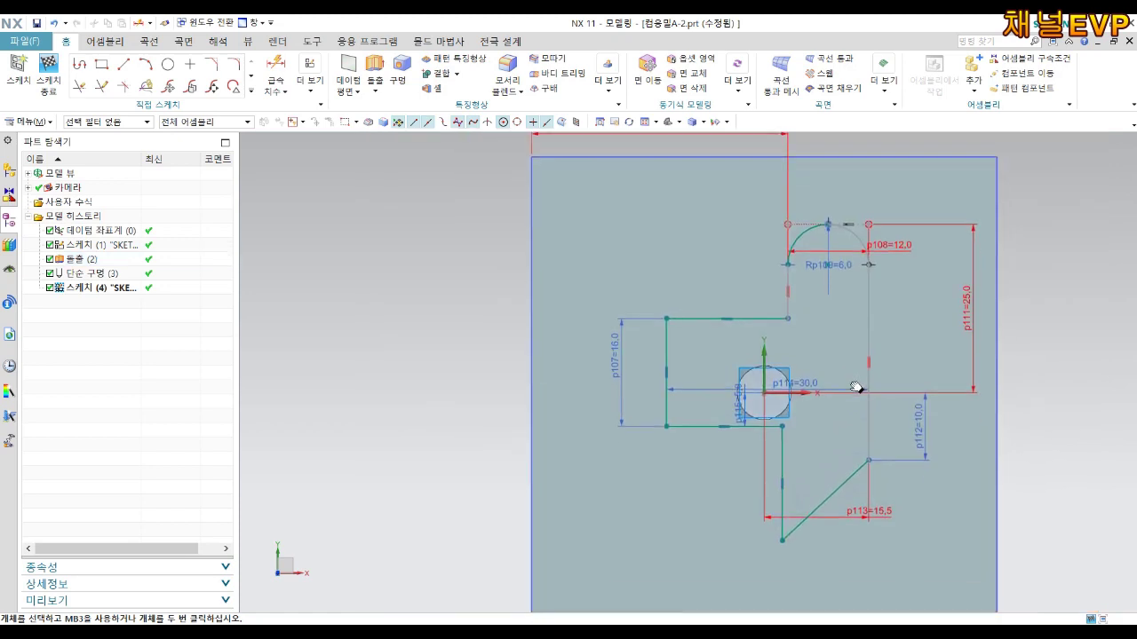
{"action": "scroll", "coordinate": [853, 380], "scroll_direction": "down", "scroll_amount": 1}
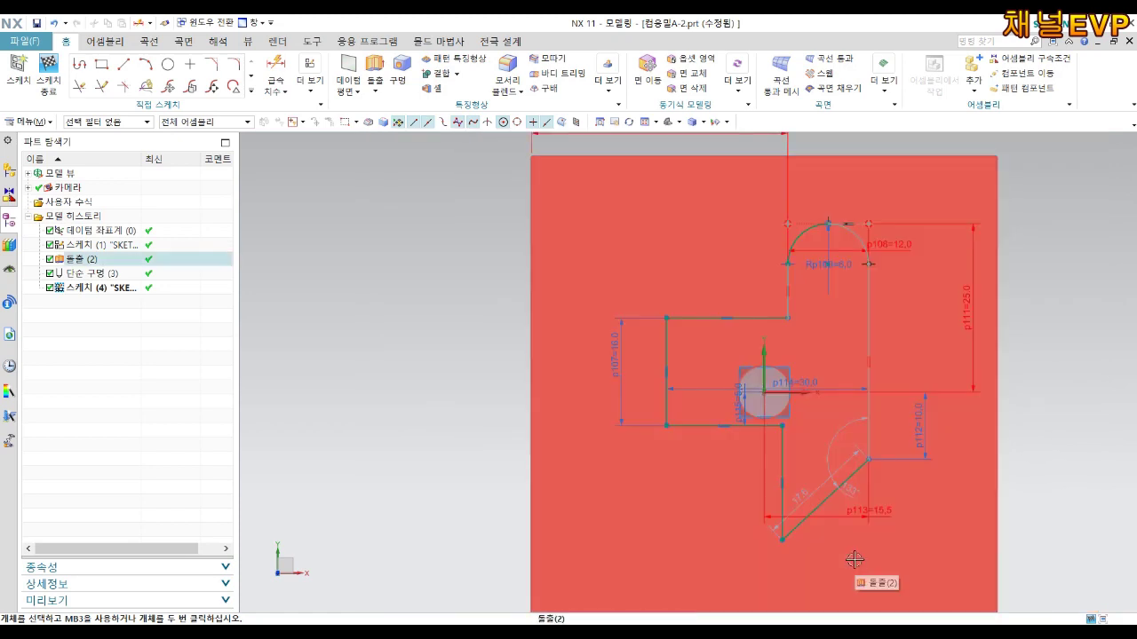
{"action": "middle_click_drag", "start_coordinate": [875, 350], "coordinate": [876, 433], "text": "shift"}
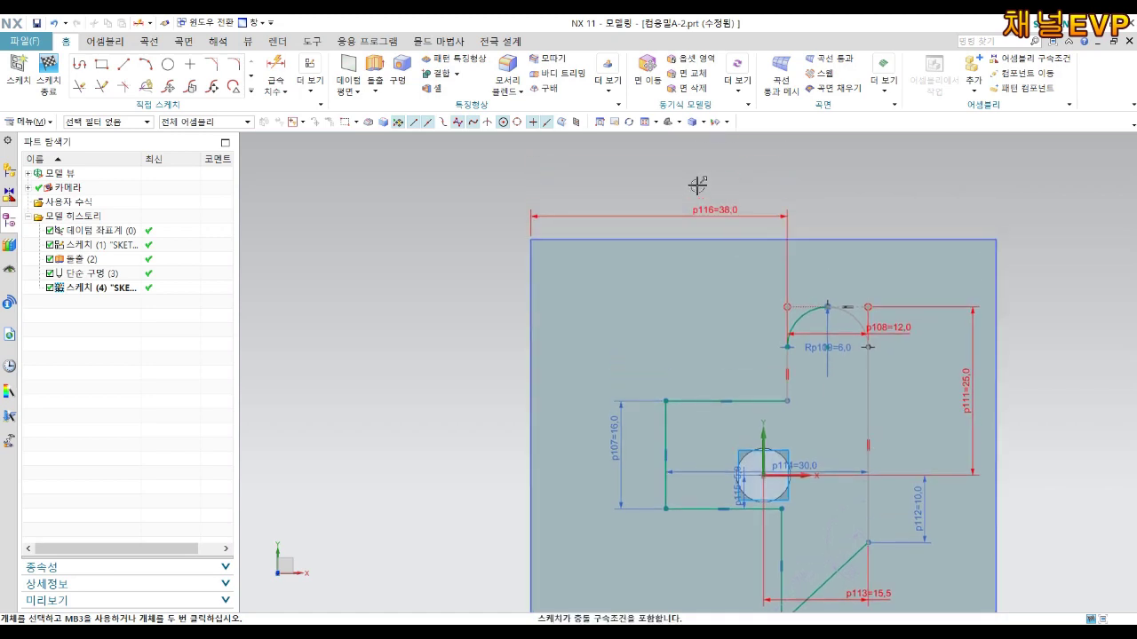
Delete the conflicting 38 dimension and shift the right vertical line to the left
{"action": "left_click", "coordinate": [696, 209]}
{"action": "key", "text": "Delete"}
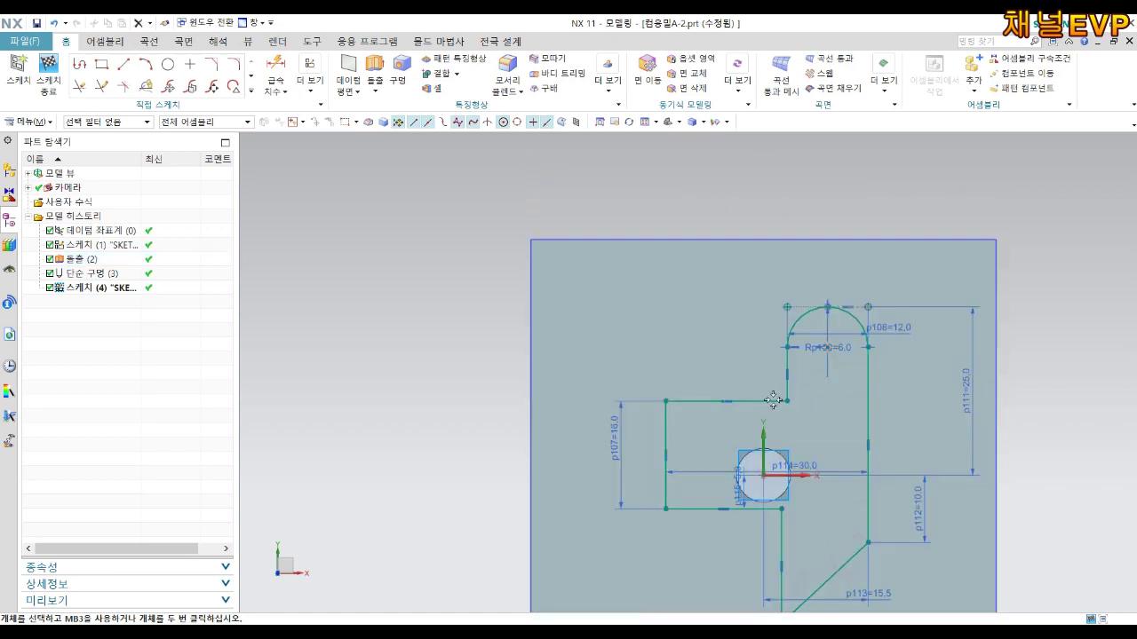
{"action": "middle_click_drag", "start_coordinate": [829, 490], "coordinate": [827, 320], "text": "shift"}
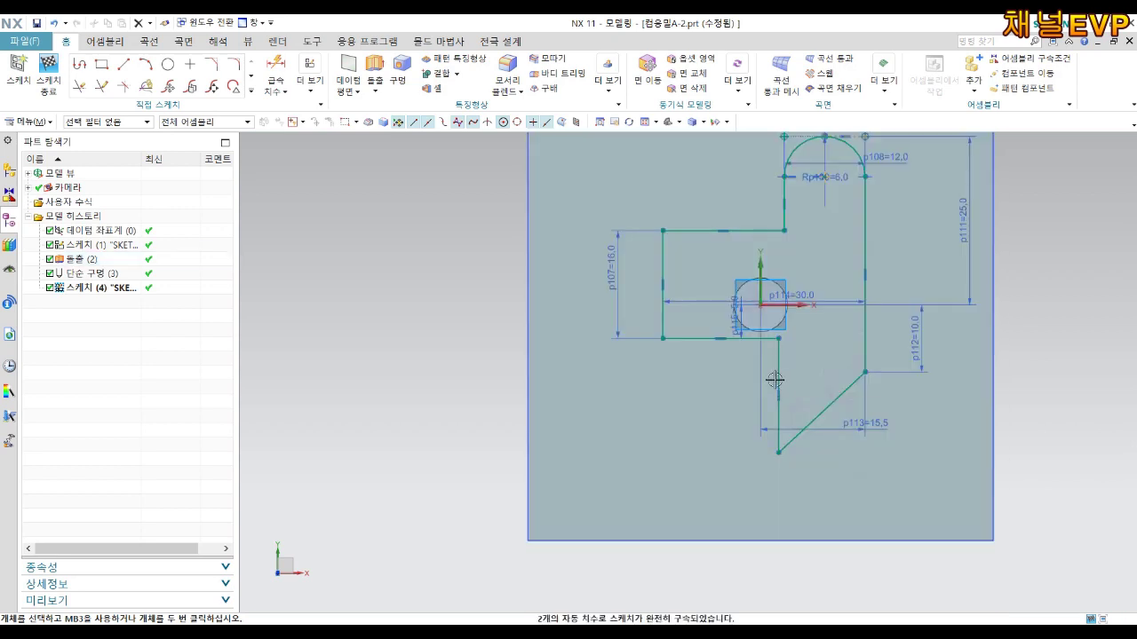
{"action": "left_click_drag", "start_coordinate": [775, 379], "coordinate": [744, 389]}
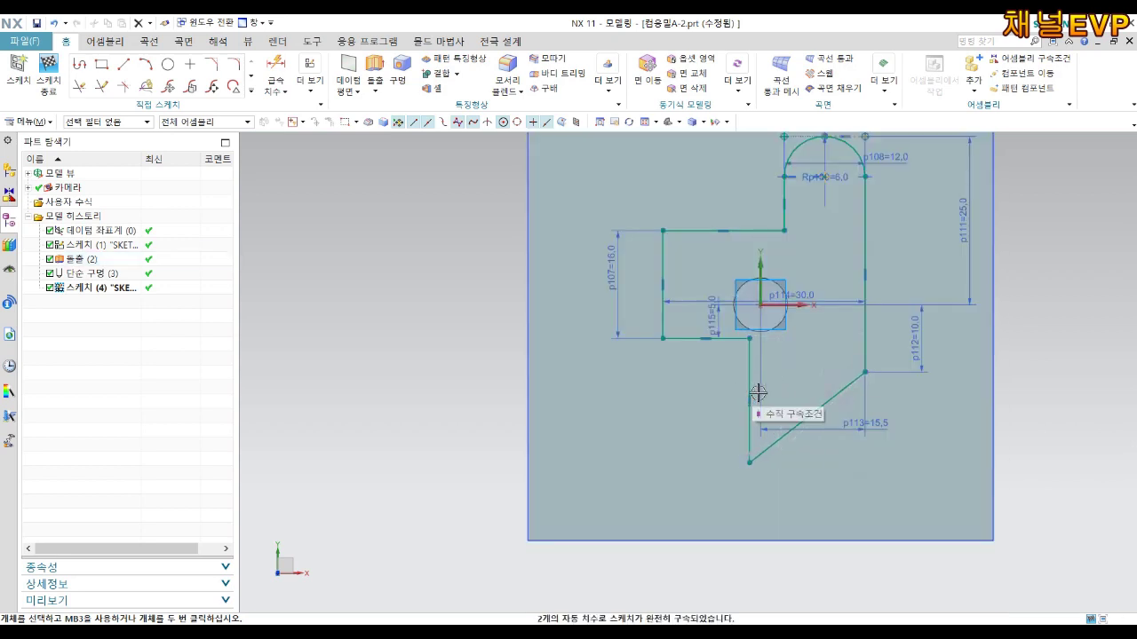
Dimension the lower vertical line's distance as 2 (p116)
{"action": "key", "text": "d"}
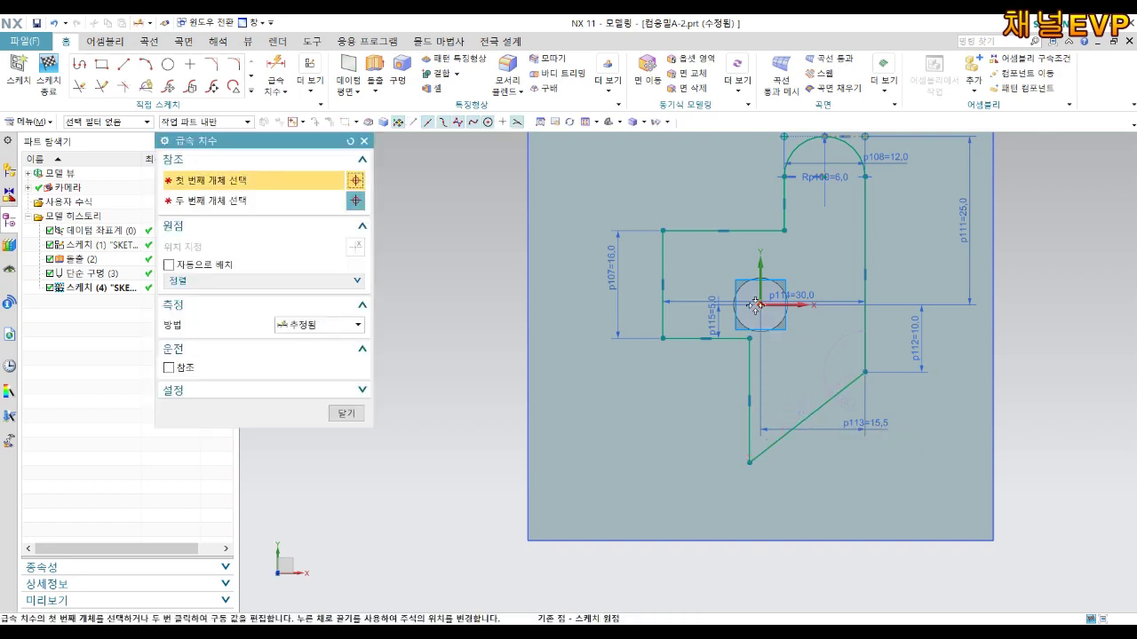
{"action": "left_click", "coordinate": [751, 379]}
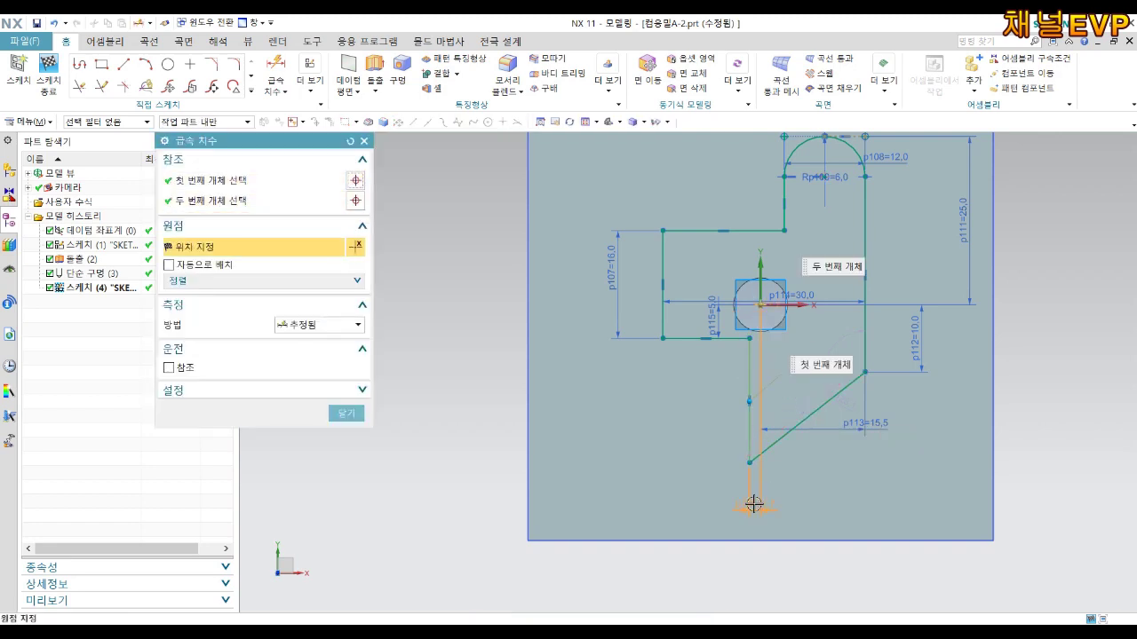
{"action": "left_click", "coordinate": [753, 505]}
{"action": "key", "text": "Return"}
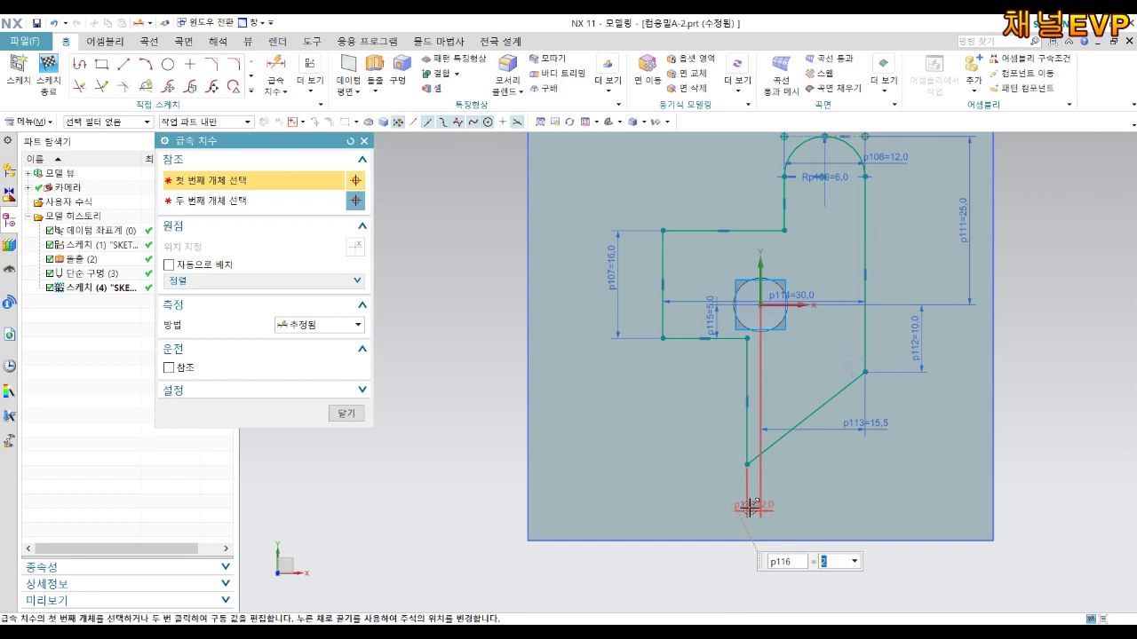
{"action": "middle_click", "coordinate": [773, 417]}
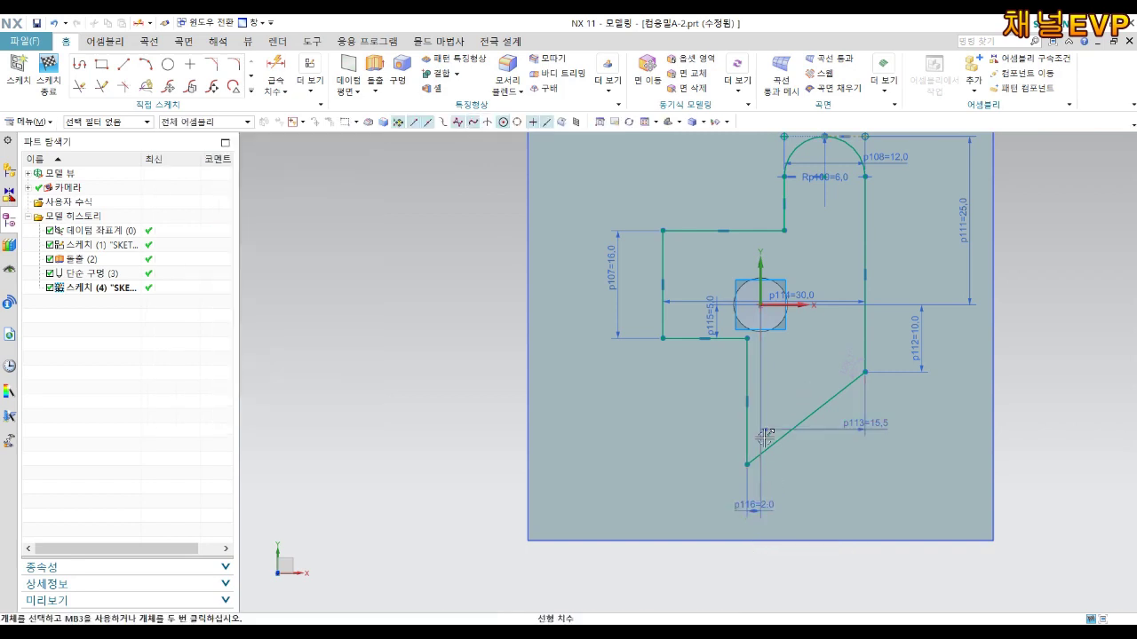
{"action": "key", "text": "f"}
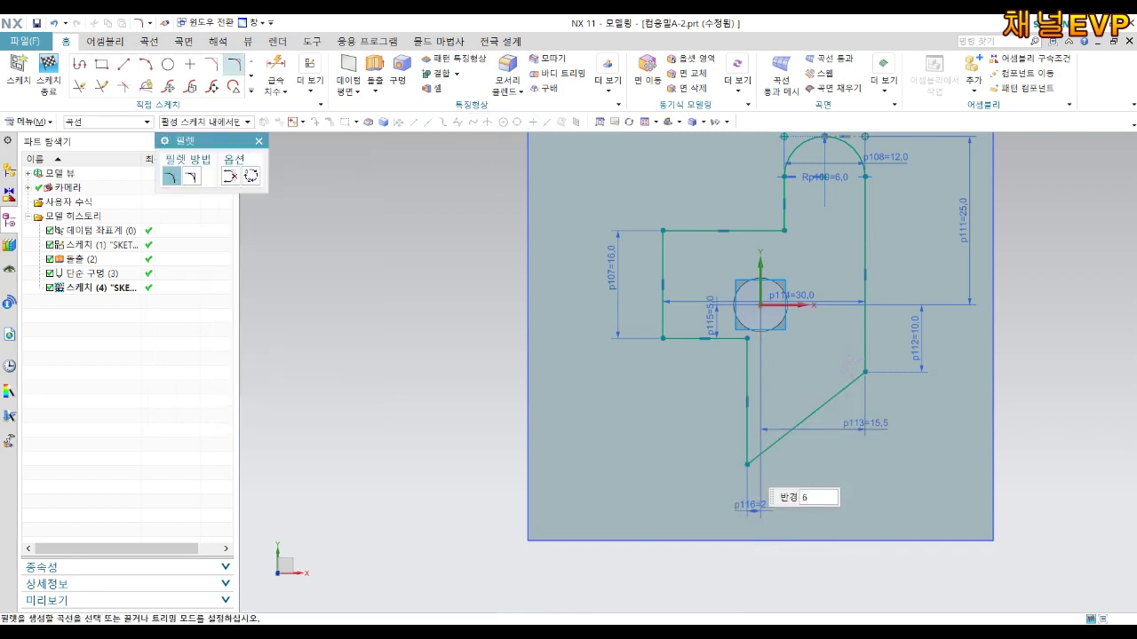
Round the corner between the lower vertical line and the diagonal with a 6 mm fillet
{"action": "left_click", "coordinate": [751, 416]}
{"action": "left_click", "coordinate": [814, 410]}
{"action": "middle_click", "coordinate": [850, 411]}
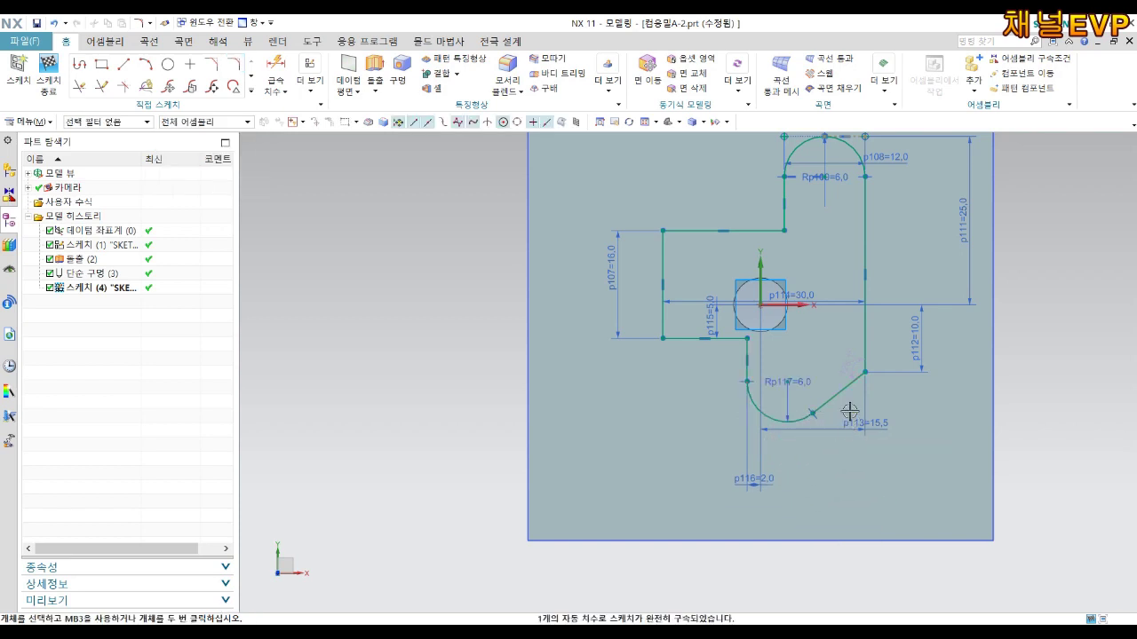
{"action": "scroll", "coordinate": [850, 411], "scroll_direction": "up", "scroll_amount": 1}
Dimension the angle between the right vertical line and the diagonal as 120° (p118)
{"action": "key", "text": "d"}
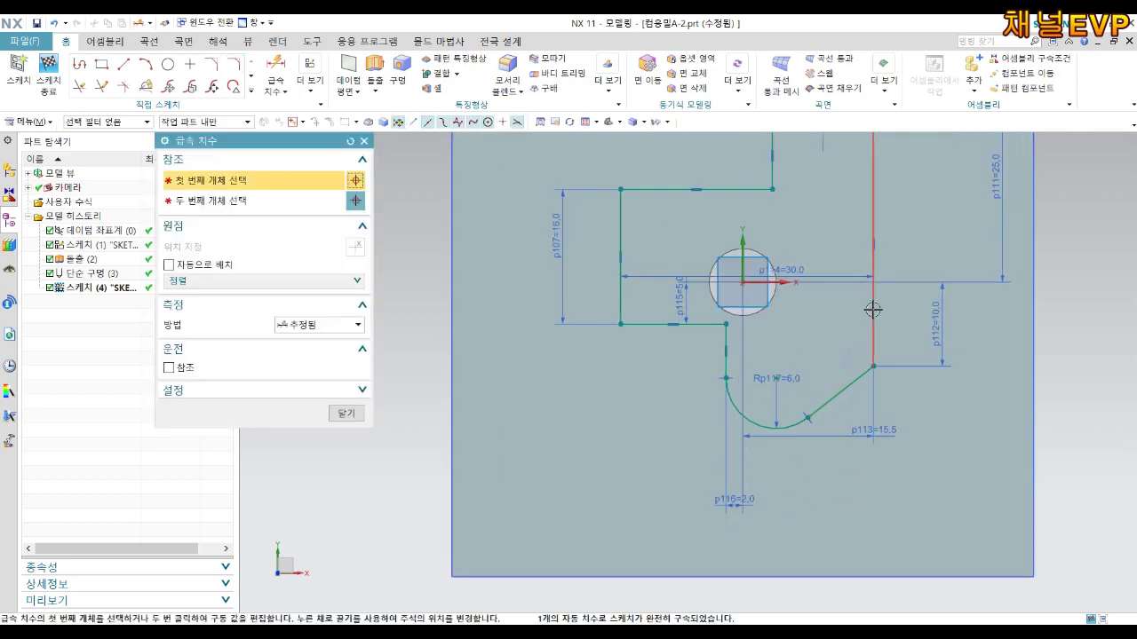
{"action": "left_click", "coordinate": [873, 309]}
{"action": "left_click", "coordinate": [850, 382]}
{"action": "left_click", "coordinate": [826, 346]}
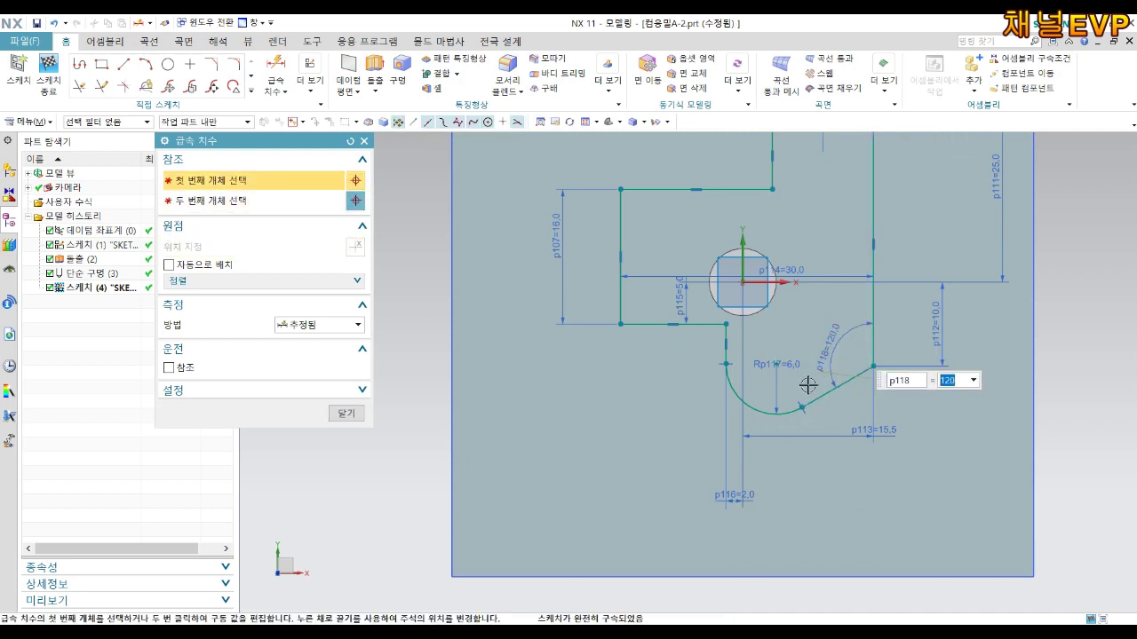
{"action": "middle_click", "coordinate": [900, 476]}
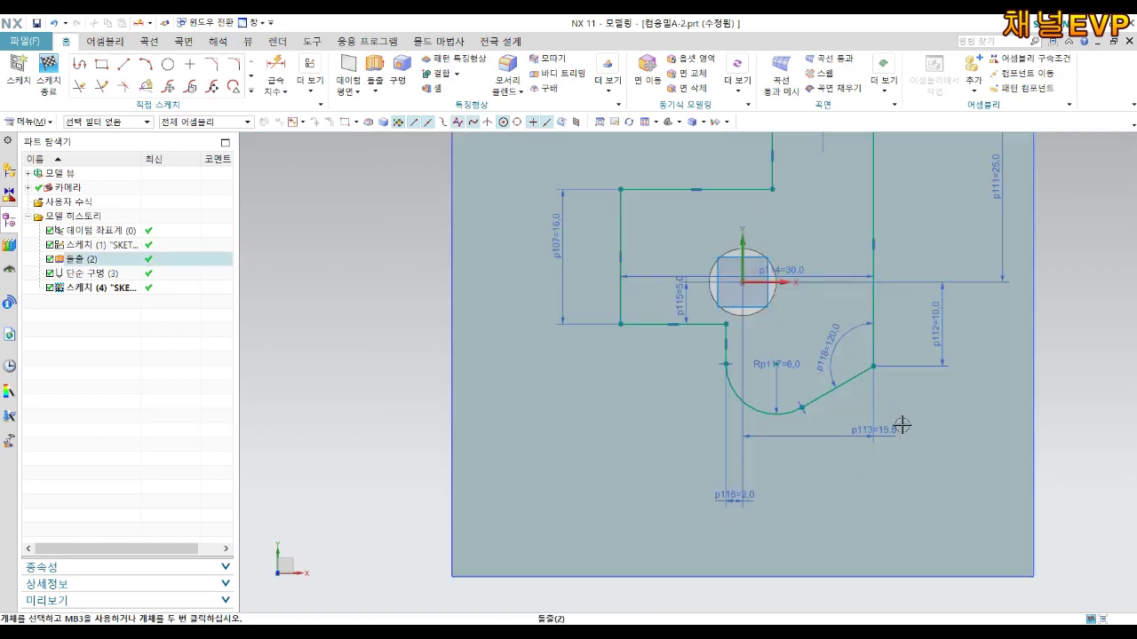
{"action": "middle_click_drag", "start_coordinate": [817, 312], "coordinate": [839, 433], "text": "shift"}
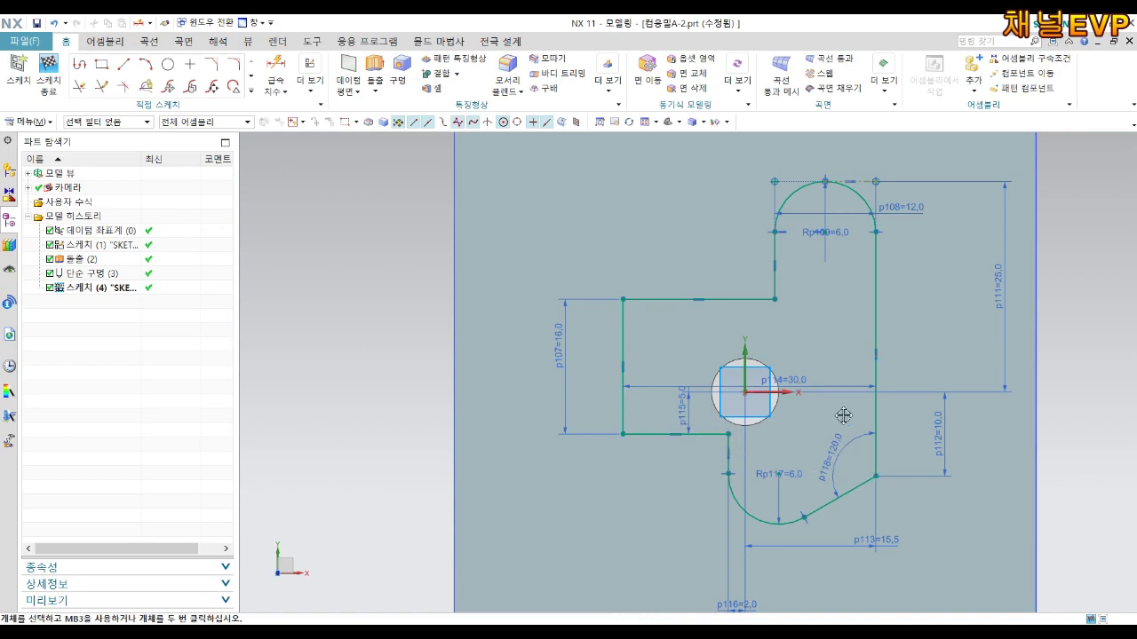
Round the top-left and bottom-left profile corners with 6 mm fillets
{"action": "key", "text": "f"}
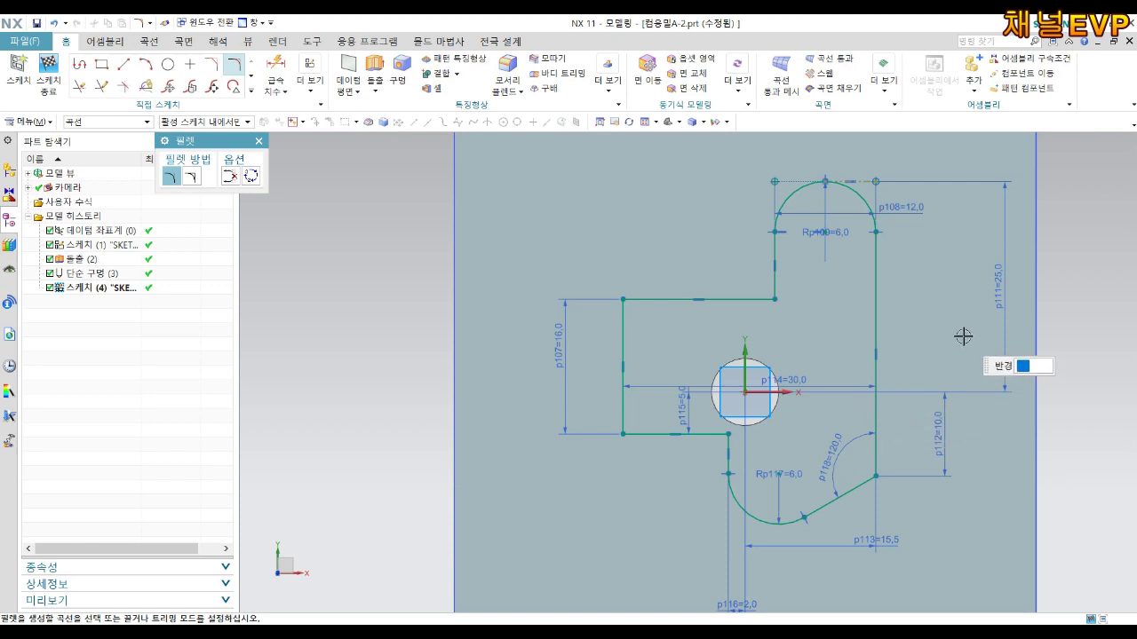
{"action": "key", "text": "Escape"}
{"action": "key", "text": "f"}
{"action": "type", "text": "5"}
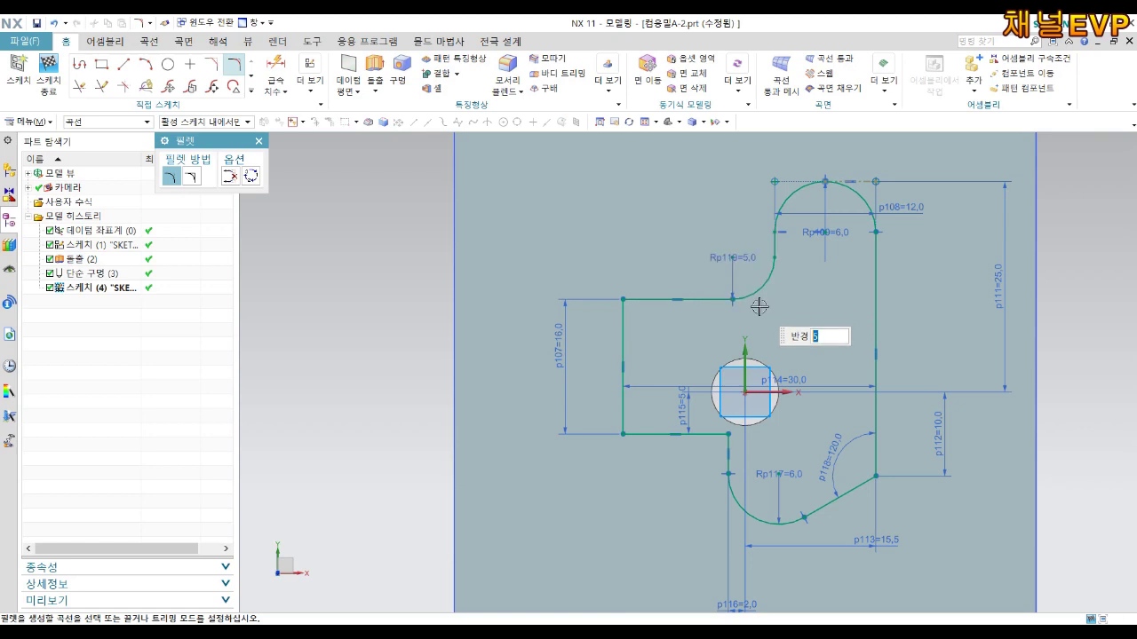
{"action": "key", "text": "Escape"}
{"action": "key", "text": "f"}
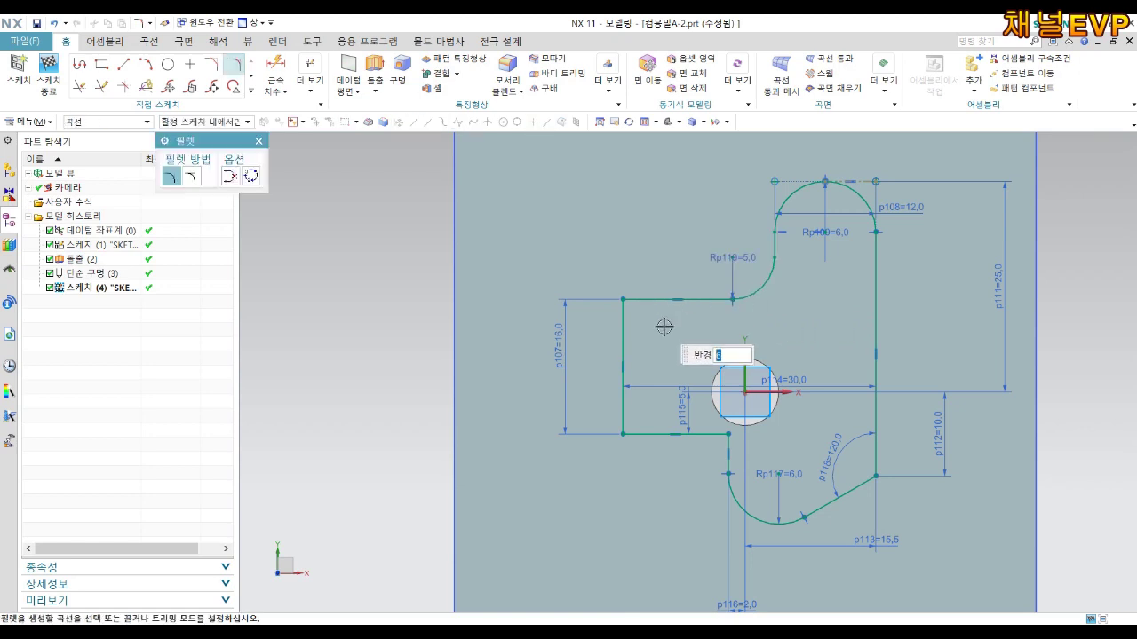
{"action": "left_click", "coordinate": [620, 338]}
{"action": "left_click", "coordinate": [667, 432]}
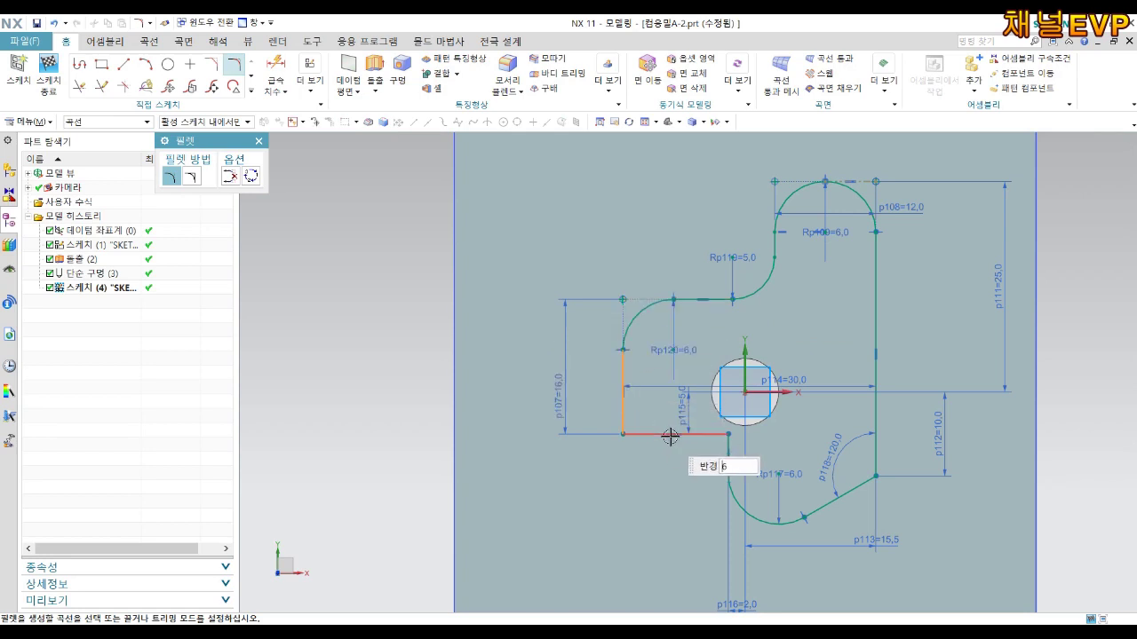
{"action": "key", "text": "Escape"}
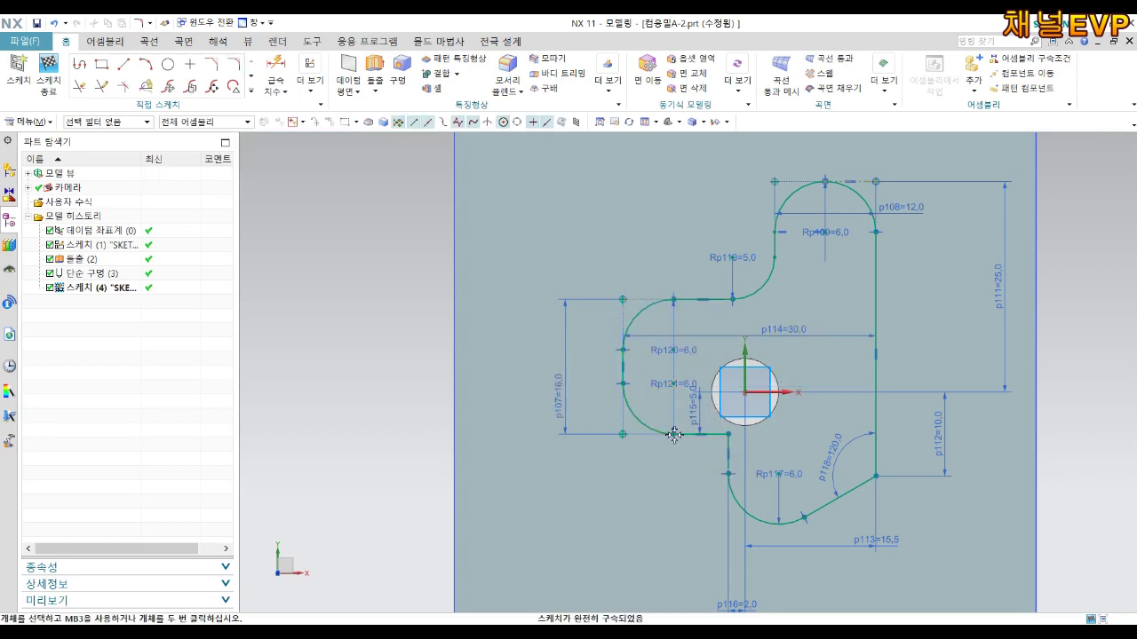
Round the lower inner corner with a 3 mm fillet
{"action": "key", "text": "F4"}
{"action": "type", "text": "2"}
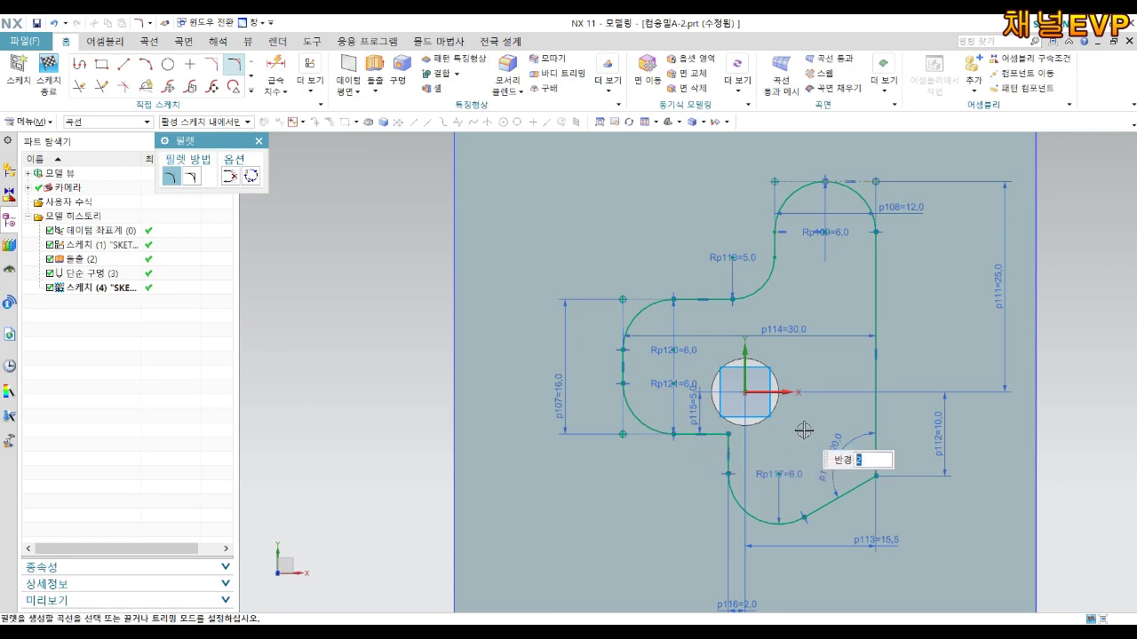
{"action": "key", "text": "Escape"}
{"action": "key", "text": "F4"}
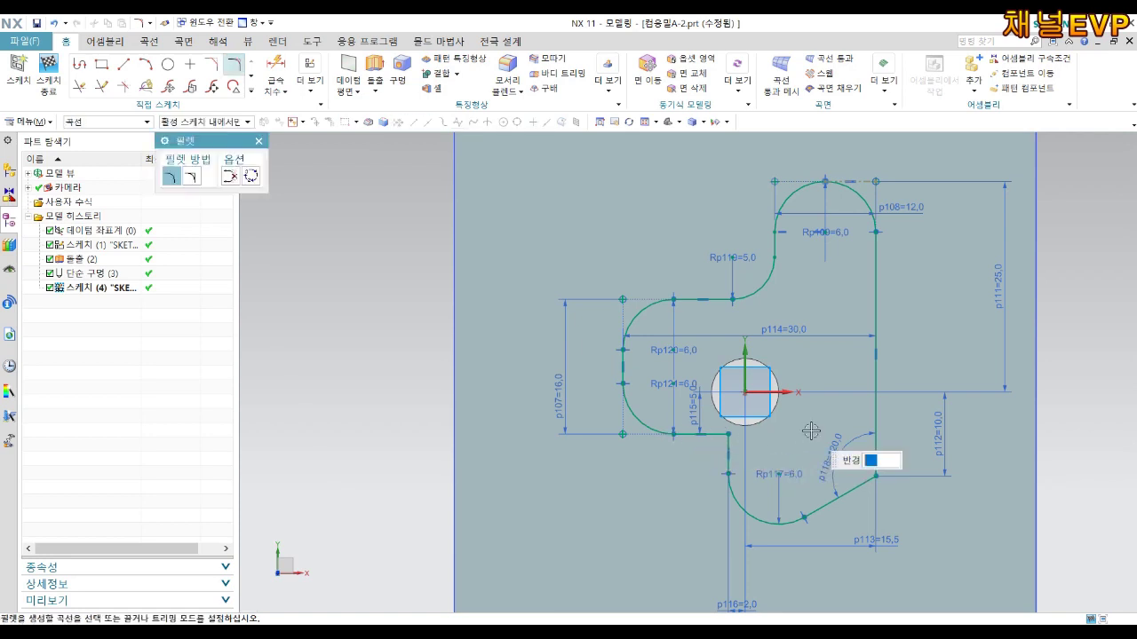
{"action": "key", "text": "Escape"}
{"action": "key", "text": "F4"}
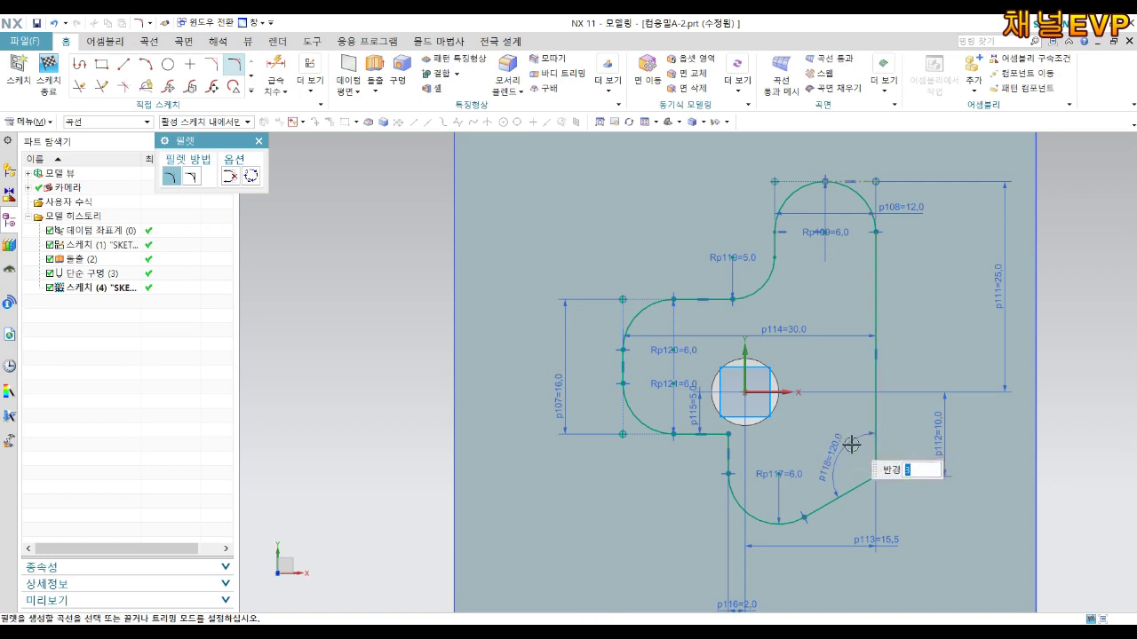
{"action": "left_click", "coordinate": [732, 456]}
{"action": "key", "text": "Escape"}
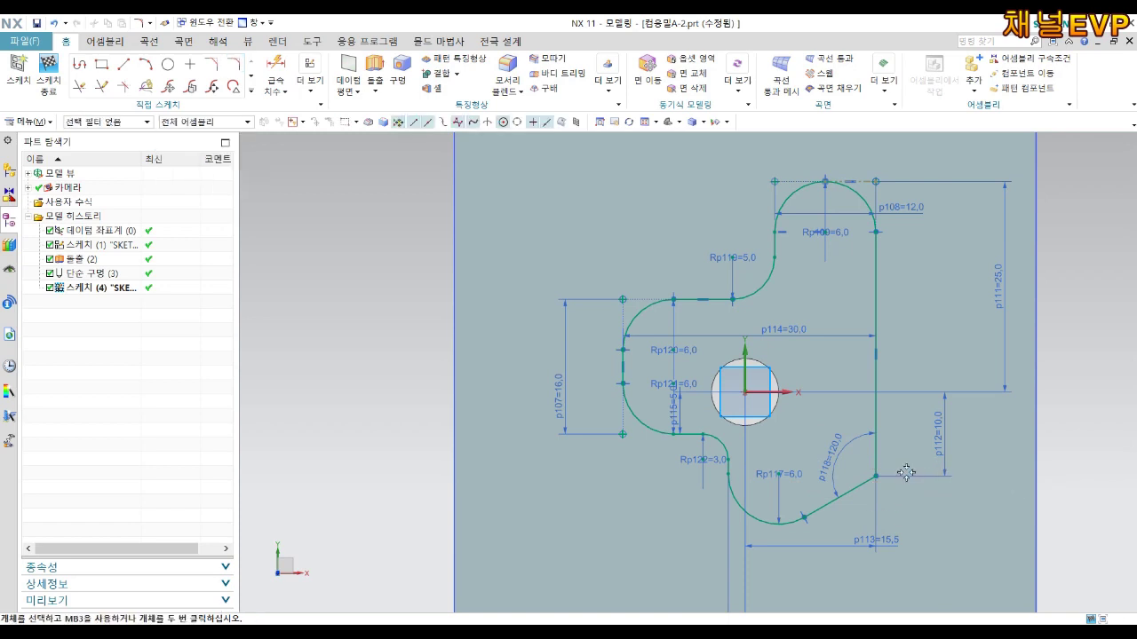
Fillet the corner between the right line and the diagonal, then view the block in trimetric
{"action": "key", "text": "F4"}
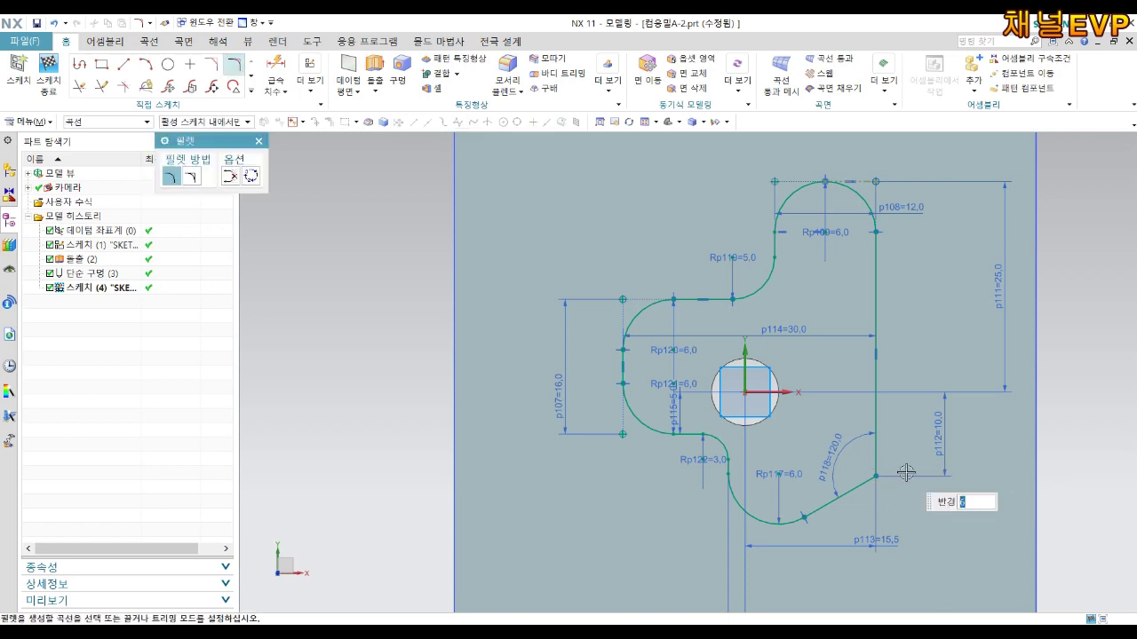
{"action": "left_click", "coordinate": [876, 477]}
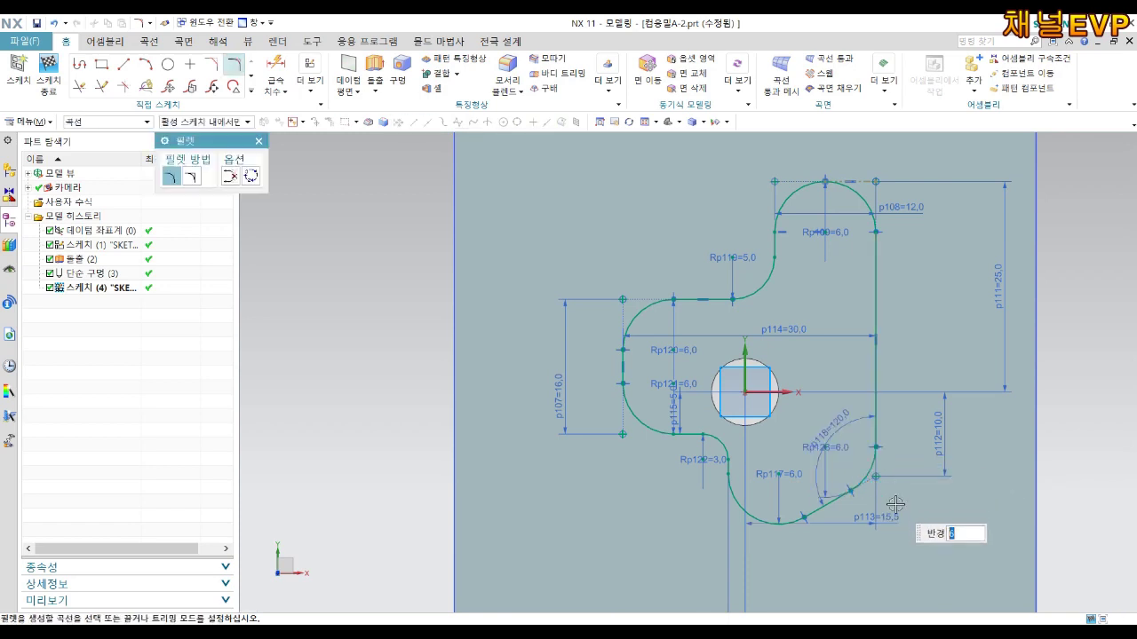
{"action": "key", "text": "Escape"}
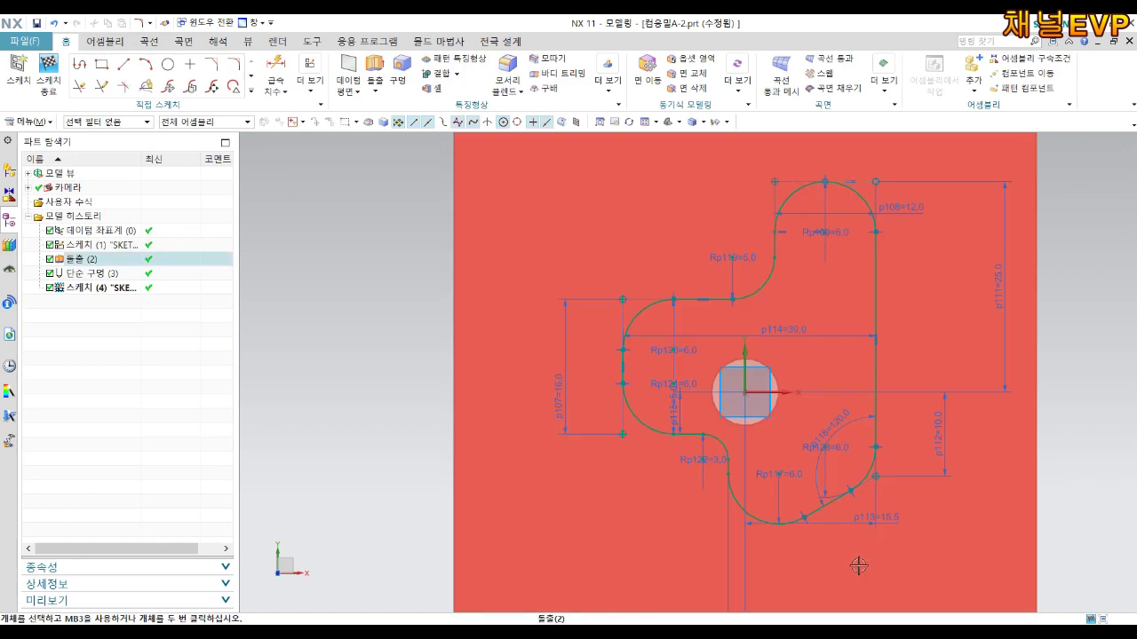
{"action": "key", "text": "Home"}
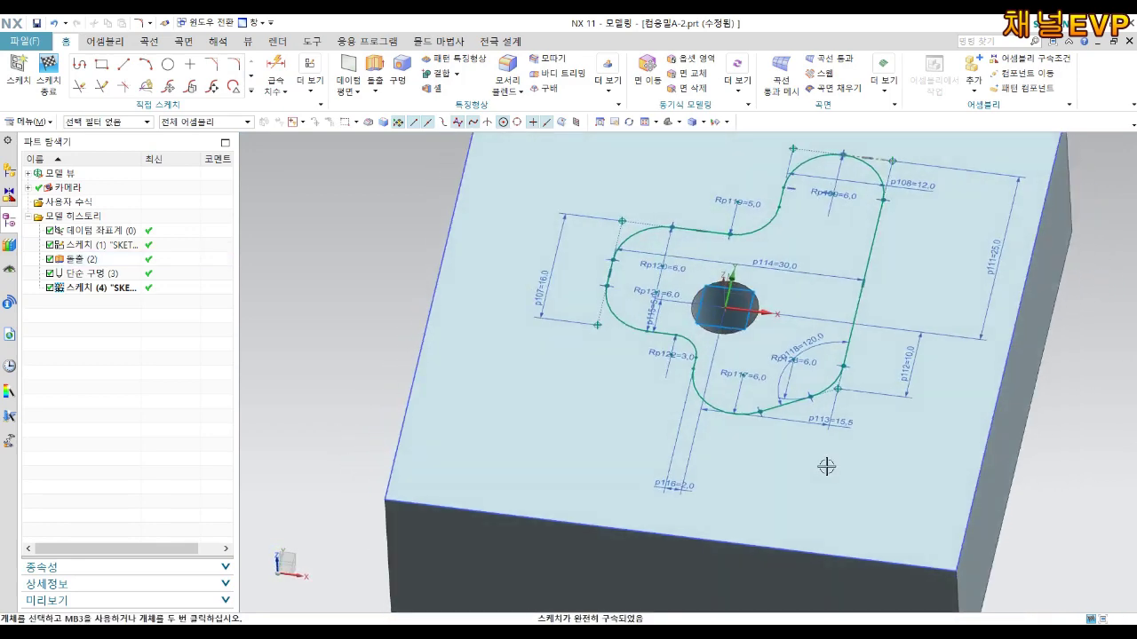
Extrude the rounded pocket profile 5 mm with Boolean Subtract to cut it into the block
{"action": "left_click", "coordinate": [49, 69]}
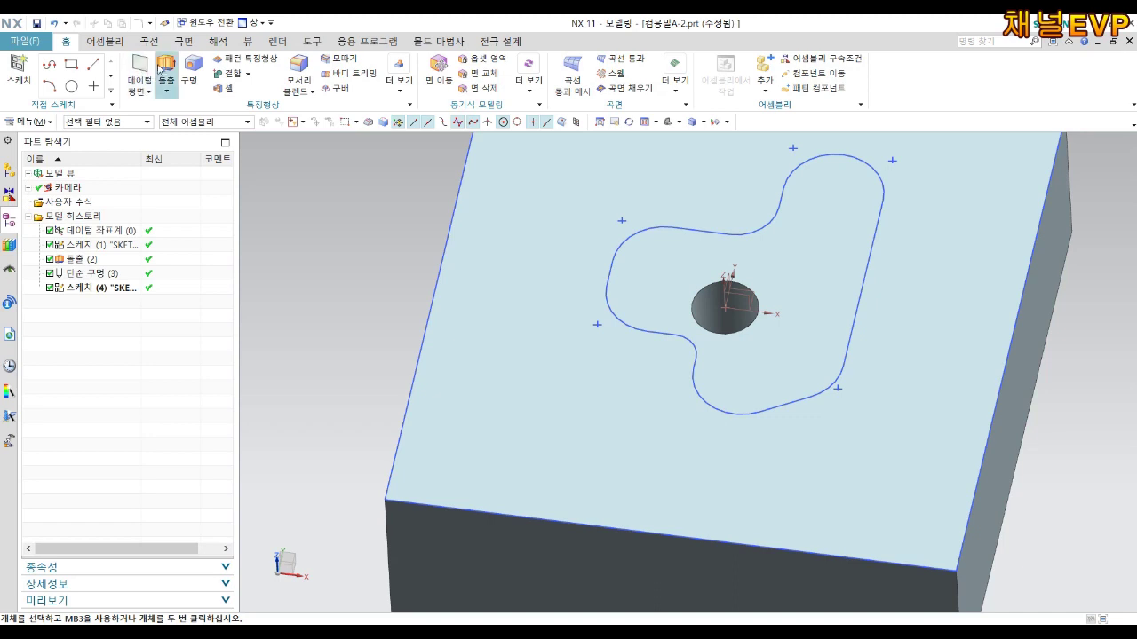
{"action": "left_click", "coordinate": [166, 64]}
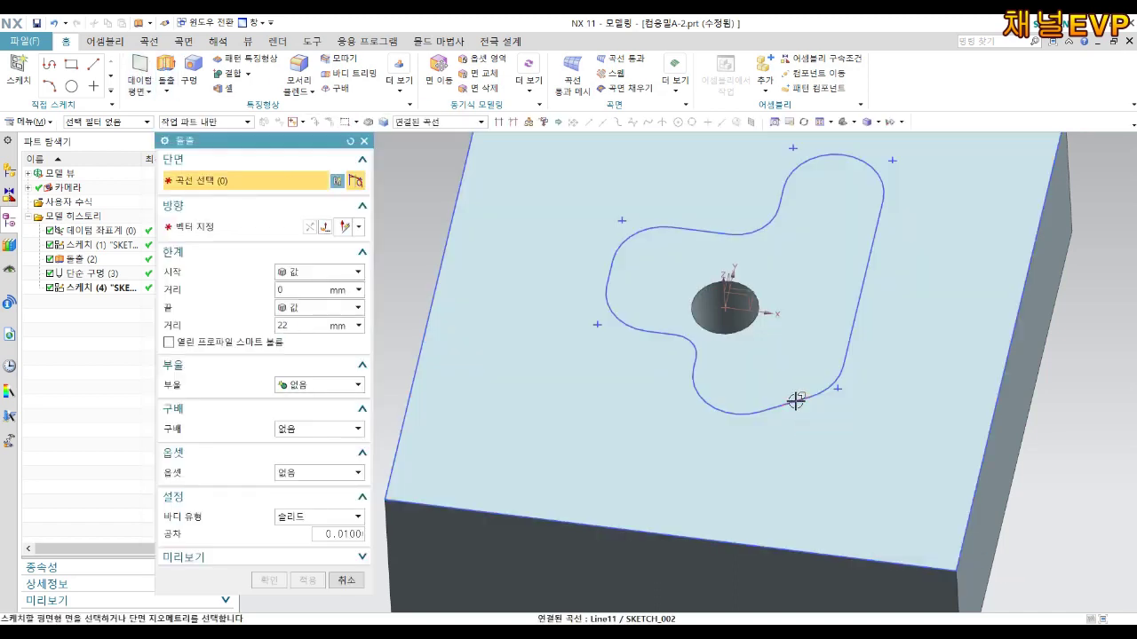
{"action": "left_click", "coordinate": [796, 401]}
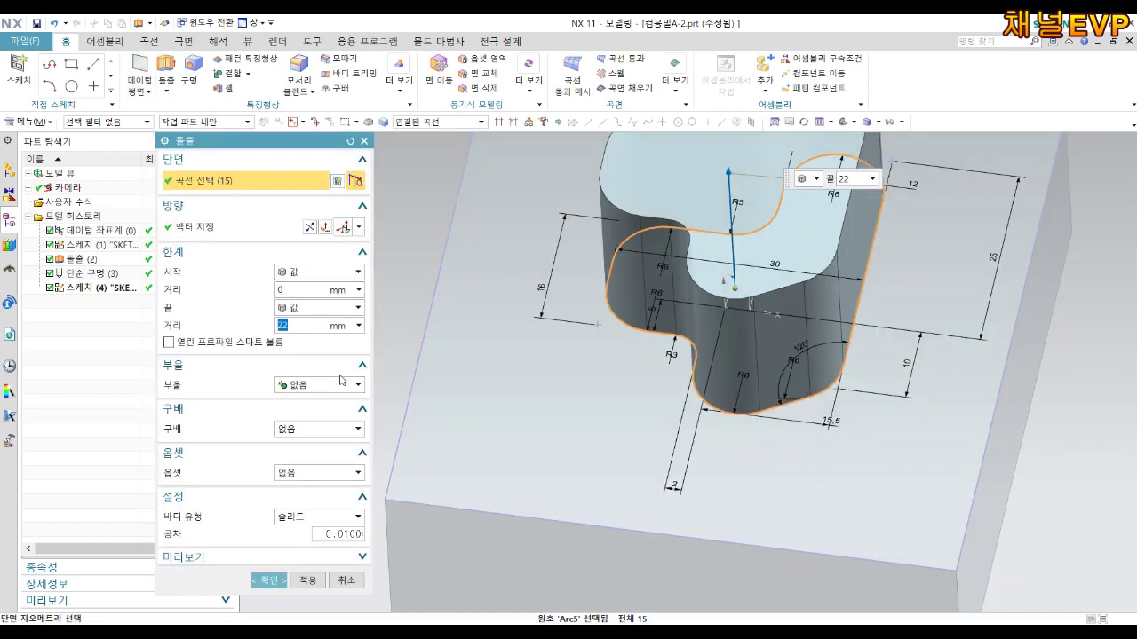
{"action": "type", "text": "5"}
{"action": "key", "text": "Return"}
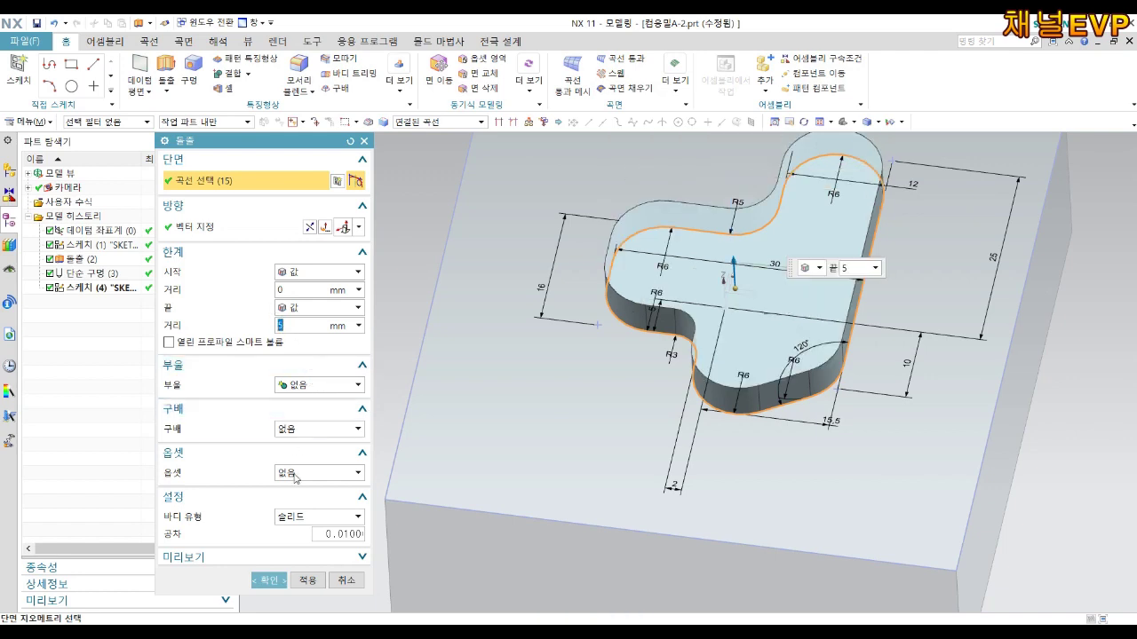
{"action": "left_click", "coordinate": [295, 385]}
{"action": "left_click", "coordinate": [295, 426]}
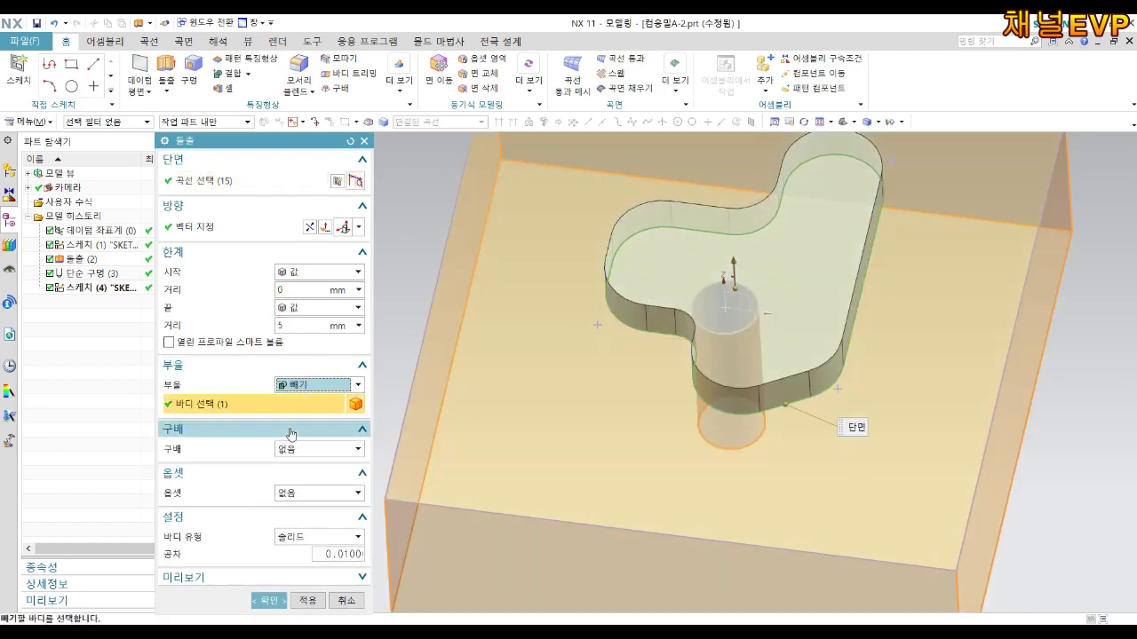
{"action": "middle_click_drag", "start_coordinate": [557, 321], "coordinate": [502, 367]}
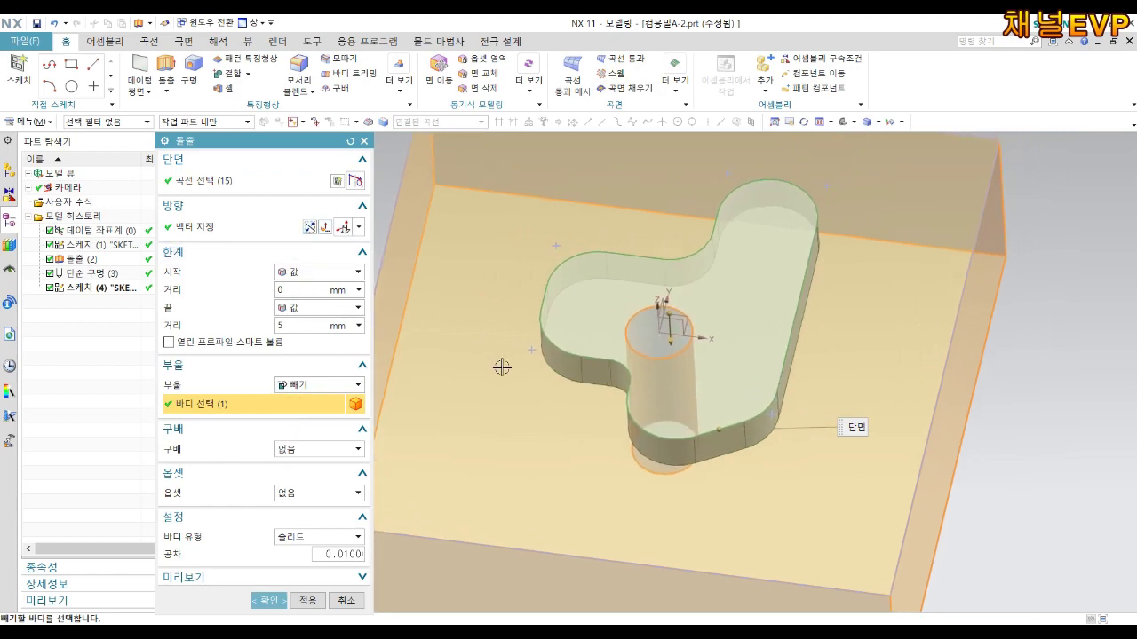
{"action": "left_click", "coordinate": [271, 601]}
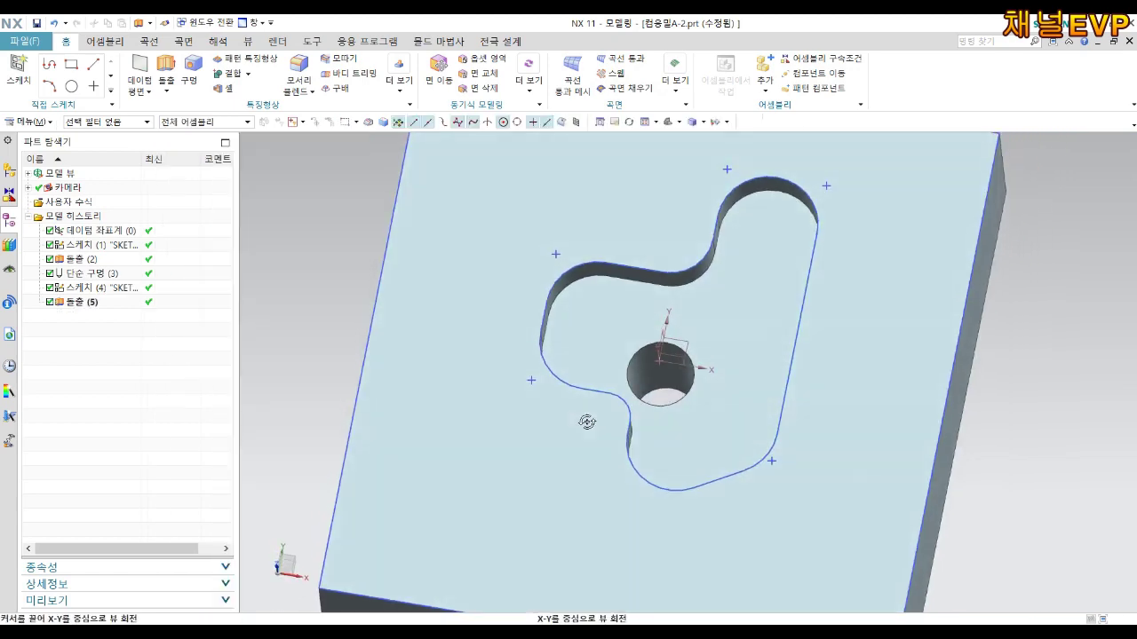
Hide Sketch (4) and start a new sketch on the block's top face
{"action": "right_click", "coordinate": [625, 266]}
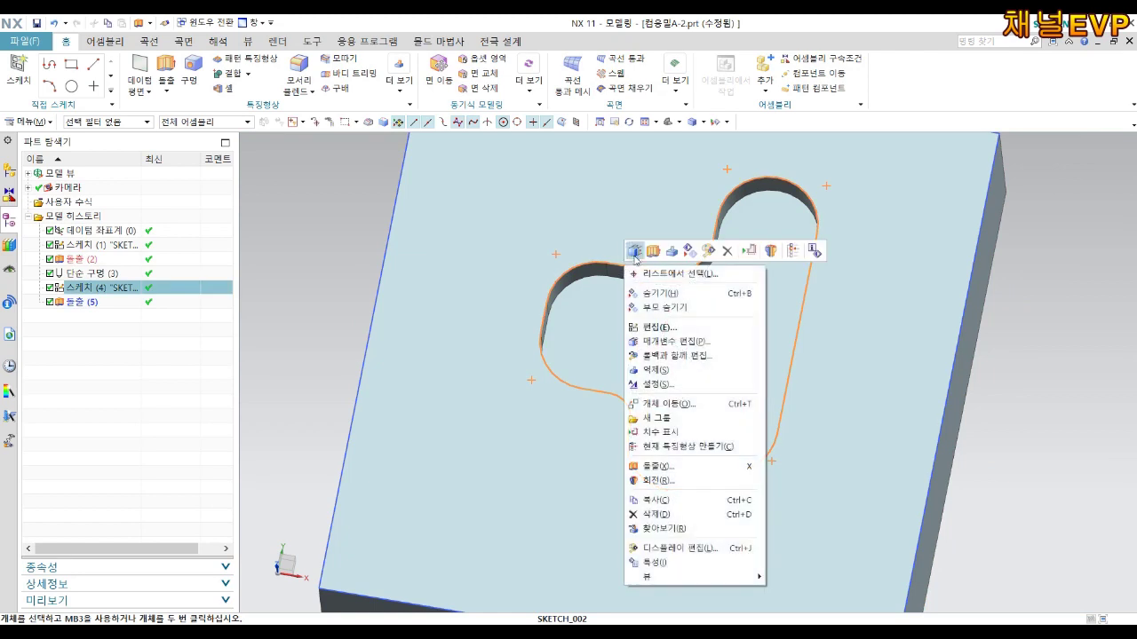
{"action": "left_click", "coordinate": [670, 298]}
{"action": "mouse_move", "coordinate": [680, 297]}
{"action": "middle_mouse_down"}
{"action": "mouse_move", "coordinate": [701, 330]}
{"action": "mouse_move", "coordinate": [701, 311]}
{"action": "mouse_move", "coordinate": [837, 343]}
{"action": "middle_mouse_up"}
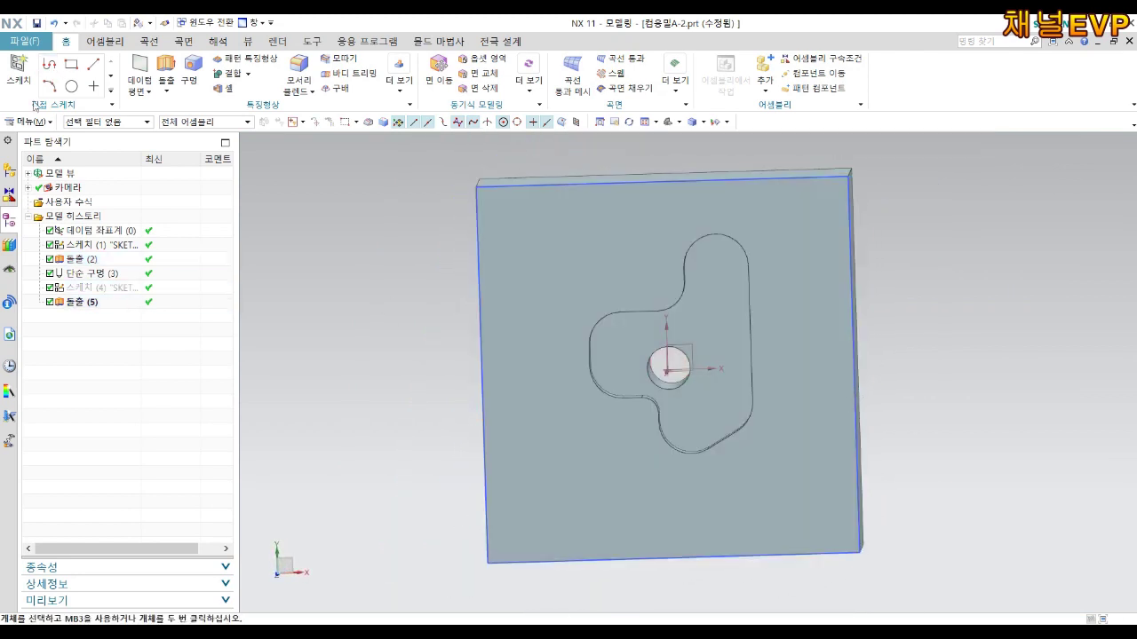
{"action": "left_click", "coordinate": [18, 71]}
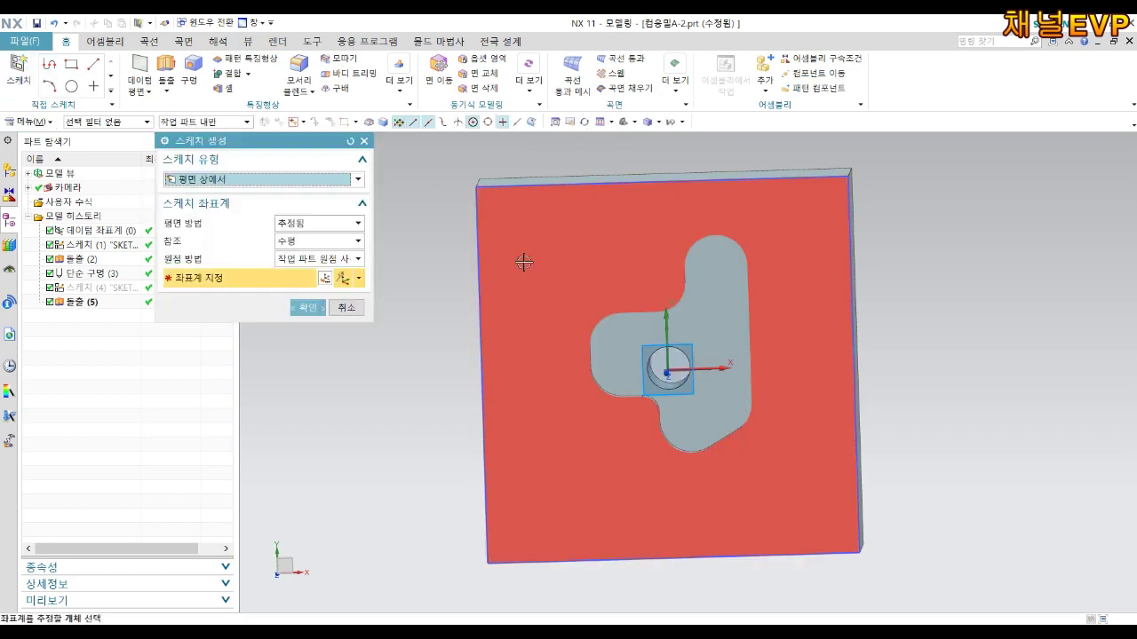
{"action": "left_click", "coordinate": [308, 307]}
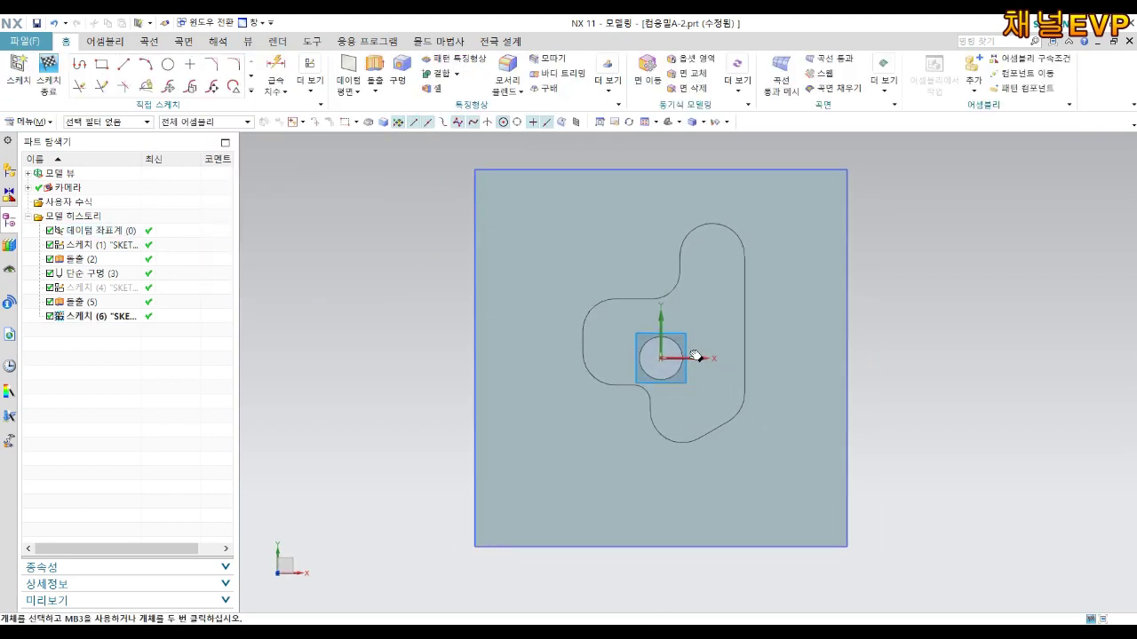
Draw two circles, one left of the pocket and one below it
{"action": "left_click", "coordinate": [168, 64]}
{"action": "left_click", "coordinate": [504, 350]}
{"action": "left_click", "coordinate": [528, 308]}
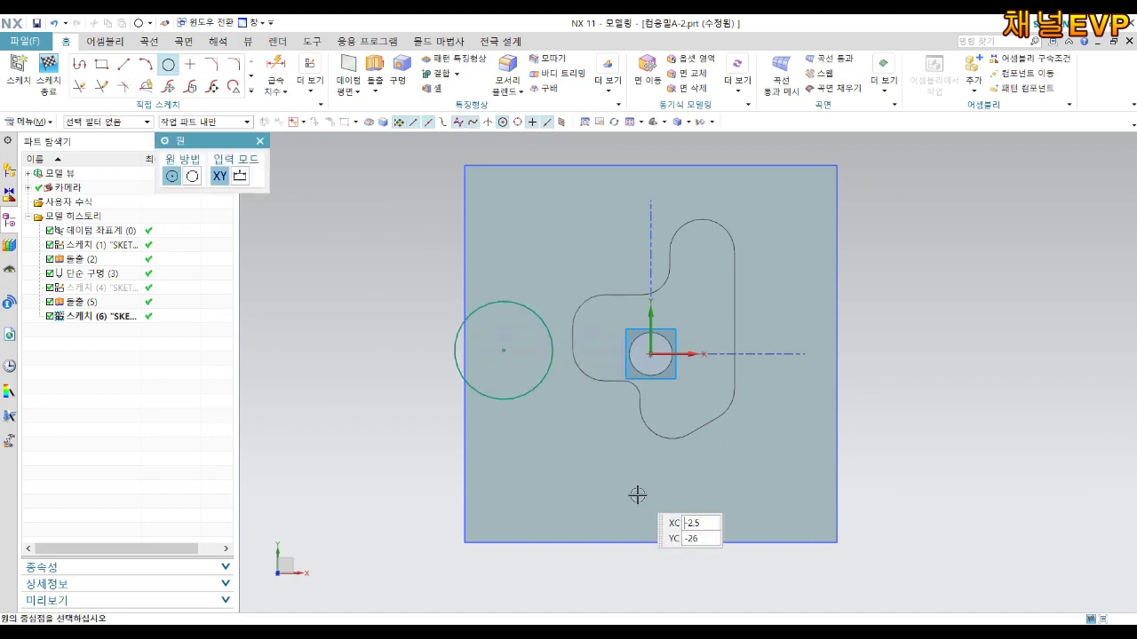
{"action": "left_click", "coordinate": [660, 500]}
{"action": "left_click", "coordinate": [678, 464]}
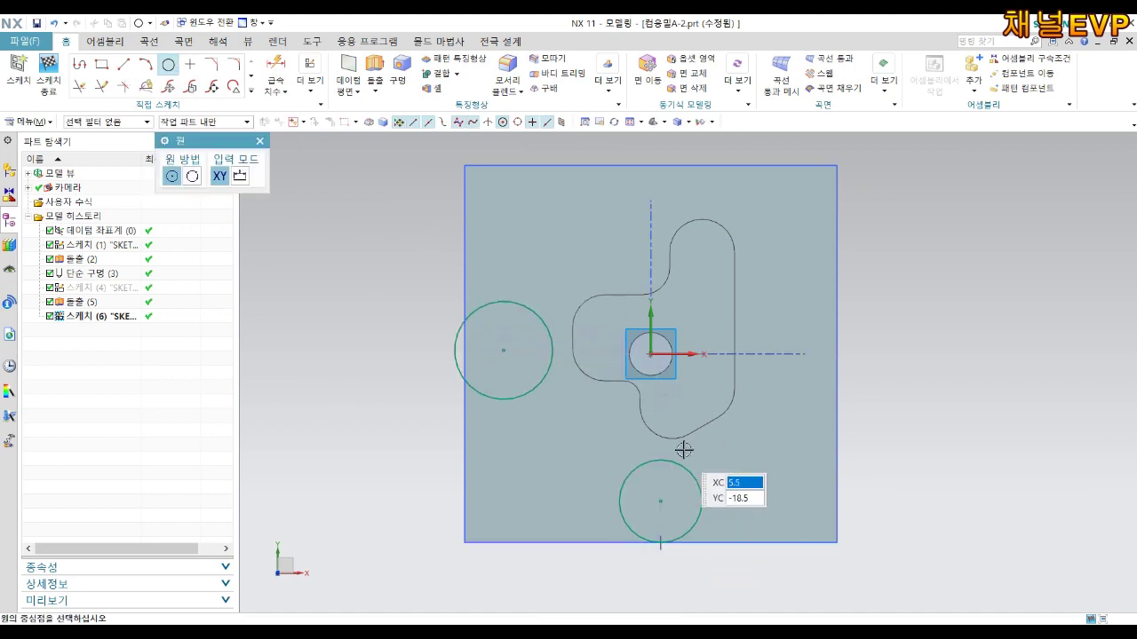
{"action": "key", "text": "Escape"}
Make the lower circle tangent to the block's bottom edge and adjust its size and position
{"action": "scroll", "coordinate": [668, 554], "scroll_direction": "up", "scroll_amount": 4}
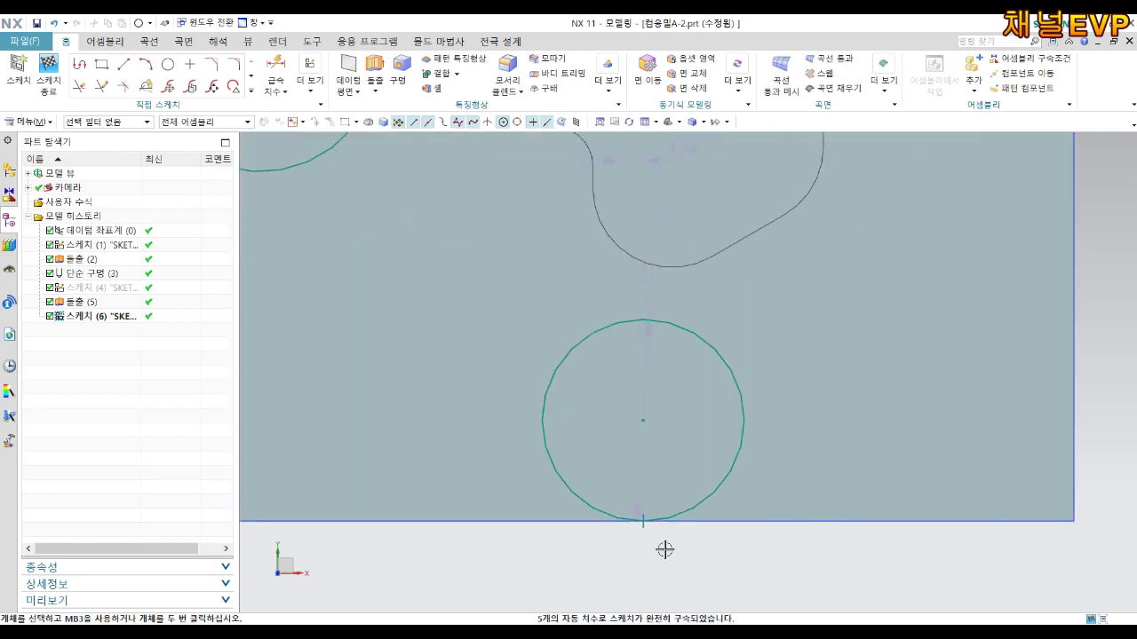
{"action": "scroll", "coordinate": [665, 551], "scroll_direction": "up", "scroll_amount": 1}
{"action": "left_click", "coordinate": [653, 514]}
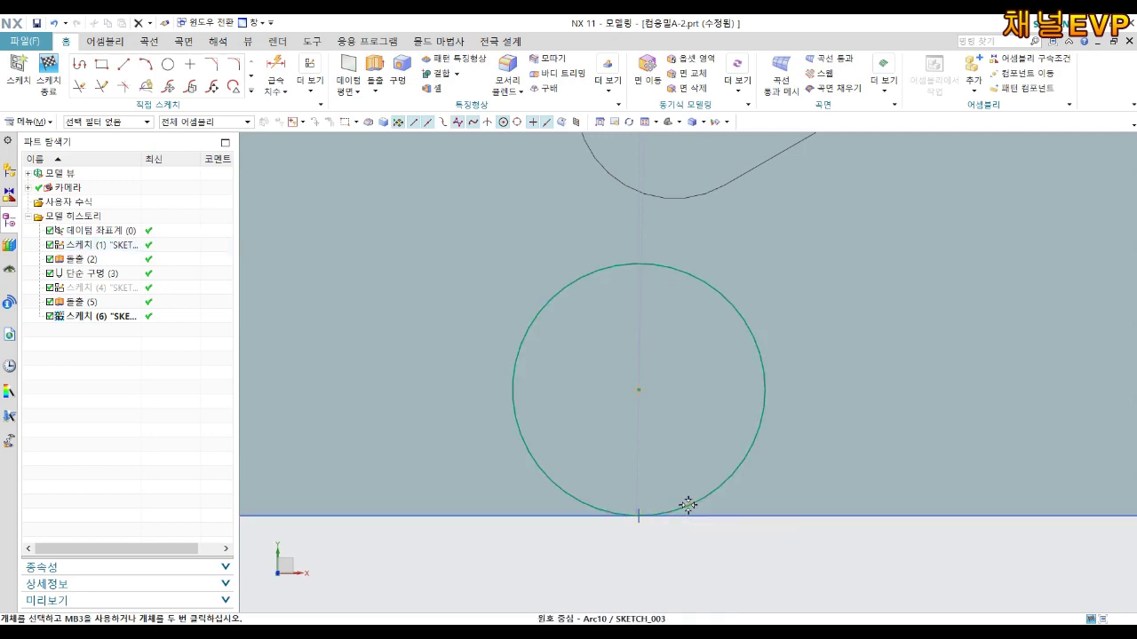
{"action": "left_click_drag", "start_coordinate": [688, 516], "coordinate": [638, 507]}
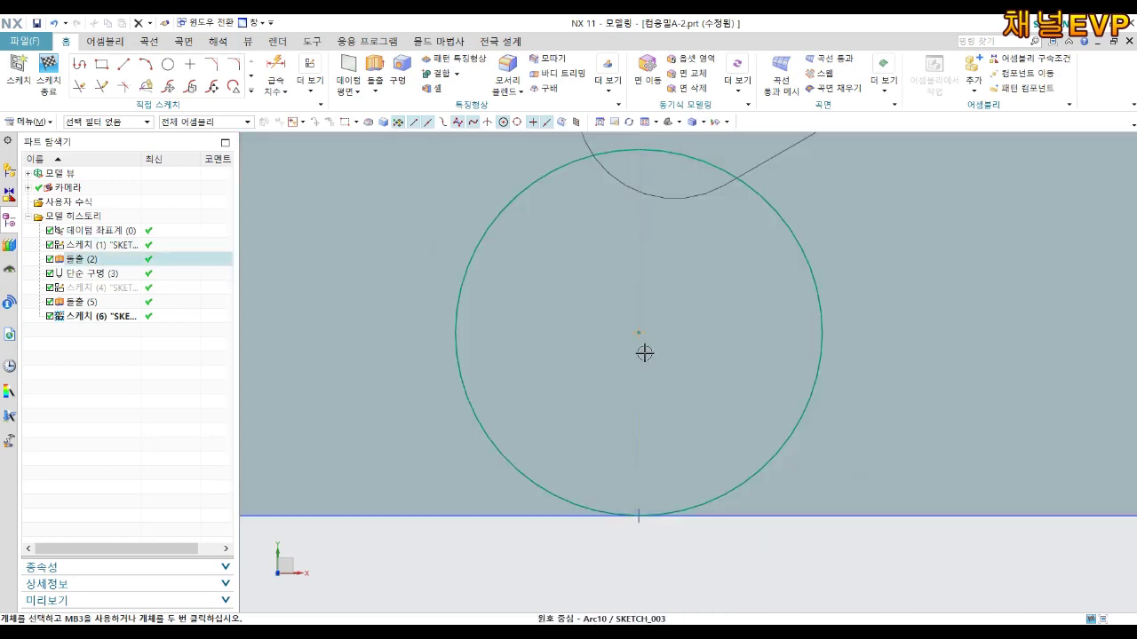
{"action": "left_click_drag", "start_coordinate": [637, 334], "coordinate": [636, 397]}
{"action": "scroll", "coordinate": [634, 520], "scroll_direction": "up", "scroll_amount": 3}
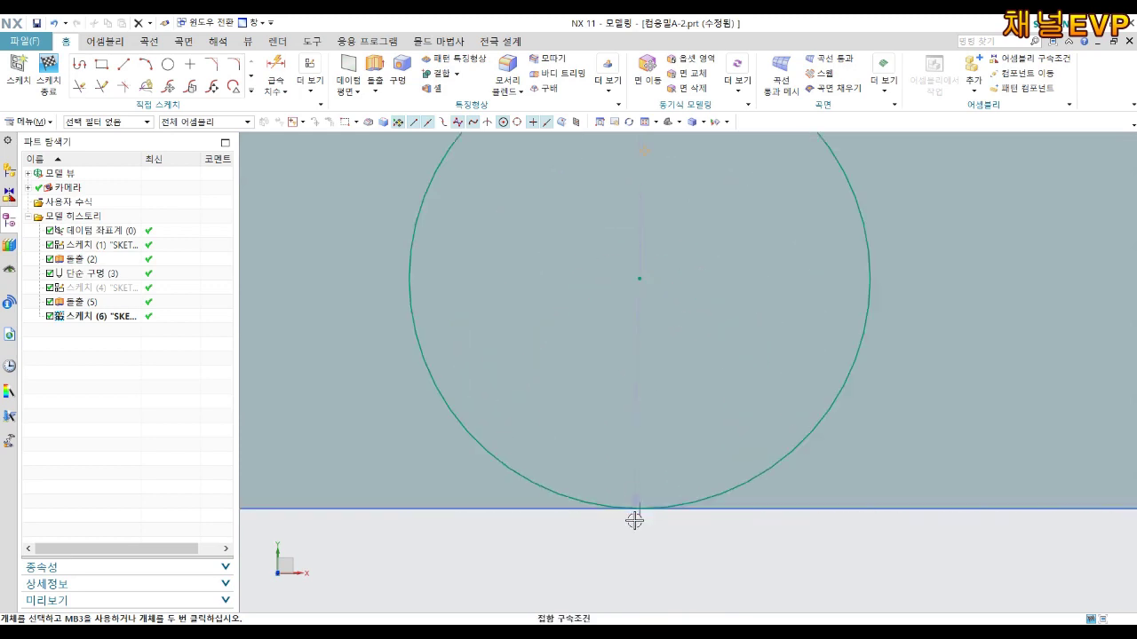
{"action": "left_click_drag", "start_coordinate": [634, 520], "coordinate": [642, 498]}
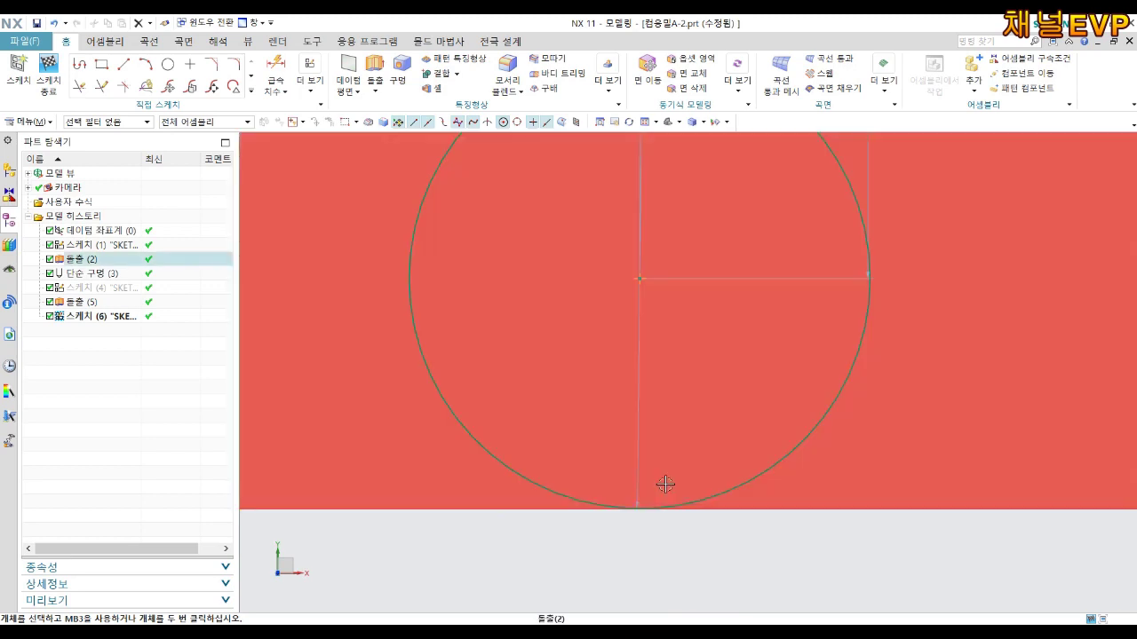
{"action": "left_click", "coordinate": [665, 485]}
{"action": "scroll", "coordinate": [667, 453], "scroll_direction": "down", "scroll_amount": 2}
{"action": "left_click_drag", "start_coordinate": [651, 343], "coordinate": [652, 434]}
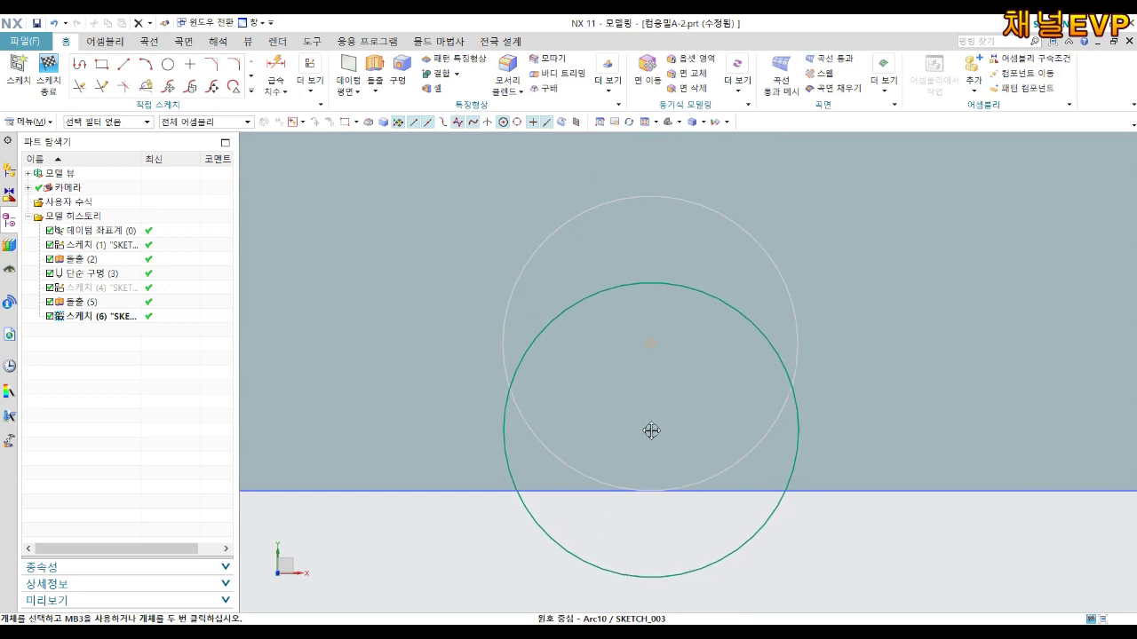
{"action": "scroll", "coordinate": [652, 435], "scroll_direction": "down", "scroll_amount": 1}
{"action": "scroll", "coordinate": [648, 432], "scroll_direction": "down", "scroll_amount": 2}
{"action": "middle_click_drag", "start_coordinate": [647, 431], "coordinate": [772, 405], "text": "shift"}
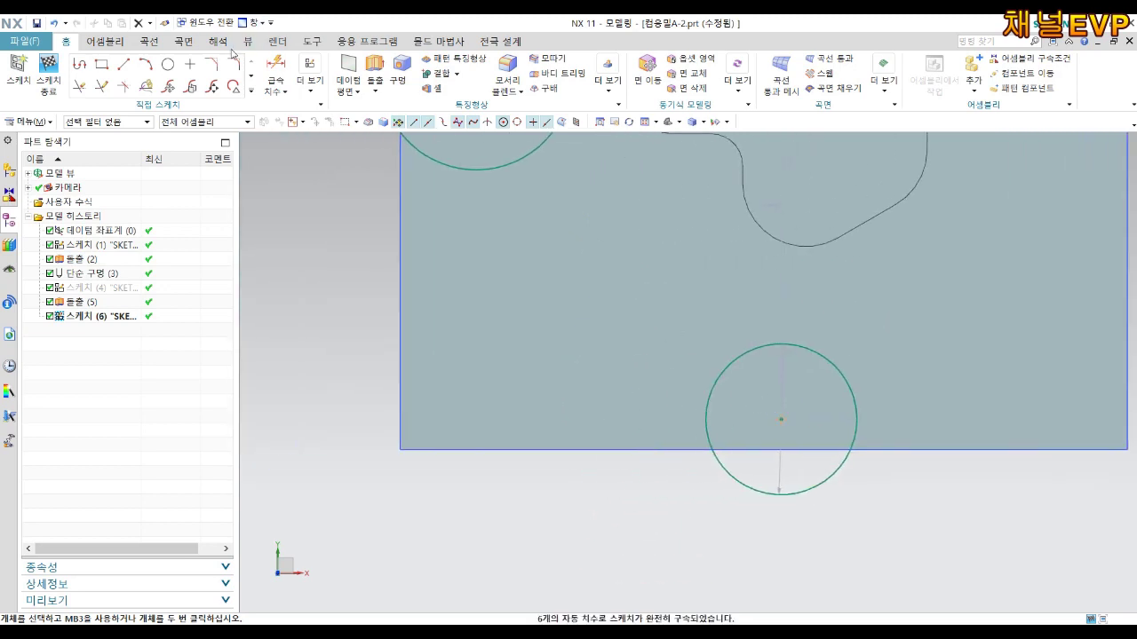
Draw a horizontal line near the bottom joined to a vertical line rising through the left circle
{"action": "left_click", "coordinate": [85, 69]}
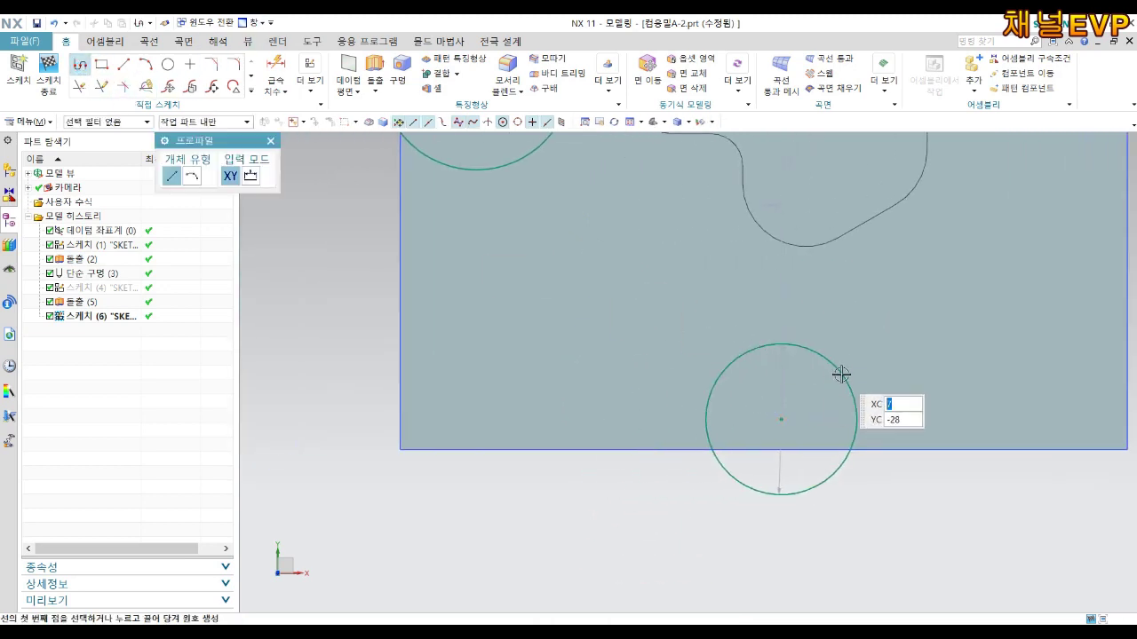
{"action": "left_click", "coordinate": [968, 376]}
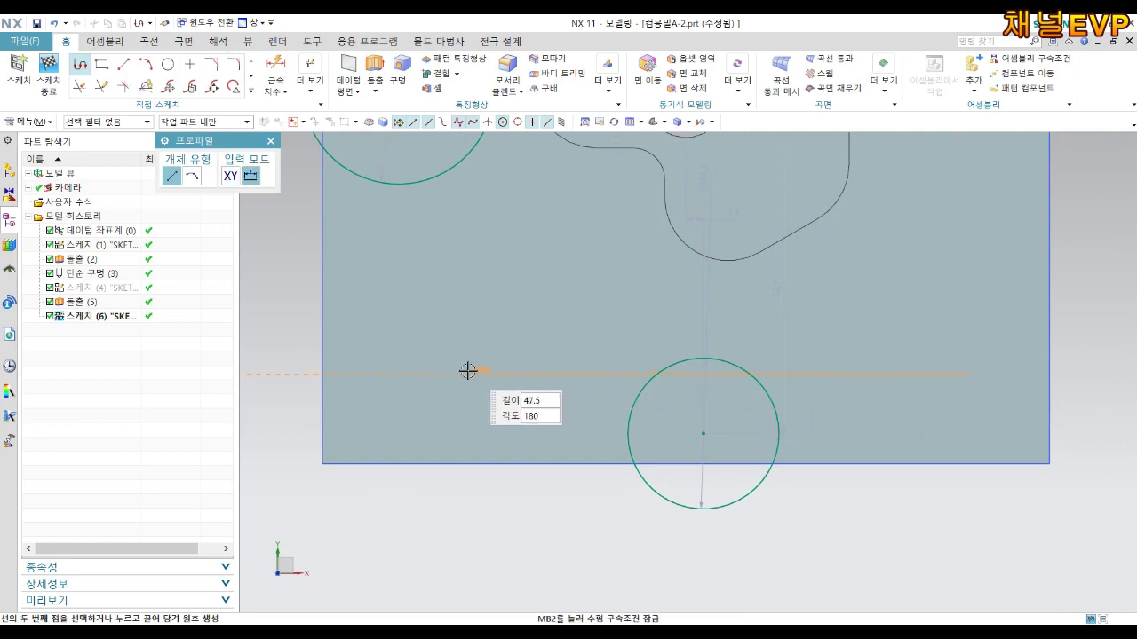
{"action": "left_click", "coordinate": [401, 373]}
{"action": "scroll", "coordinate": [447, 324], "scroll_direction": "up", "scroll_amount": 5, "text": "ctrl"}
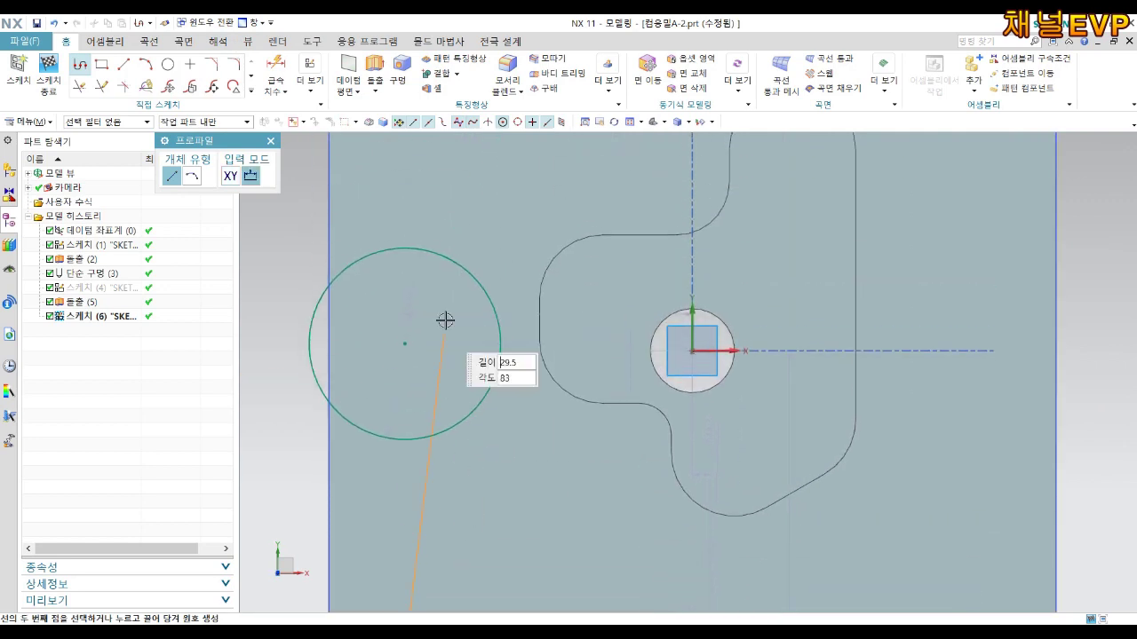
{"action": "left_click", "coordinate": [417, 139]}
{"action": "key", "text": "Escape"}
{"action": "scroll", "coordinate": [405, 302], "scroll_direction": "up", "scroll_amount": 2}
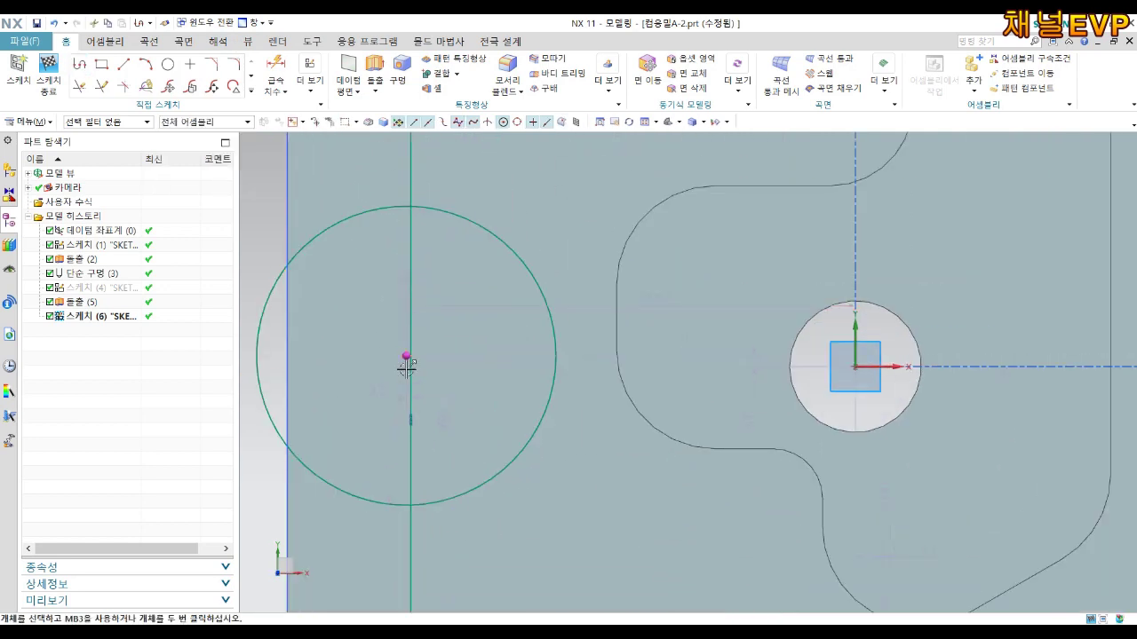
Constrain the vertical and horizontal lines perpendicular and select the lower circle's centre
{"action": "left_click", "coordinate": [405, 384]}
{"action": "scroll", "coordinate": [407, 377], "scroll_direction": "up", "scroll_amount": 2}
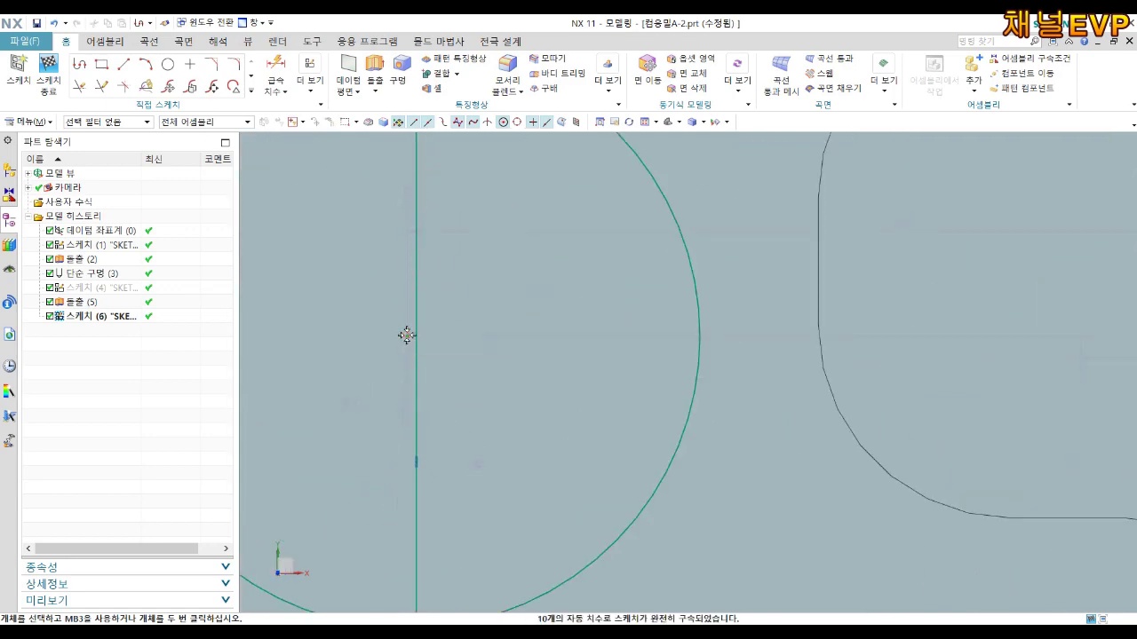
{"action": "left_click", "coordinate": [417, 372]}
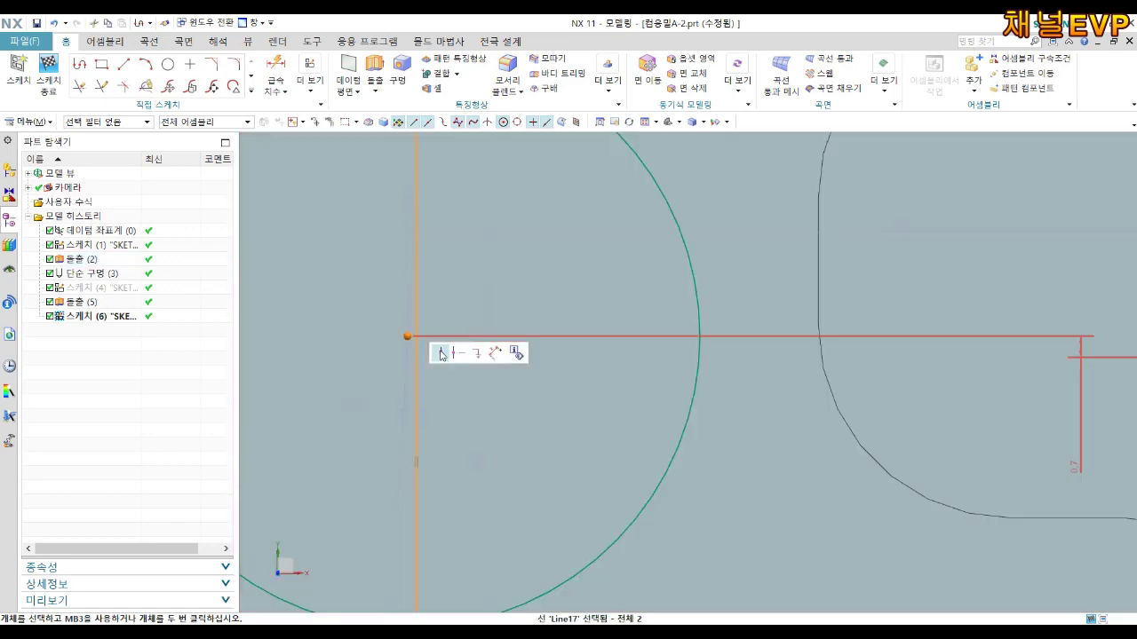
{"action": "left_click", "coordinate": [441, 353]}
{"action": "scroll", "coordinate": [444, 352], "scroll_direction": "down", "scroll_amount": 2}
{"action": "scroll", "coordinate": [609, 427], "scroll_direction": "down", "scroll_amount": 1}
{"action": "scroll", "coordinate": [609, 335], "scroll_direction": "down", "scroll_amount": 2}
{"action": "scroll", "coordinate": [700, 496], "scroll_direction": "up", "scroll_amount": 3}
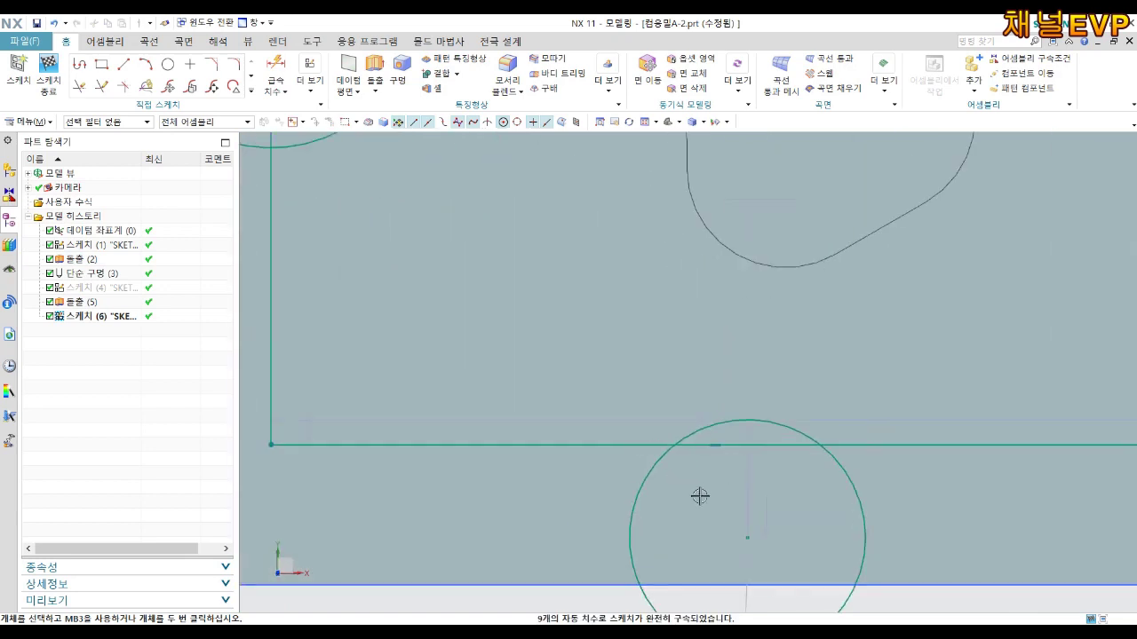
{"action": "left_click", "coordinate": [747, 537]}
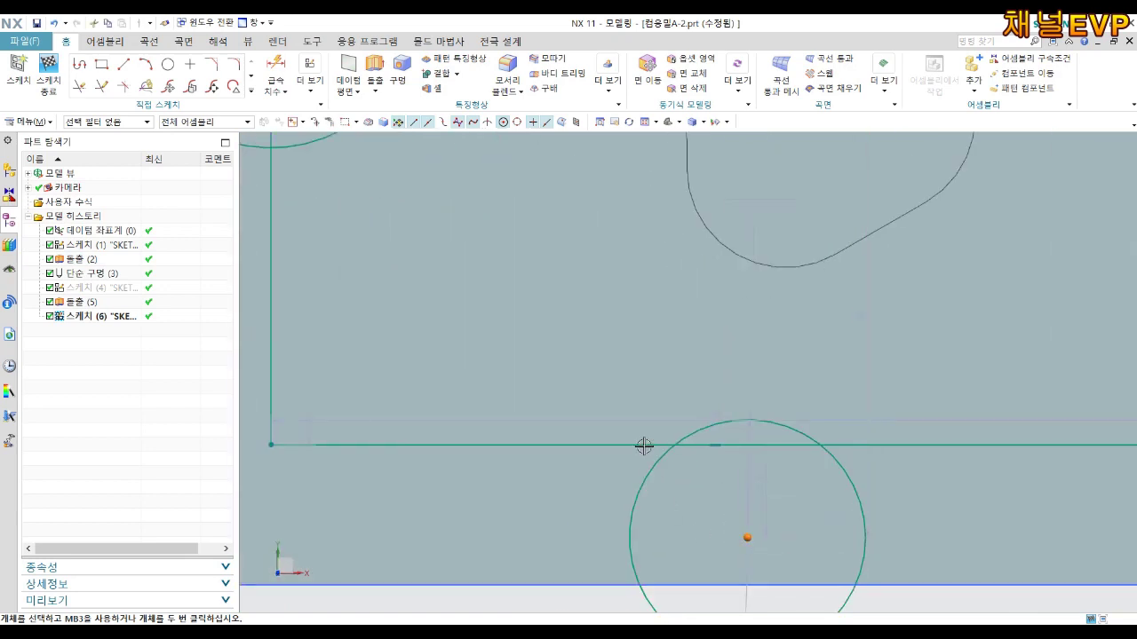
{"action": "scroll", "coordinate": [673, 426], "scroll_direction": "down", "scroll_amount": 2}
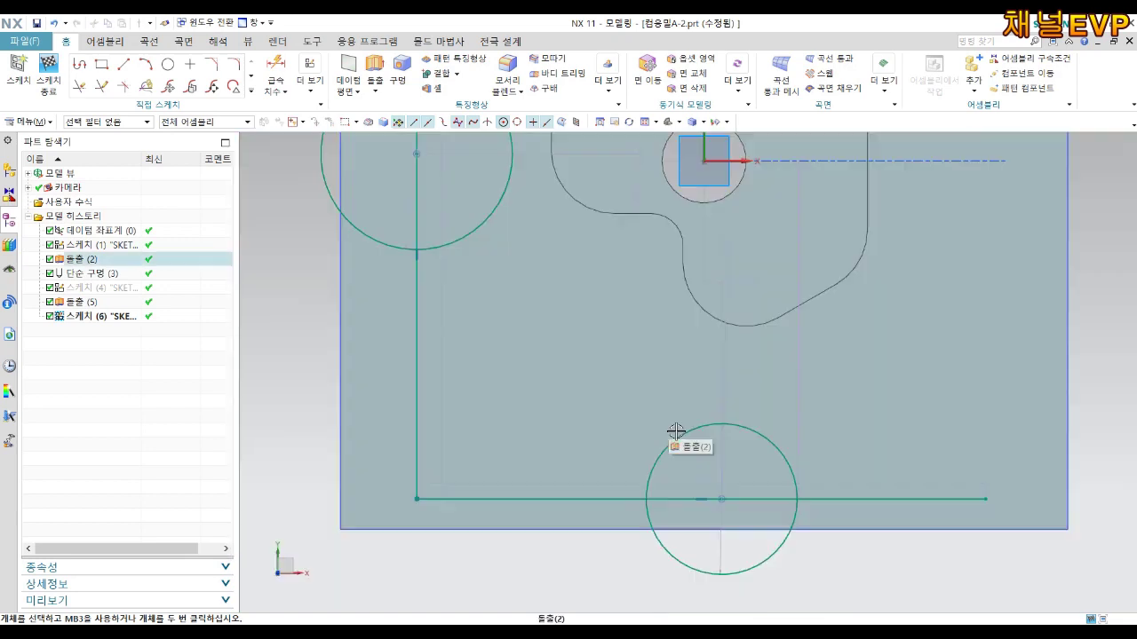
{"action": "scroll", "coordinate": [676, 431], "scroll_direction": "down", "scroll_amount": 4}
{"action": "scroll", "coordinate": [624, 348], "scroll_direction": "up", "scroll_amount": 3}
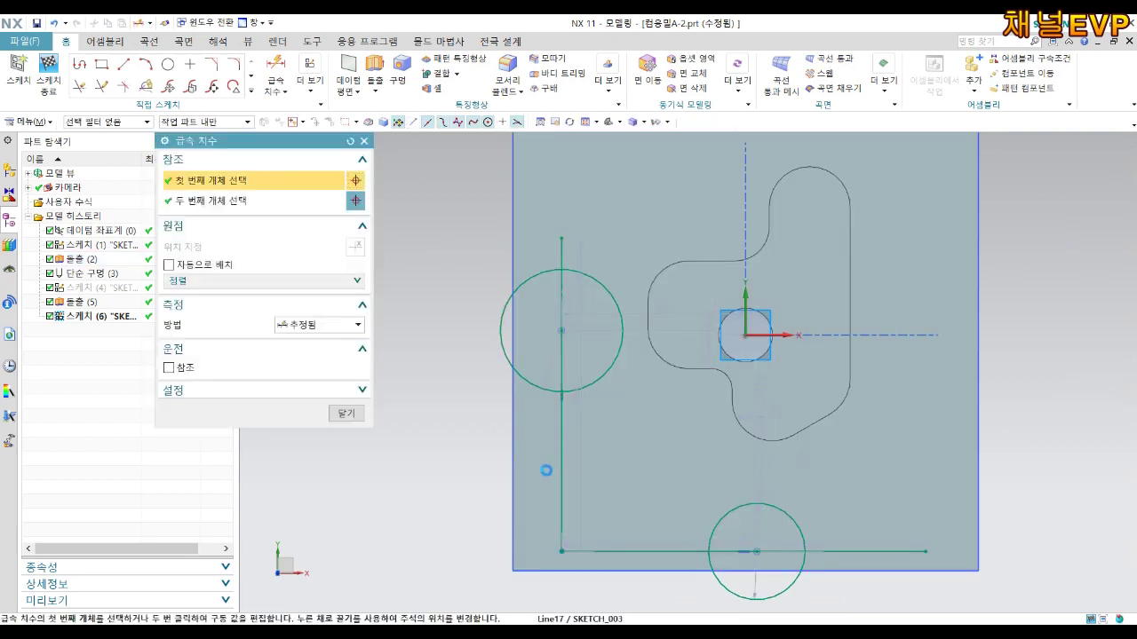
Offset the vertical line 5 from the block's left edge and give the left circle diameter 18
{"action": "left_click", "coordinate": [558, 469]}
{"action": "left_click", "coordinate": [515, 460]}
{"action": "left_click", "coordinate": [529, 458]}
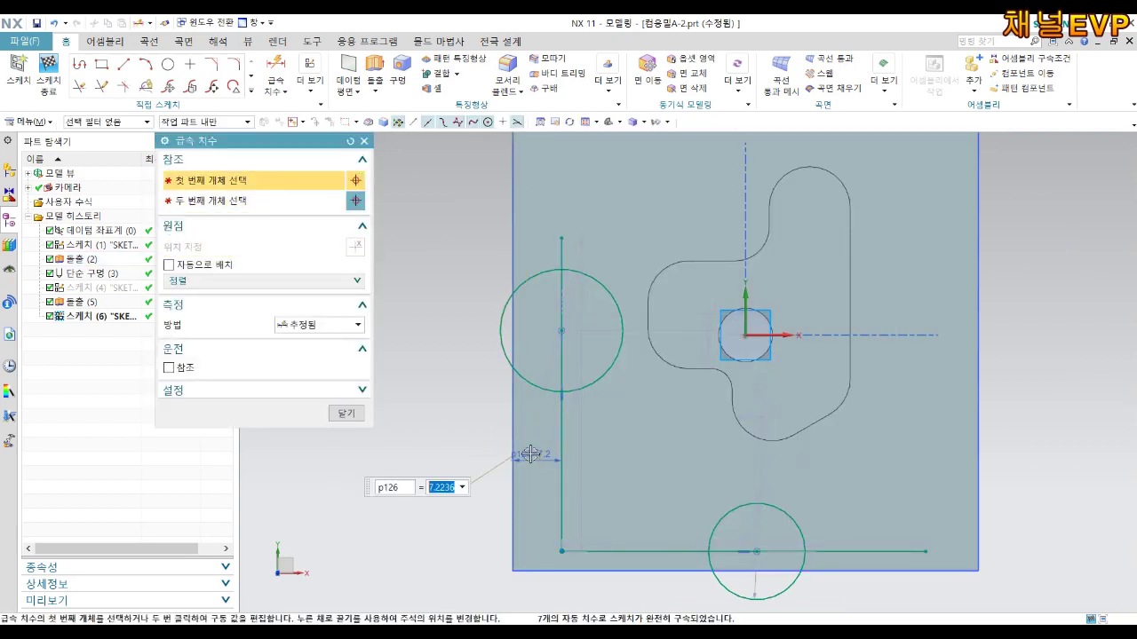
{"action": "type", "text": "5"}
{"action": "key", "text": "Return"}
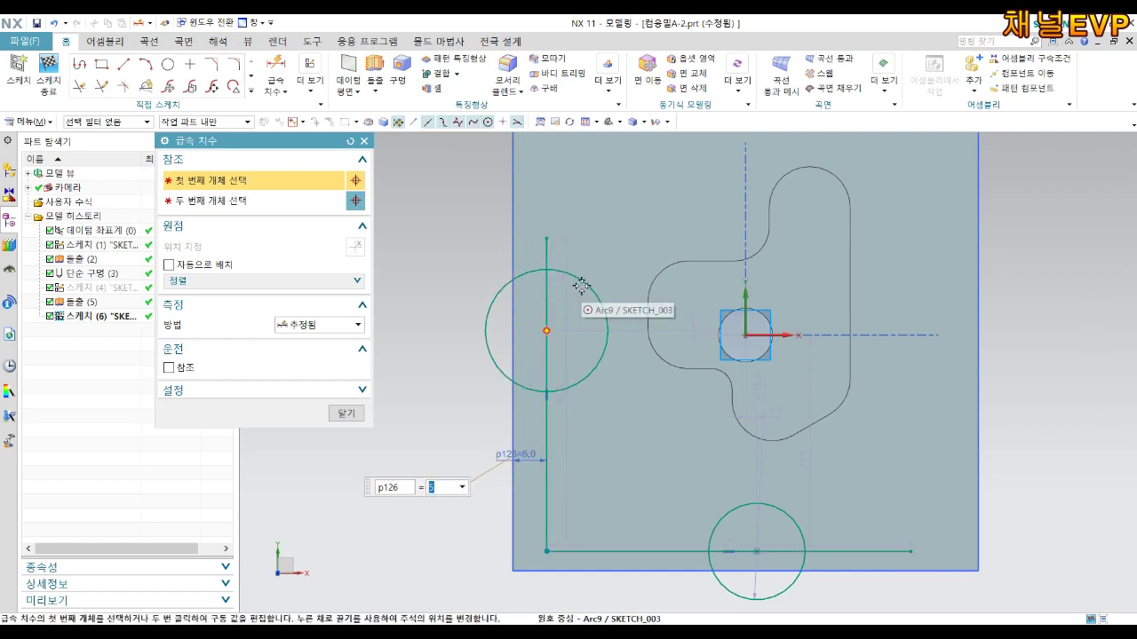
{"action": "left_click", "coordinate": [584, 286]}
{"action": "left_click", "coordinate": [609, 234]}
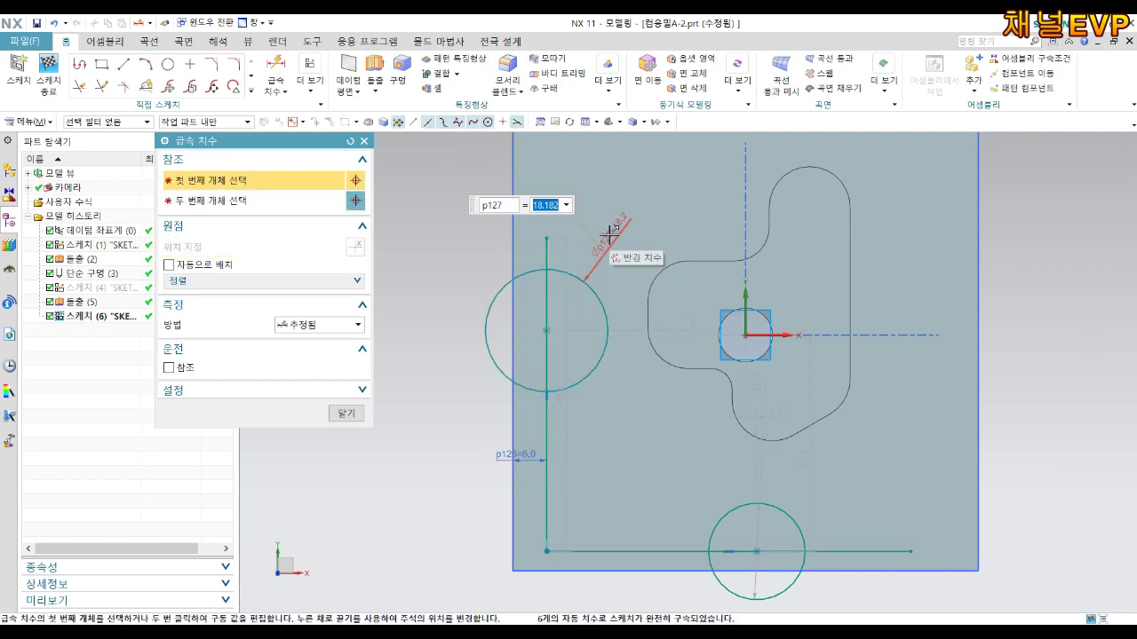
{"action": "type", "text": "18"}
{"action": "key", "text": "Return"}
{"action": "left_click", "coordinate": [590, 265]}
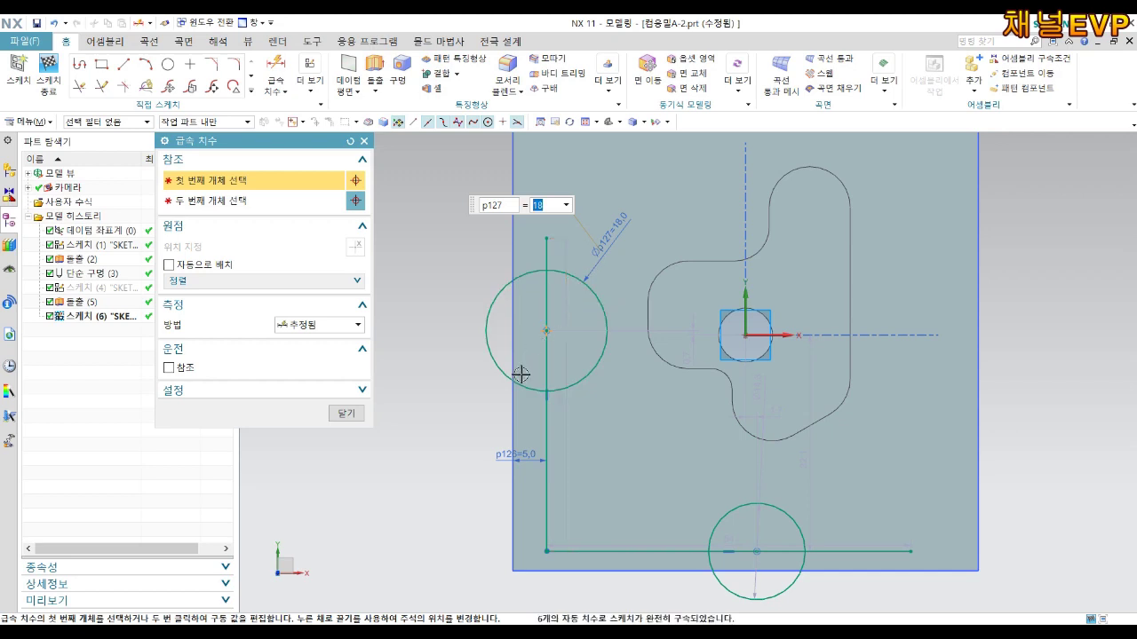
Dimension the bottom line's offset from the block edge and the left circle centre 31 above it
{"action": "left_click", "coordinate": [547, 549]}
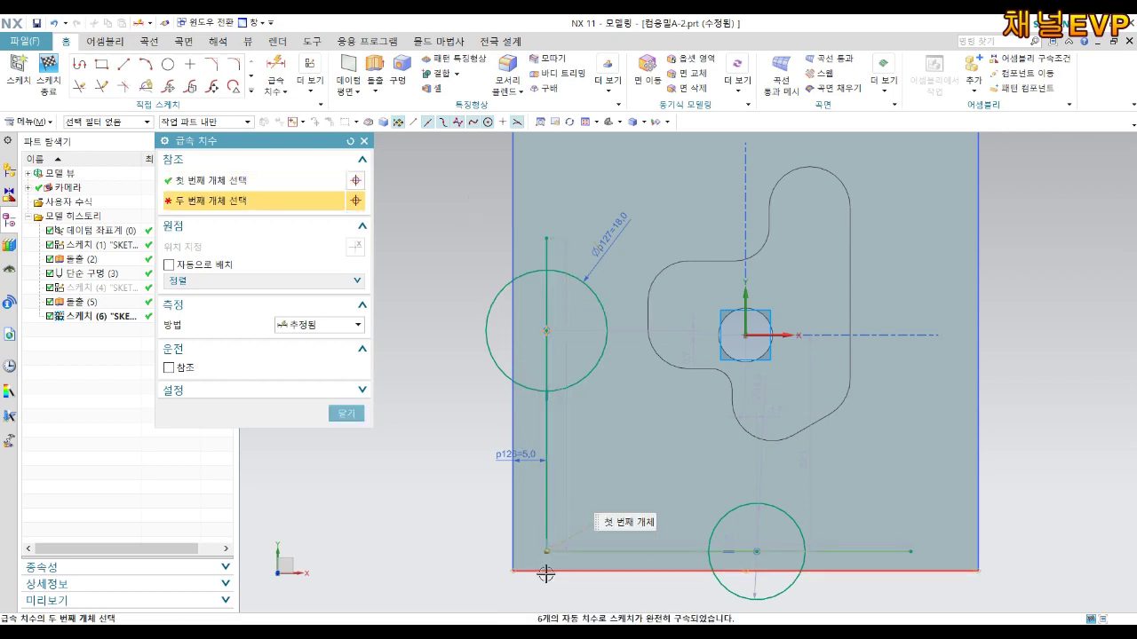
{"action": "left_click", "coordinate": [513, 570]}
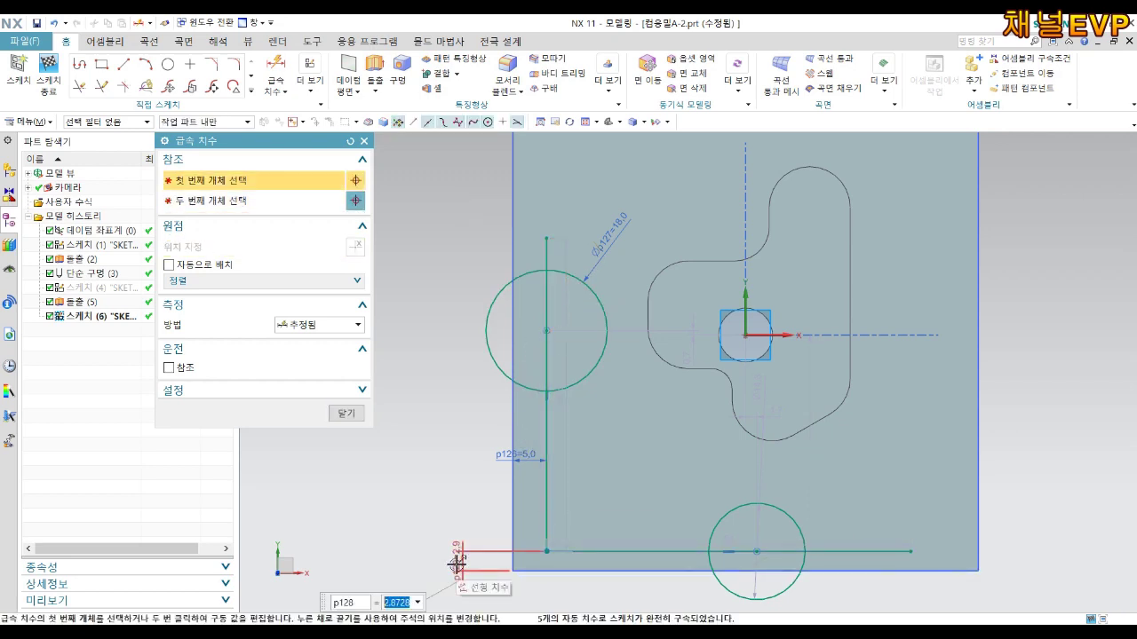
{"action": "left_click", "coordinate": [456, 563]}
{"action": "left_click", "coordinate": [616, 546]}
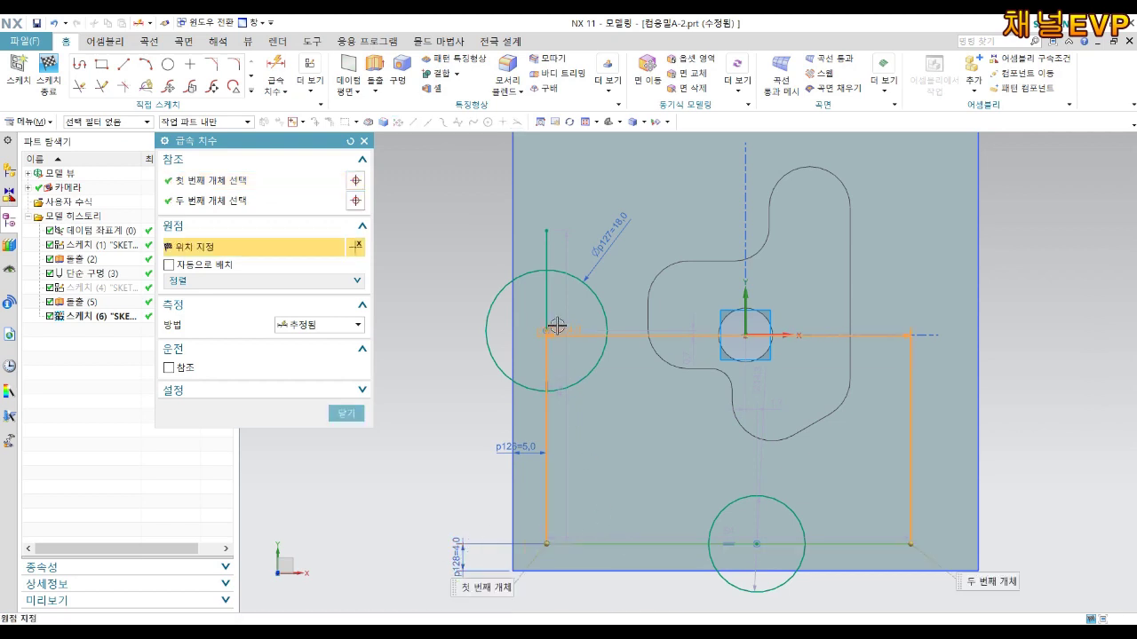
{"action": "left_click", "coordinate": [546, 332]}
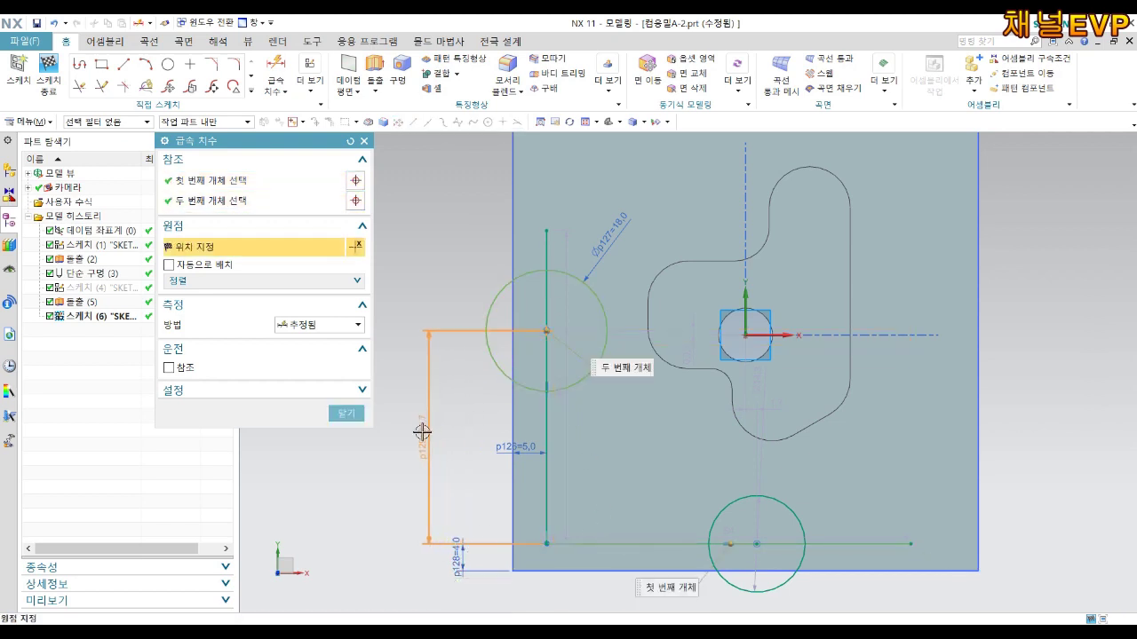
{"action": "left_click", "coordinate": [422, 432]}
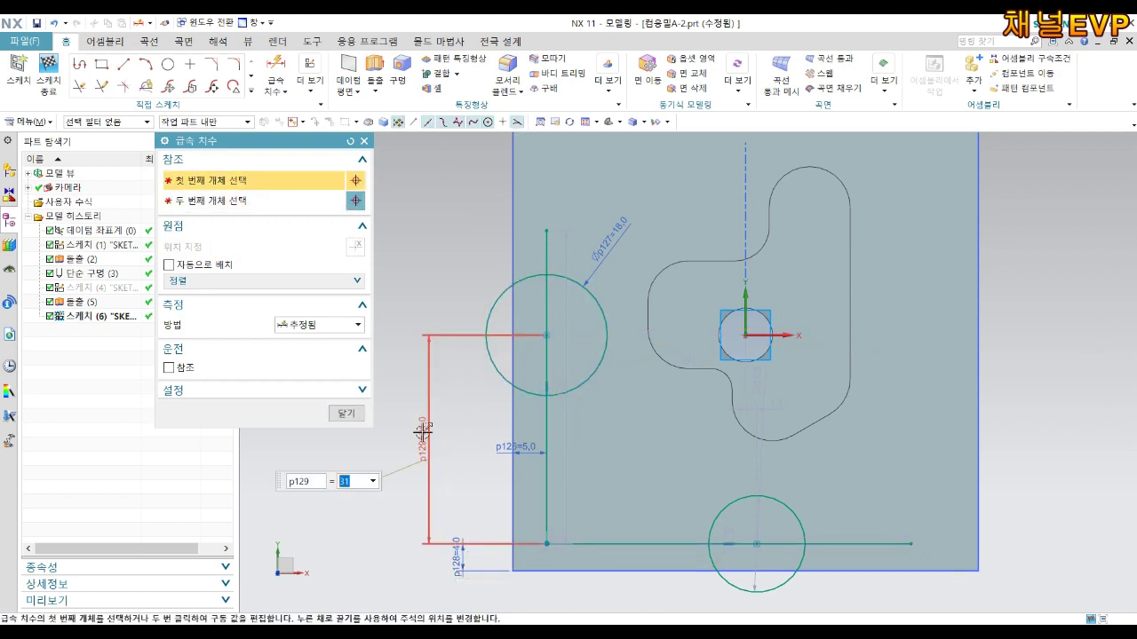
{"action": "key", "text": "Escape"}
{"action": "key", "text": "t"}
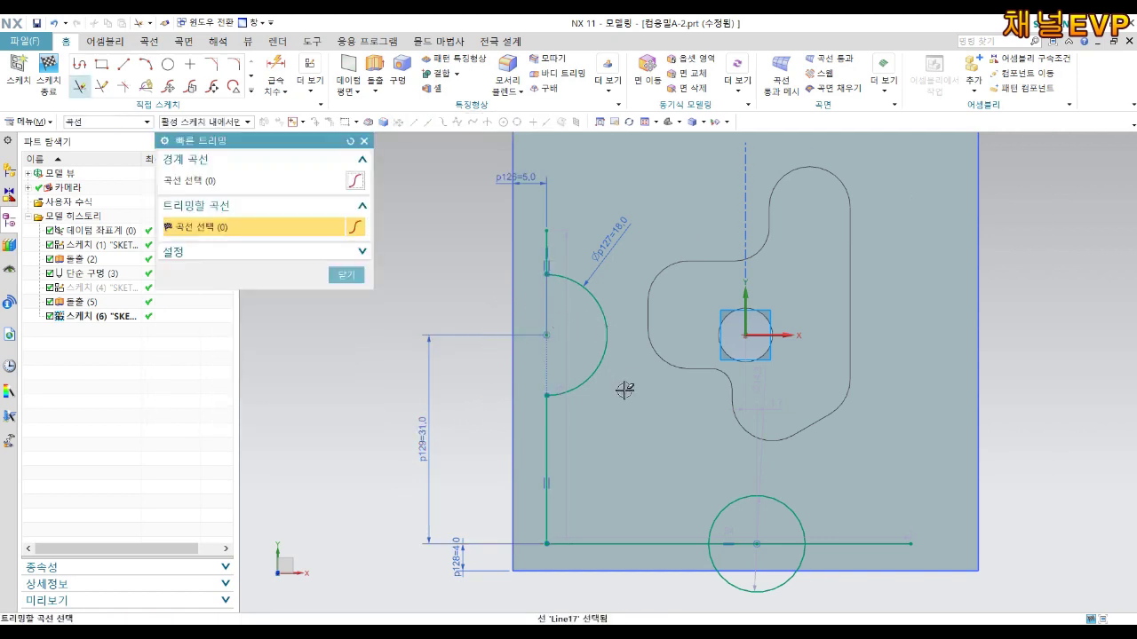
Shift the bottom line leftward and align the lower circle's centre vertically with the origin
{"action": "key", "text": "Escape"}
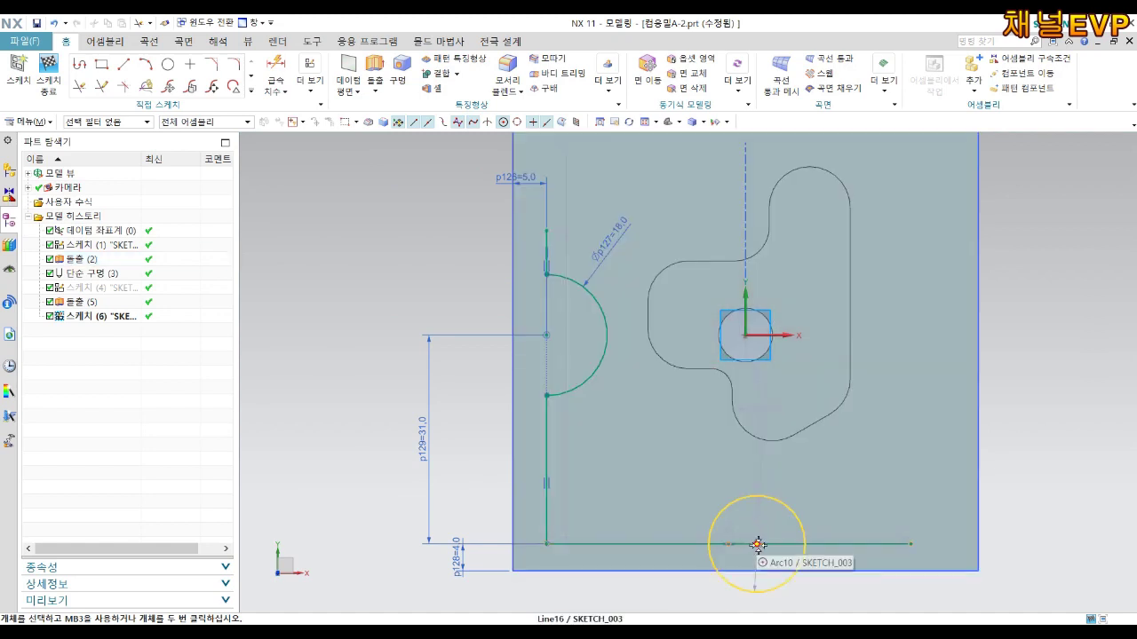
{"action": "left_click", "coordinate": [793, 544]}
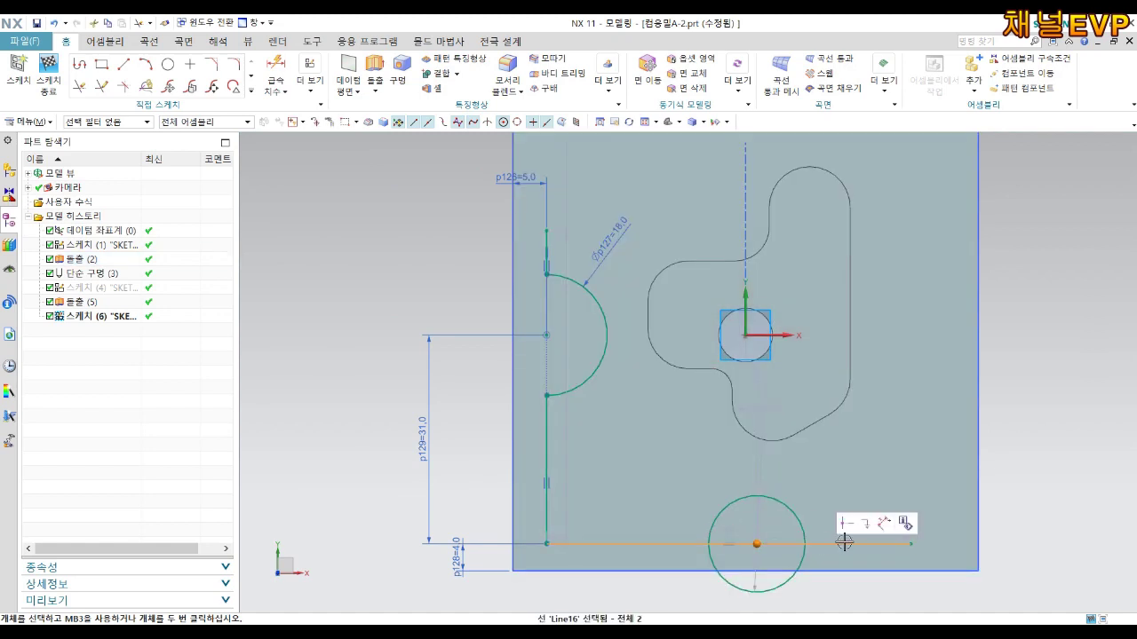
{"action": "key", "text": "Escape"}
{"action": "scroll", "coordinate": [787, 556], "scroll_direction": "up", "scroll_amount": 3}
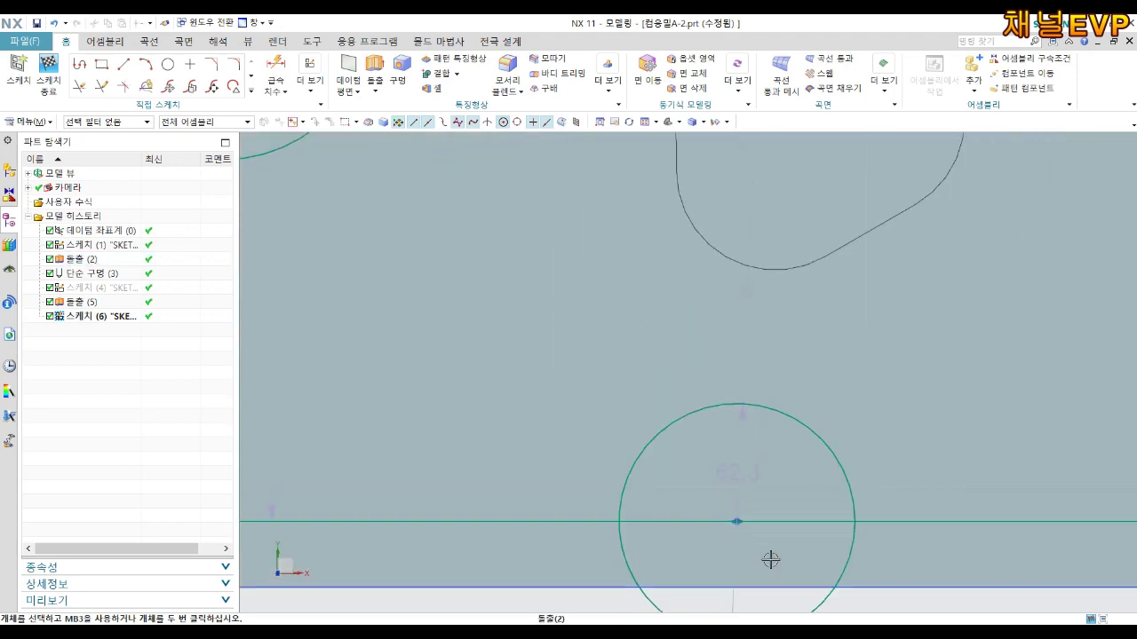
{"action": "scroll", "coordinate": [755, 545], "scroll_direction": "up", "scroll_amount": 3}
{"action": "scroll", "coordinate": [756, 545], "scroll_direction": "down", "scroll_amount": 4}
{"action": "scroll", "coordinate": [754, 521], "scroll_direction": "down", "scroll_amount": 3}
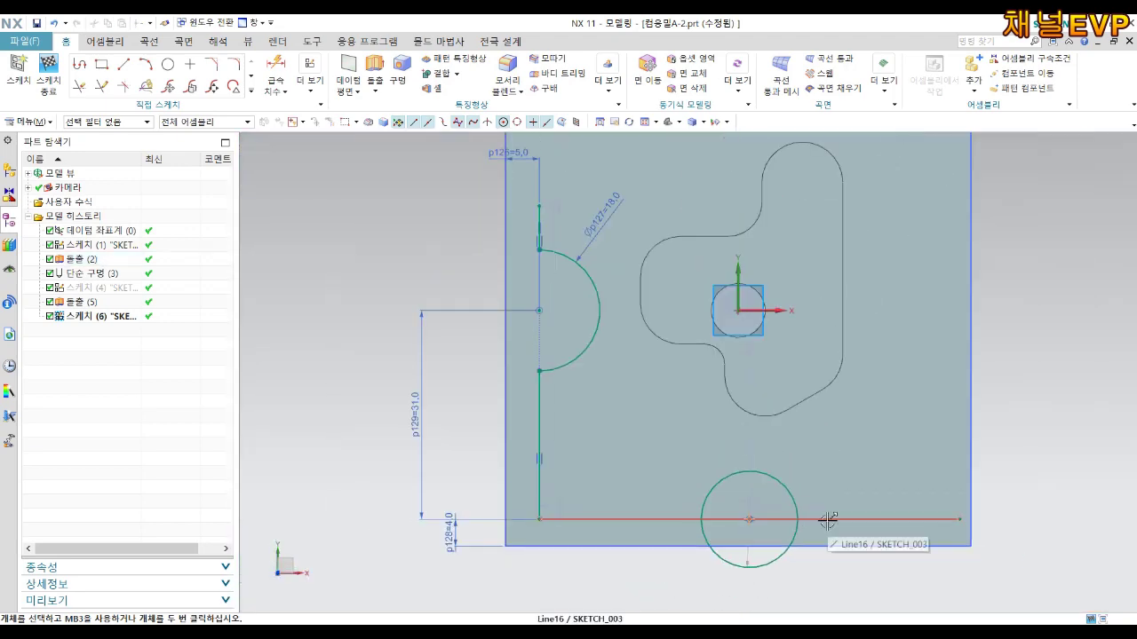
{"action": "left_click_drag", "start_coordinate": [827, 520], "coordinate": [698, 522]}
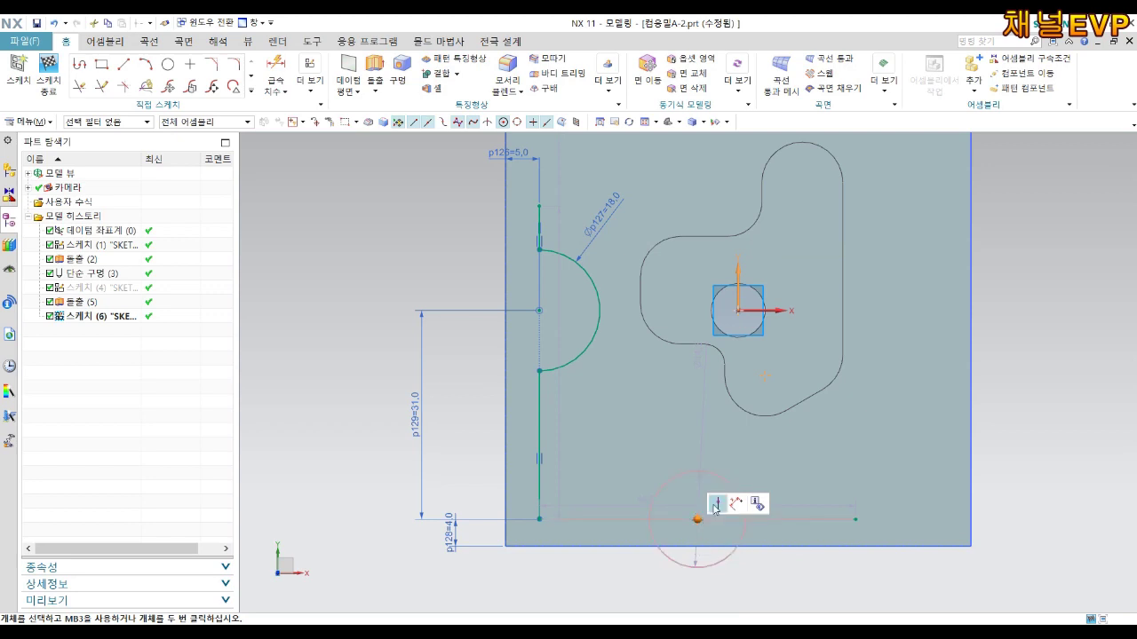
{"action": "left_click", "coordinate": [718, 504]}
Set the lower circle's diameter to 20 and trim it into a half-circle notch
{"action": "key", "text": "d"}
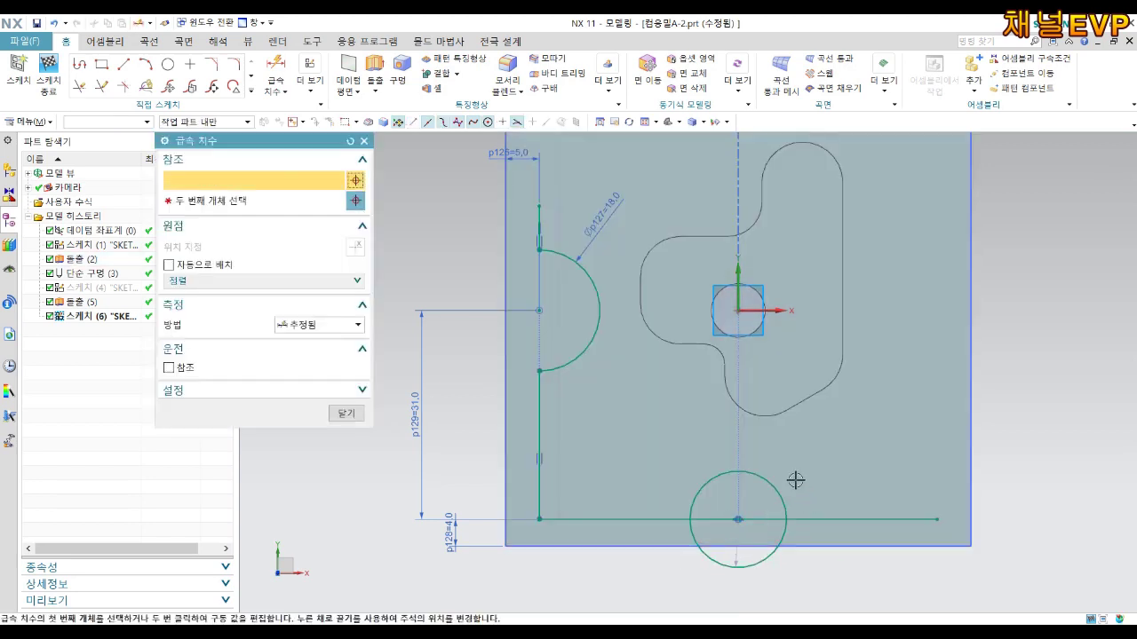
{"action": "left_click", "coordinate": [769, 485]}
{"action": "left_click", "coordinate": [810, 456]}
{"action": "type", "text": "20"}
{"action": "key", "text": "Return"}
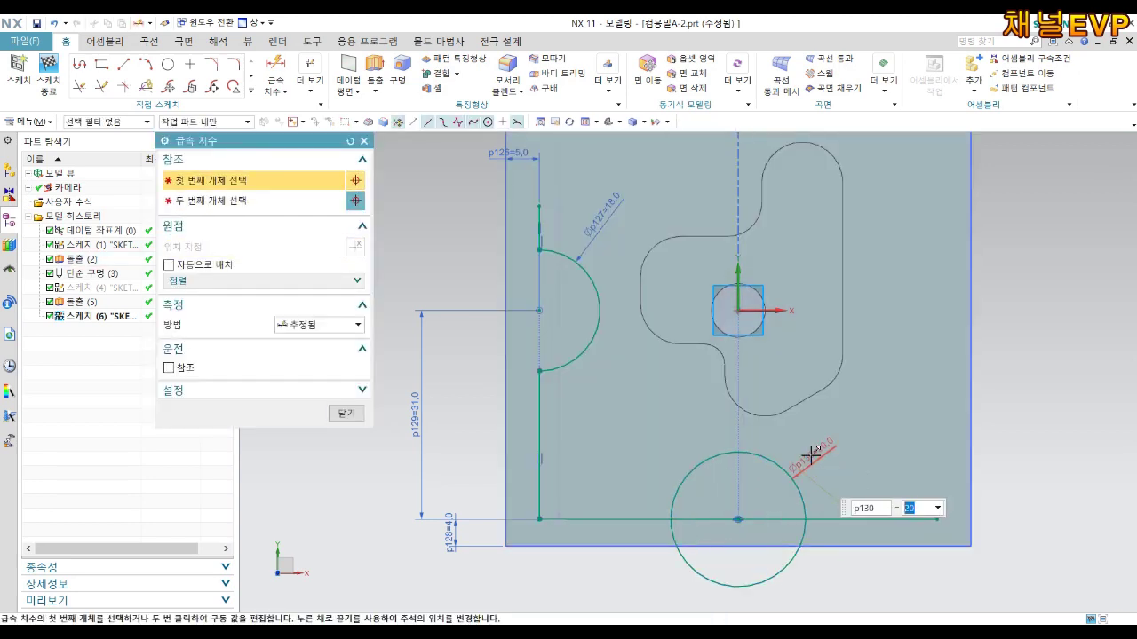
{"action": "key", "text": "Escape"}
{"action": "key", "text": "t"}
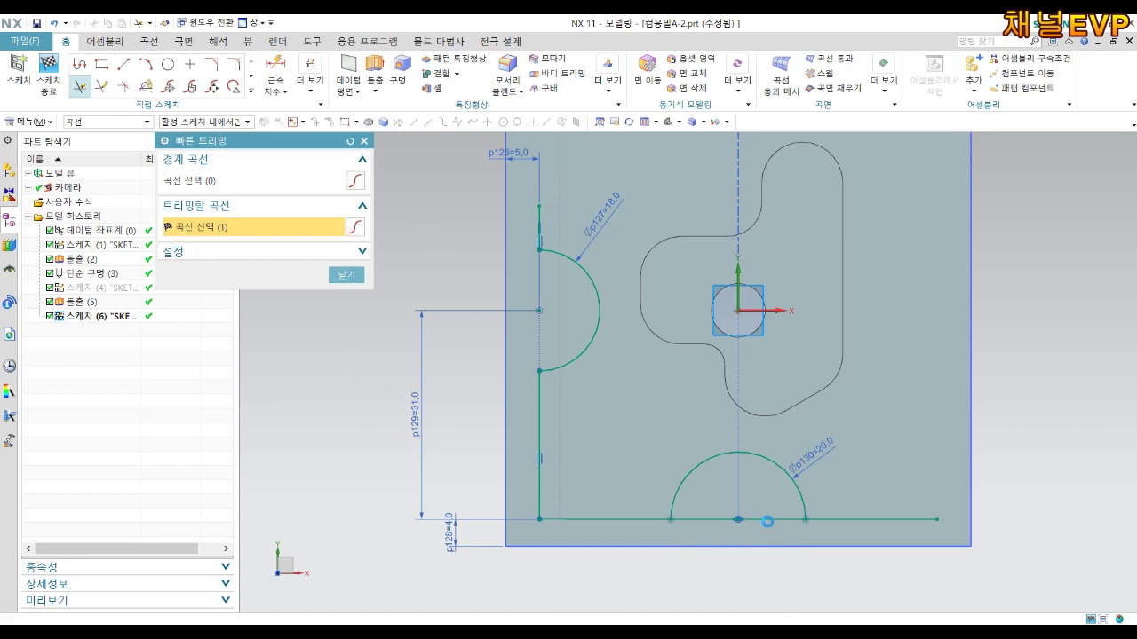
{"action": "key", "text": "Escape"}
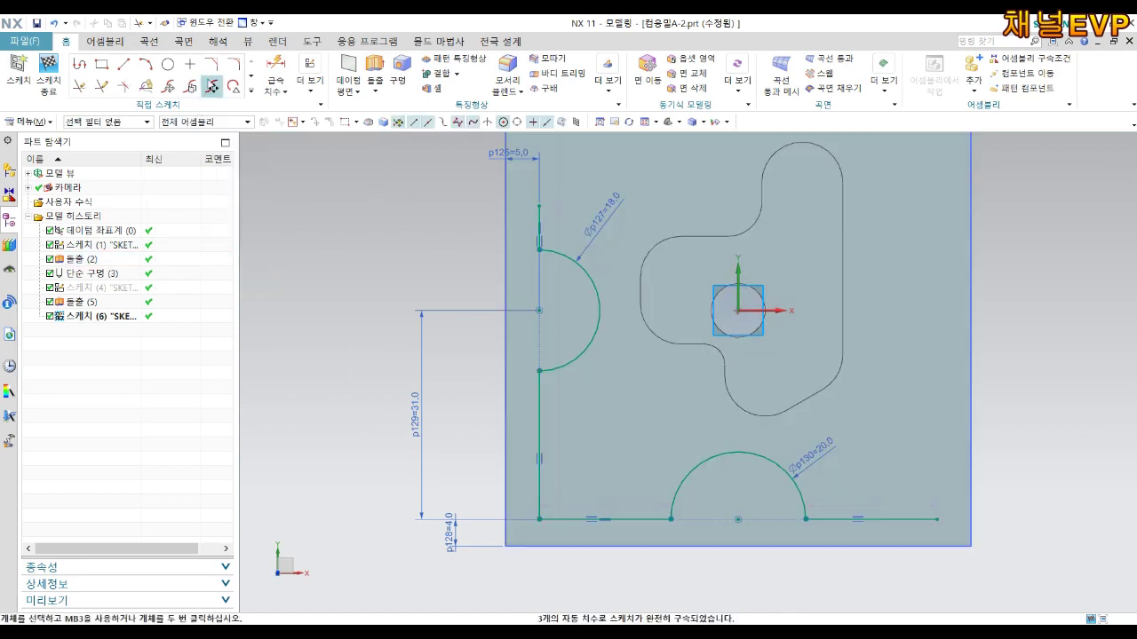
Chamfer the sketch's bottom-left corner by 5 mm
{"action": "left_click", "coordinate": [211, 67]}
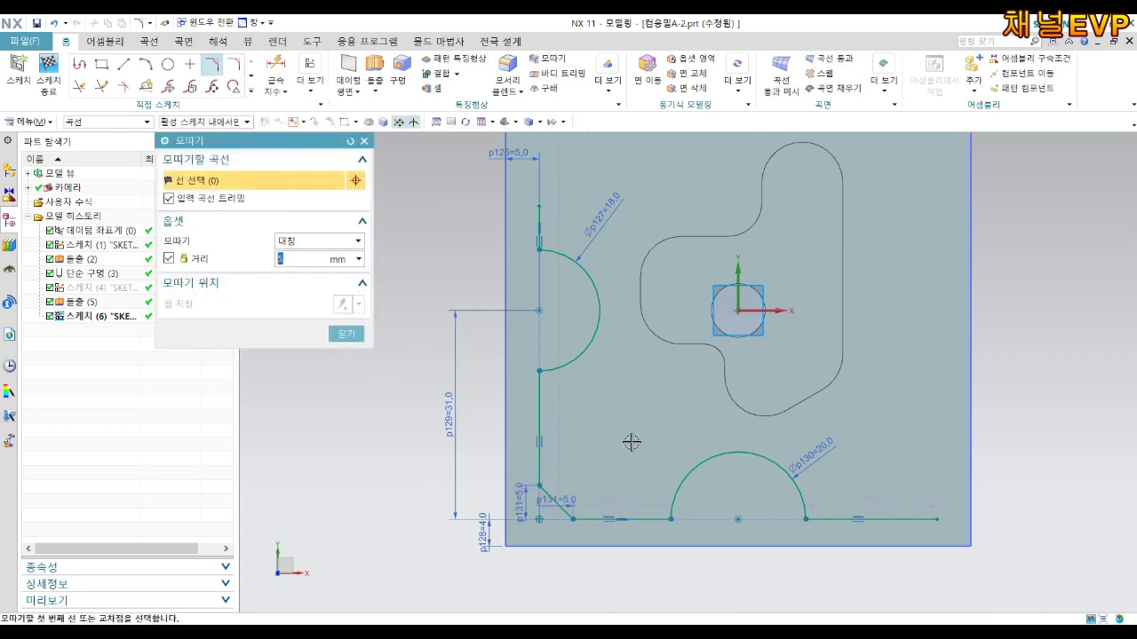
{"action": "key", "text": "Escape"}
{"action": "scroll", "coordinate": [635, 409], "scroll_direction": "down", "scroll_amount": 3}
{"action": "scroll", "coordinate": [728, 337], "scroll_direction": "up", "scroll_amount": 2}
{"action": "scroll", "coordinate": [646, 359], "scroll_direction": "up", "scroll_amount": 2}
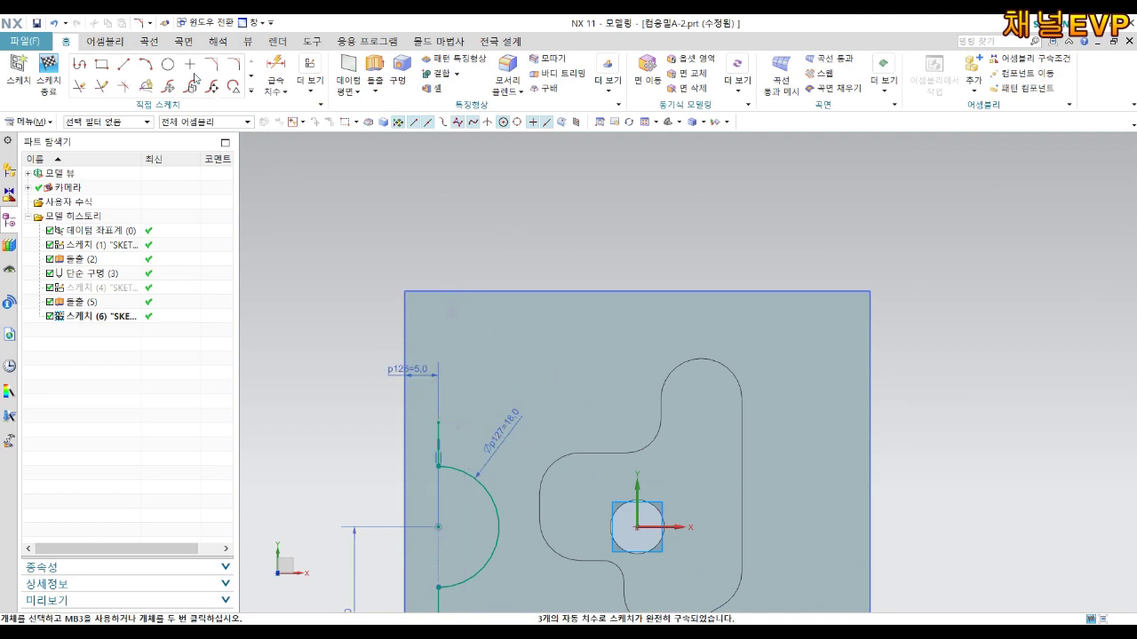
Draw the profile's diagonal top-left line, top edge, right side and rectangular notch to the bottom-right endpoint
{"action": "left_click", "coordinate": [79, 64]}
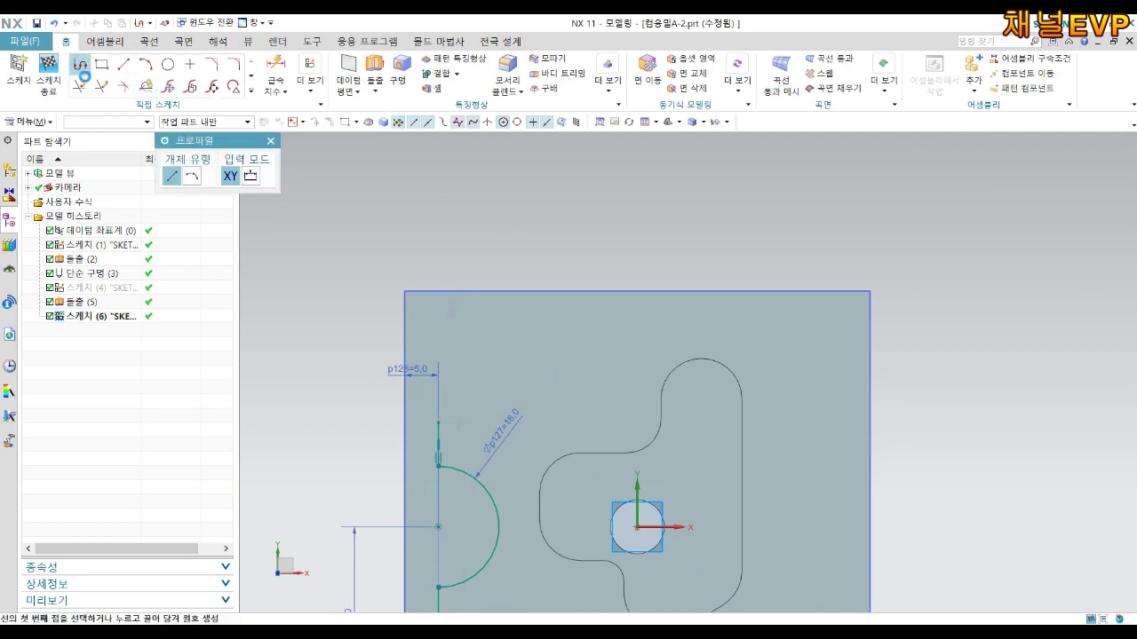
{"action": "left_click", "coordinate": [437, 424]}
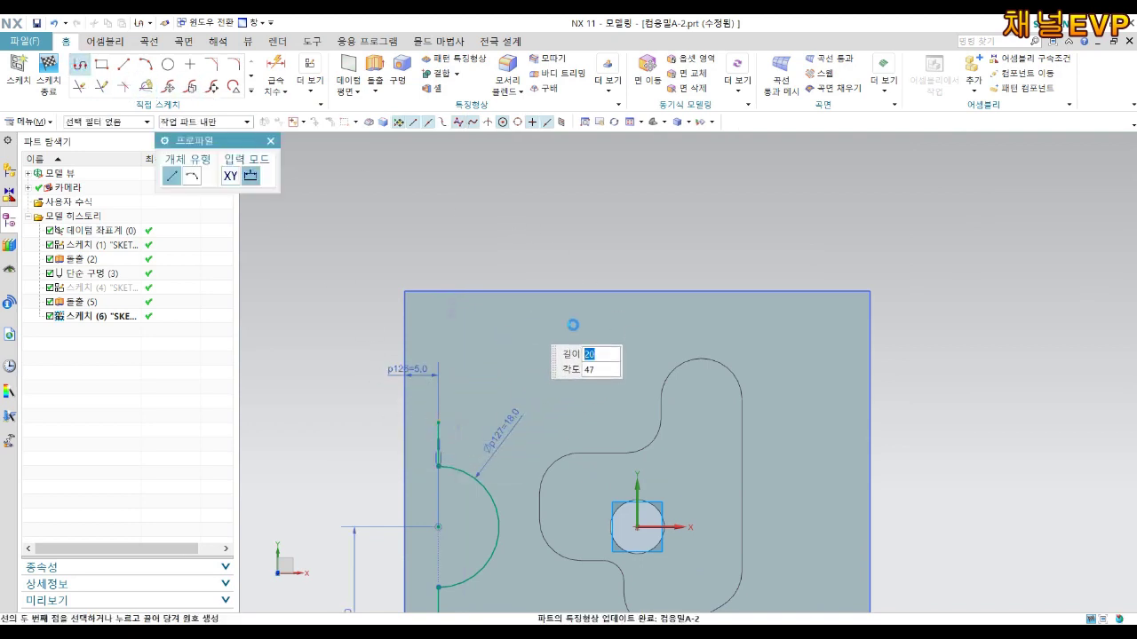
{"action": "left_click", "coordinate": [530, 324]}
{"action": "left_click", "coordinate": [829, 324]}
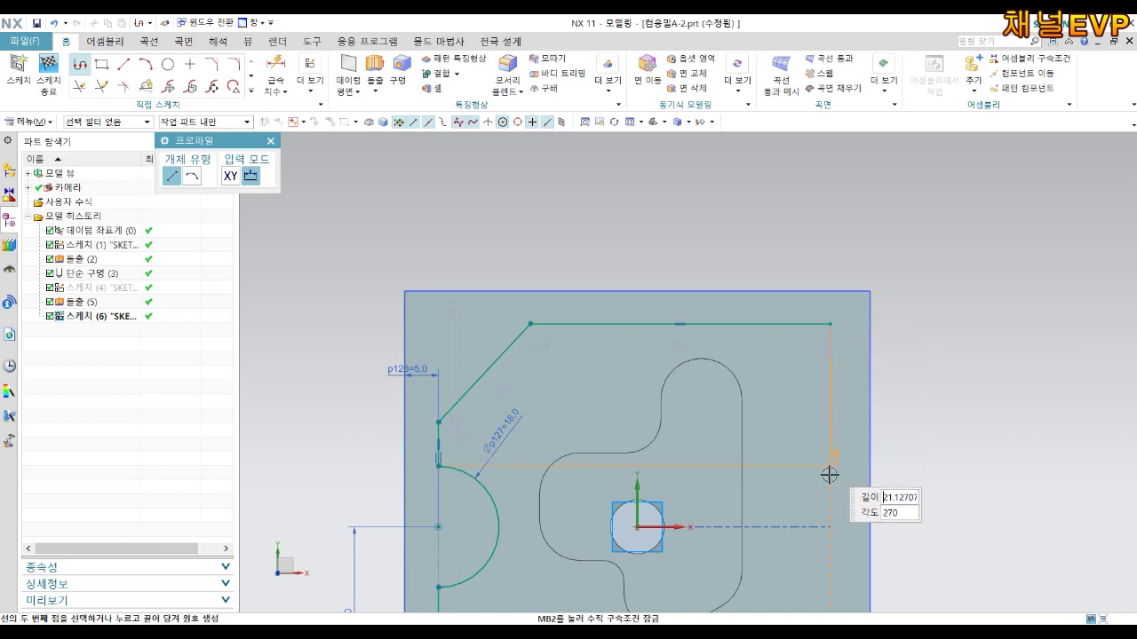
{"action": "left_click", "coordinate": [829, 465]}
{"action": "left_click", "coordinate": [779, 465]}
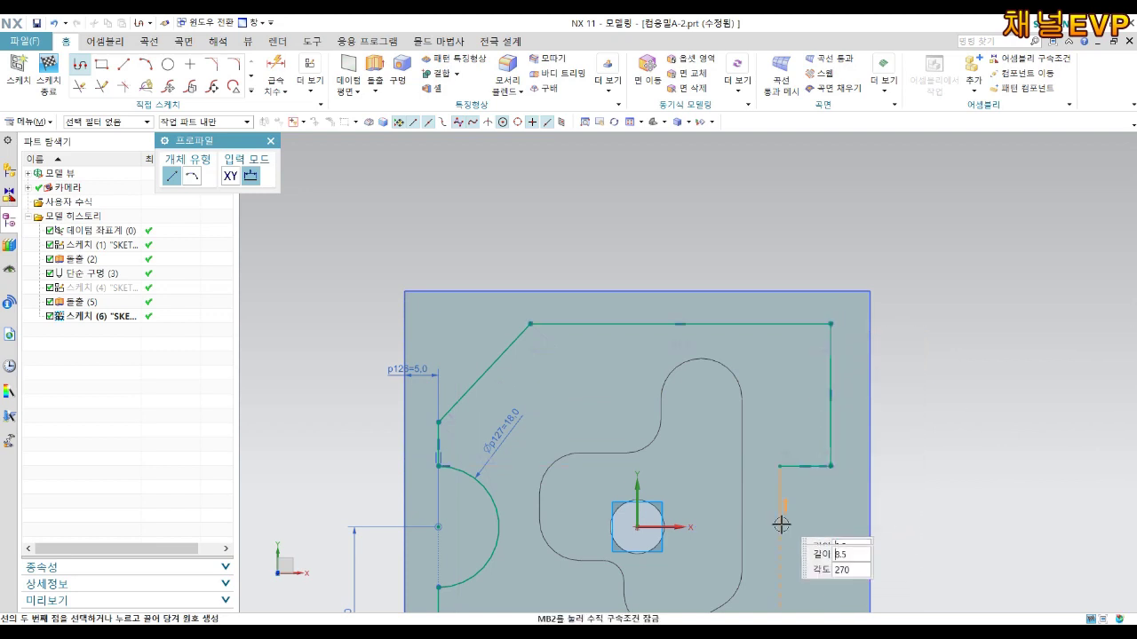
{"action": "middle_click_drag", "start_coordinate": [782, 578], "coordinate": [782, 355], "text": "shift"}
{"action": "left_click", "coordinate": [780, 376]}
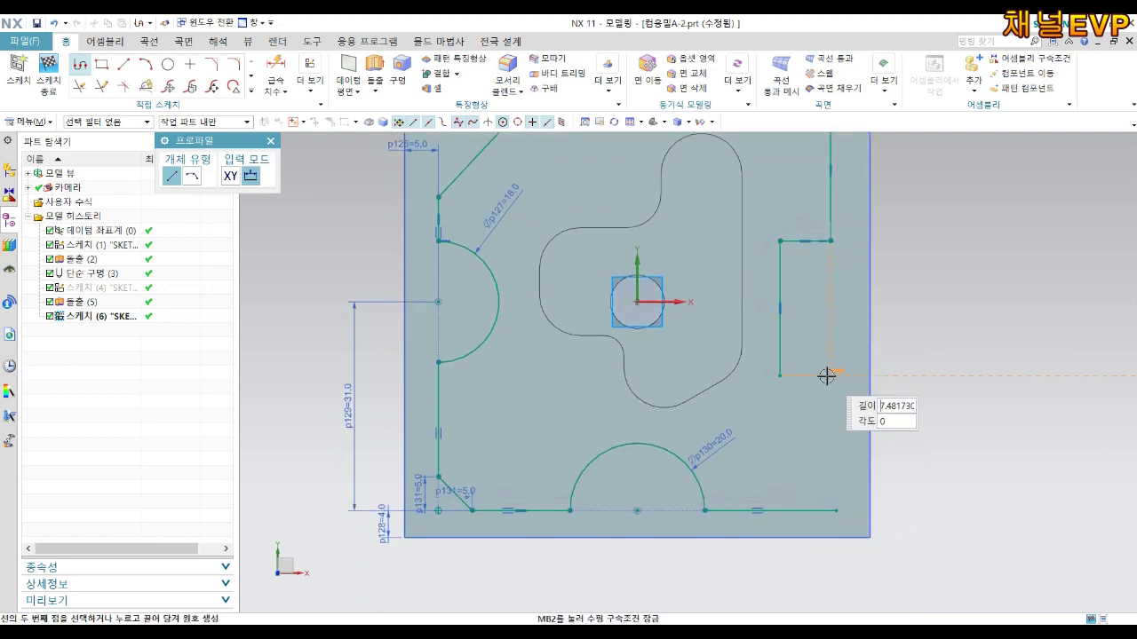
{"action": "left_click", "coordinate": [828, 376]}
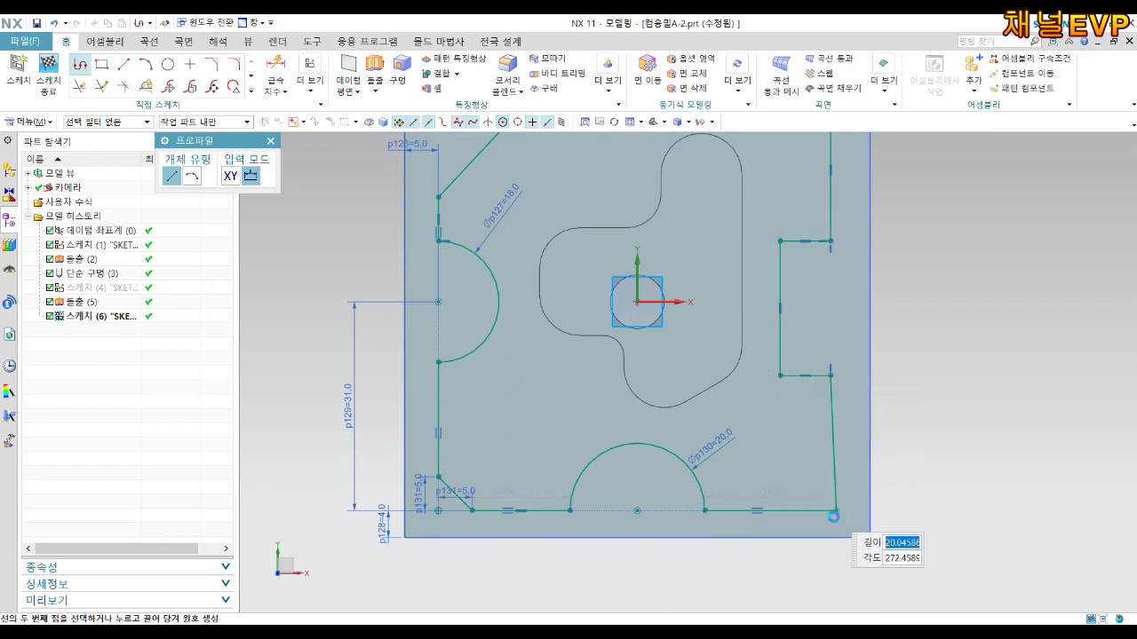
{"action": "left_click", "coordinate": [833, 516]}
{"action": "scroll", "coordinate": [839, 485], "scroll_direction": "up", "scroll_amount": 4}
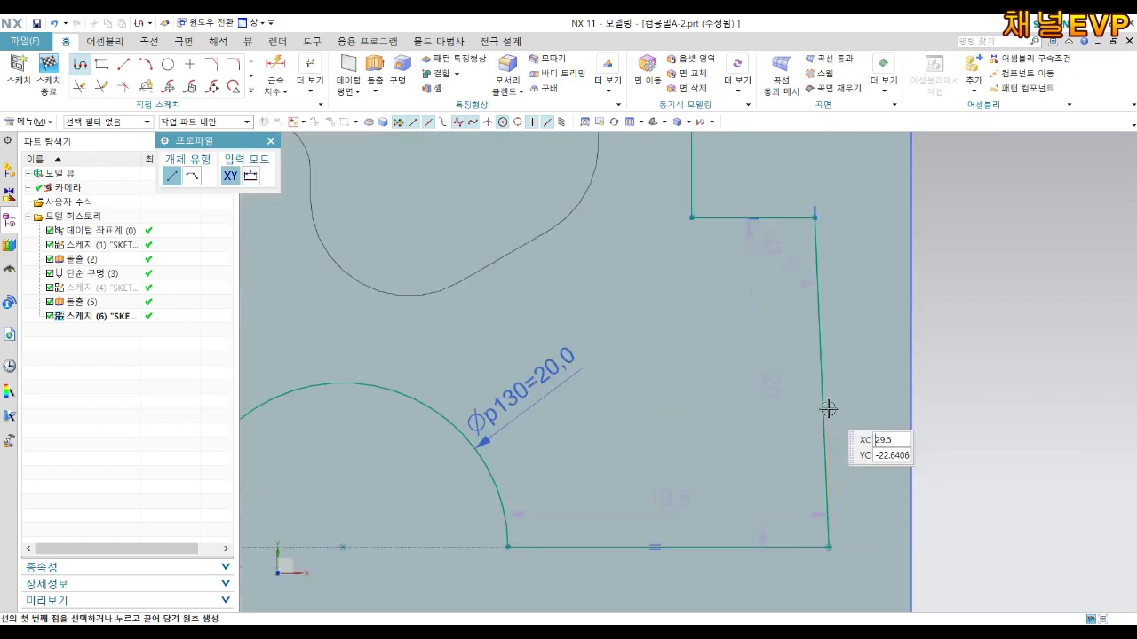
{"action": "key", "text": "Escape"}
Constrain the slightly slanted right-side line to be perfectly vertical
{"action": "left_click", "coordinate": [818, 364]}
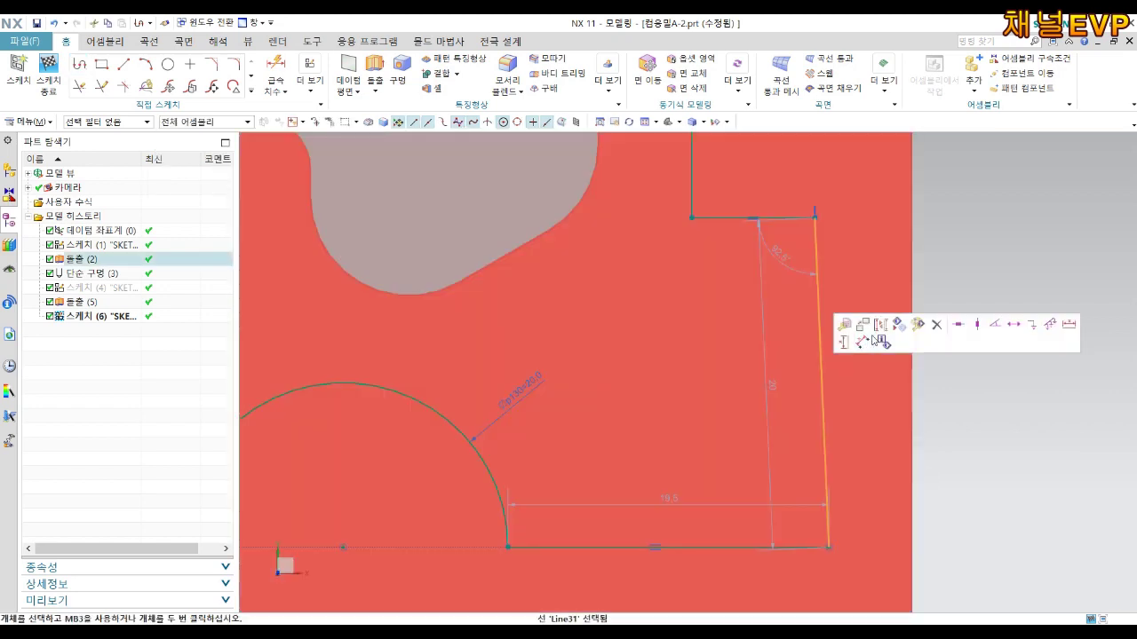
{"action": "left_click", "coordinate": [976, 326]}
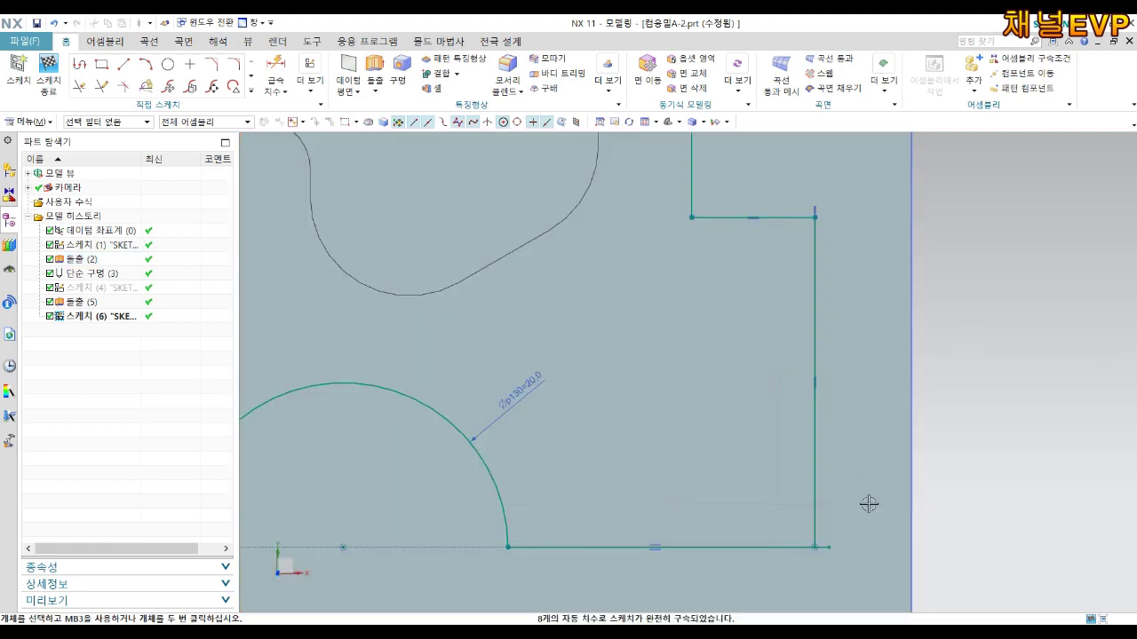
{"action": "scroll", "coordinate": [869, 505], "scroll_direction": "up", "scroll_amount": 3}
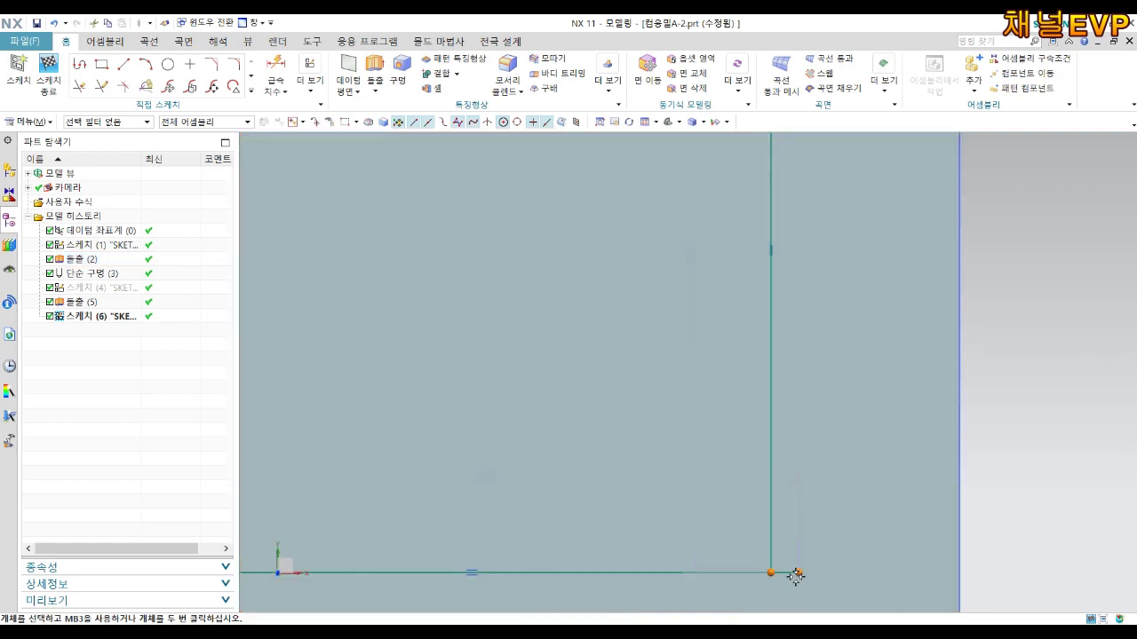
{"action": "left_click", "coordinate": [796, 576]}
{"action": "key", "text": "ctrl+f"}
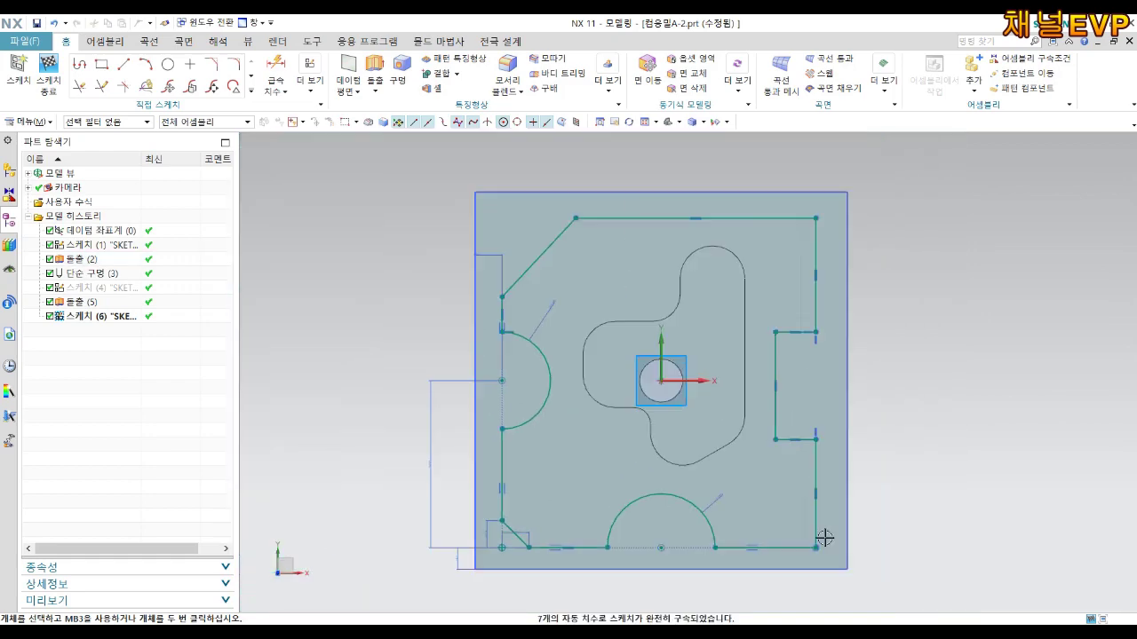
{"action": "scroll", "coordinate": [533, 238], "scroll_direction": "up", "scroll_amount": 2}
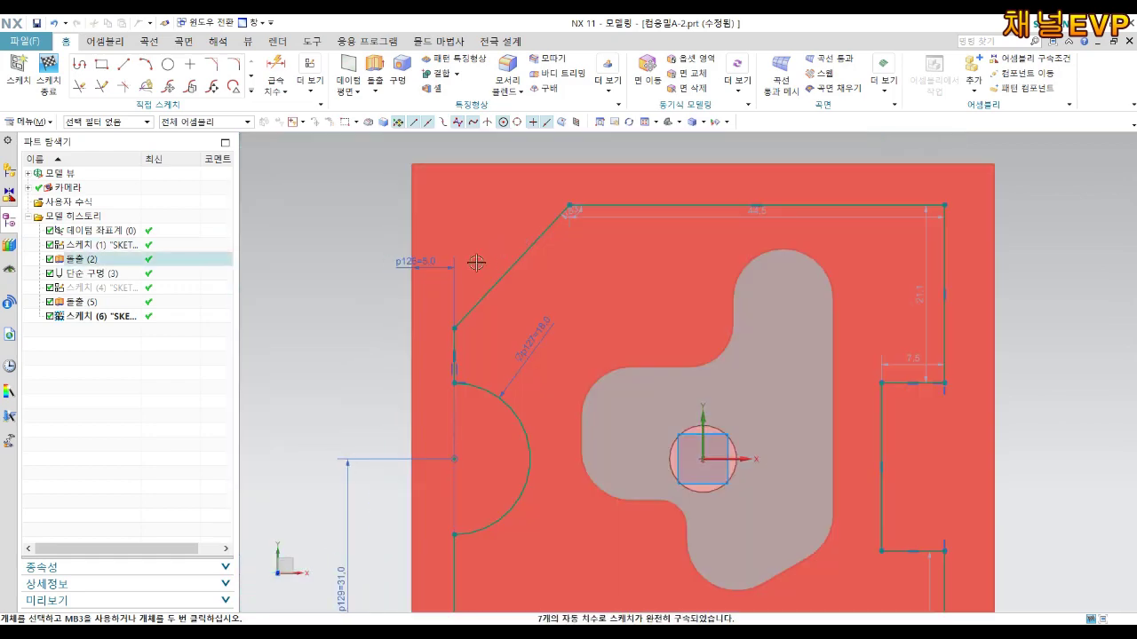
Add a 130° angle dimension between the left vertical edge and the diagonal line
{"action": "key", "text": "d"}
{"action": "left_click", "coordinate": [479, 302]}
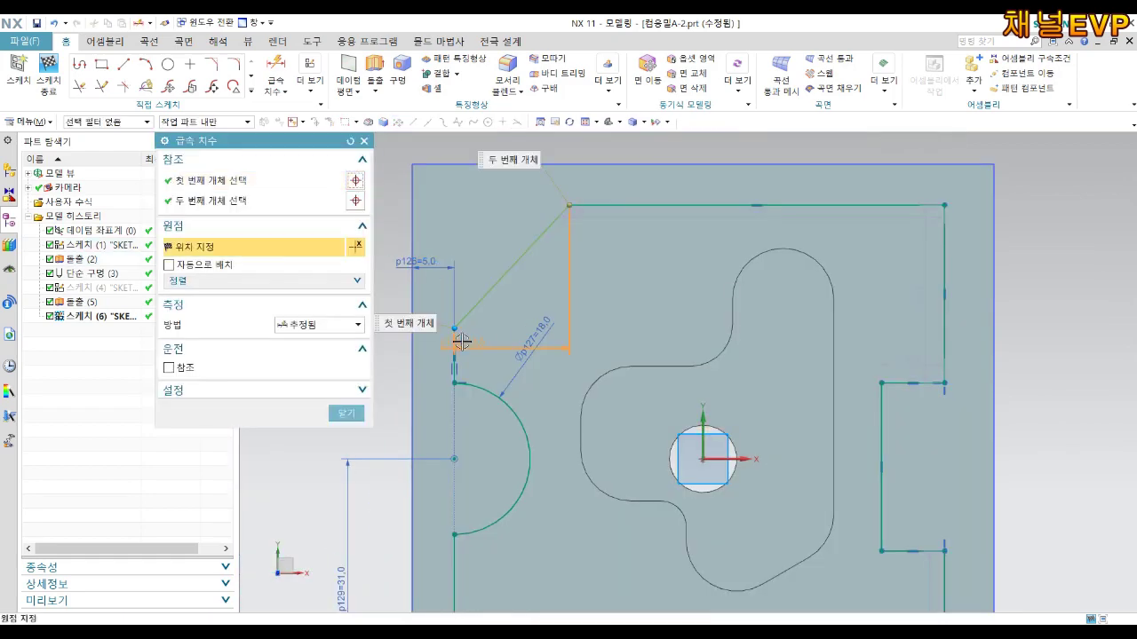
{"action": "left_click", "coordinate": [495, 337]}
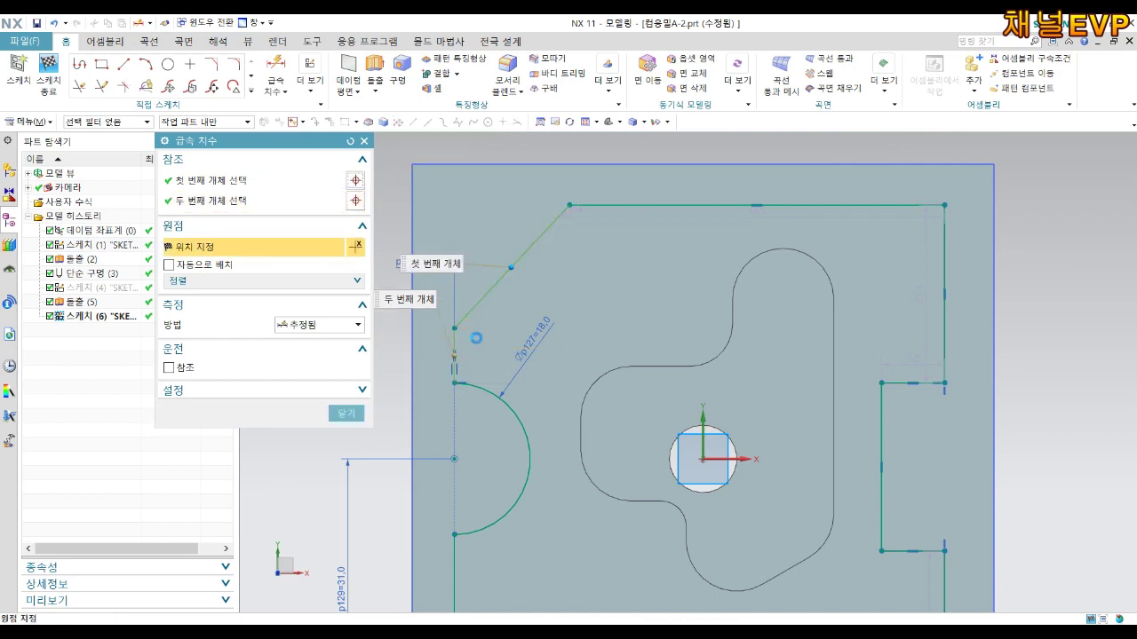
{"action": "scroll", "coordinate": [470, 332], "scroll_direction": "up", "scroll_amount": 4}
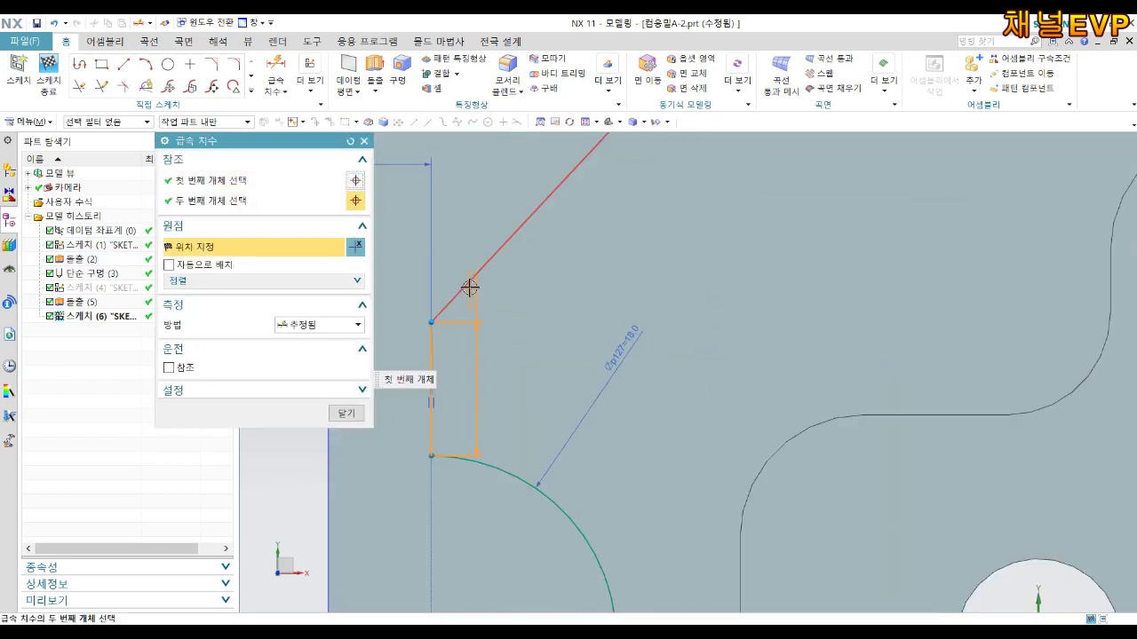
{"action": "left_click", "coordinate": [468, 286]}
{"action": "left_click", "coordinate": [527, 364]}
{"action": "left_click", "coordinate": [528, 364]}
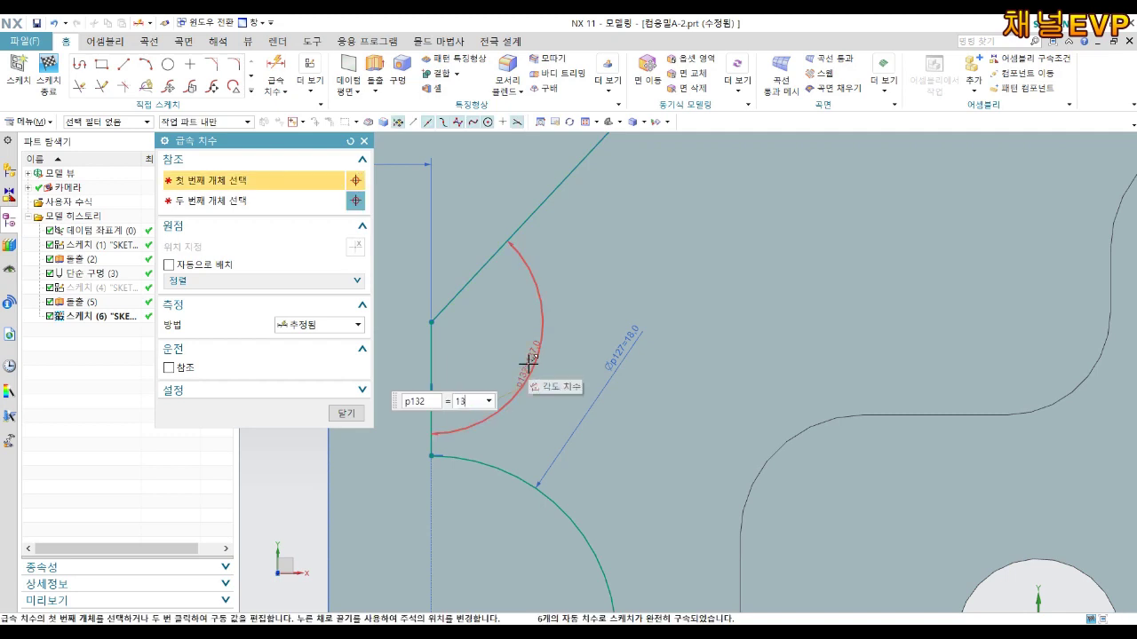
{"action": "scroll", "coordinate": [527, 364], "scroll_direction": "down", "scroll_amount": 4}
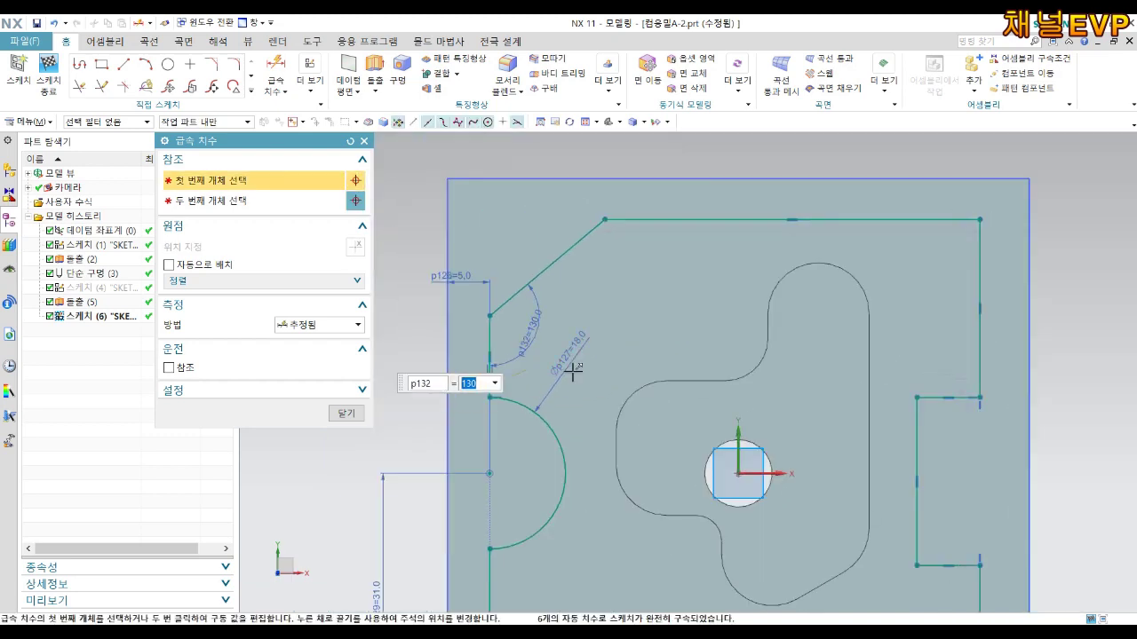
Dimension 21 vertically from the left arc's centre to the line endpoint
{"action": "middle_click_drag", "start_coordinate": [571, 391], "coordinate": [756, 406], "text": "shift"}
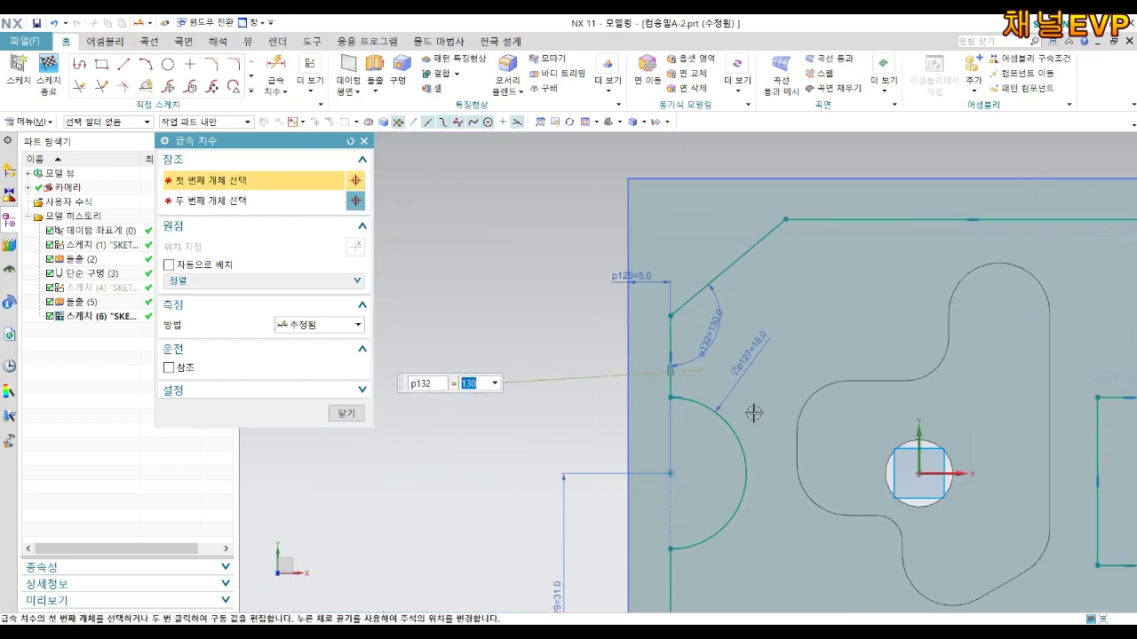
{"action": "left_click", "coordinate": [667, 476]}
{"action": "left_click", "coordinate": [670, 315]}
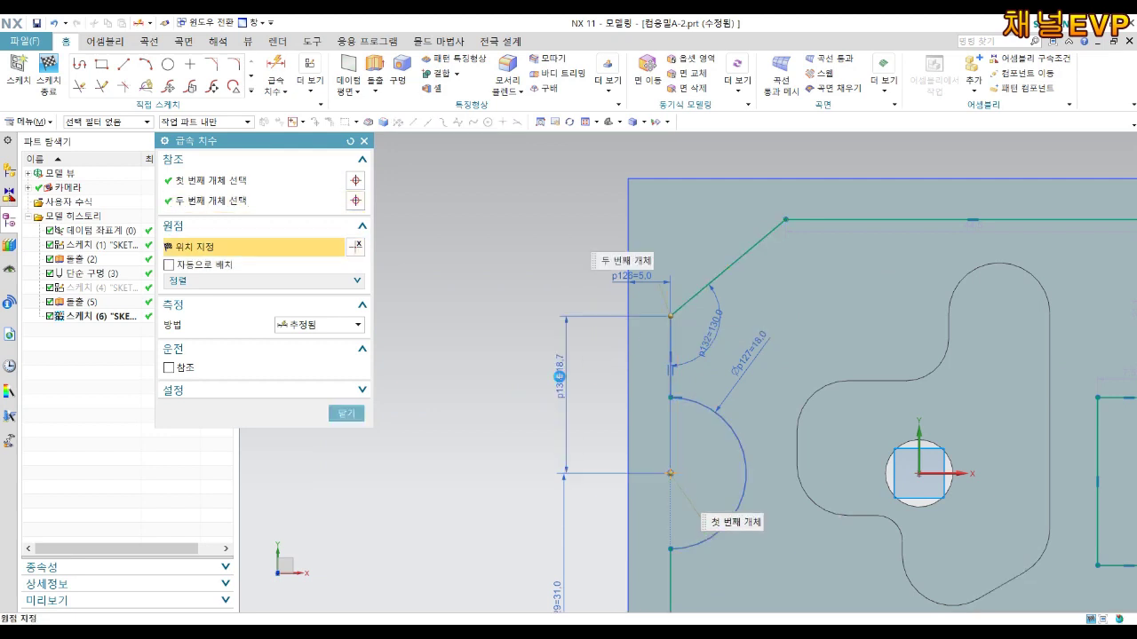
{"action": "left_click", "coordinate": [559, 377]}
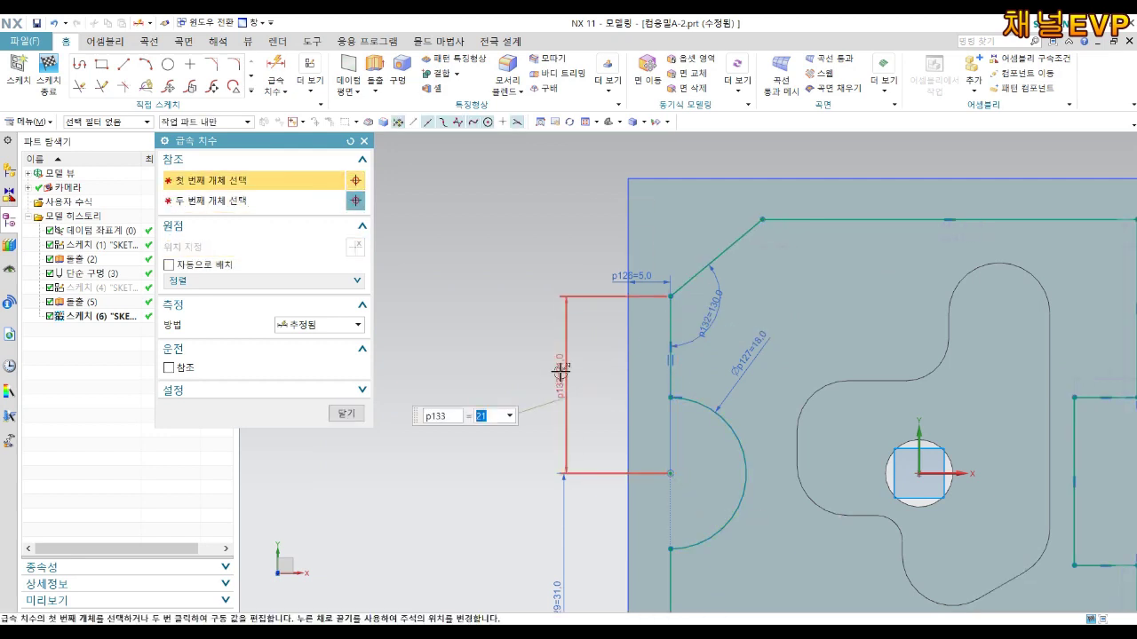
Add the 63 overall height dimension between the top and bottom lines
{"action": "left_click", "coordinate": [792, 229]}
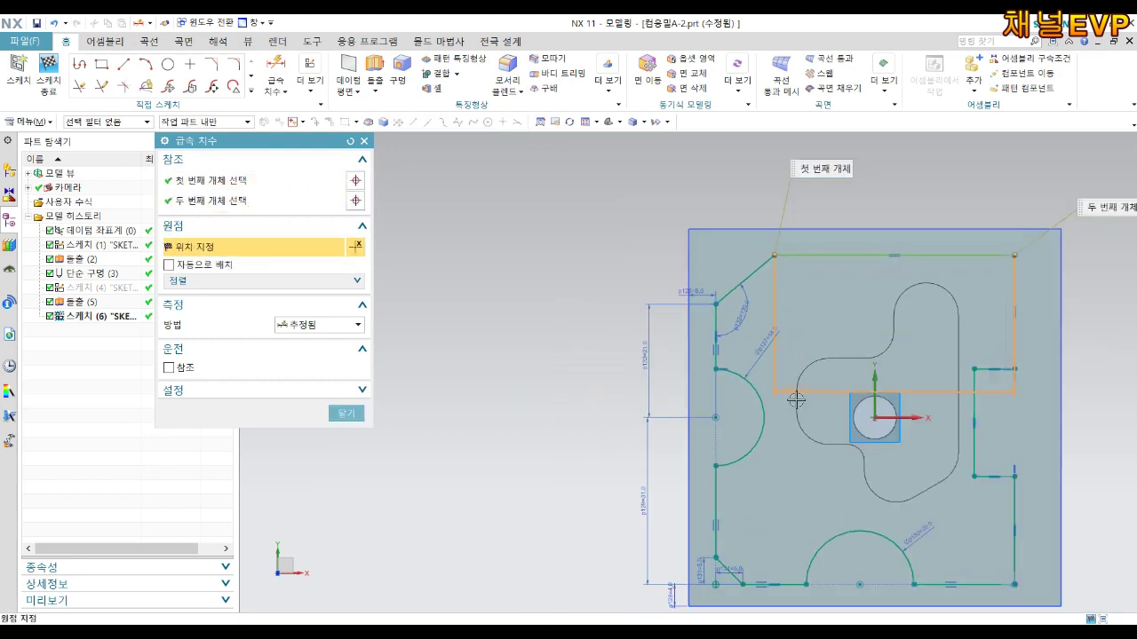
{"action": "scroll", "coordinate": [792, 229], "scroll_direction": "down", "scroll_amount": 2}
{"action": "left_click", "coordinate": [765, 446]}
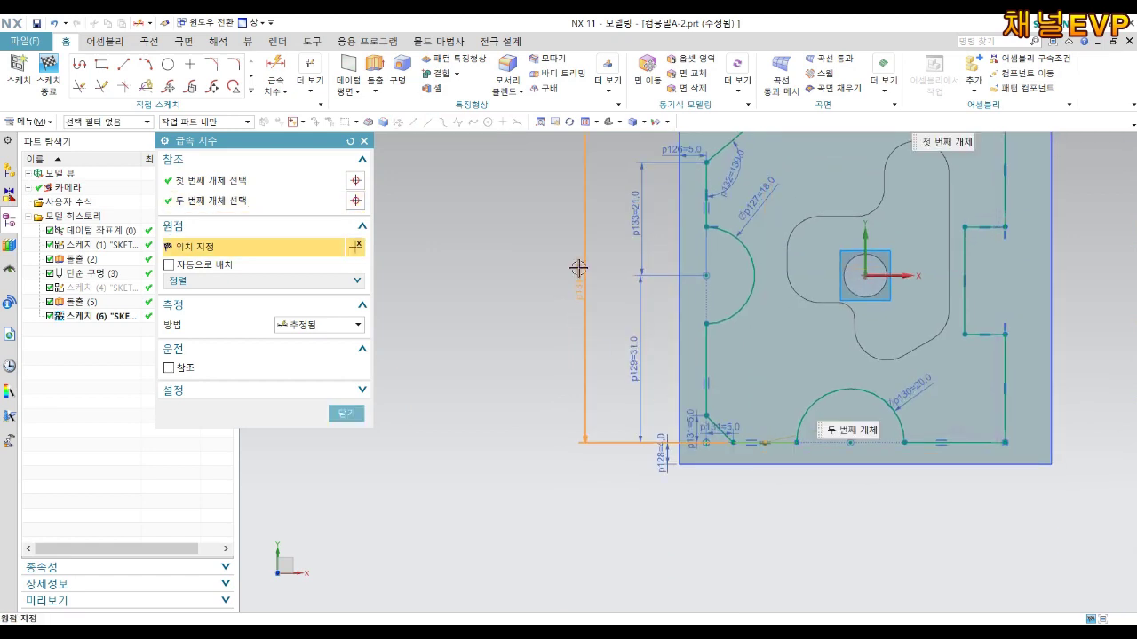
{"action": "left_click", "coordinate": [578, 265]}
{"action": "scroll", "coordinate": [578, 269], "scroll_direction": "down", "scroll_amount": 2}
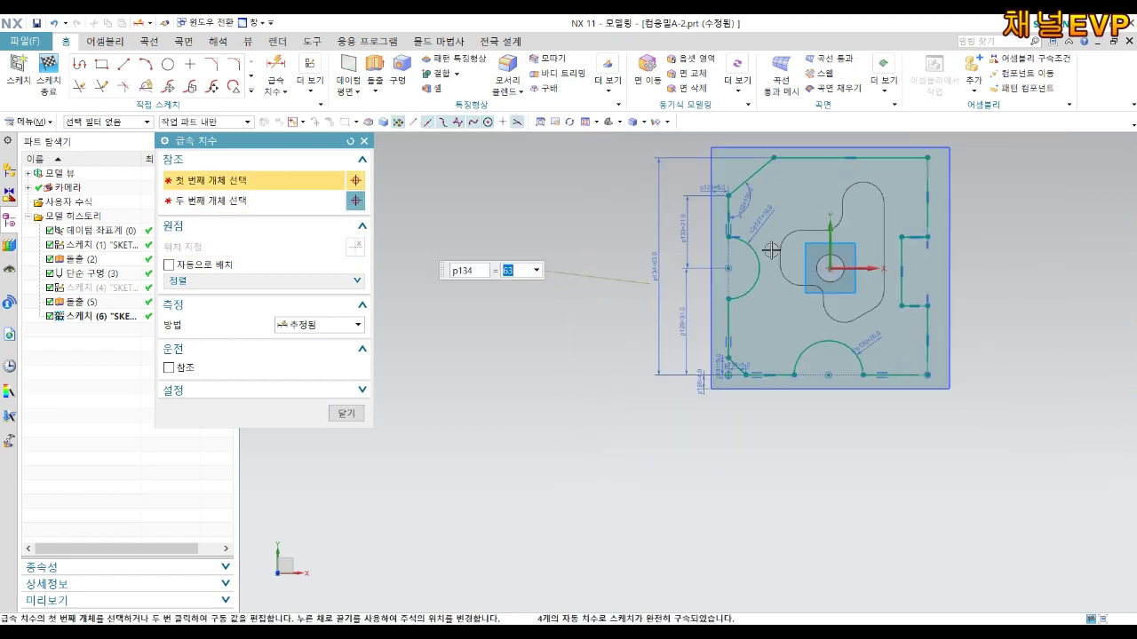
{"action": "scroll", "coordinate": [790, 305], "scroll_direction": "up", "scroll_amount": 2}
{"action": "scroll", "coordinate": [940, 308], "scroll_direction": "up", "scroll_amount": 1}
{"action": "key", "text": "Escape"}
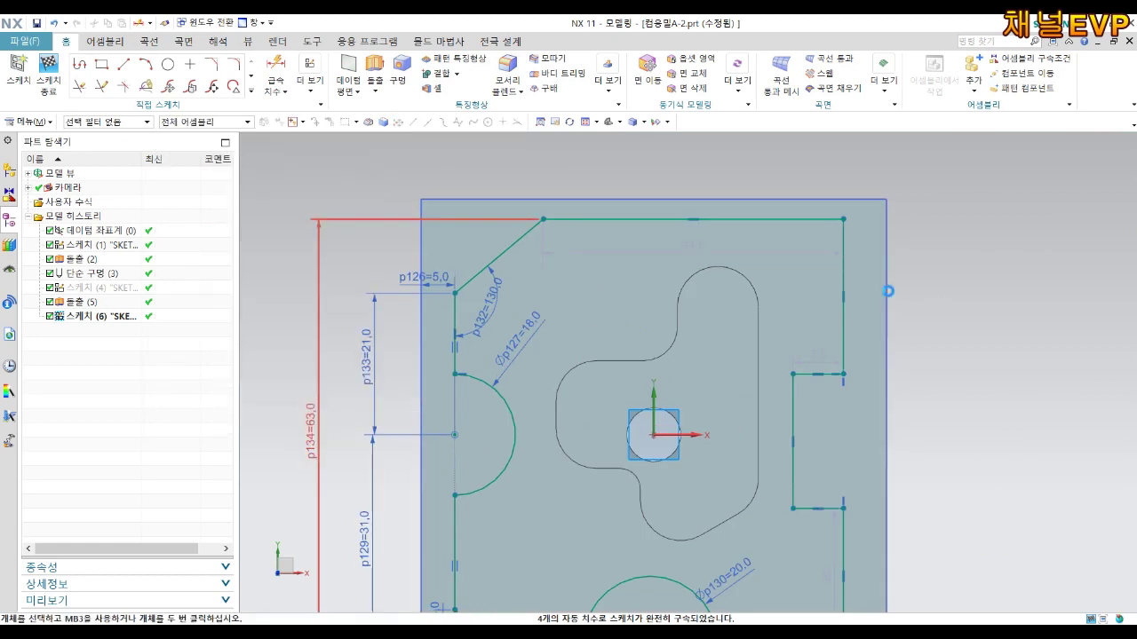
Round the top-right corner with a radius 9 fillet
{"action": "type", "text": "f"}
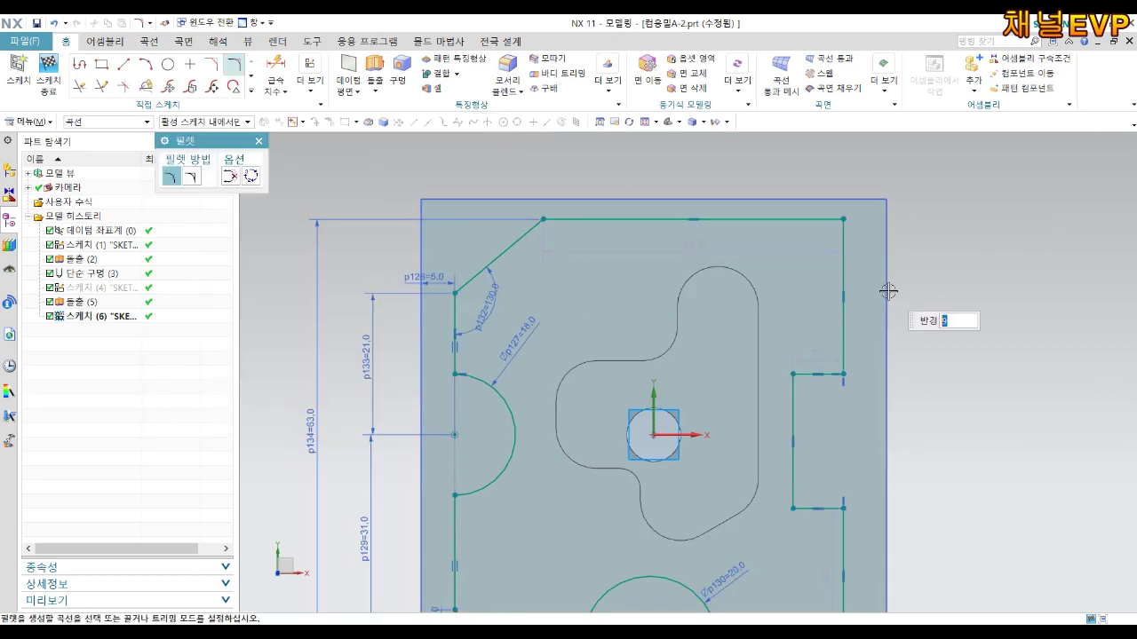
{"action": "type", "text": "9"}
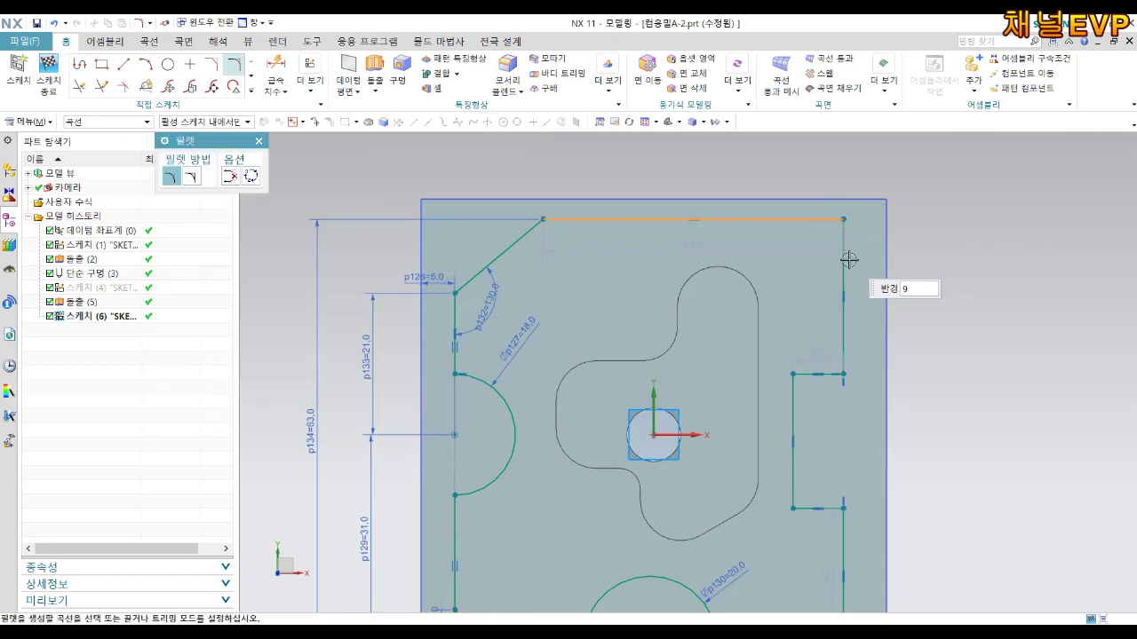
{"action": "left_click", "coordinate": [849, 260]}
{"action": "key", "text": "Escape"}
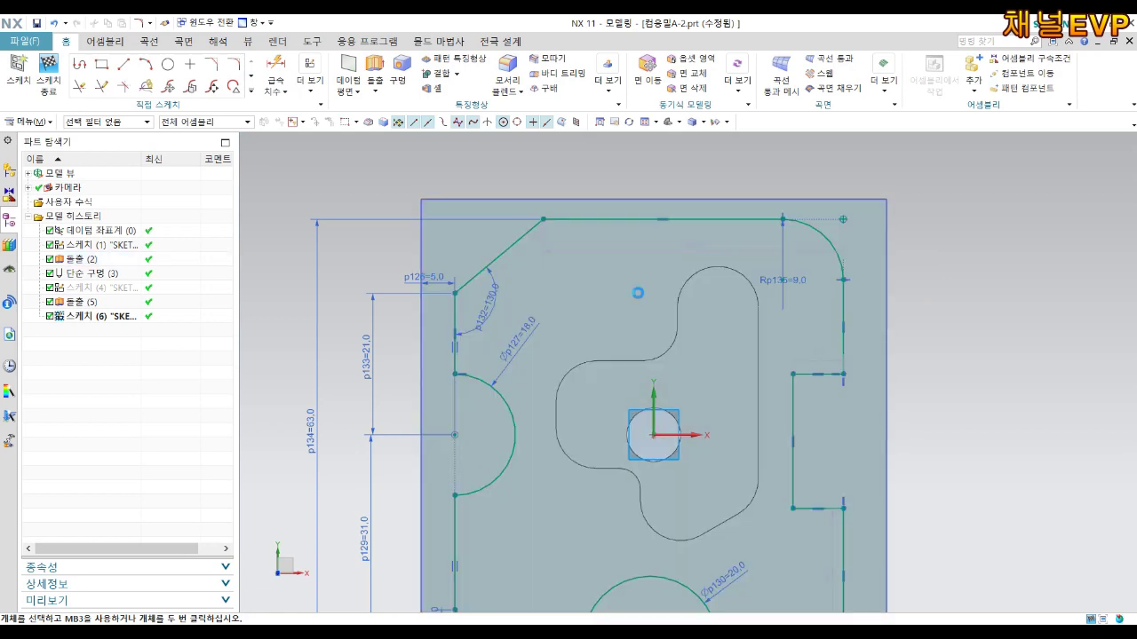
Dimension the top edge width to 60
{"action": "key", "text": "d"}
{"action": "left_click", "coordinate": [454, 309]}
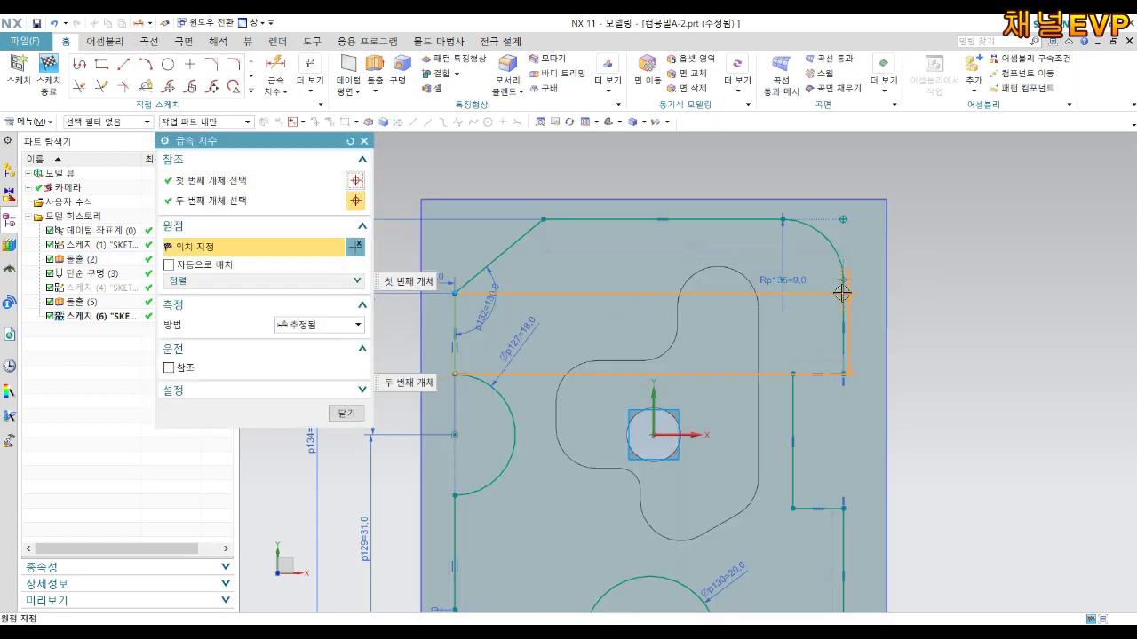
{"action": "left_click", "coordinate": [684, 170]}
{"action": "type", "text": "60"}
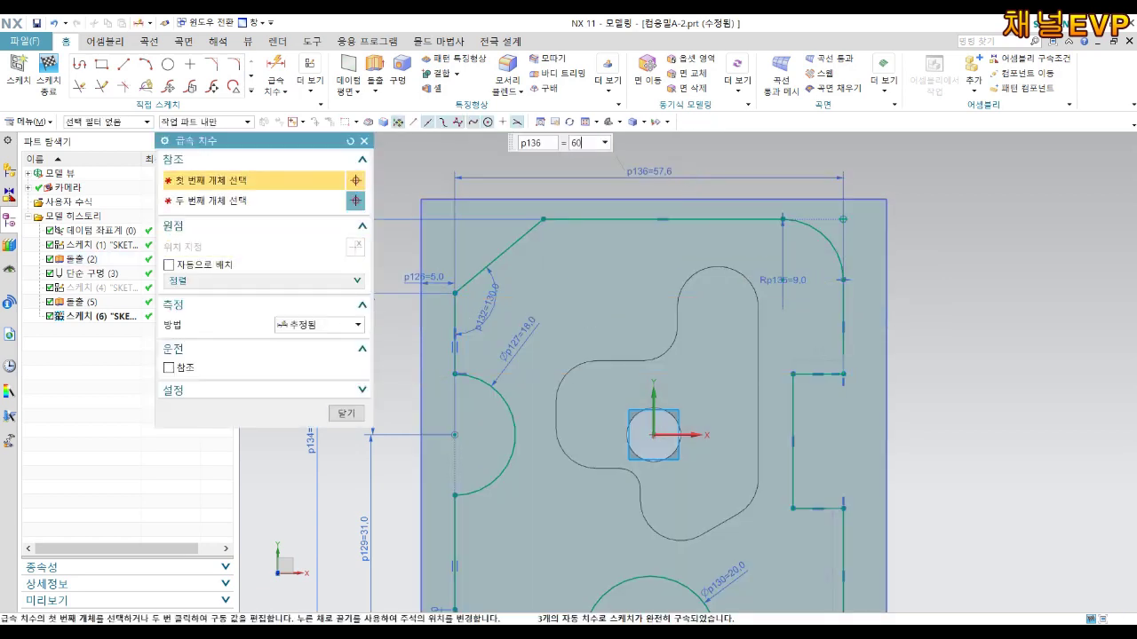
{"action": "key", "text": "Return"}
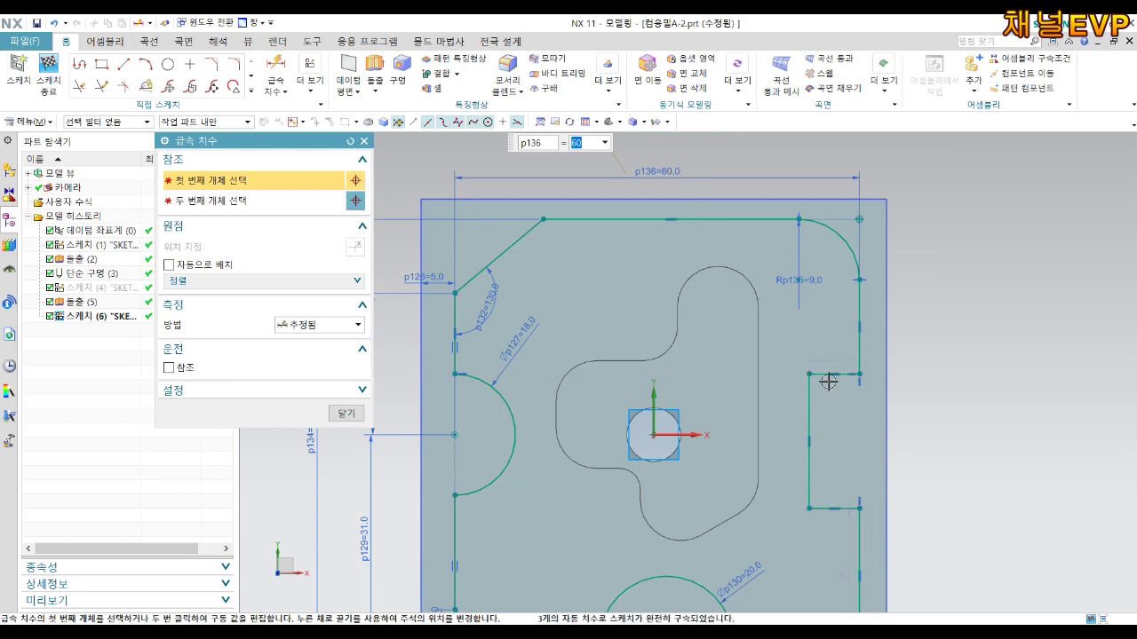
Dimension the right notch: 6 depth, 18 height, and its offset from the centre
{"action": "left_click", "coordinate": [828, 376]}
{"action": "left_click", "coordinate": [831, 330]}
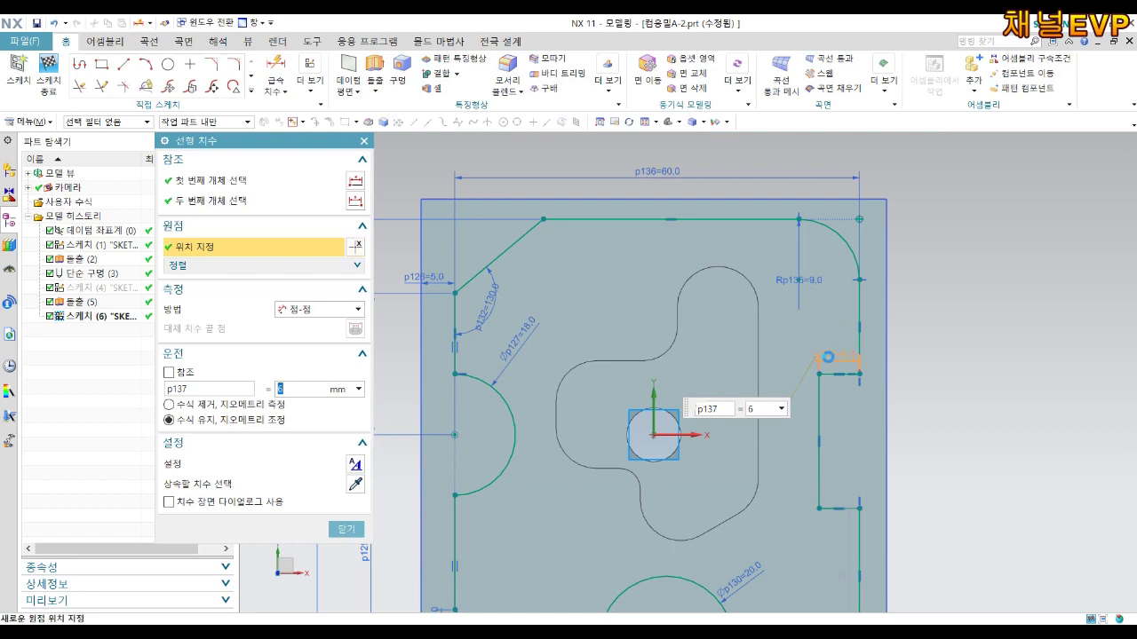
{"action": "left_click", "coordinate": [827, 357]}
{"action": "left_click", "coordinate": [818, 397]}
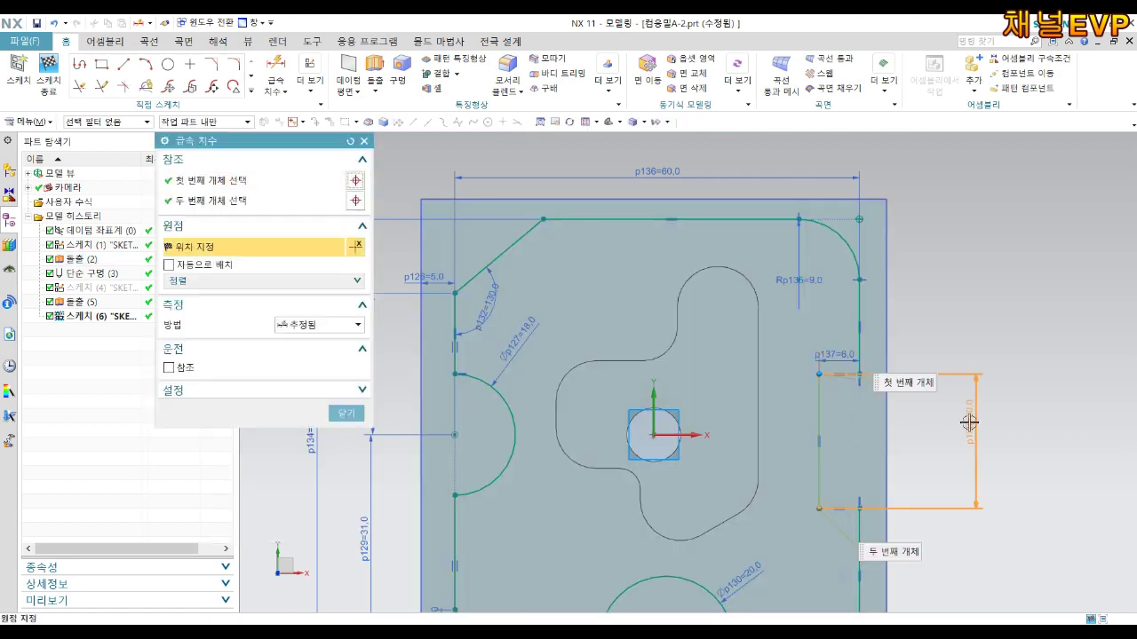
{"action": "left_click", "coordinate": [968, 416]}
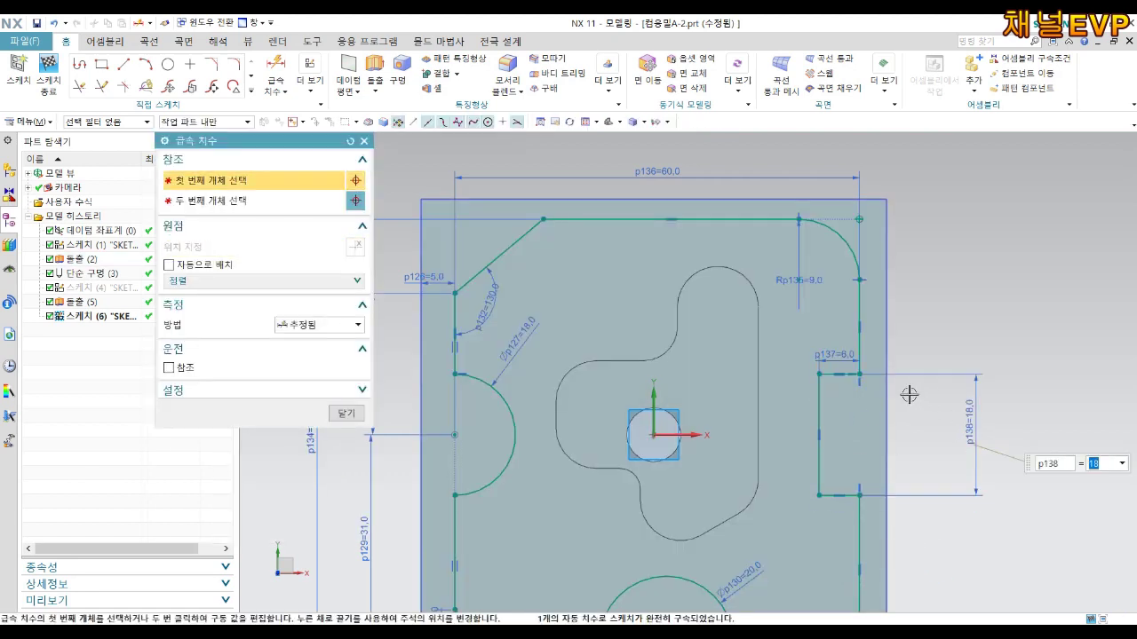
{"action": "left_click", "coordinate": [845, 374]}
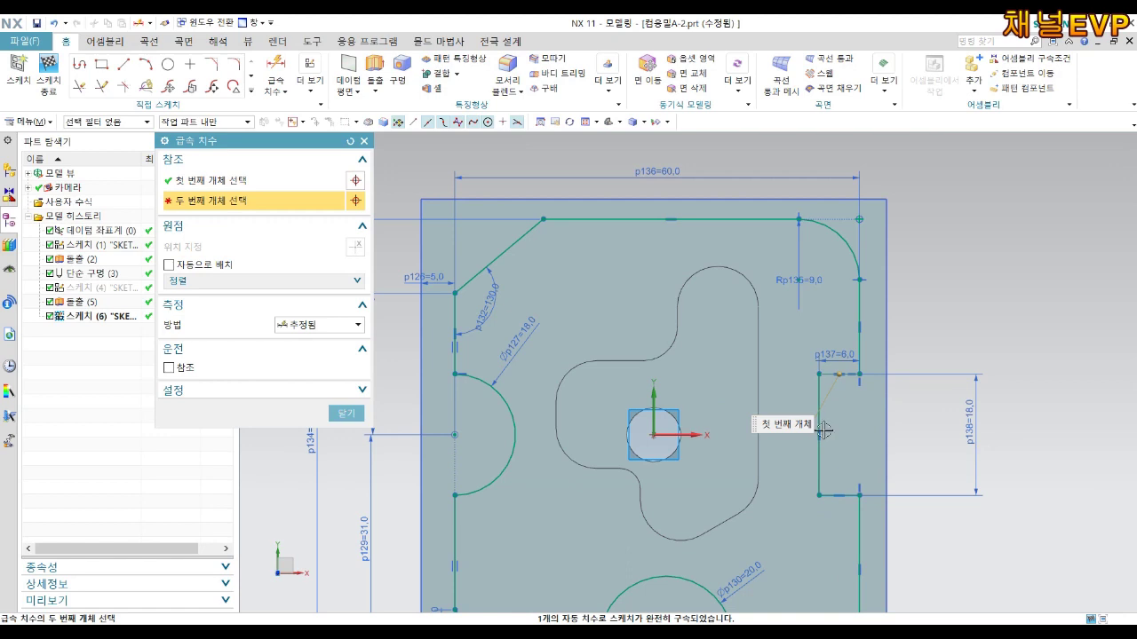
{"action": "left_click", "coordinate": [650, 436]}
{"action": "left_click", "coordinate": [918, 424]}
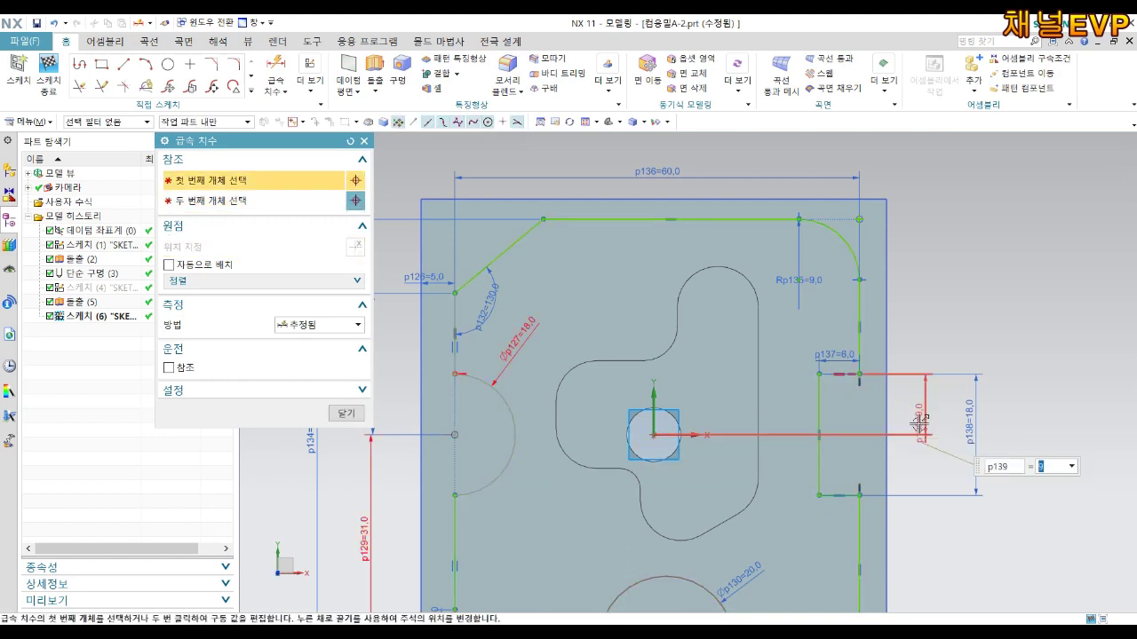
{"action": "middle_click", "coordinate": [919, 424]}
Fillet the notch's top-left and bottom-left corners with radius 6
{"action": "key", "text": "f"}
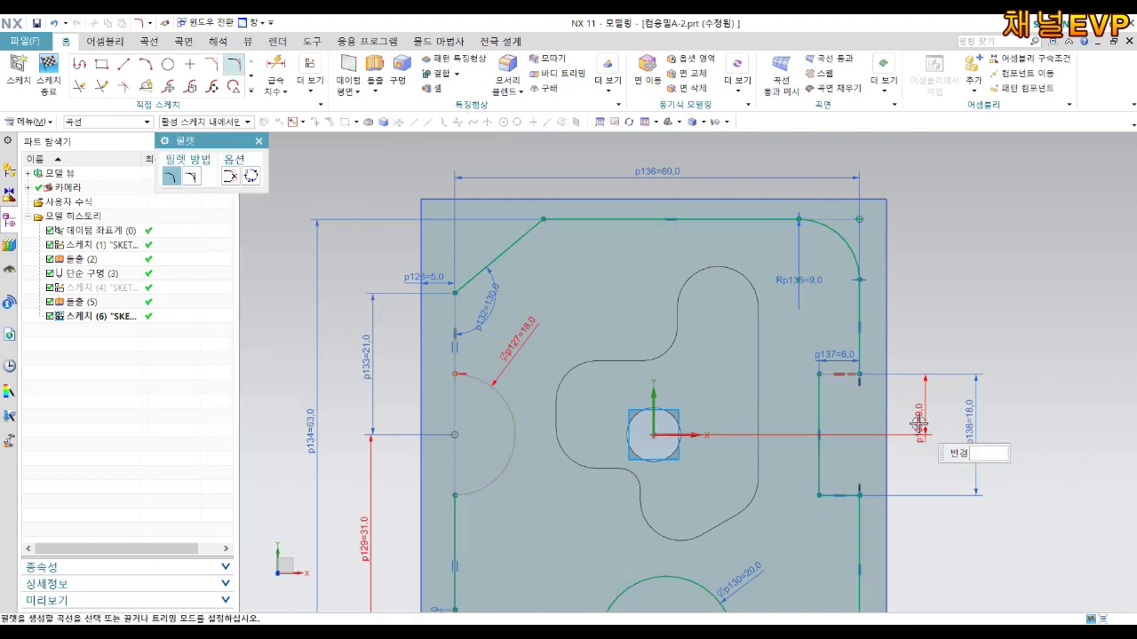
{"action": "left_click", "coordinate": [818, 374]}
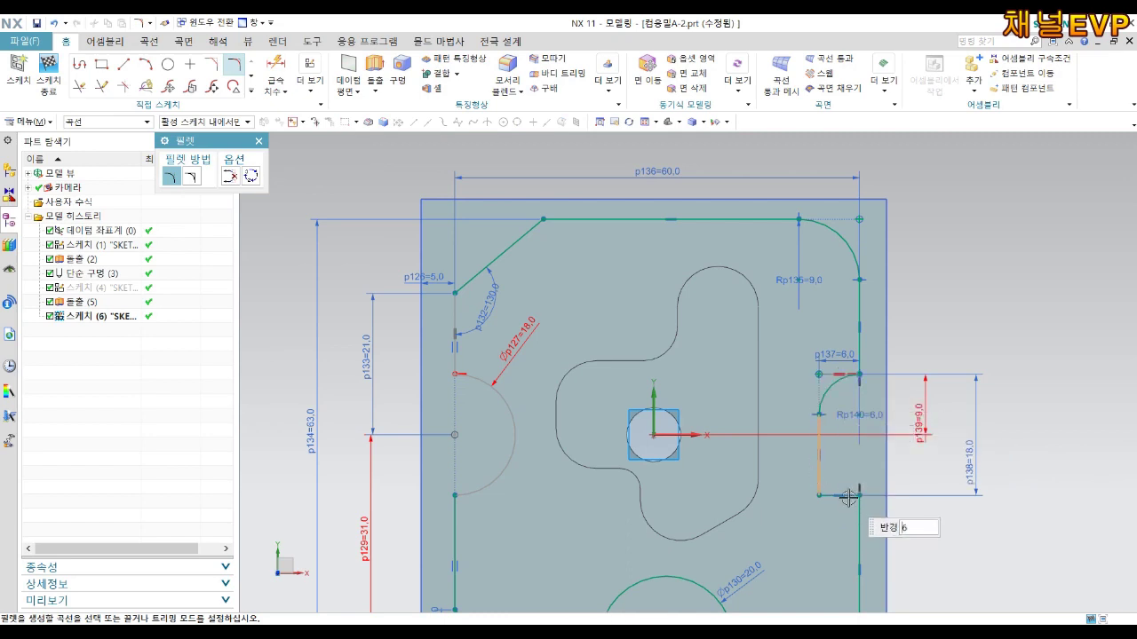
{"action": "left_click", "coordinate": [821, 493]}
{"action": "middle_click", "coordinate": [876, 451]}
{"action": "scroll", "coordinate": [876, 451], "scroll_direction": "up", "scroll_amount": 4}
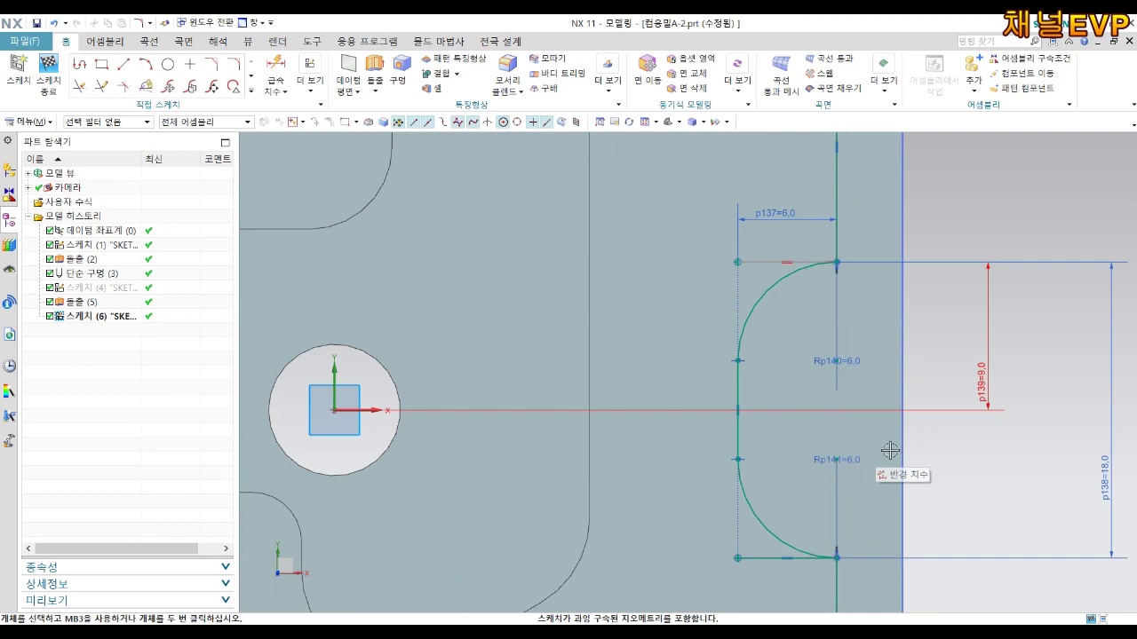
{"action": "left_click", "coordinate": [890, 451]}
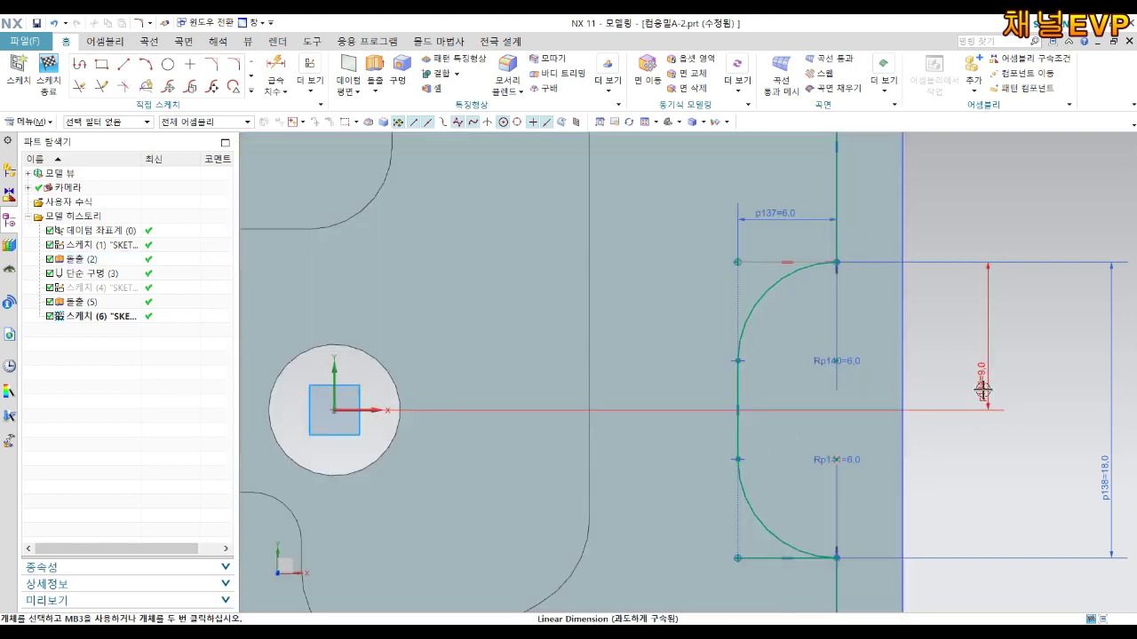
Check the 9 offset dimension and toggle the notch's top line to reference and back
{"action": "left_click", "coordinate": [982, 390]}
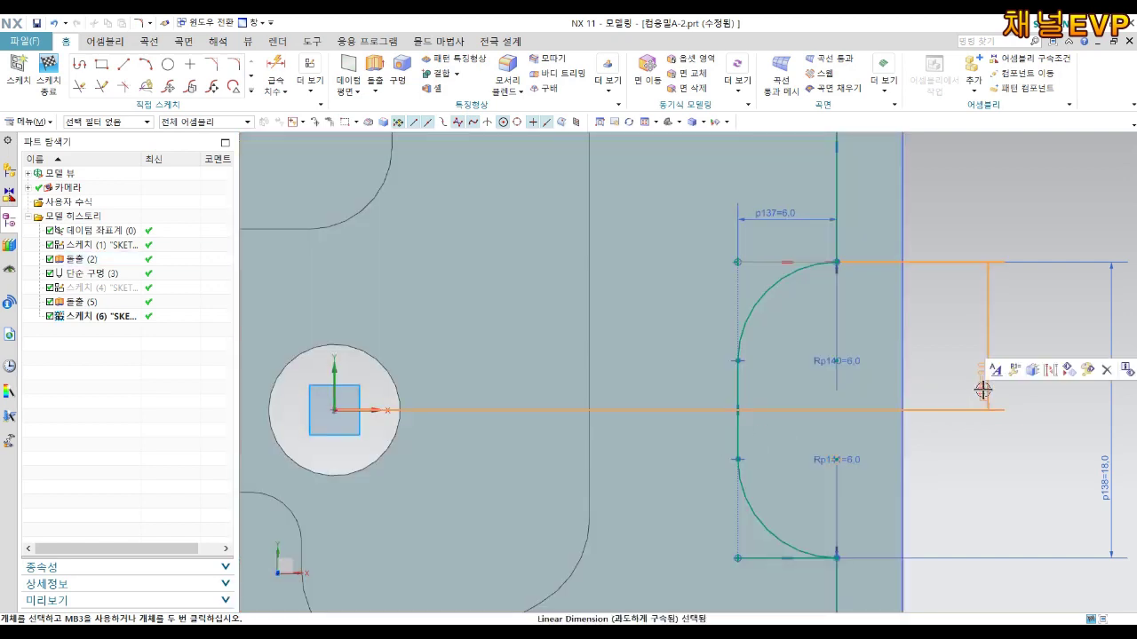
{"action": "scroll", "coordinate": [971, 477], "scroll_direction": "down", "scroll_amount": 2}
{"action": "scroll", "coordinate": [884, 376], "scroll_direction": "up", "scroll_amount": 2}
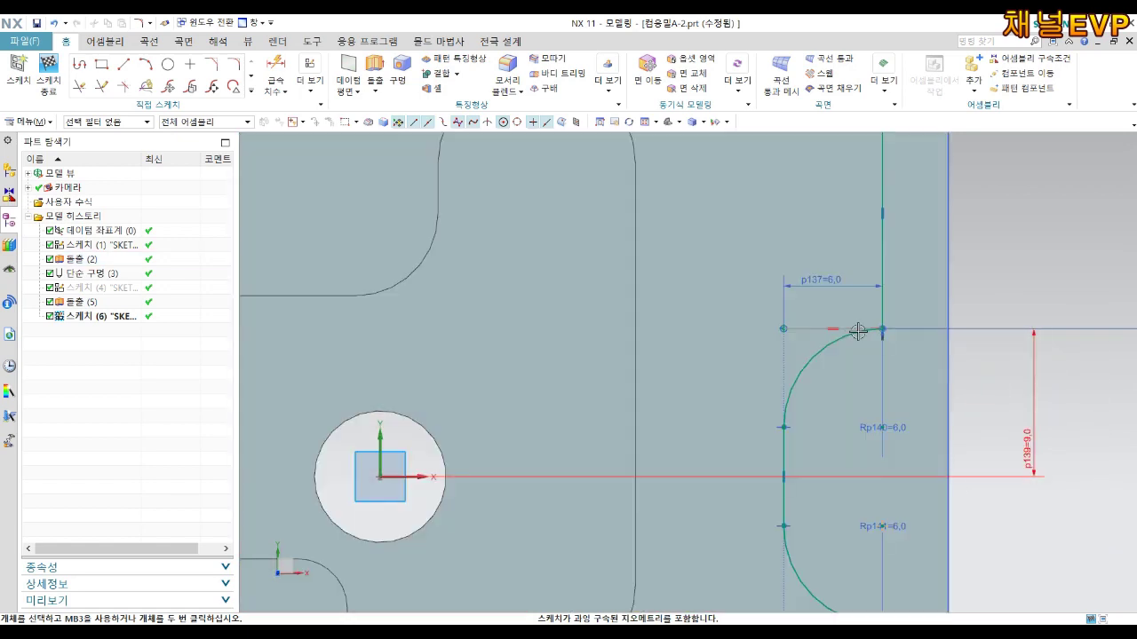
{"action": "scroll", "coordinate": [850, 330], "scroll_direction": "up", "scroll_amount": 4}
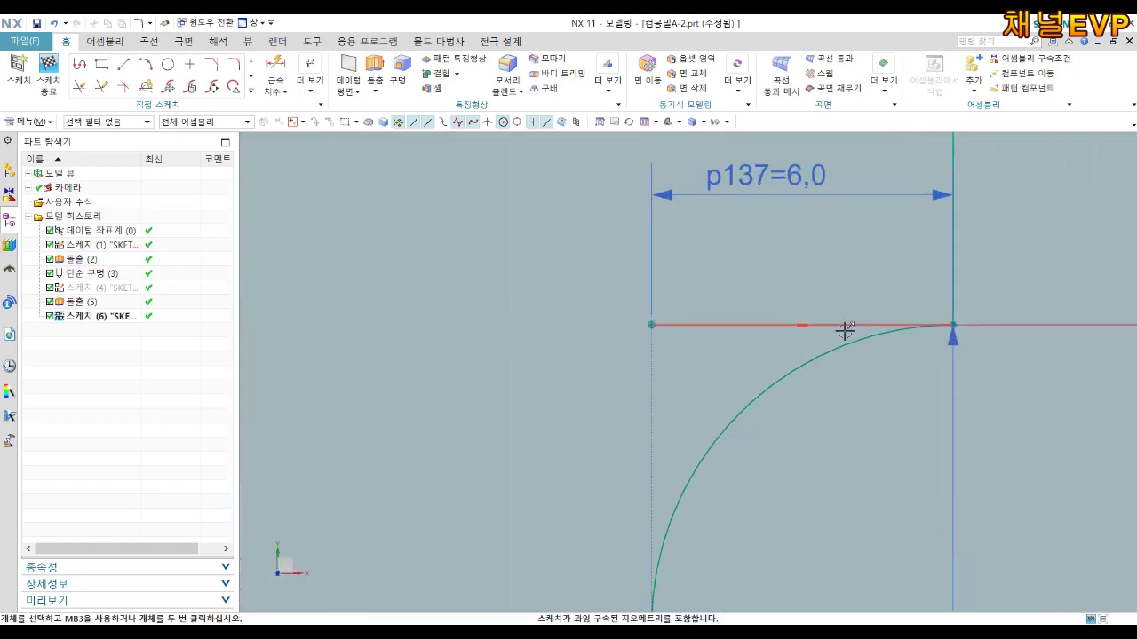
{"action": "left_click", "coordinate": [799, 325]}
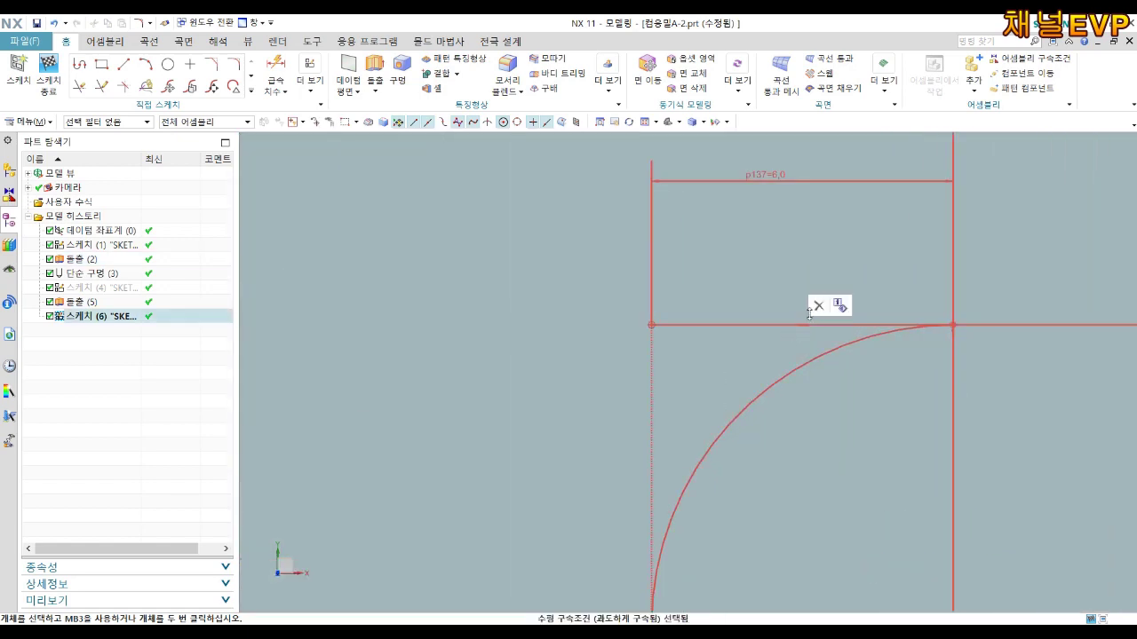
{"action": "left_click", "coordinate": [815, 308]}
{"action": "scroll", "coordinate": [859, 348], "scroll_direction": "down", "scroll_amount": 4}
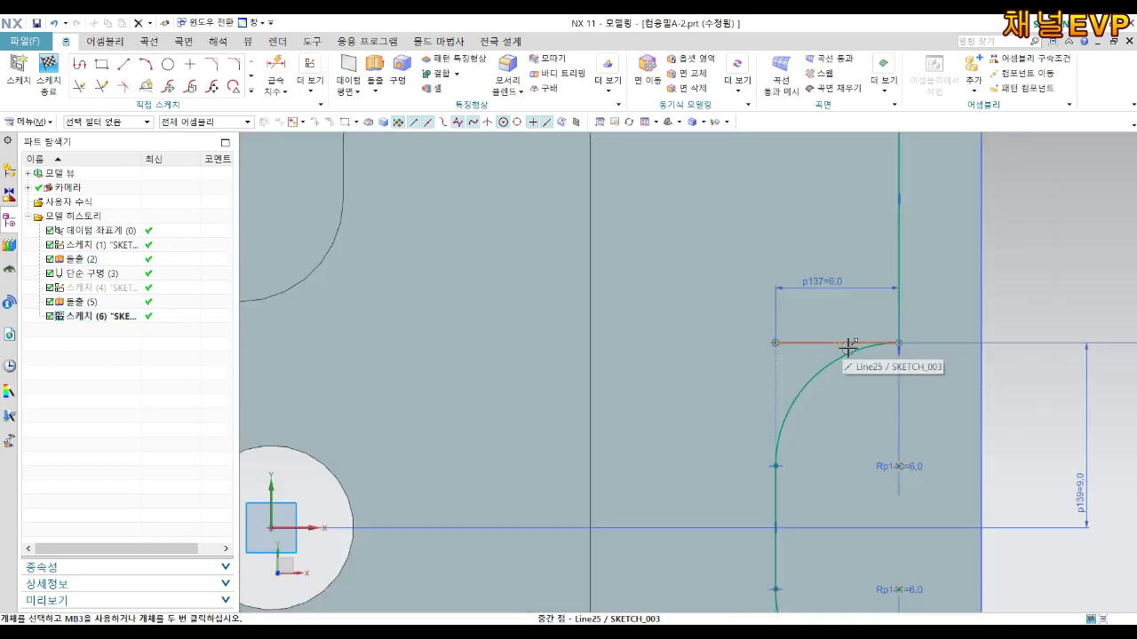
{"action": "left_click", "coordinate": [864, 342]}
{"action": "left_click", "coordinate": [906, 322]}
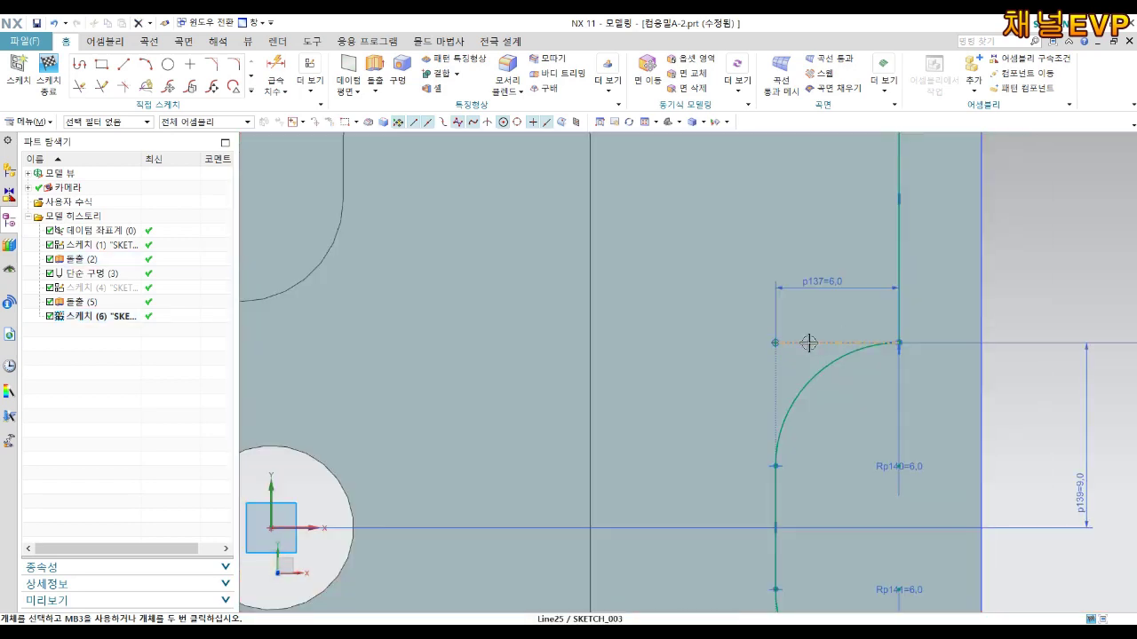
{"action": "left_click", "coordinate": [808, 343]}
{"action": "left_click", "coordinate": [944, 304]}
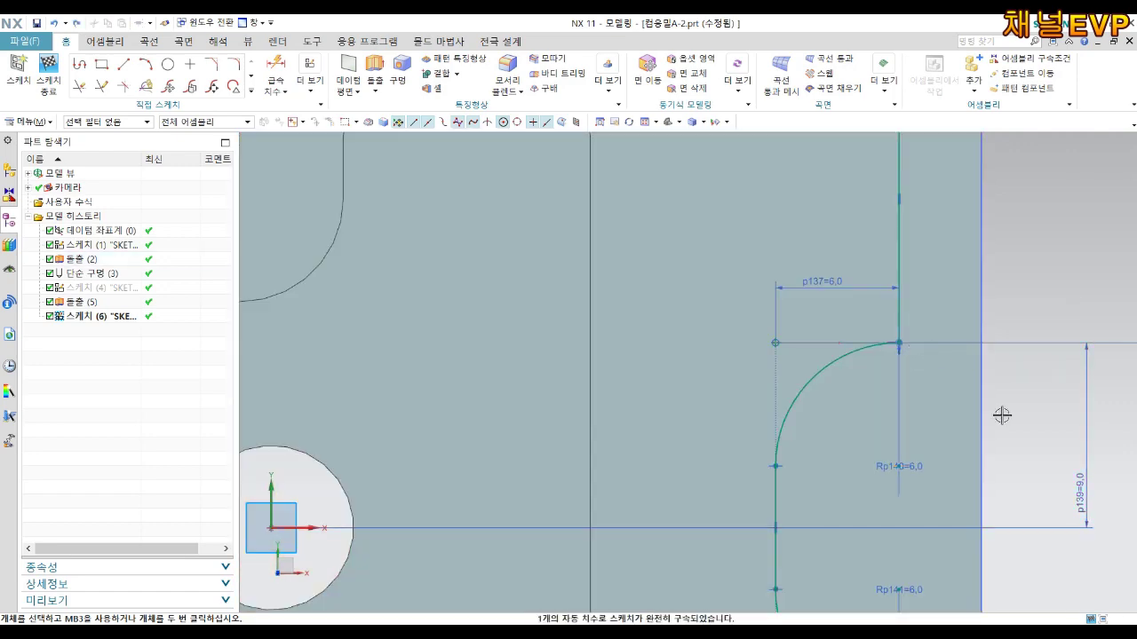
{"action": "scroll", "coordinate": [982, 456], "scroll_direction": "down", "scroll_amount": 3}
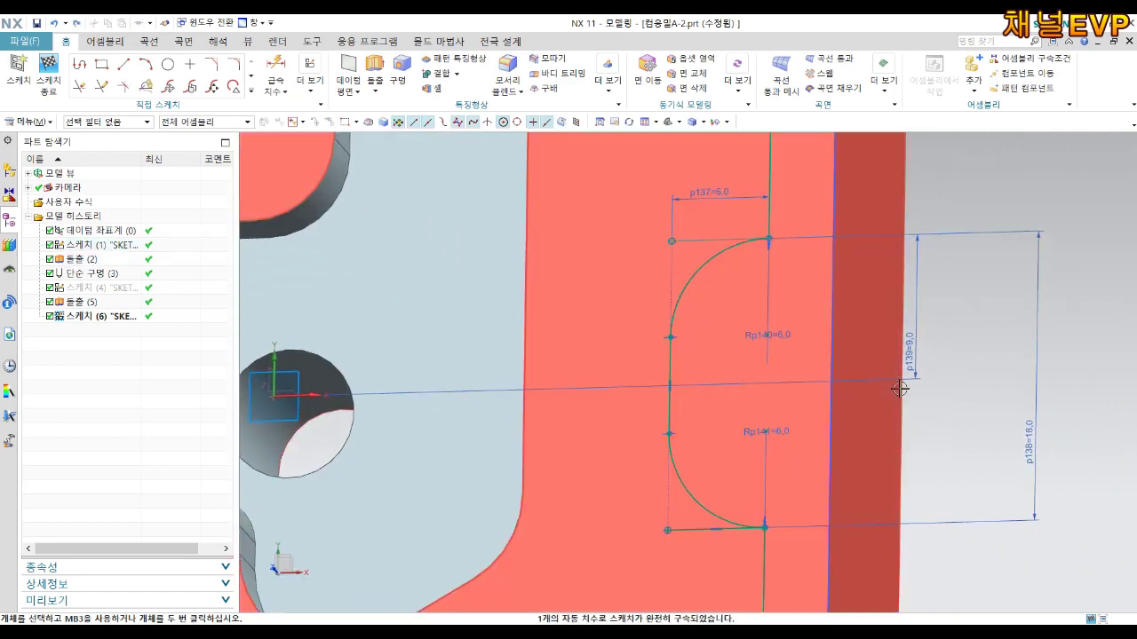
Orient the view square to the sketch
{"action": "right_click", "coordinate": [896, 430]}
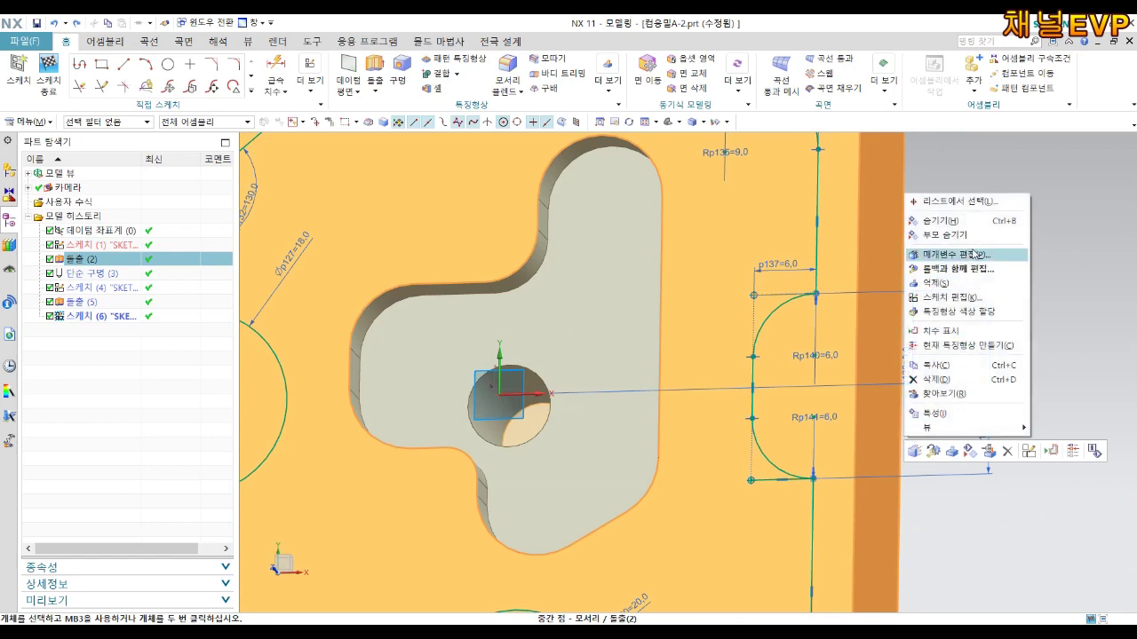
{"action": "left_click", "coordinate": [1047, 241]}
{"action": "right_click", "coordinate": [1047, 241]}
{"action": "left_click", "coordinate": [1039, 232]}
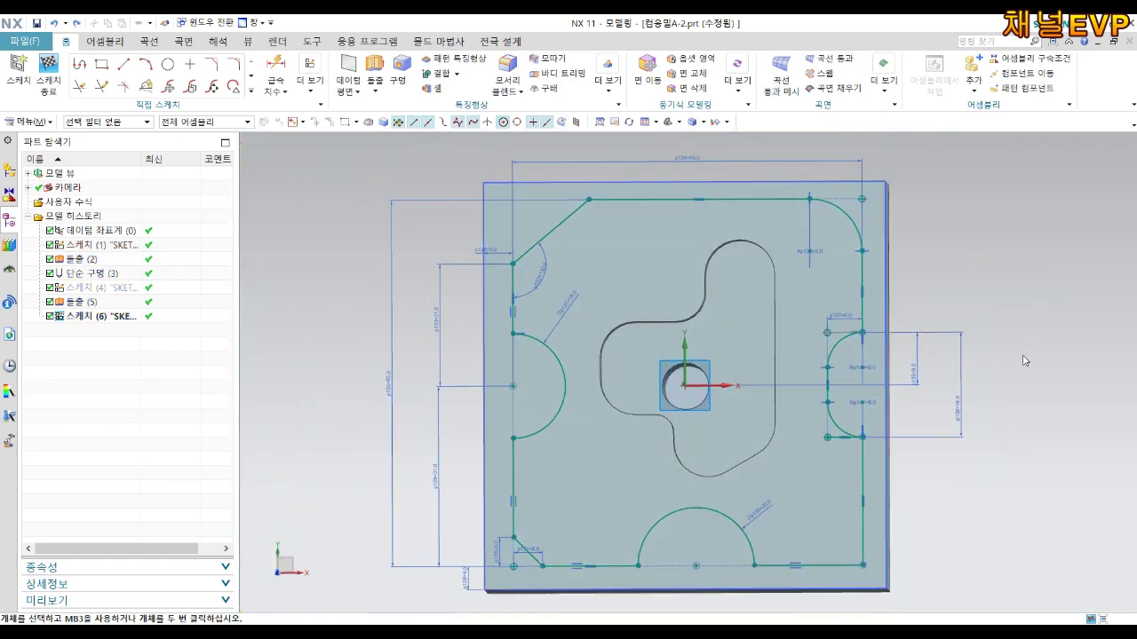
{"action": "scroll", "coordinate": [854, 442], "scroll_direction": "up", "scroll_amount": 1}
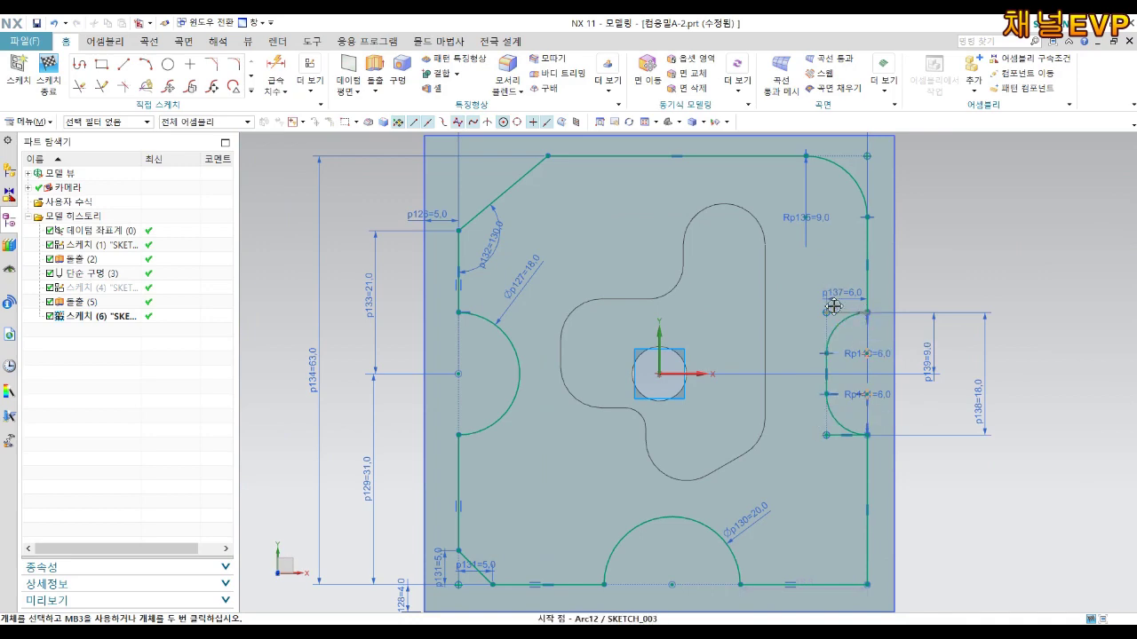
{"action": "scroll", "coordinate": [833, 307], "scroll_direction": "down", "scroll_amount": 1}
{"action": "scroll", "coordinate": [893, 449], "scroll_direction": "up", "scroll_amount": 1}
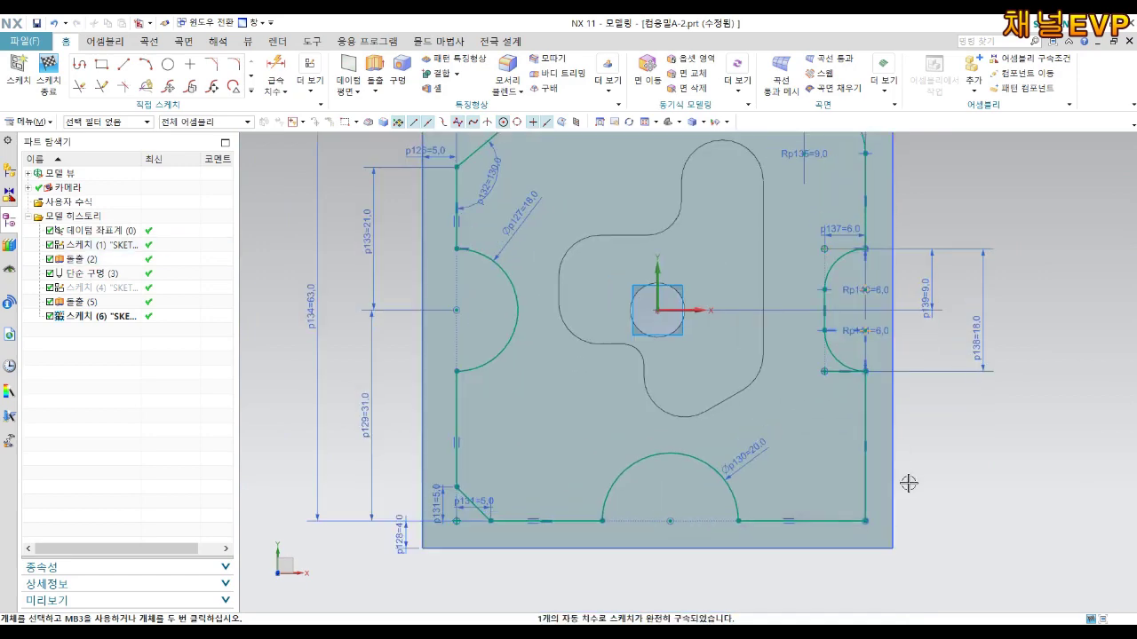
Chamfer the bottom-right corner symmetrically at 5 mm
{"action": "left_click", "coordinate": [213, 65]}
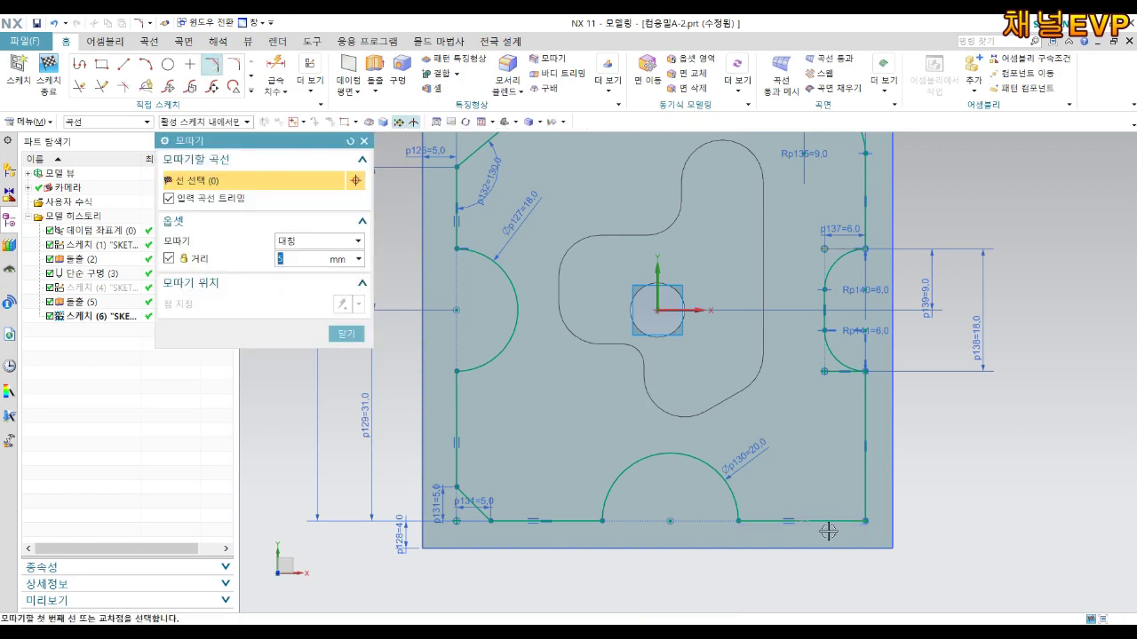
{"action": "left_click", "coordinate": [863, 492]}
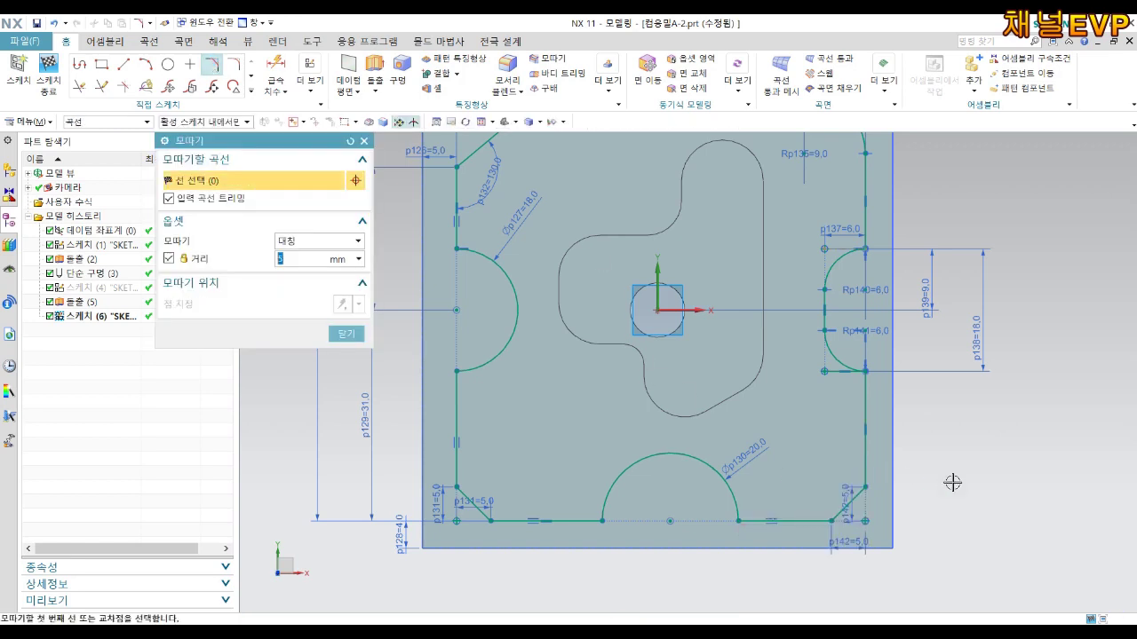
{"action": "middle_click", "coordinate": [952, 479]}
{"action": "scroll", "coordinate": [959, 375], "scroll_direction": "down", "scroll_amount": 2}
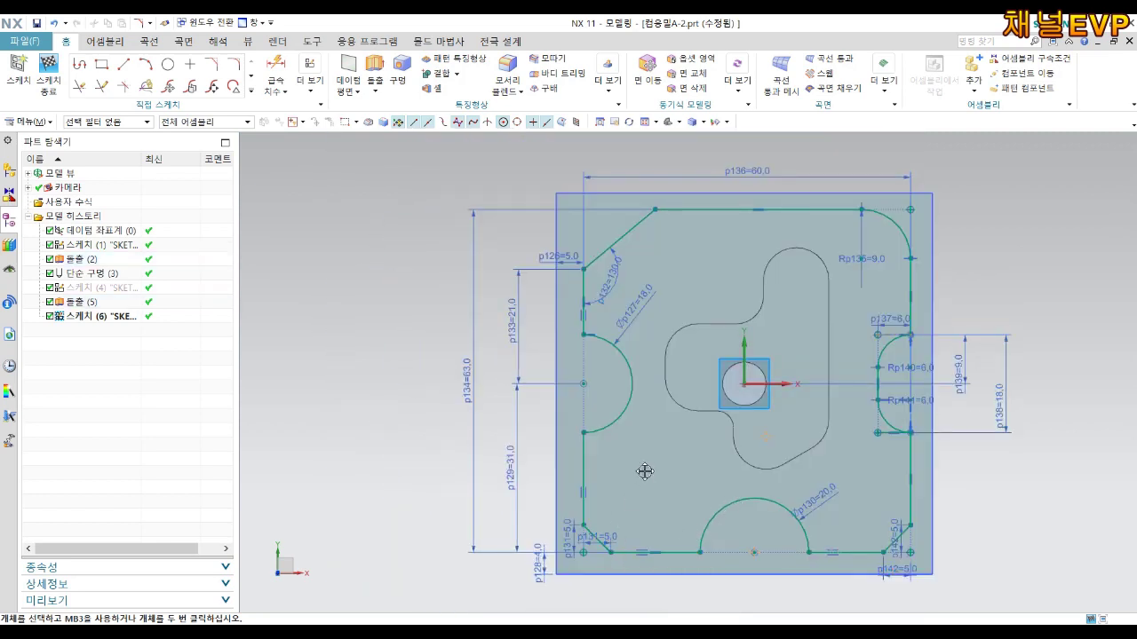
{"action": "left_click_drag", "start_coordinate": [737, 508], "coordinate": [730, 508]}
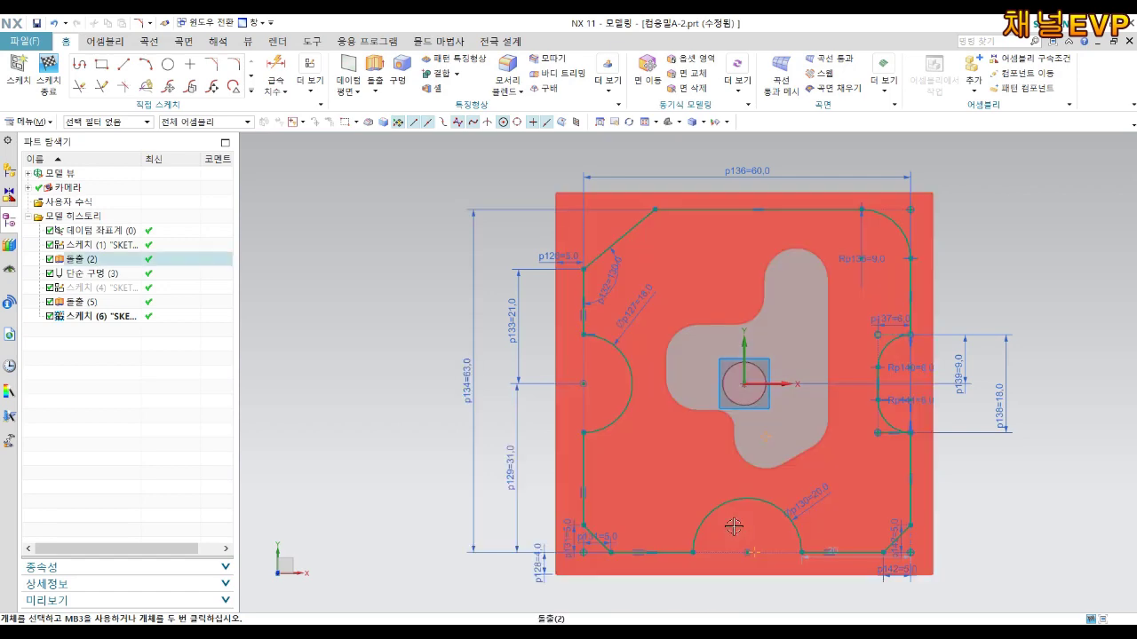
{"action": "scroll", "coordinate": [775, 576], "scroll_direction": "up", "scroll_amount": 2}
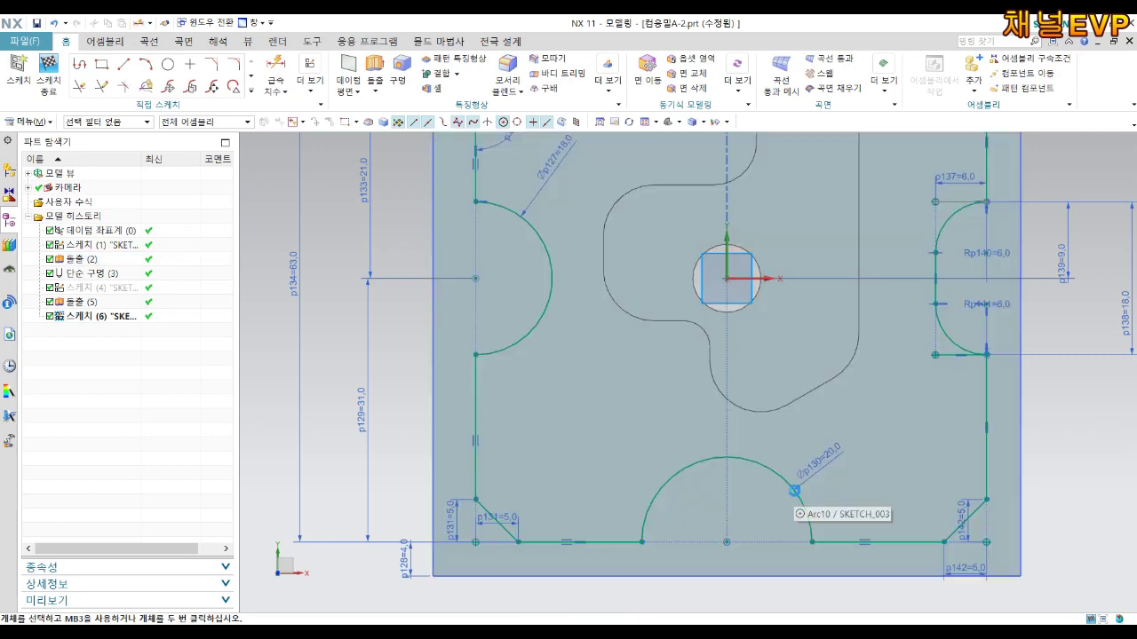
{"action": "key", "text": "d"}
{"action": "left_click", "coordinate": [767, 466]}
{"action": "key", "text": "Escape"}
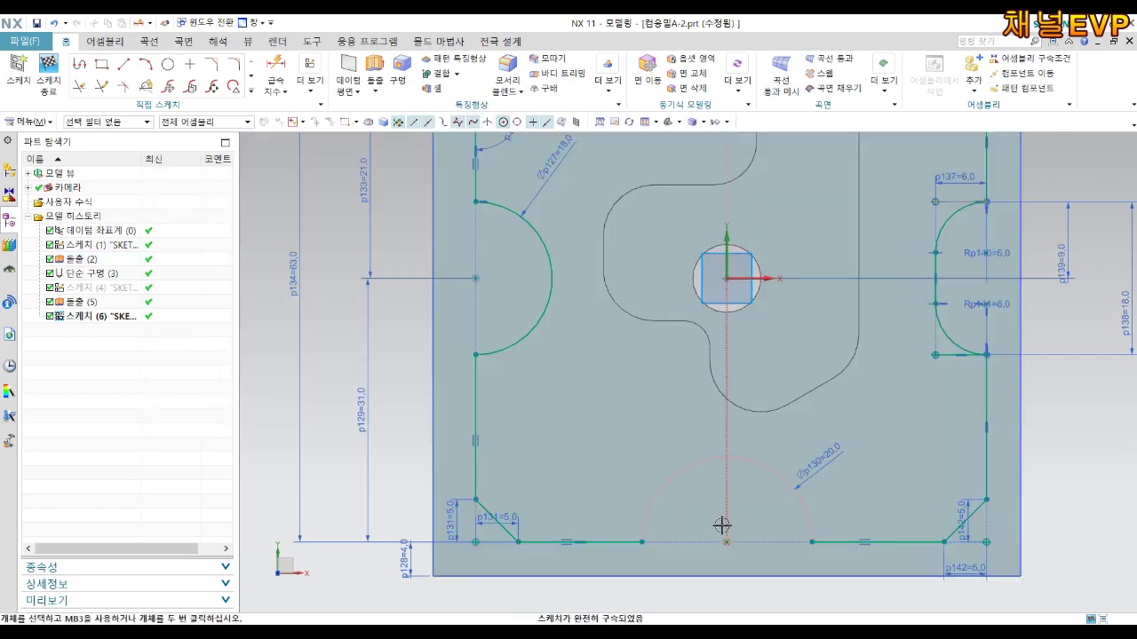
{"action": "key", "text": "d"}
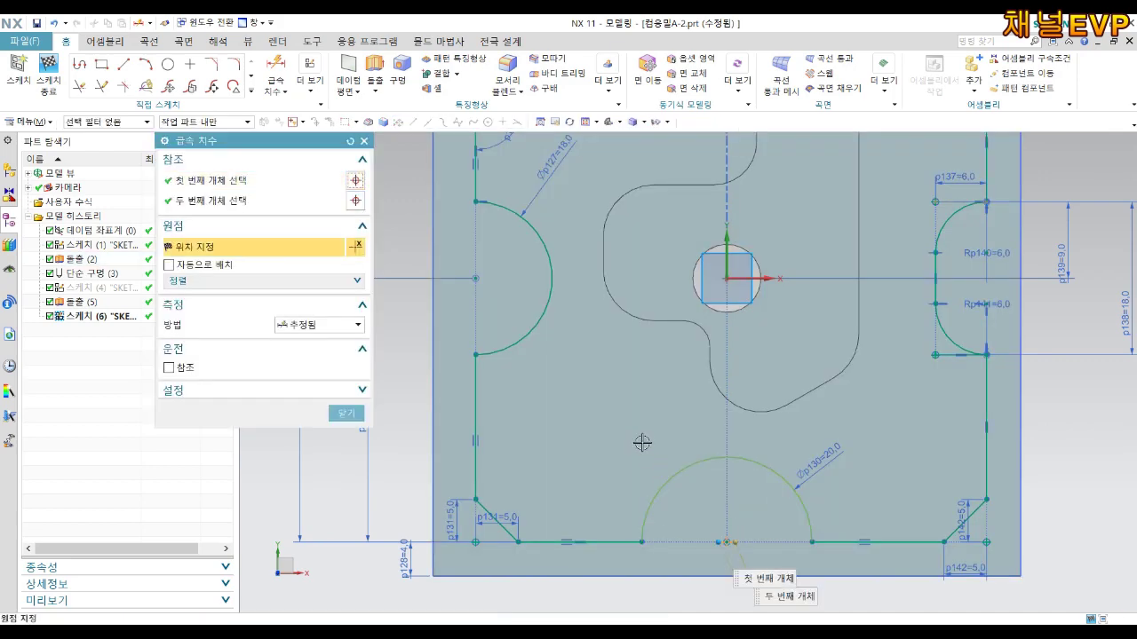
{"action": "key", "text": "Escape"}
{"action": "key", "text": "d"}
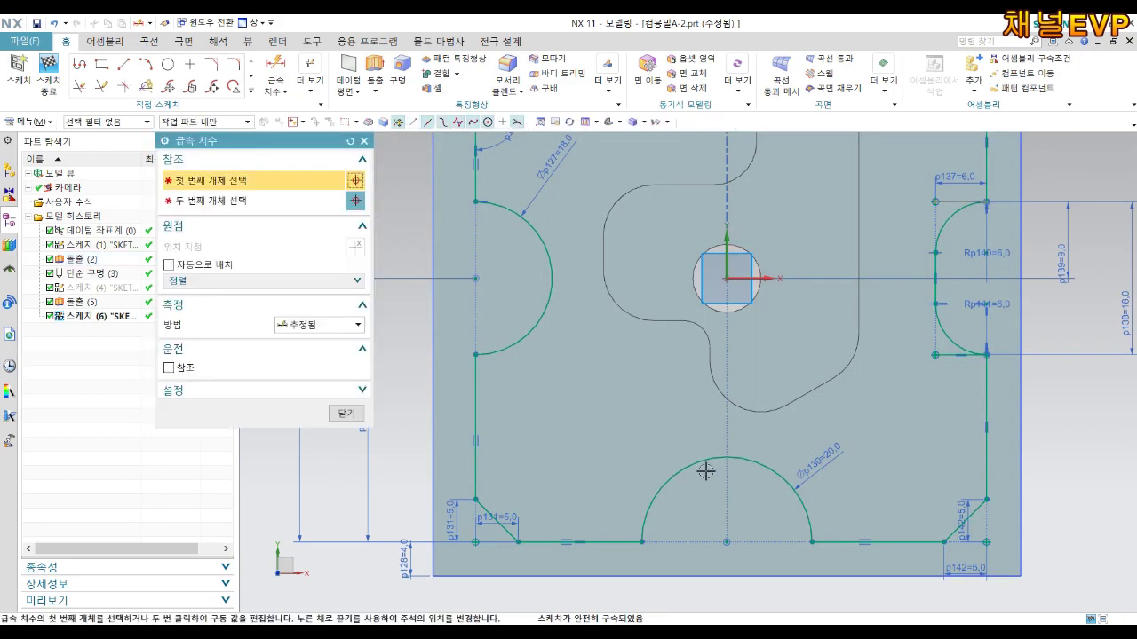
{"action": "left_click", "coordinate": [706, 462]}
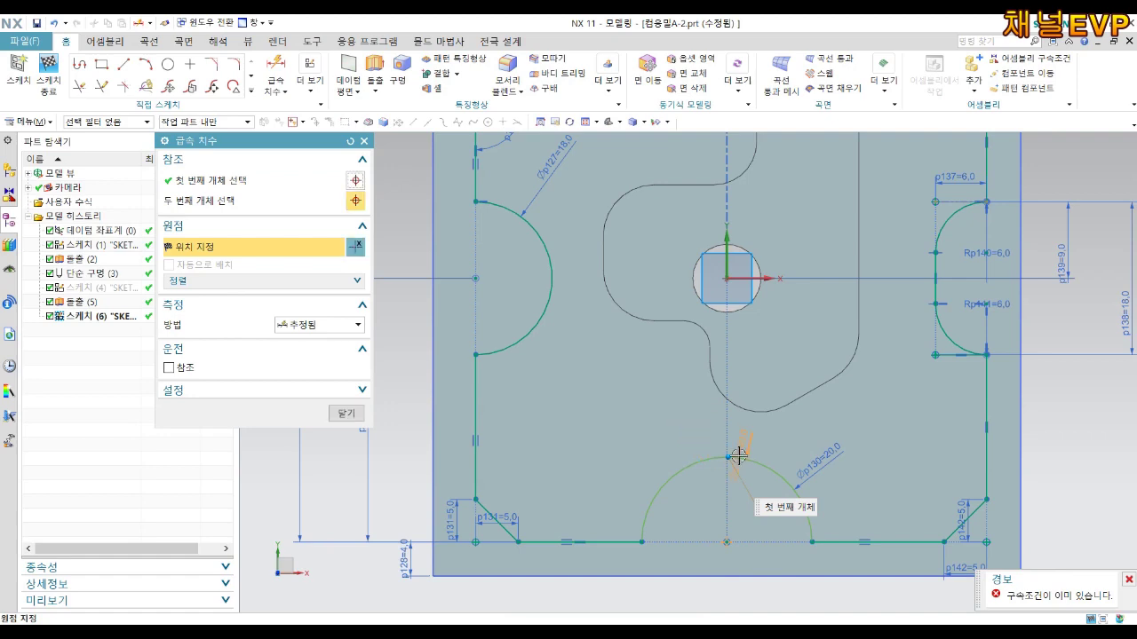
{"action": "key", "text": "Escape"}
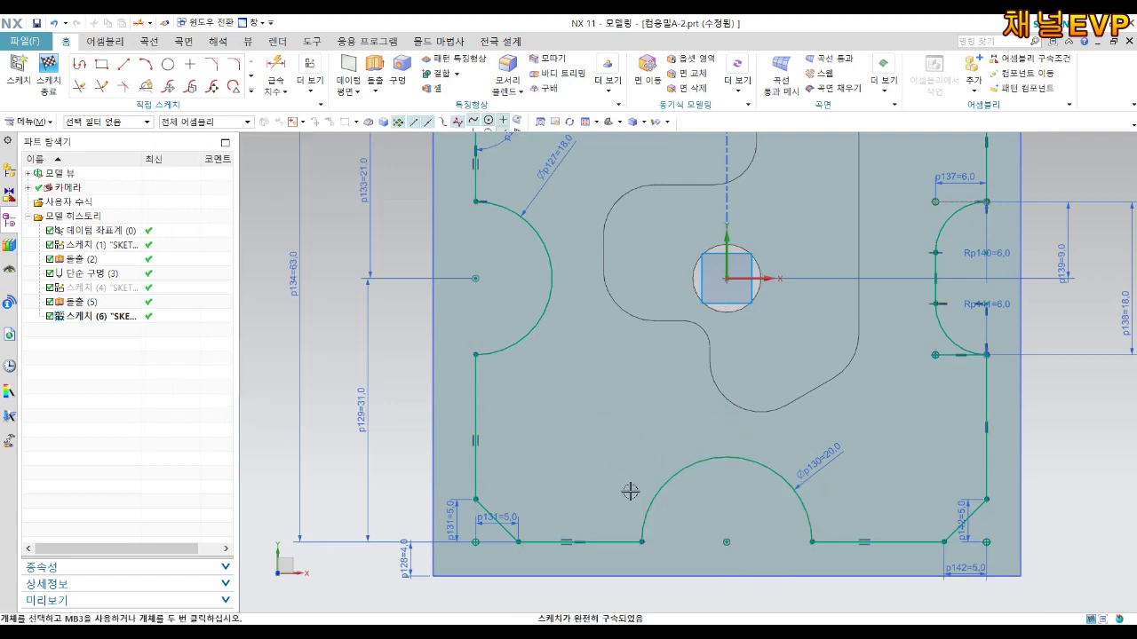
{"action": "scroll", "coordinate": [745, 507], "scroll_direction": "down", "scroll_amount": 3}
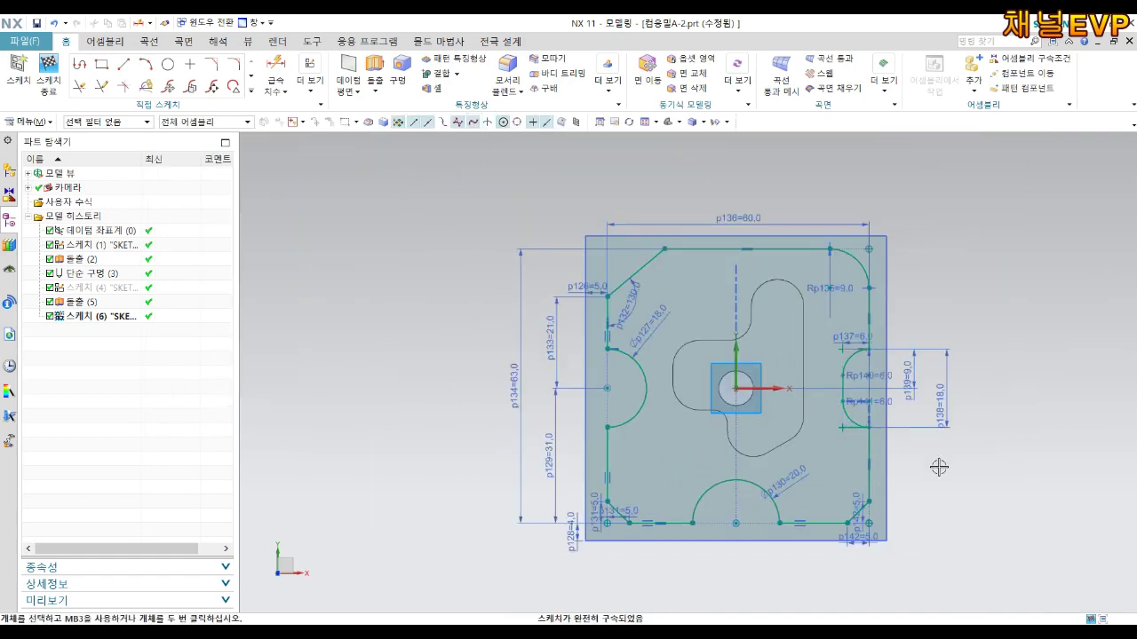
{"action": "key", "text": "Home"}
Extrude the pocket sketch's region boundary 6 mm and subtract it from the block
{"action": "left_click", "coordinate": [42, 75]}
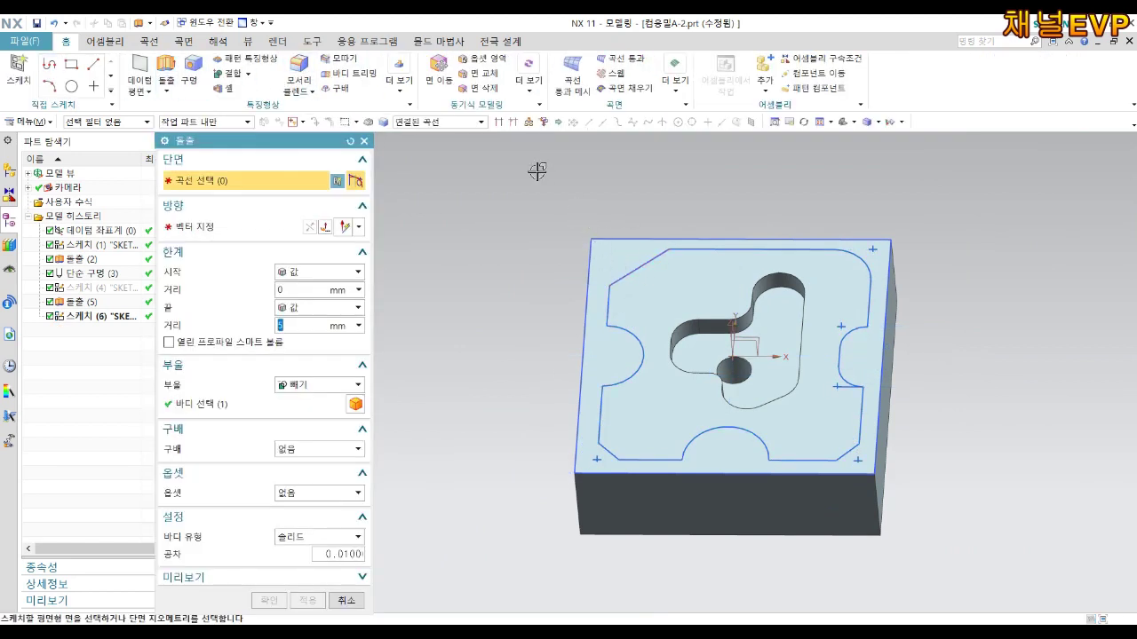
{"action": "left_click", "coordinate": [463, 126]}
{"action": "left_click", "coordinate": [429, 212]}
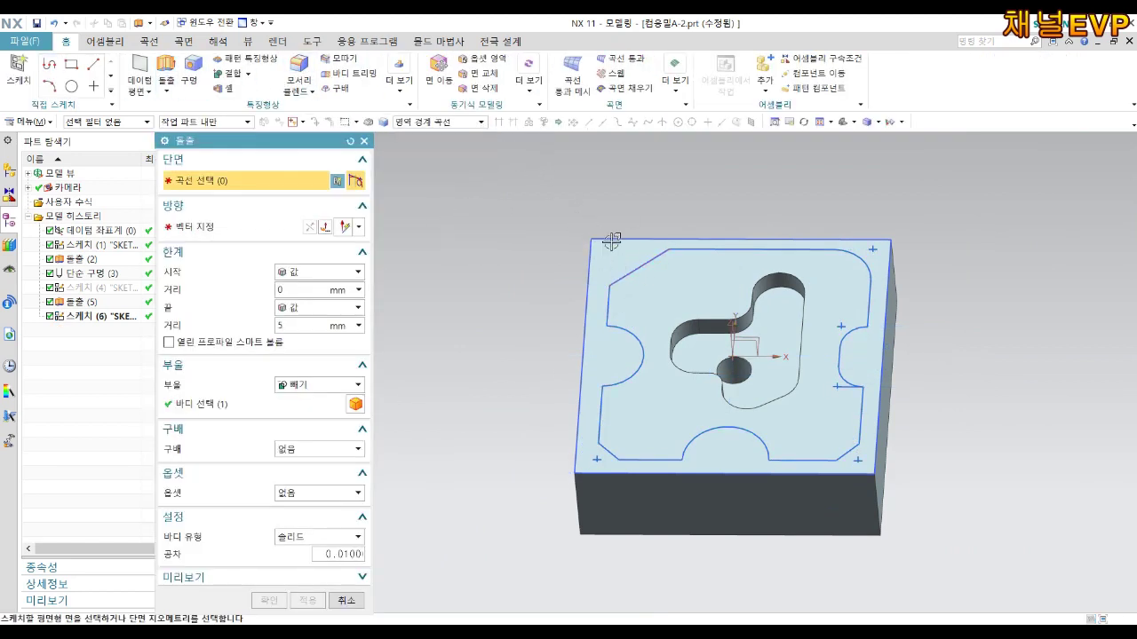
{"action": "left_click", "coordinate": [620, 252]}
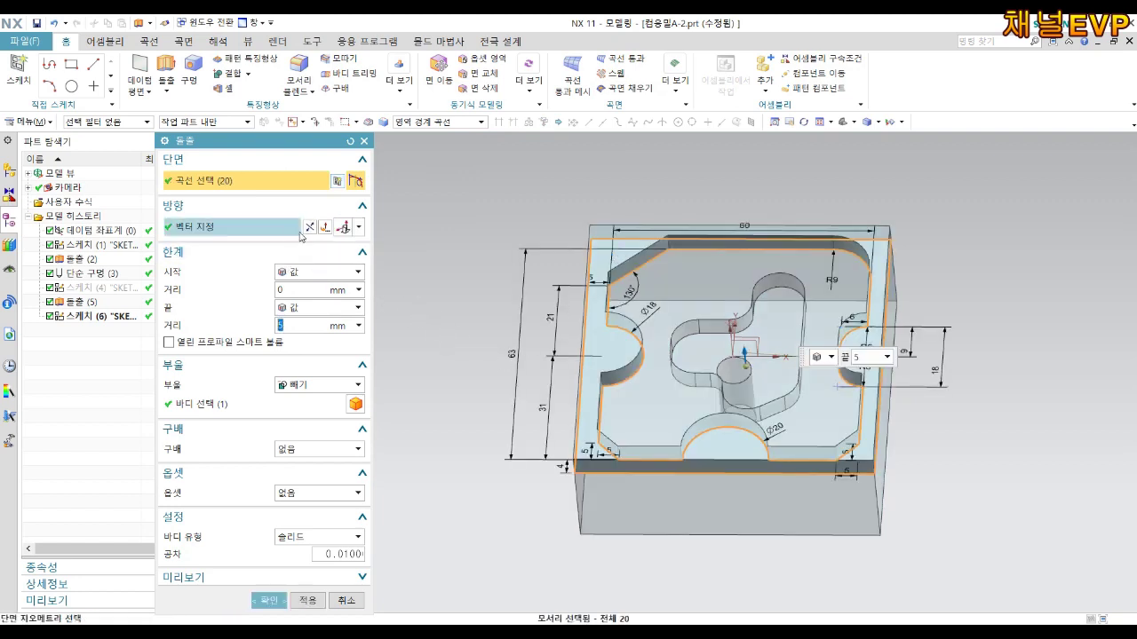
{"action": "double_click", "coordinate": [299, 326]}
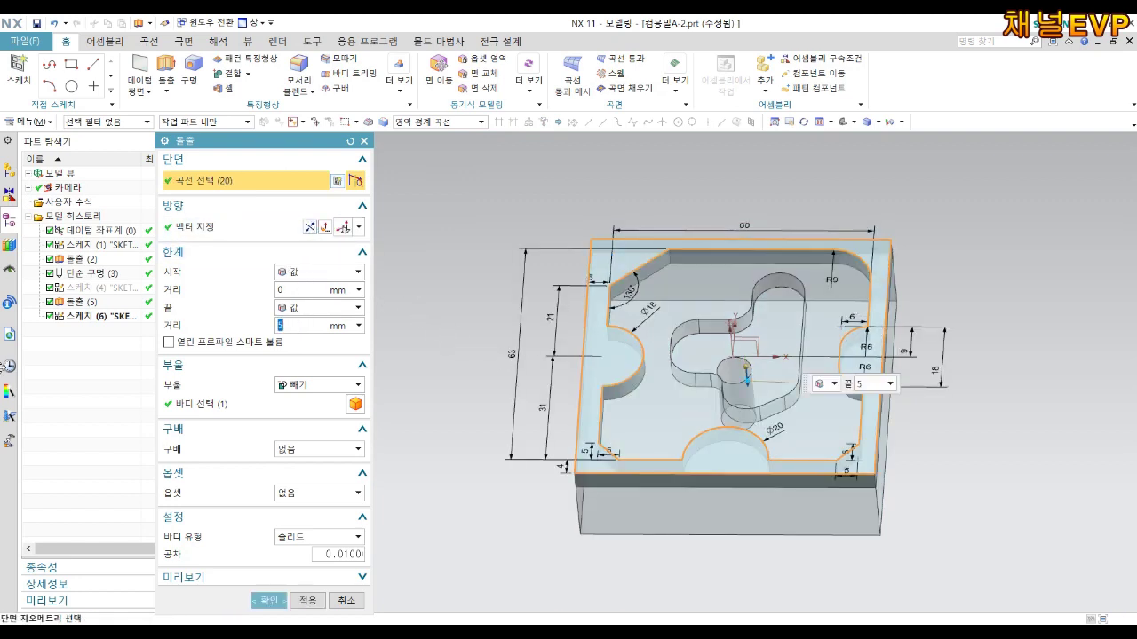
{"action": "type", "text": "6"}
{"action": "key", "text": "Return"}
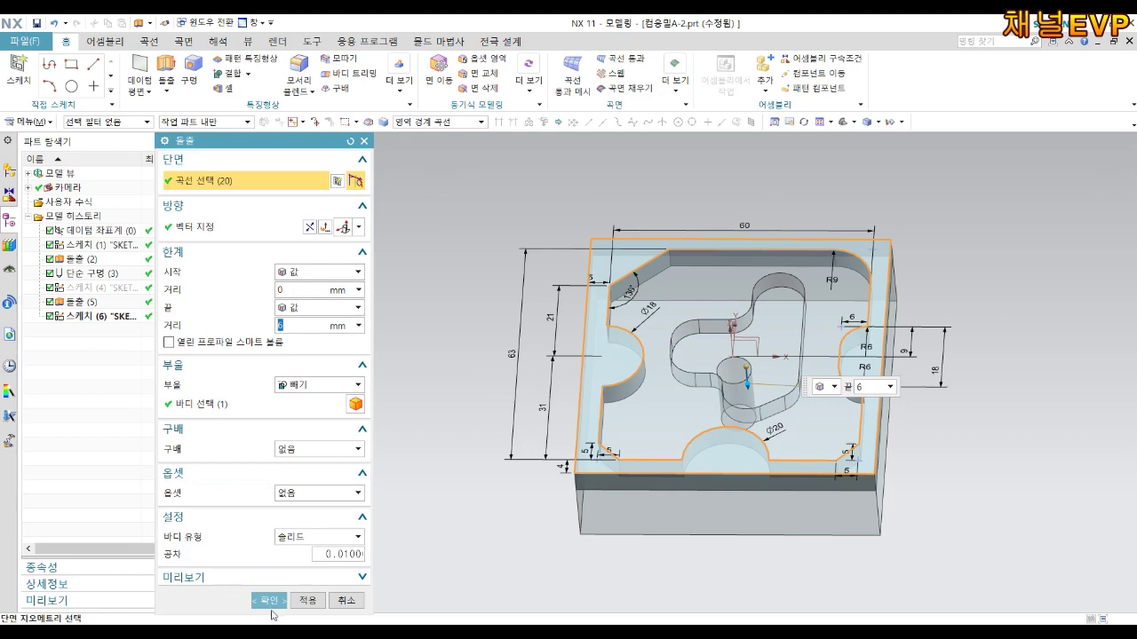
{"action": "left_click", "coordinate": [269, 601]}
{"action": "scroll", "coordinate": [680, 515], "scroll_direction": "up", "scroll_amount": 2}
Hide the first sketch and pocket Sketch (6), then inspect the pocketed block
{"action": "scroll", "coordinate": [786, 406], "scroll_direction": "up", "scroll_amount": 1}
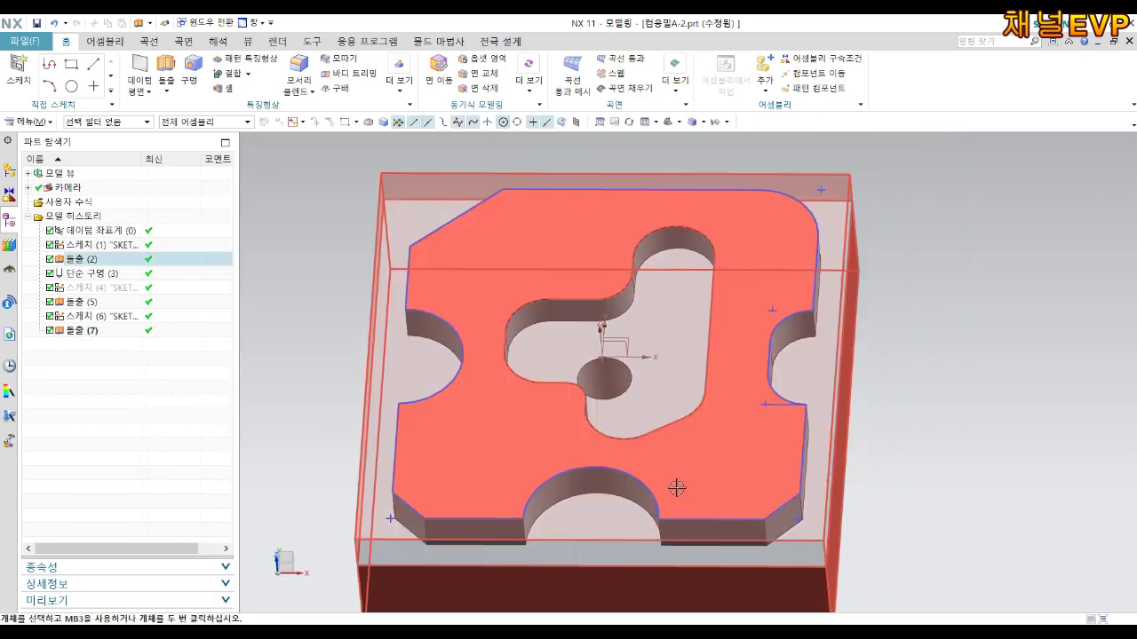
{"action": "right_click", "coordinate": [686, 177]}
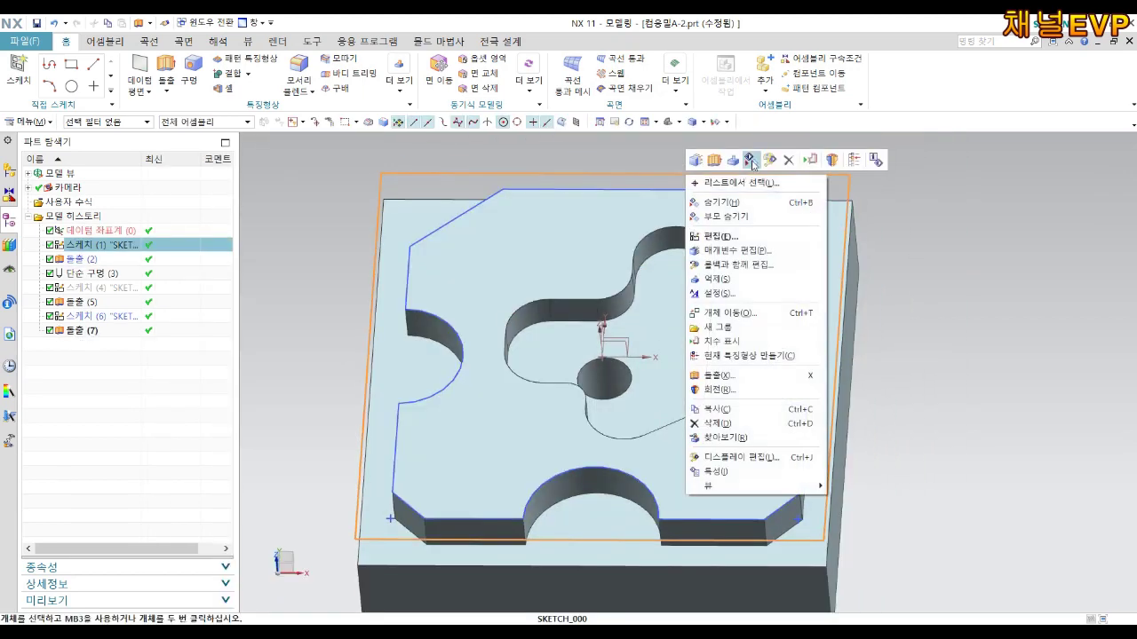
{"action": "key", "text": "Escape"}
{"action": "left_click", "coordinate": [720, 190]}
{"action": "right_click", "coordinate": [721, 190]}
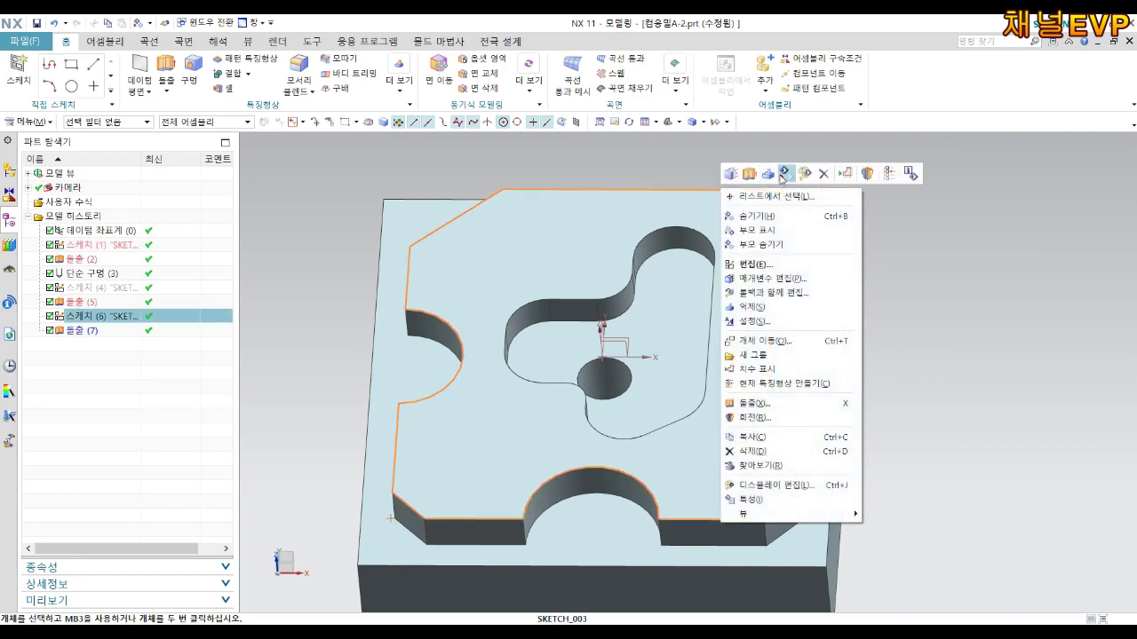
{"action": "left_click", "coordinate": [781, 177]}
{"action": "middle_click_drag", "start_coordinate": [794, 190], "coordinate": [849, 234]}
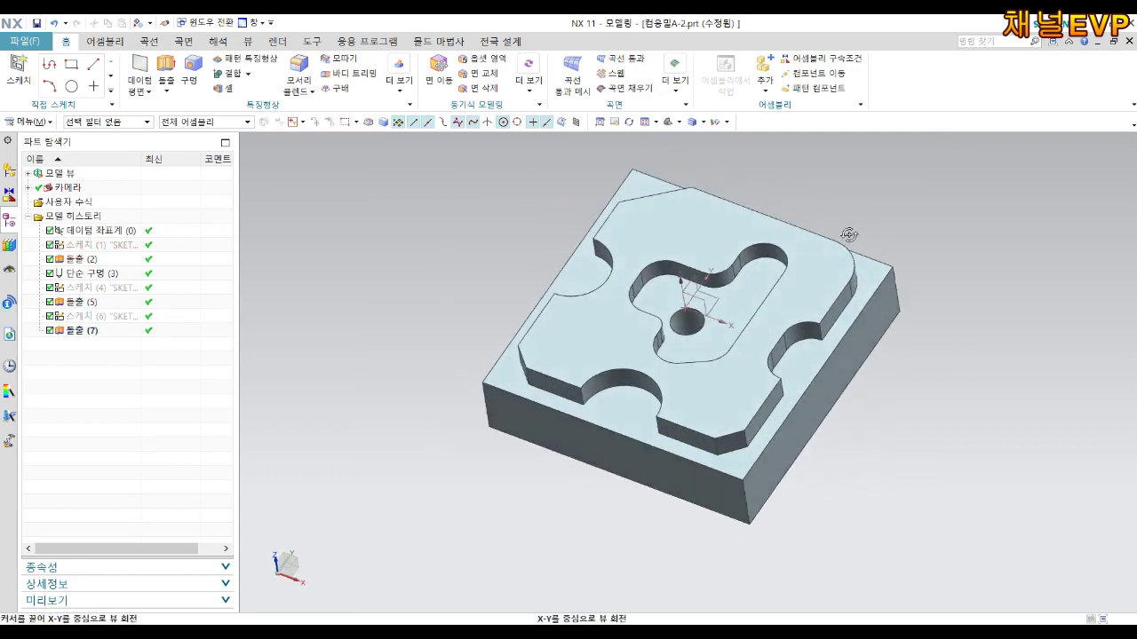
{"action": "scroll", "coordinate": [849, 235], "scroll_direction": "up", "scroll_amount": 1}
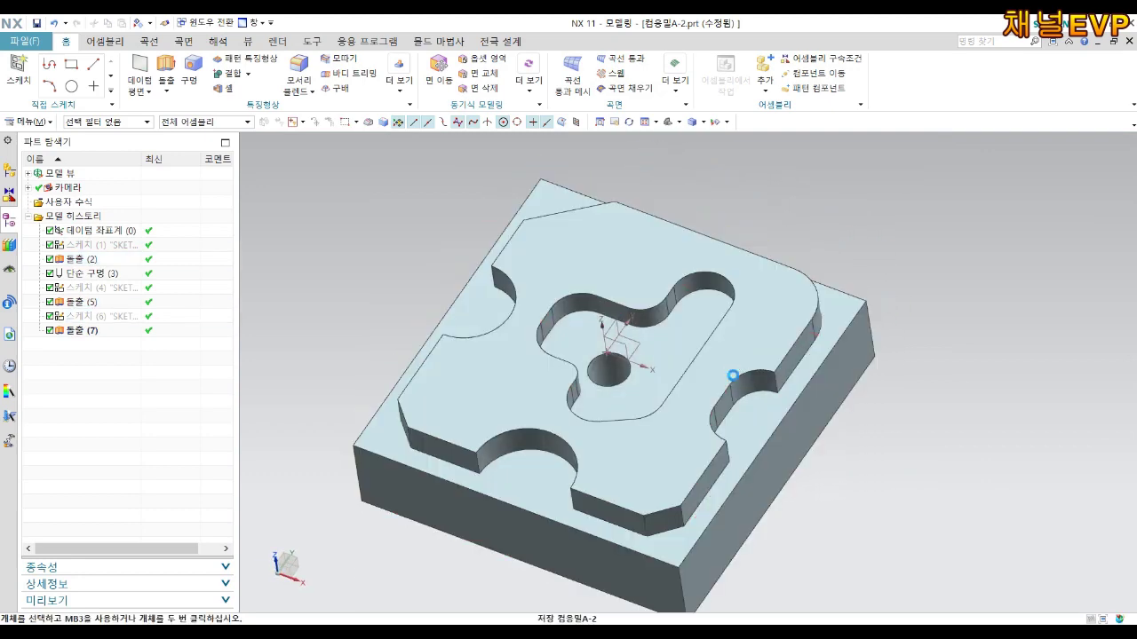
{"action": "mouse_move", "coordinate": [733, 376]}
{"action": "middle_mouse_down"}
{"action": "mouse_move", "coordinate": [755, 403]}
{"action": "mouse_move", "coordinate": [751, 365]}
{"action": "mouse_move", "coordinate": [716, 330]}
{"action": "middle_mouse_up"}
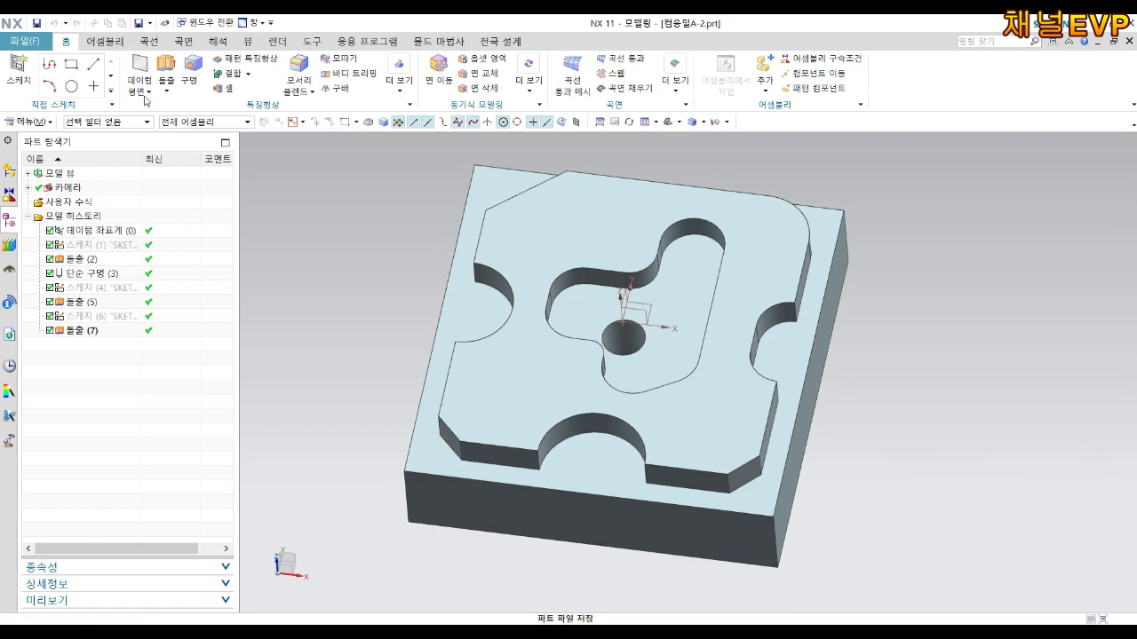
Create a new drawing of the plate from the A2 - 크기 drawing template
{"action": "left_click", "coordinate": [31, 42]}
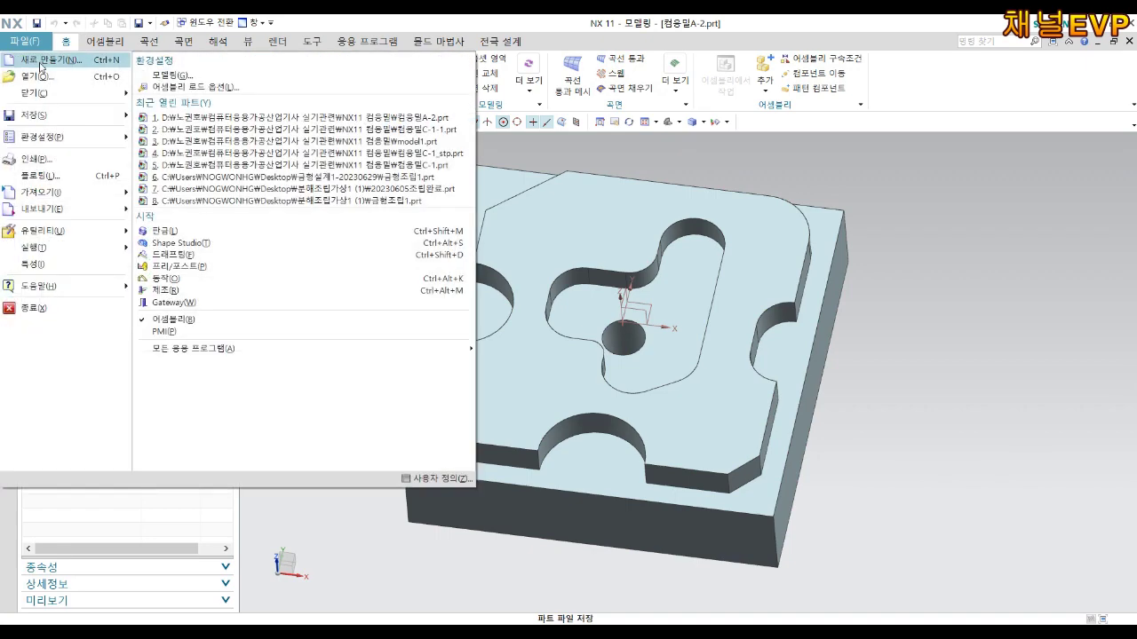
{"action": "left_click", "coordinate": [39, 58]}
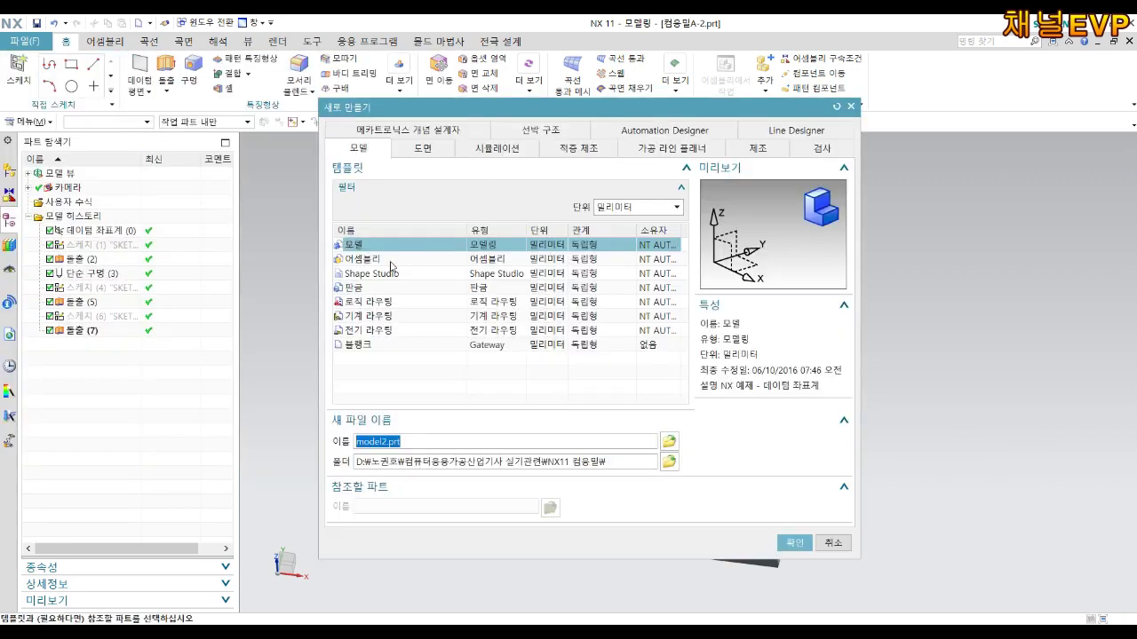
{"action": "left_click", "coordinate": [421, 148]}
{"action": "left_click", "coordinate": [376, 273]}
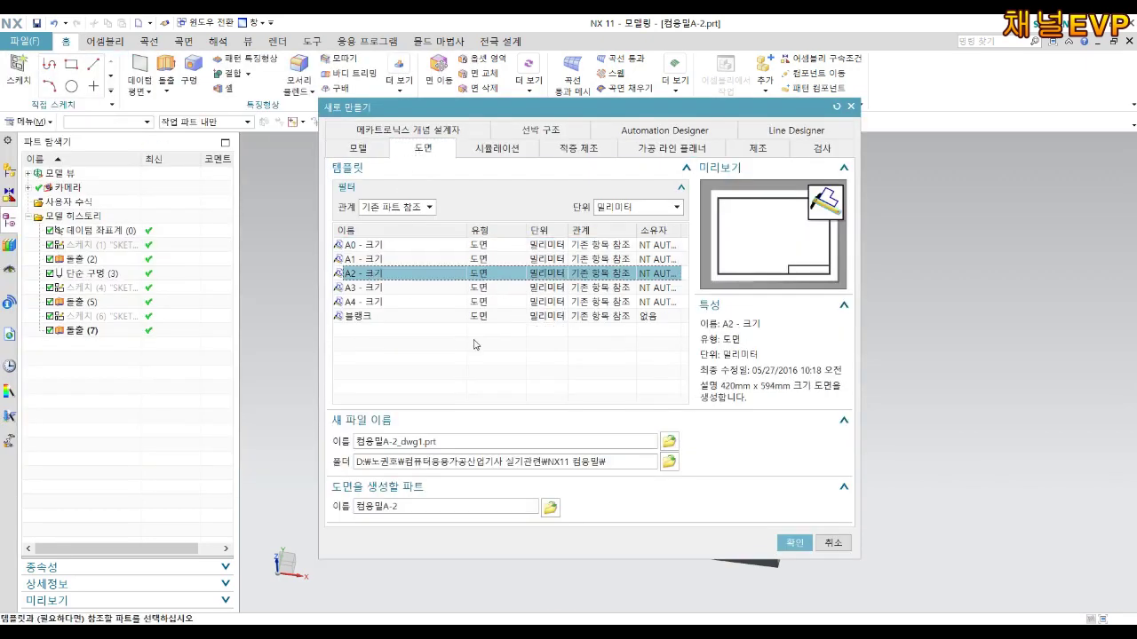
{"action": "left_click", "coordinate": [788, 541]}
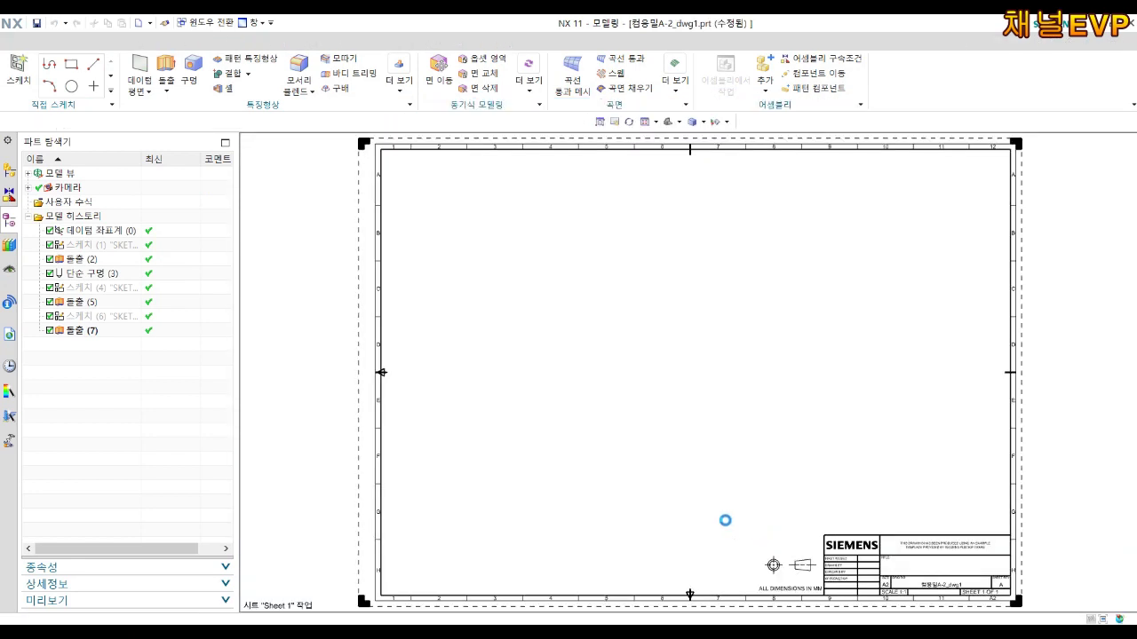
Skip the title block and place the plate's top view on the sheet
{"action": "left_click", "coordinate": [355, 307]}
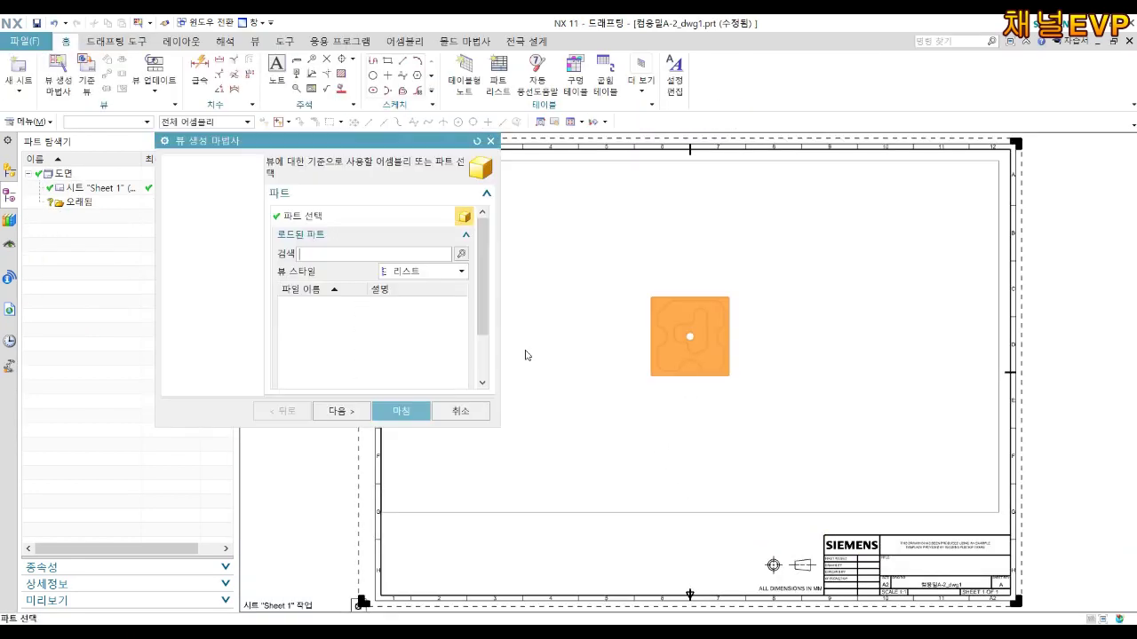
{"action": "left_click", "coordinate": [426, 413]}
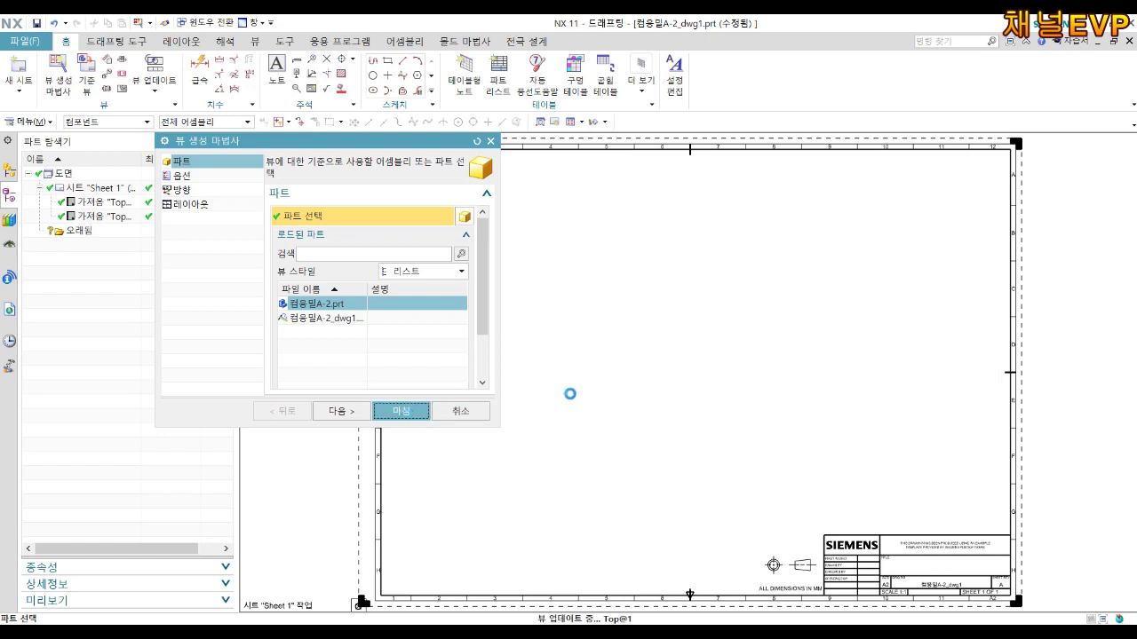
{"action": "scroll", "coordinate": [716, 405], "scroll_direction": "up", "scroll_amount": 5}
{"action": "scroll", "coordinate": [716, 405], "scroll_direction": "up", "scroll_amount": 1}
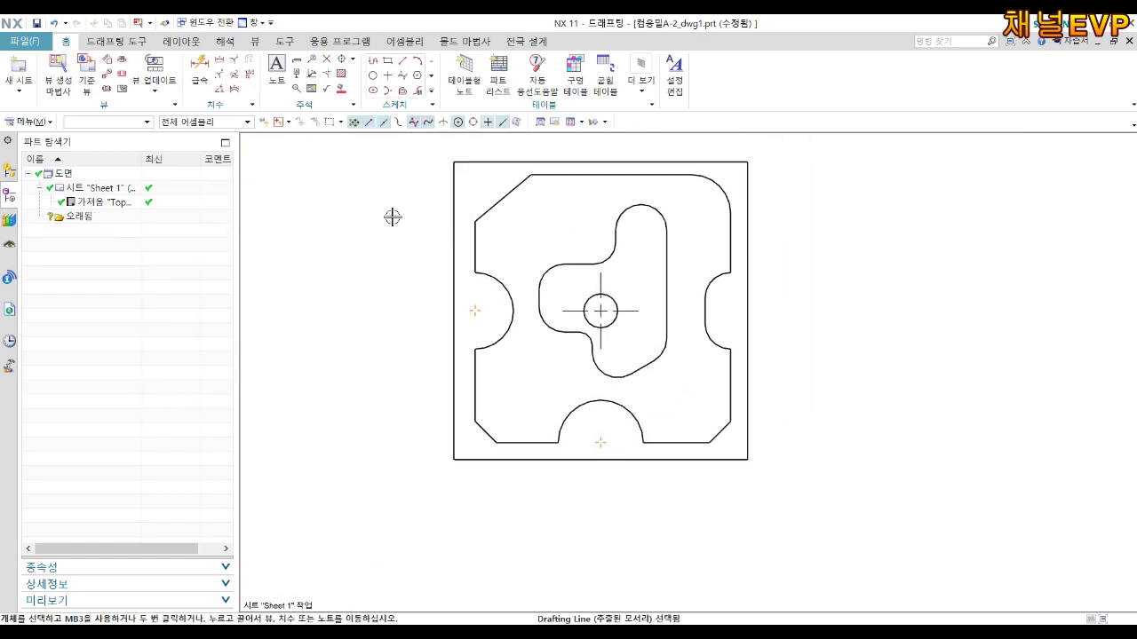
Review the top view's general settings and accept them
{"action": "double_click", "coordinate": [112, 203]}
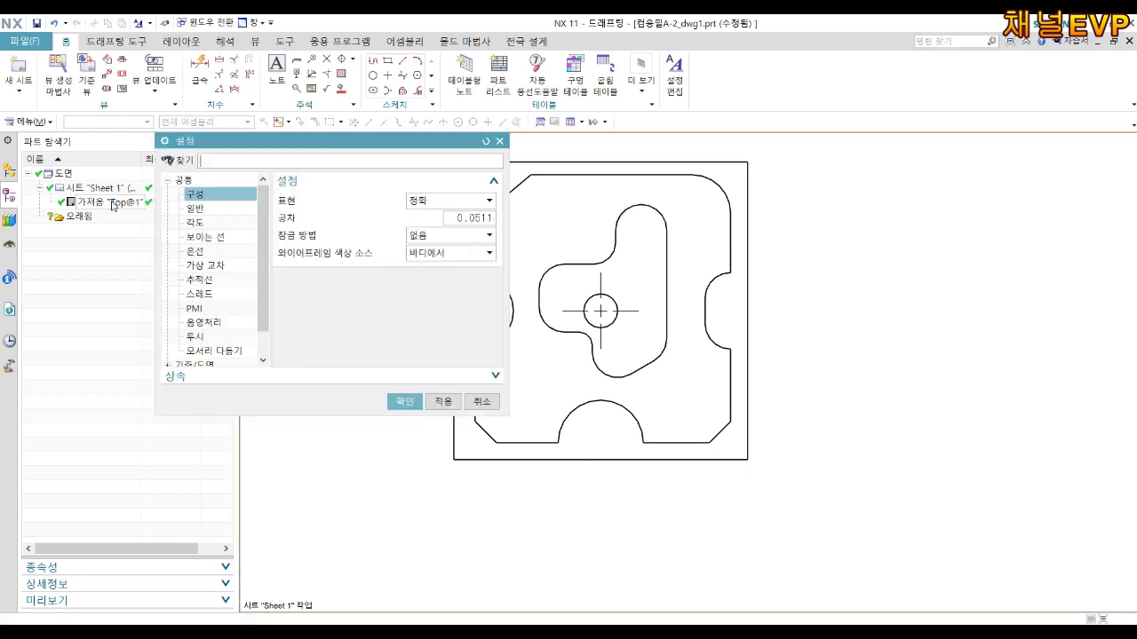
{"action": "left_click", "coordinate": [195, 208]}
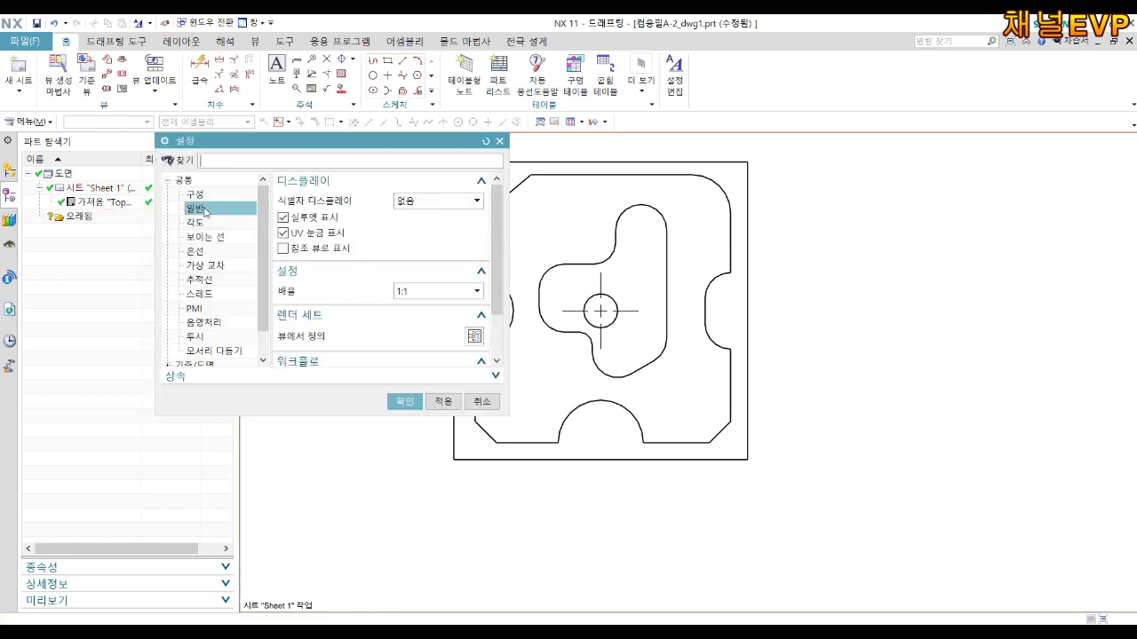
{"action": "left_click", "coordinate": [407, 404]}
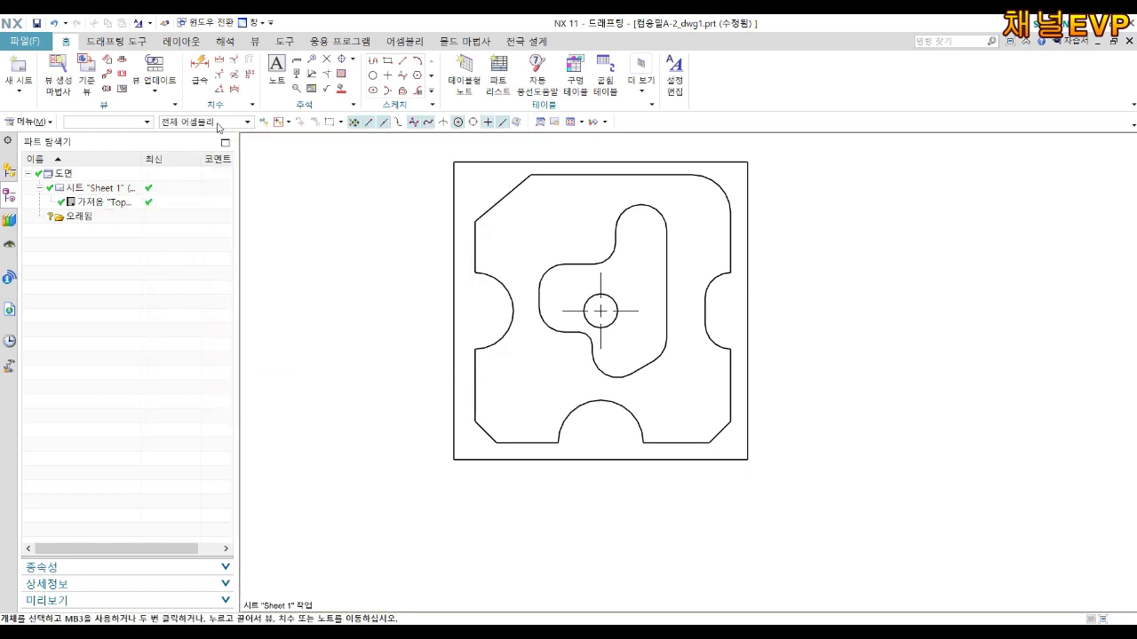
{"action": "left_click", "coordinate": [200, 71]}
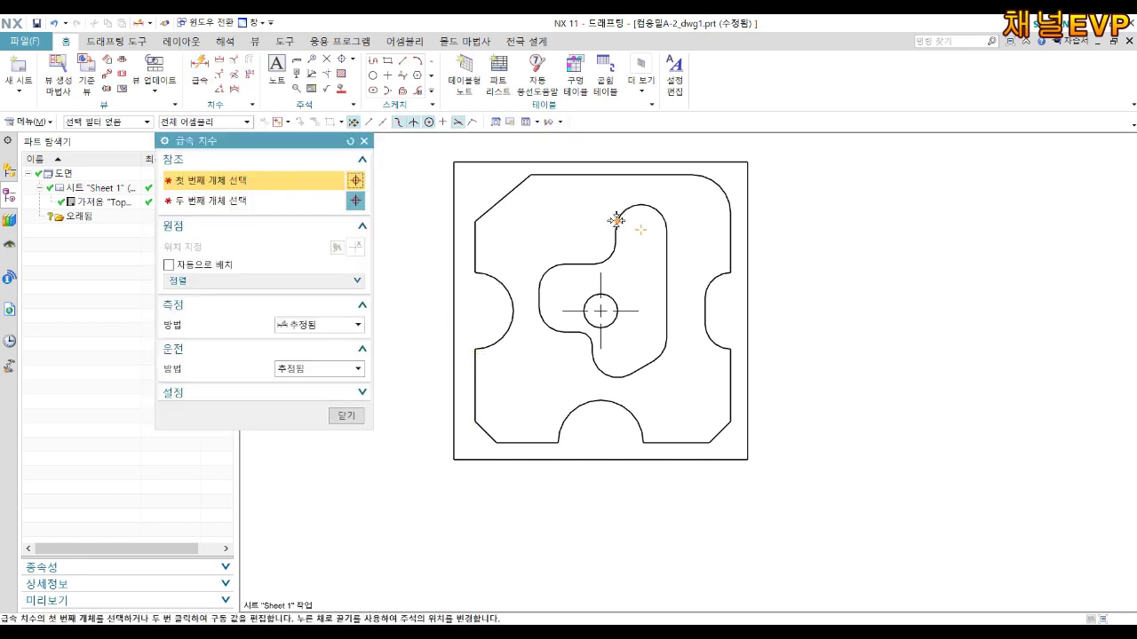
Dimension 5, 34,5 and 38 horizontally above the plate from its left edge
{"action": "middle_click_drag", "start_coordinate": [616, 220], "coordinate": [617, 329], "text": "shift"}
{"action": "left_click", "coordinate": [457, 279]}
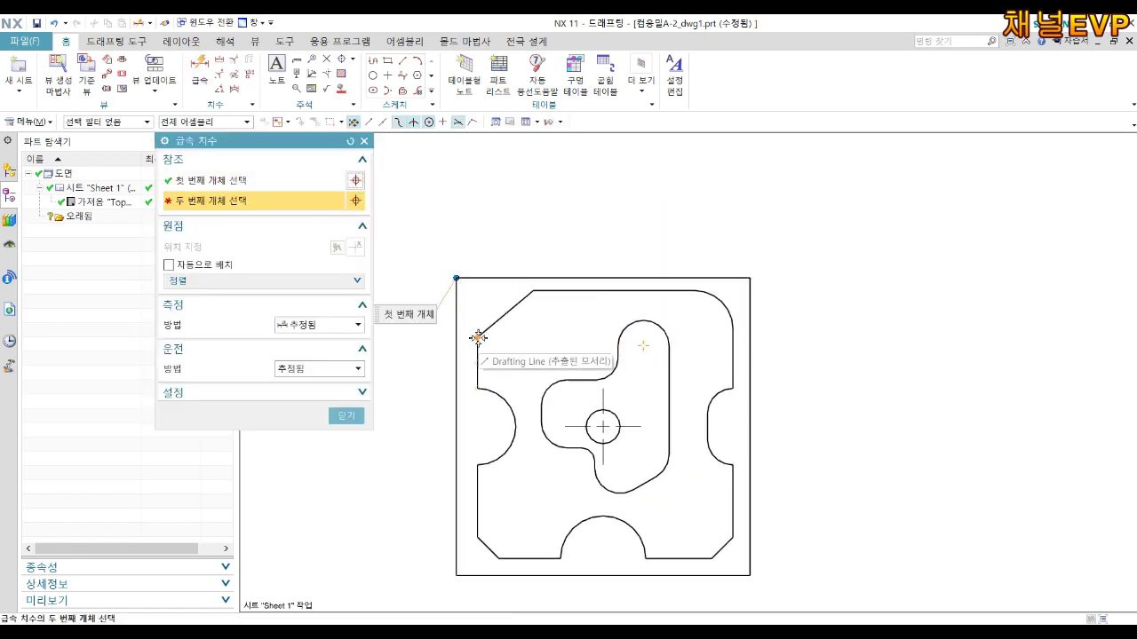
{"action": "left_click", "coordinate": [478, 338]}
{"action": "left_click", "coordinate": [465, 254]}
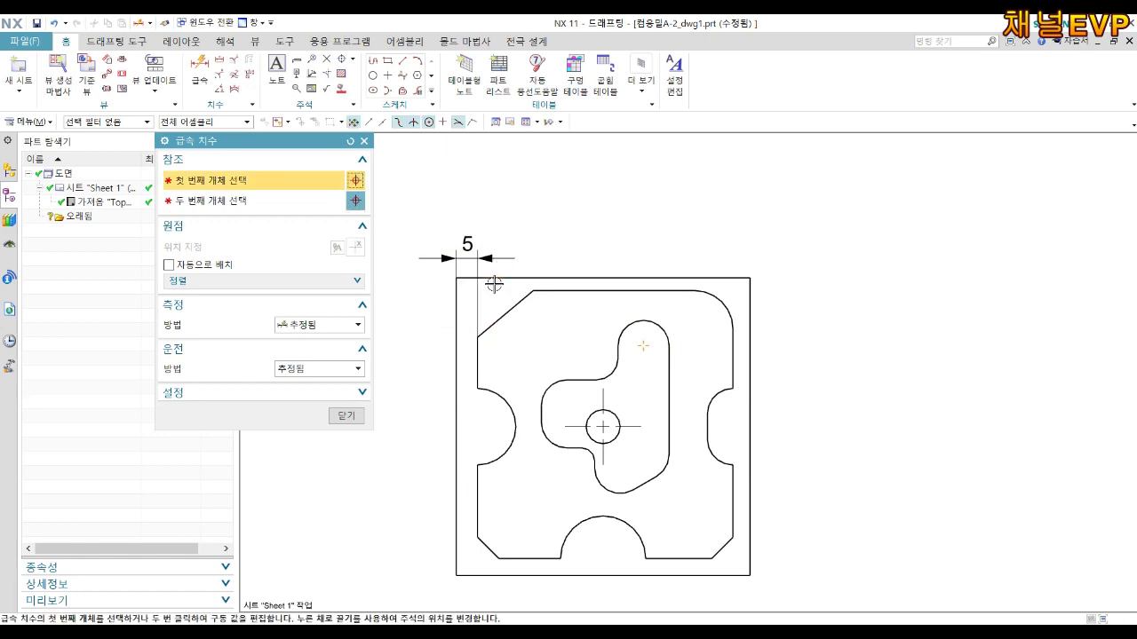
{"action": "left_click", "coordinate": [456, 279]}
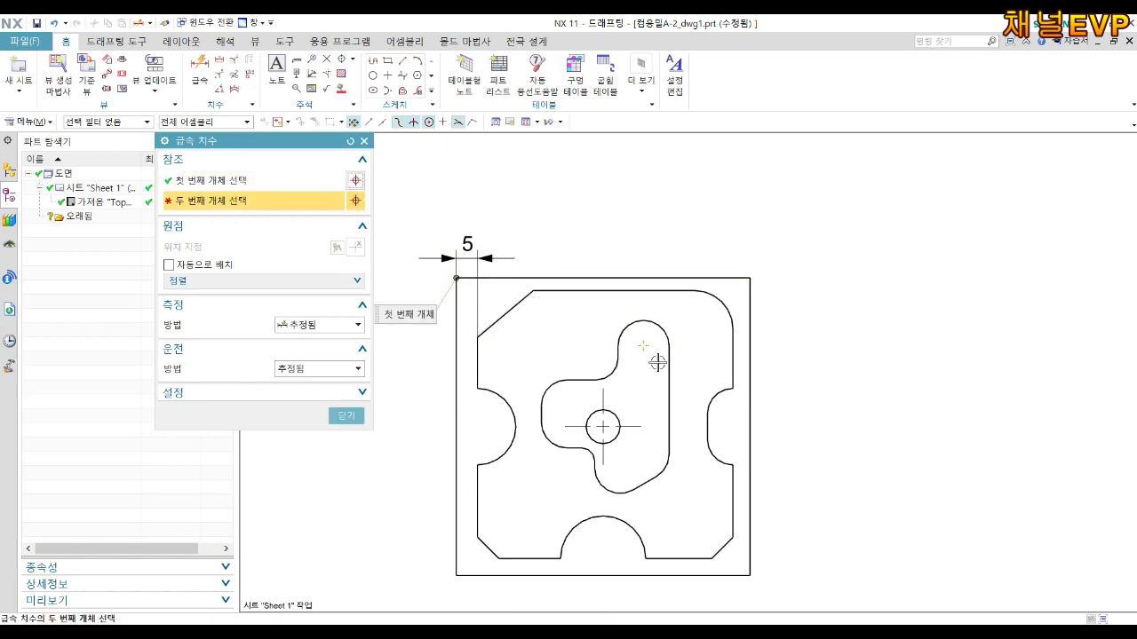
{"action": "left_click", "coordinate": [603, 427]}
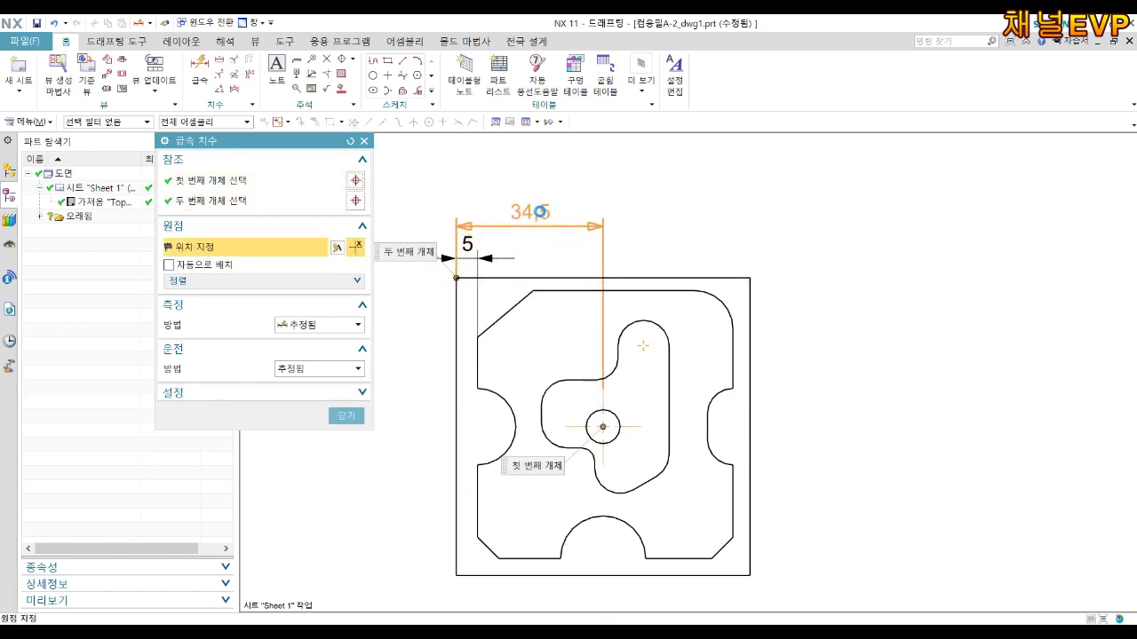
{"action": "left_click", "coordinate": [540, 211]}
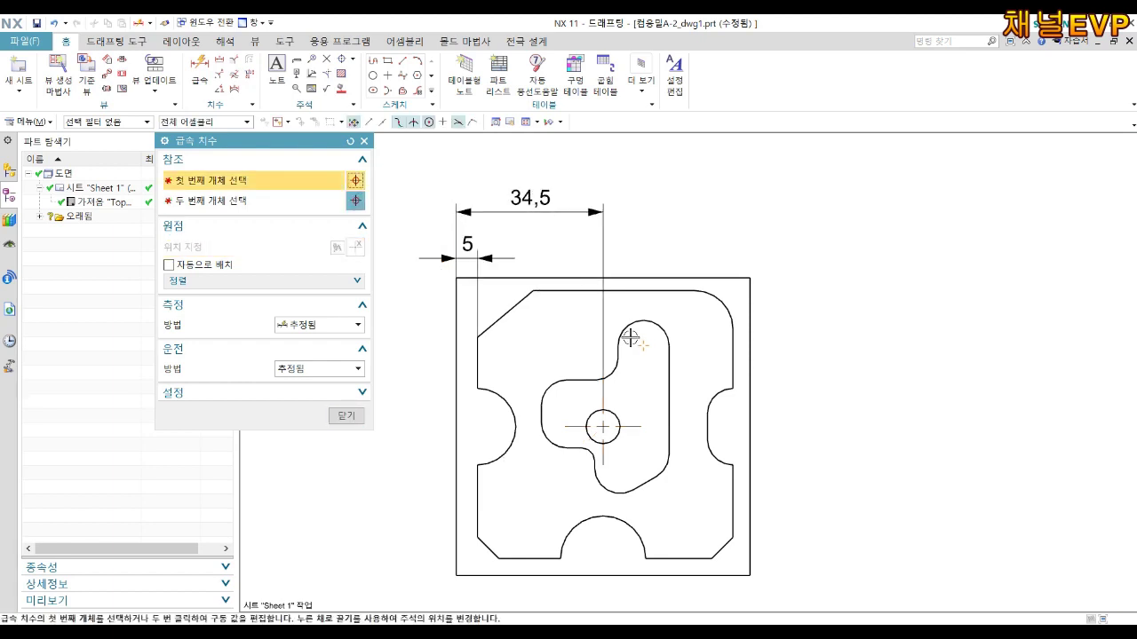
{"action": "left_click", "coordinate": [619, 354]}
{"action": "left_click", "coordinate": [453, 298]}
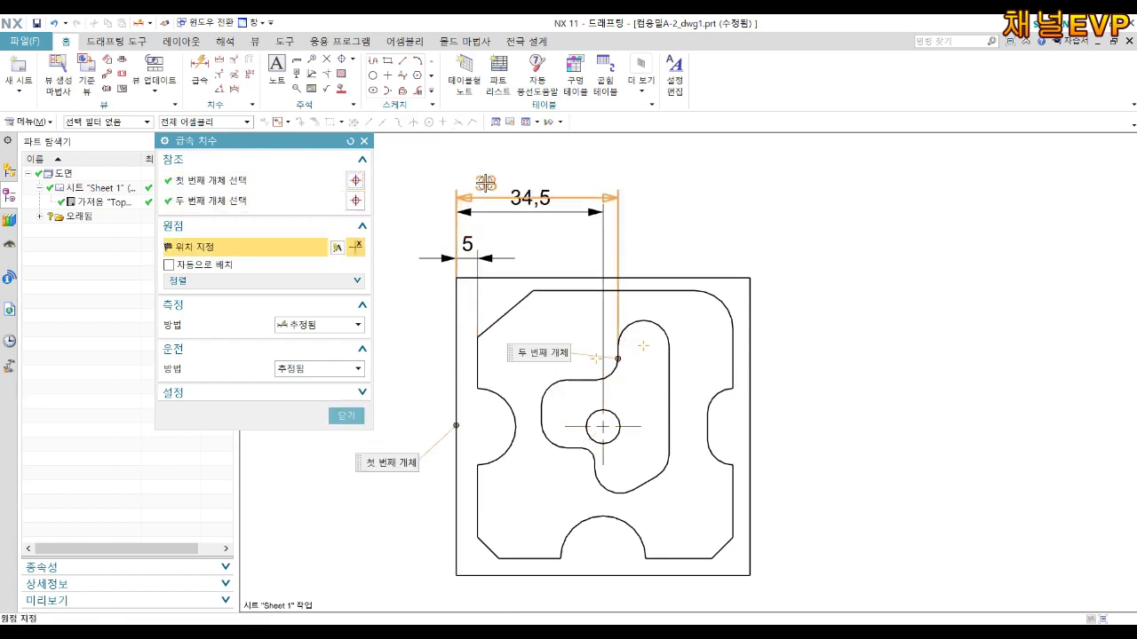
{"action": "left_click", "coordinate": [516, 166]}
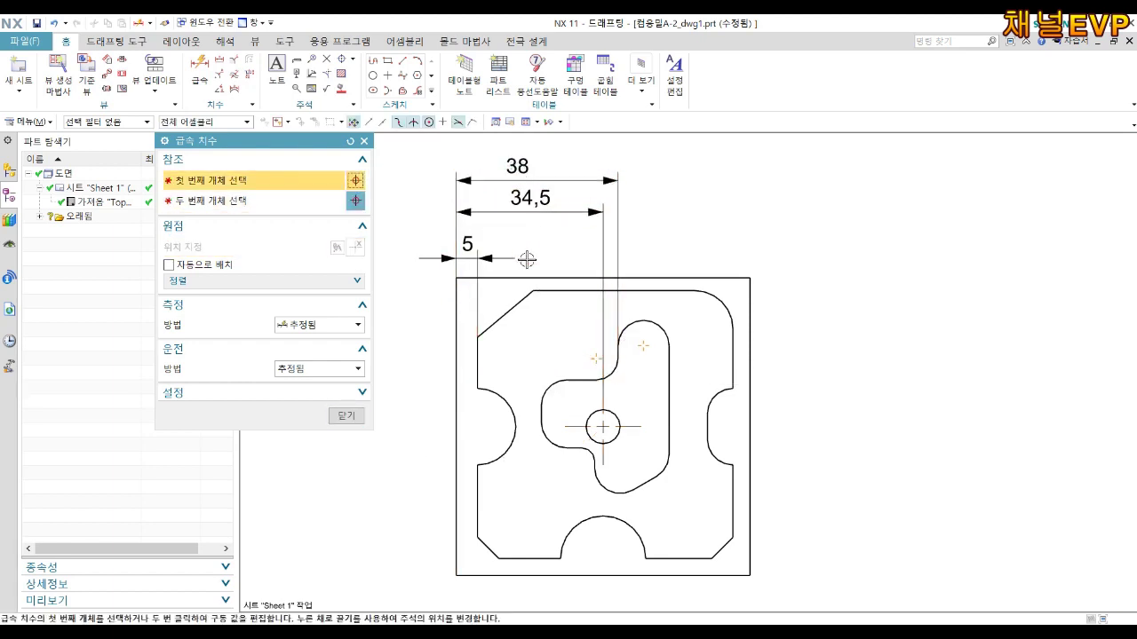
Add the 60 dimension above the others, discarding an accidental 90° angle dimension
{"action": "left_click", "coordinate": [477, 362]}
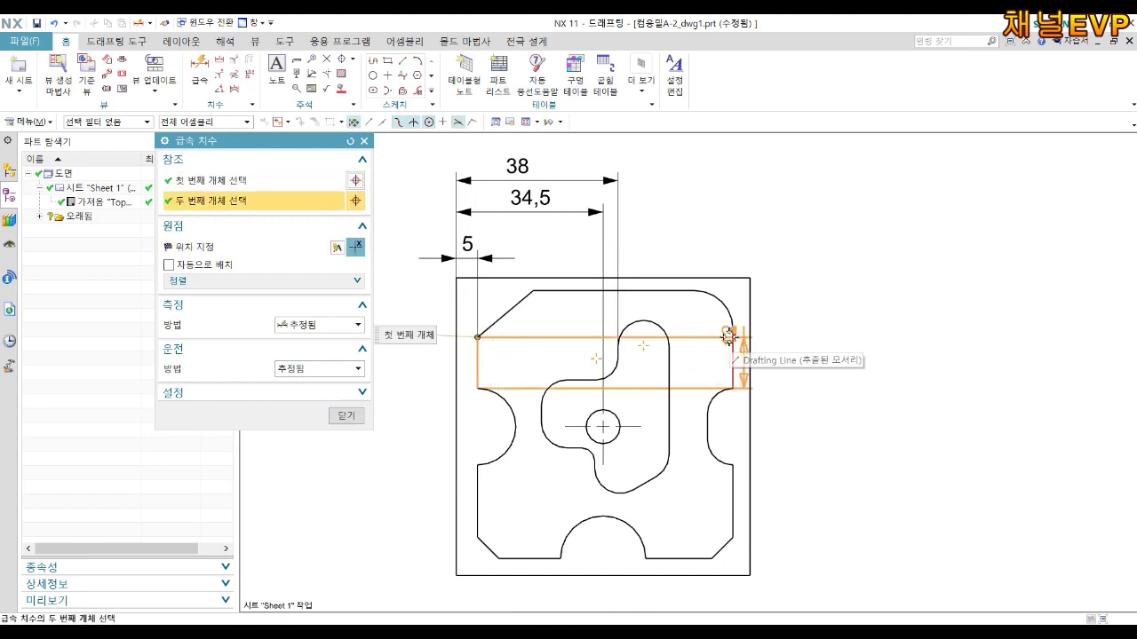
{"action": "left_click", "coordinate": [733, 329]}
{"action": "left_click", "coordinate": [610, 138]}
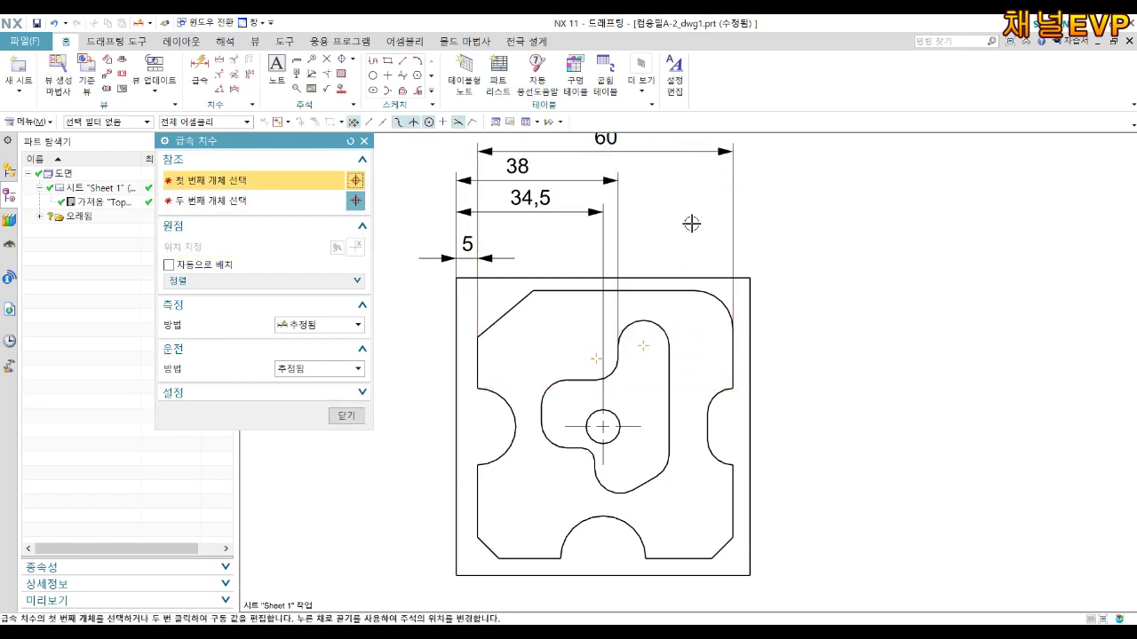
{"action": "middle_click_drag", "start_coordinate": [750, 289], "coordinate": [748, 315], "text": "shift"}
{"action": "left_click", "coordinate": [743, 307]}
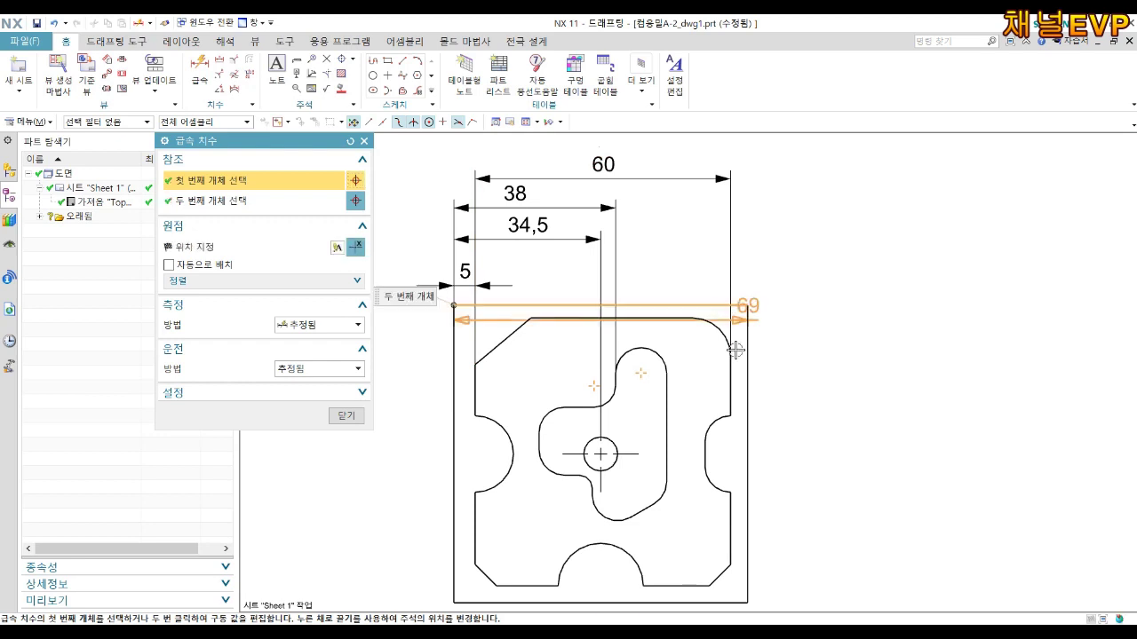
{"action": "left_click", "coordinate": [744, 588]}
{"action": "left_click", "coordinate": [746, 596]}
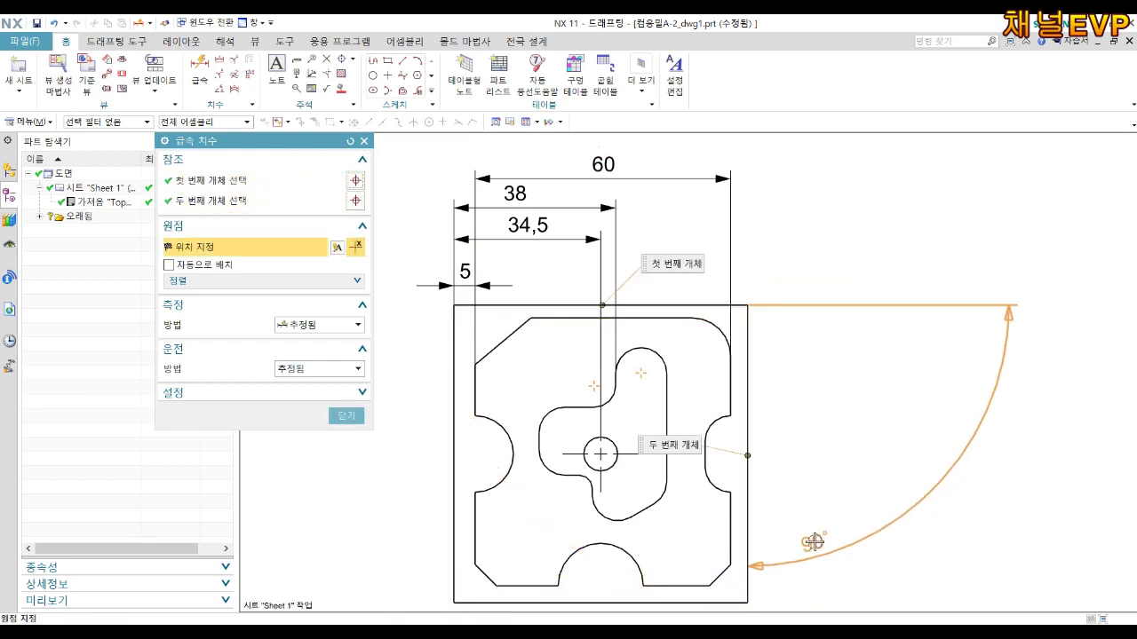
{"action": "key", "text": "Escape"}
{"action": "middle_click_drag", "start_coordinate": [690, 386], "coordinate": [692, 358], "text": "shift"}
{"action": "key", "text": "d"}
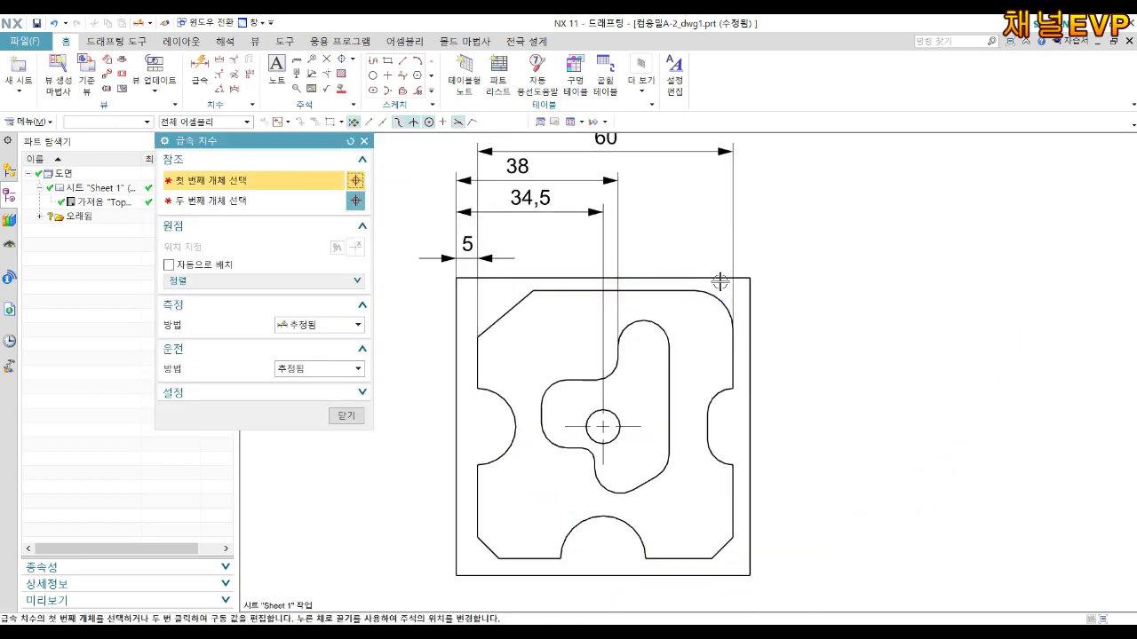
Add the overall 70 height at the right and 69 width below the plate
{"action": "left_click", "coordinate": [717, 271]}
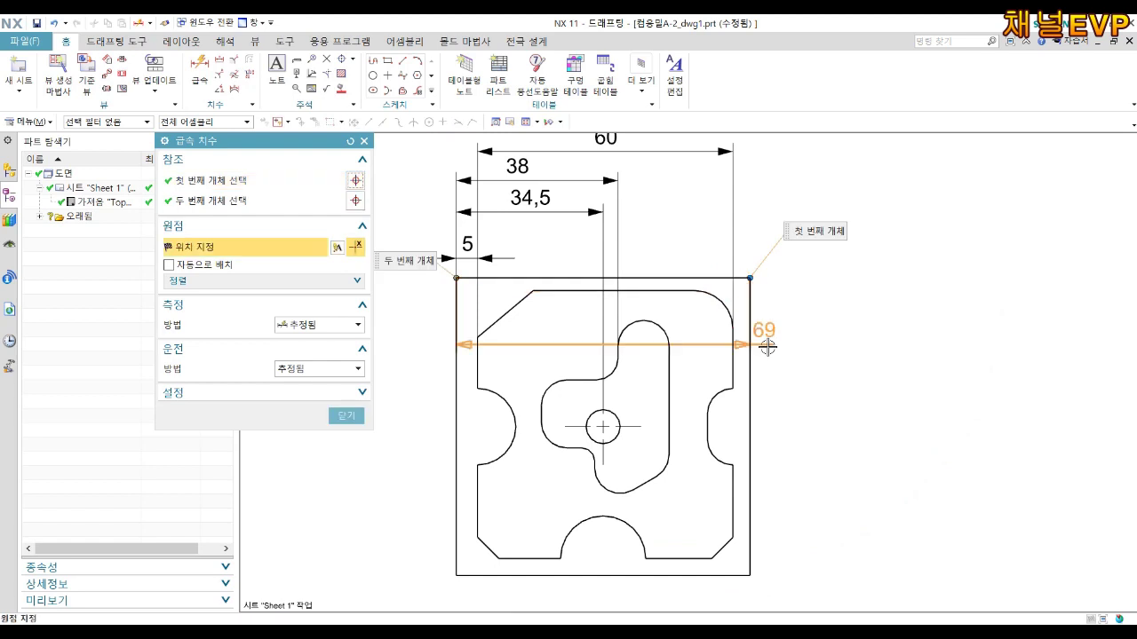
{"action": "left_click", "coordinate": [715, 575]}
{"action": "left_click", "coordinate": [817, 457]}
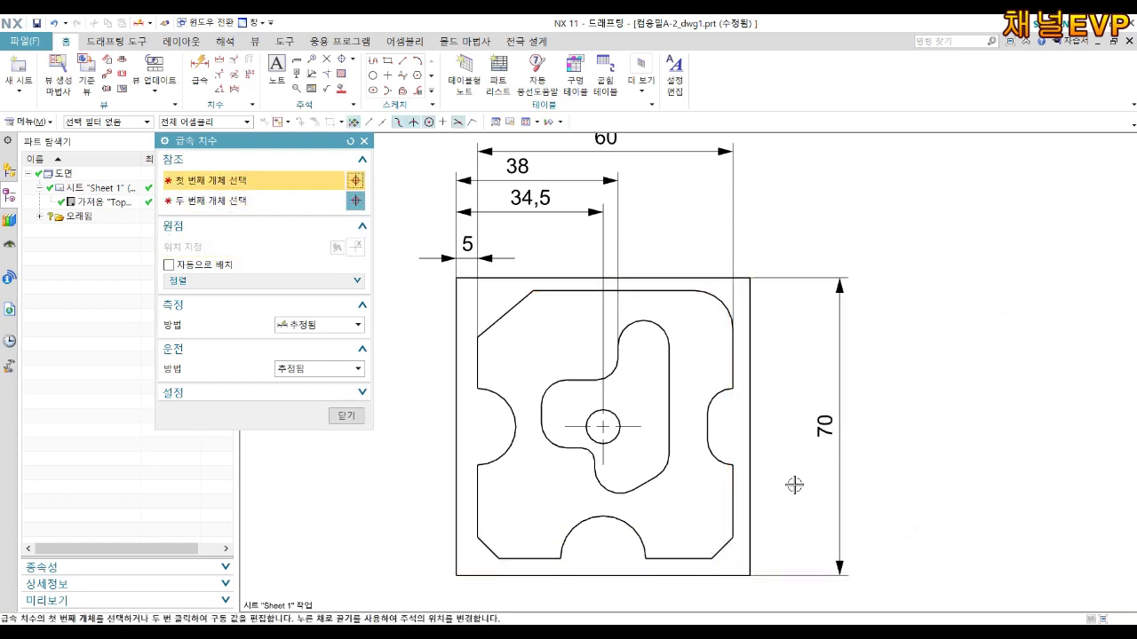
{"action": "middle_click_drag", "start_coordinate": [777, 478], "coordinate": [791, 366], "text": "shift"}
{"action": "left_click", "coordinate": [464, 428]}
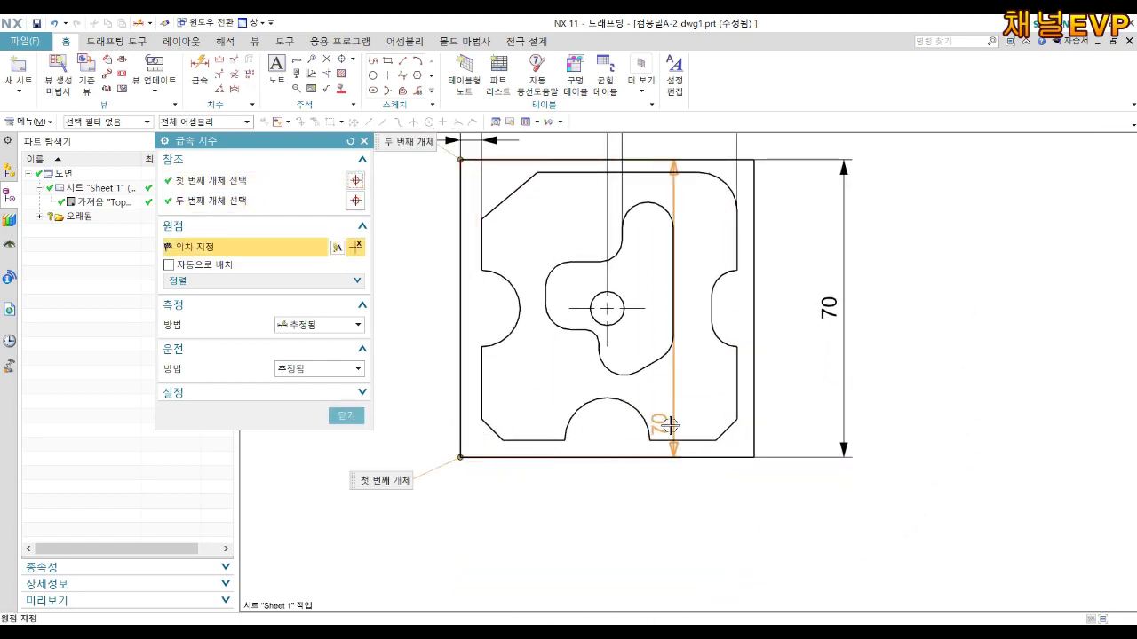
{"action": "left_click", "coordinate": [753, 431]}
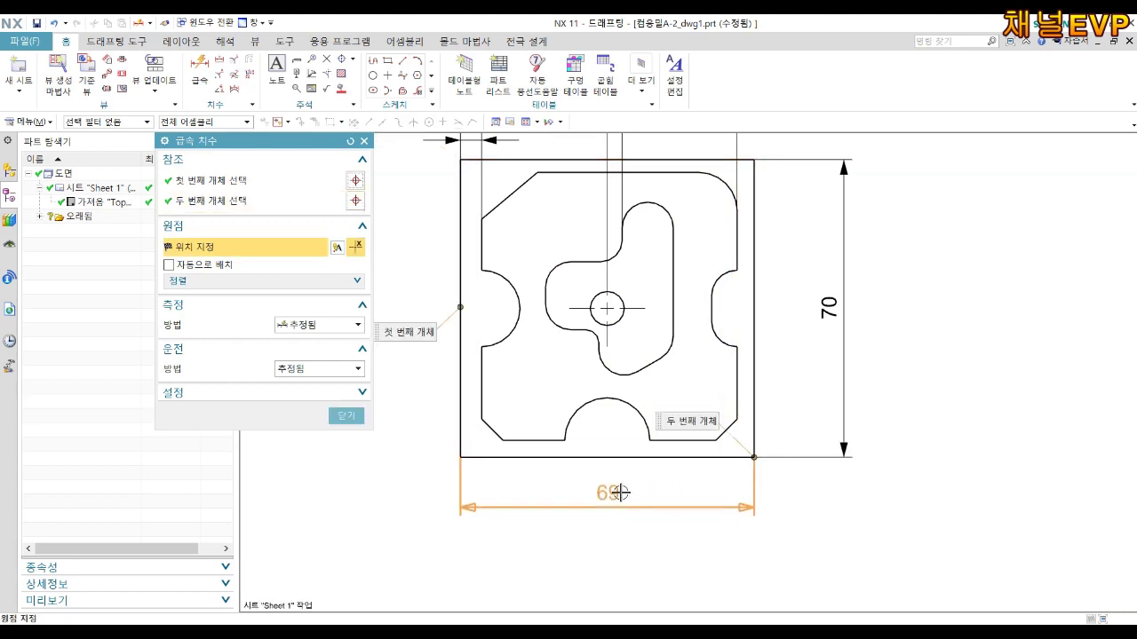
{"action": "left_click", "coordinate": [613, 491]}
{"action": "middle_click_drag", "start_coordinate": [727, 435], "coordinate": [768, 500], "text": "shift"}
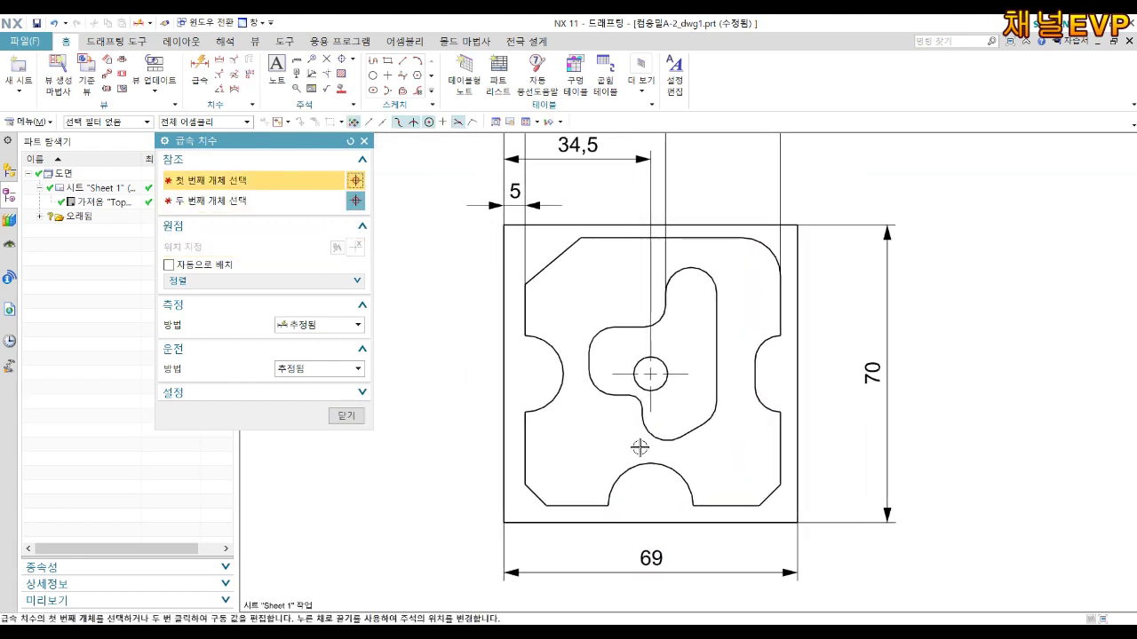
Place the vertical 21 dimension from the chamfer corner to the left notch's arc centre
{"action": "left_click", "coordinate": [525, 292]}
{"action": "key", "text": "Escape"}
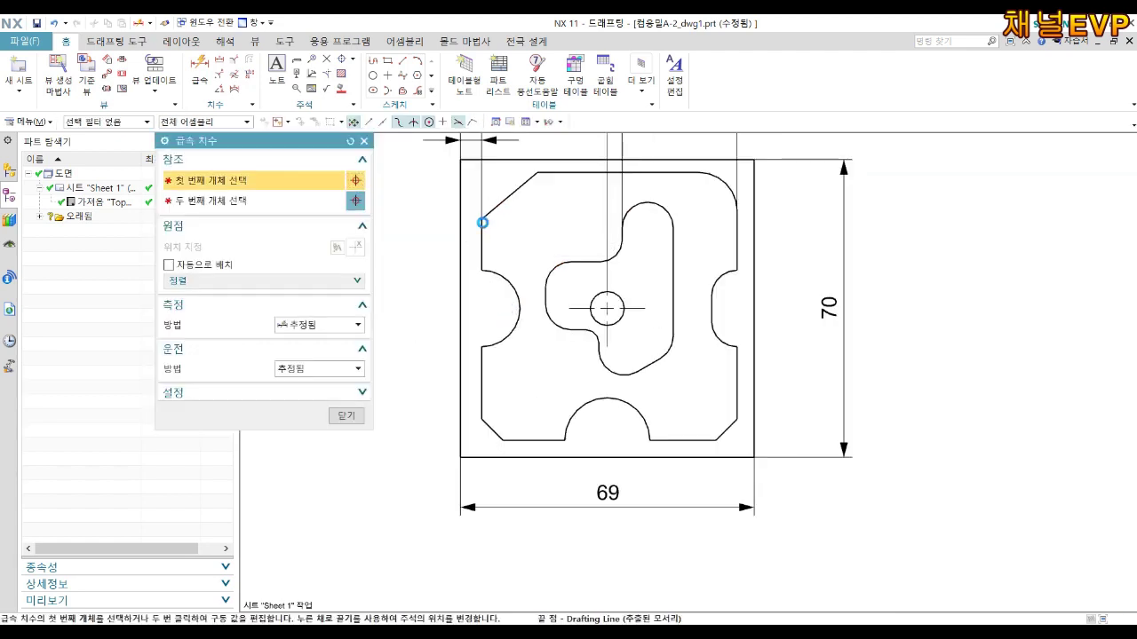
{"action": "left_click", "coordinate": [481, 218]}
{"action": "left_click", "coordinate": [484, 308]}
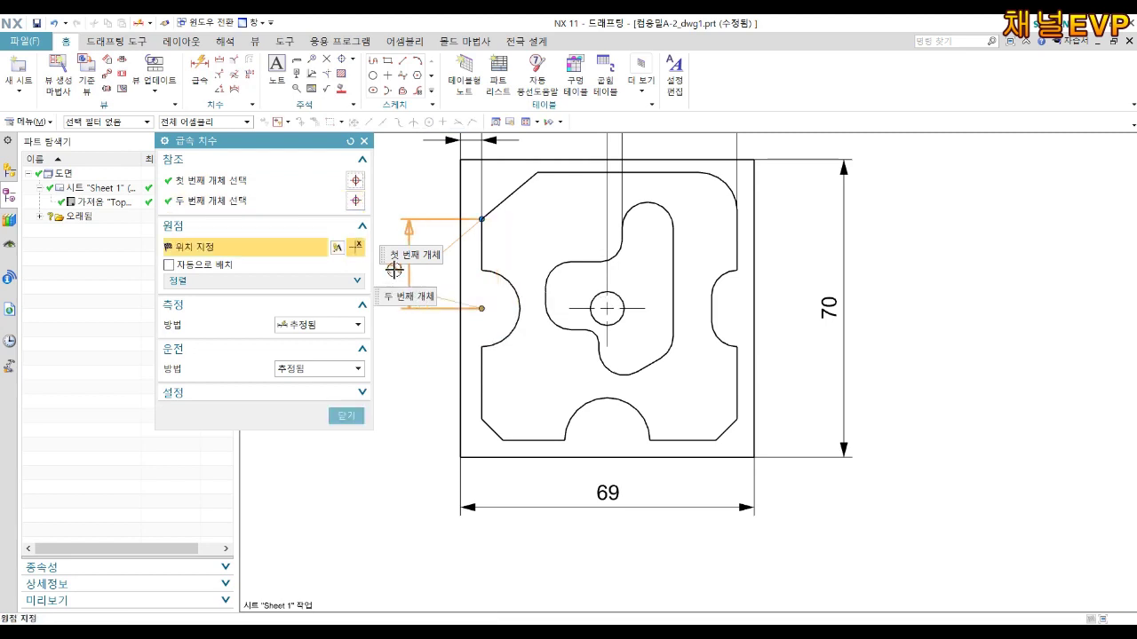
{"action": "middle_click_drag", "start_coordinate": [404, 284], "coordinate": [591, 289], "text": "shift"}
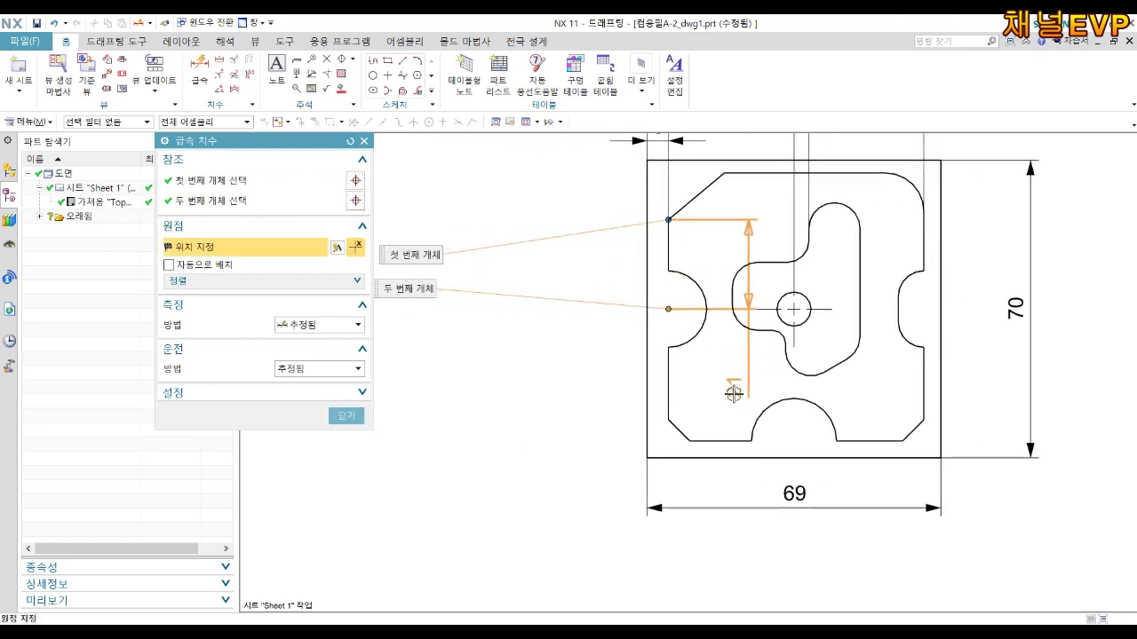
{"action": "left_click", "coordinate": [581, 302]}
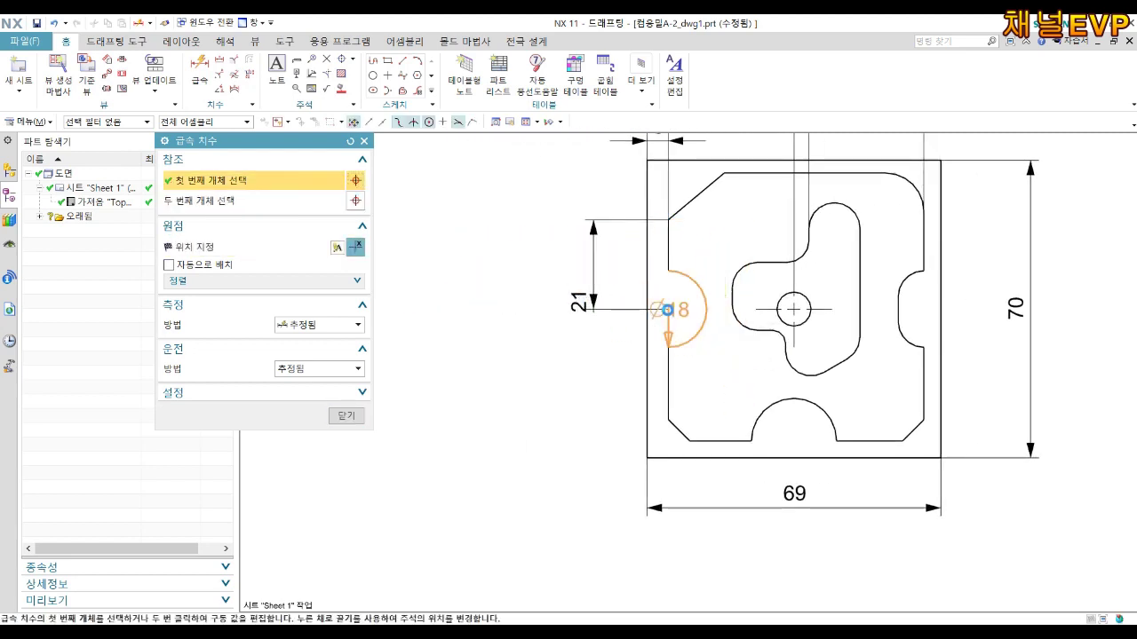
Add the vertical 31 and 4 dimensions down the left side
{"action": "left_click", "coordinate": [664, 309]}
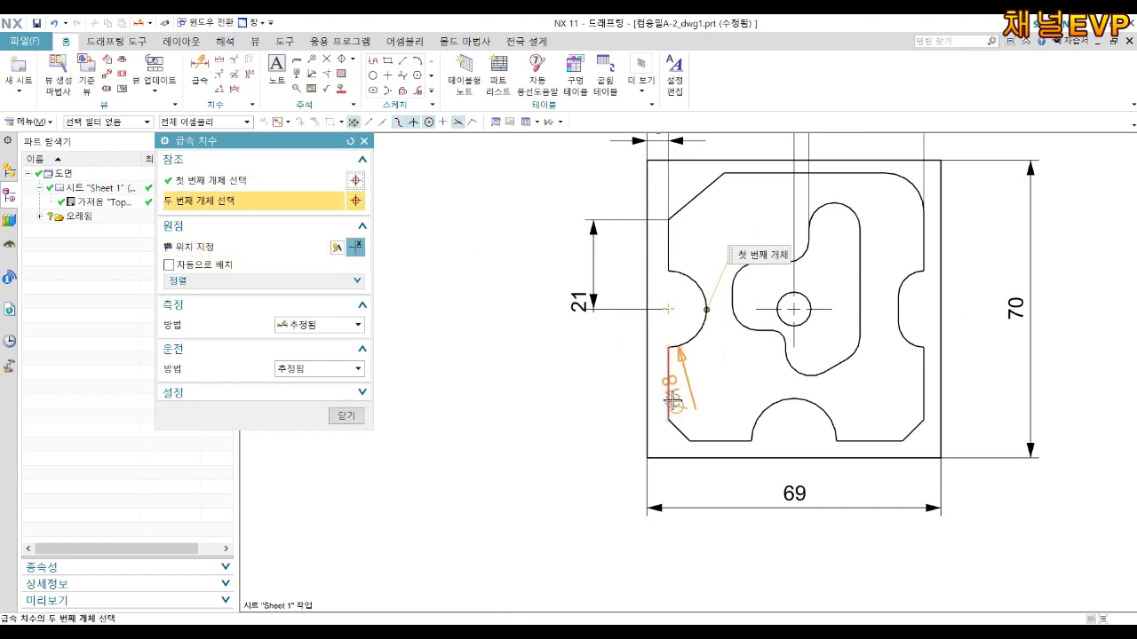
{"action": "left_click", "coordinate": [720, 440]}
{"action": "left_click", "coordinate": [581, 371]}
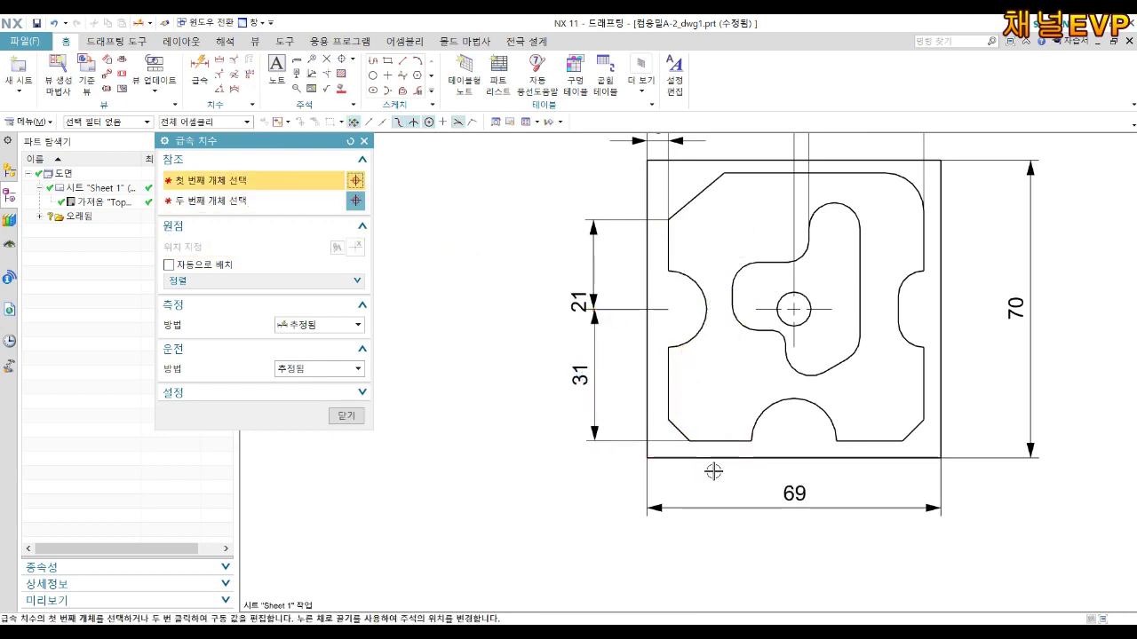
{"action": "left_click", "coordinate": [701, 443]}
{"action": "left_click", "coordinate": [697, 457]}
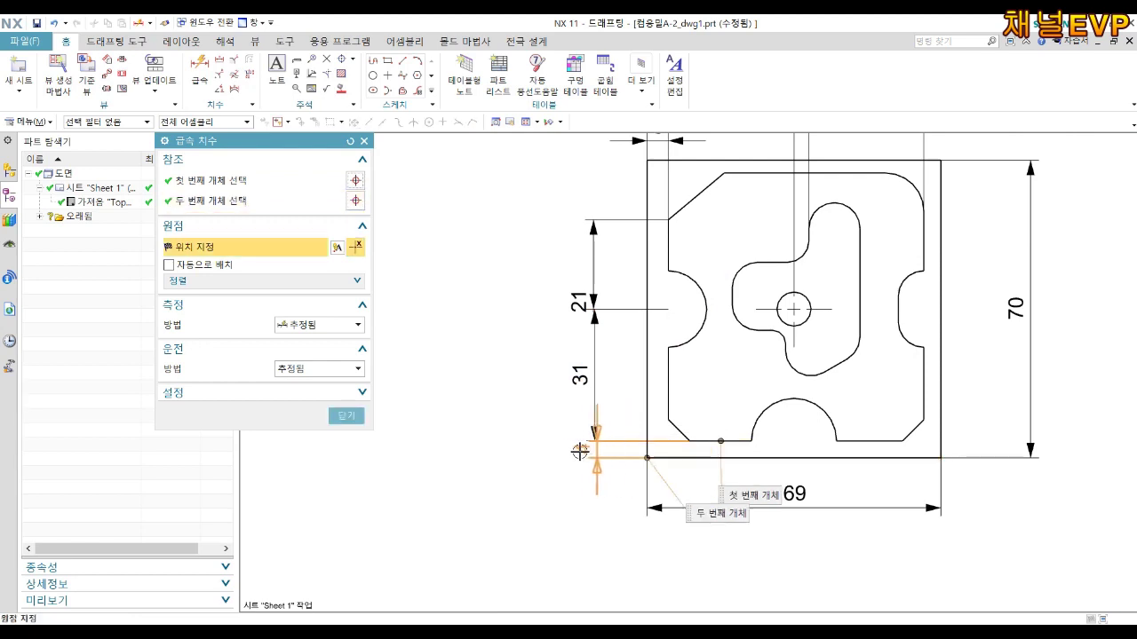
{"action": "left_click", "coordinate": [582, 451]}
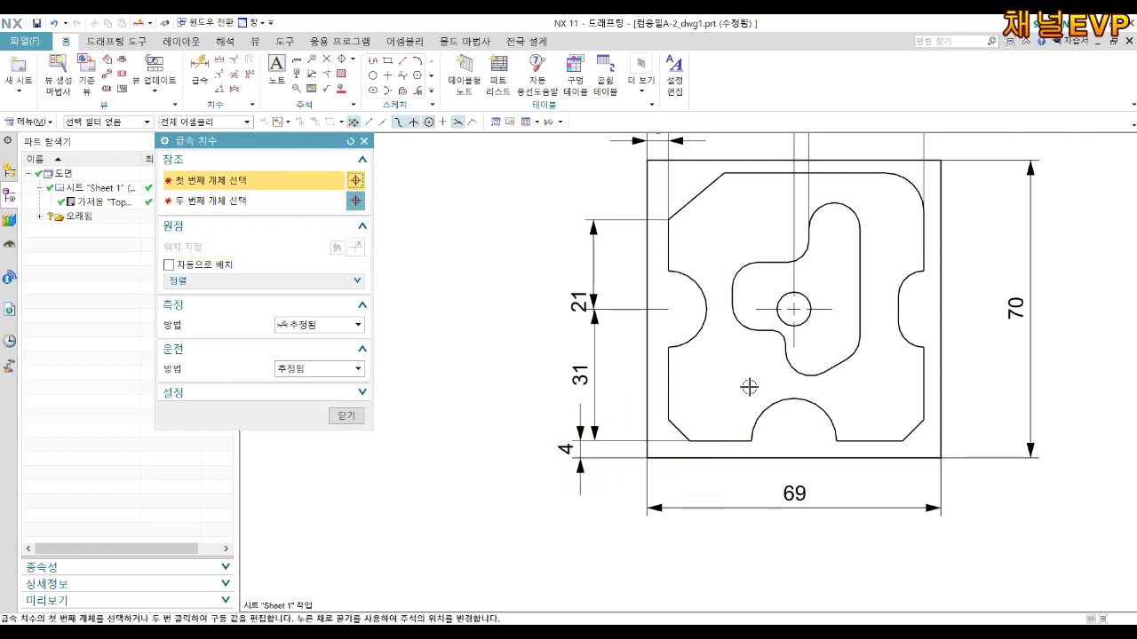
Begin a 45° angle between chamfer and left edge, then cancel it
{"action": "middle_click_drag", "start_coordinate": [749, 354], "coordinate": [748, 391], "text": "shift"}
{"action": "left_click", "coordinate": [688, 239]}
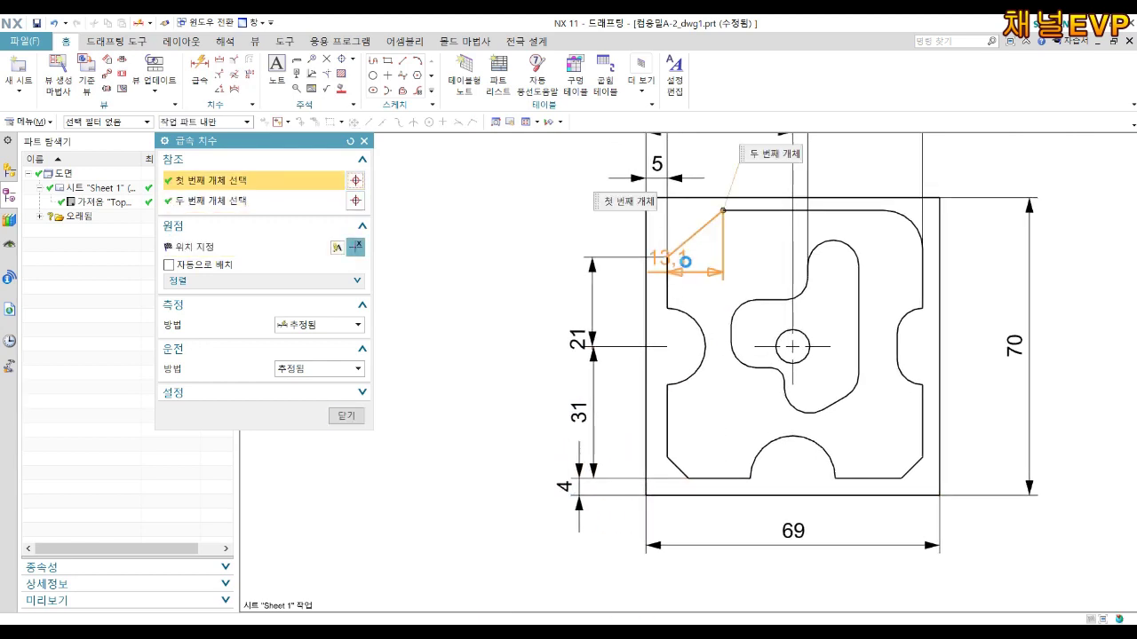
{"action": "left_click", "coordinate": [668, 282]}
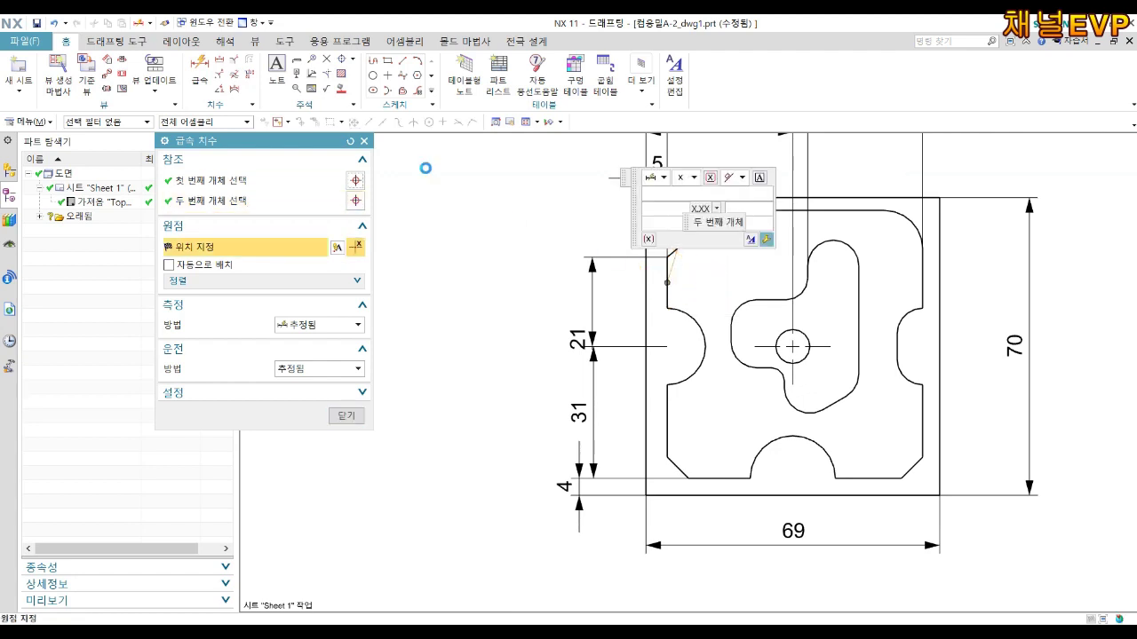
{"action": "key", "text": "Escape"}
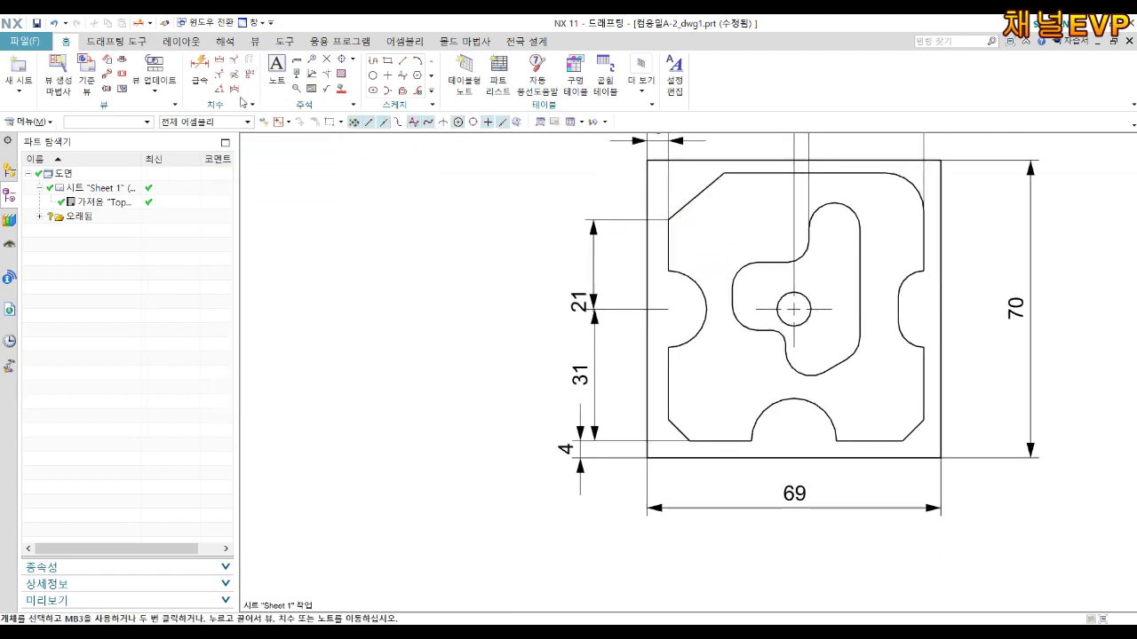
Dimension the chamfer corner angle as 130°
{"action": "left_click", "coordinate": [210, 88]}
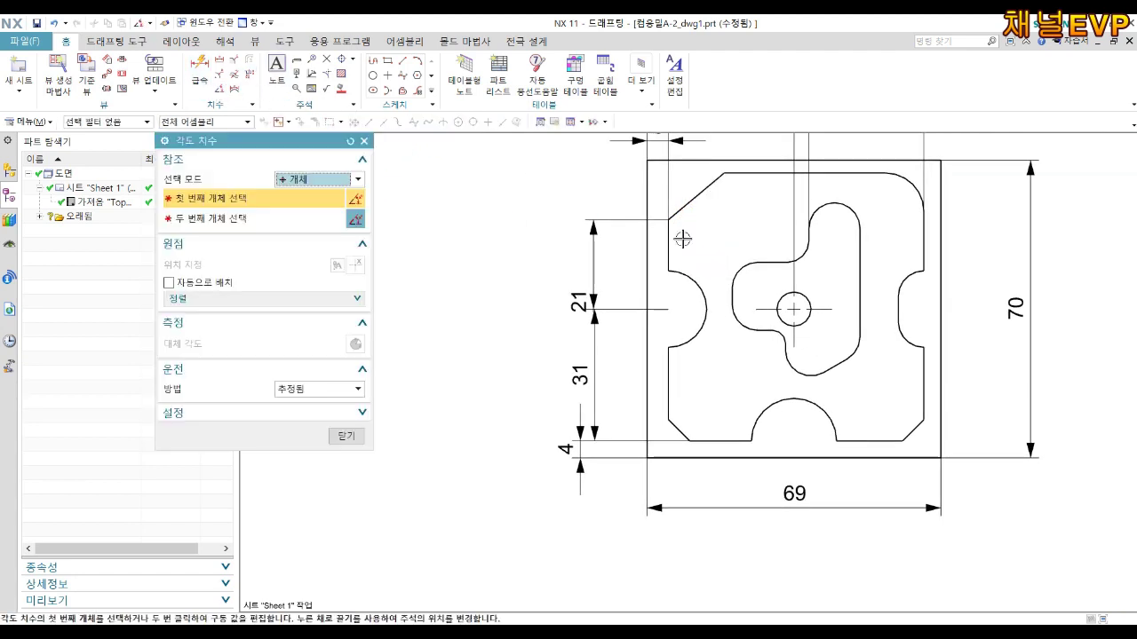
{"action": "left_click", "coordinate": [697, 199]}
{"action": "left_click", "coordinate": [672, 246]}
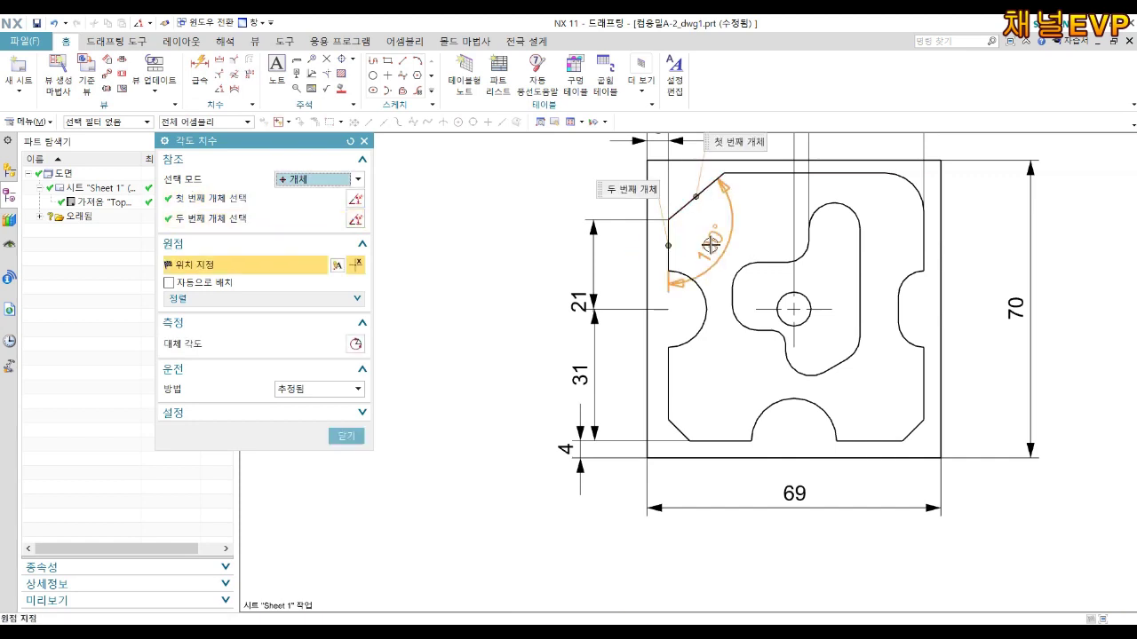
{"action": "left_click", "coordinate": [712, 245]}
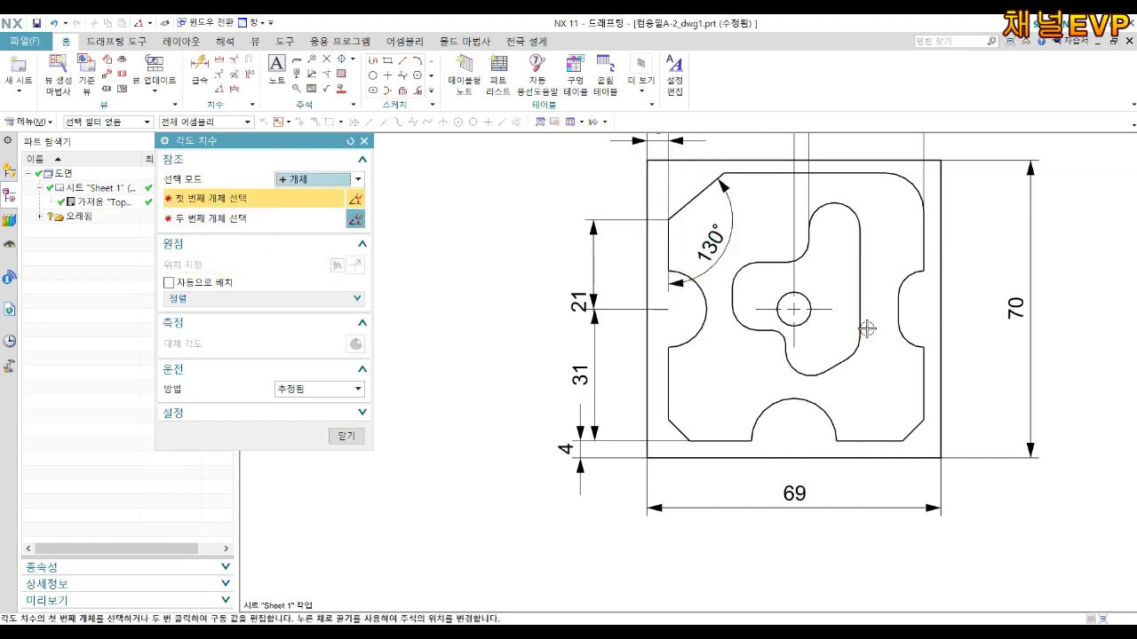
{"action": "middle_click_drag", "start_coordinate": [865, 323], "coordinate": [812, 353], "text": "shift"}
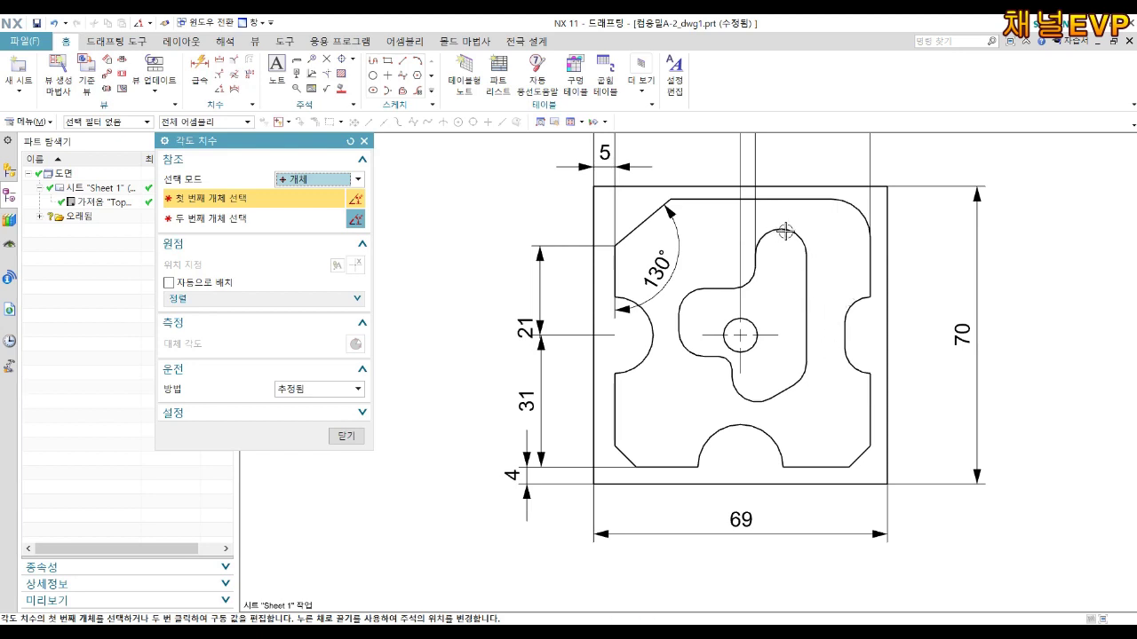
{"action": "key", "text": "Escape"}
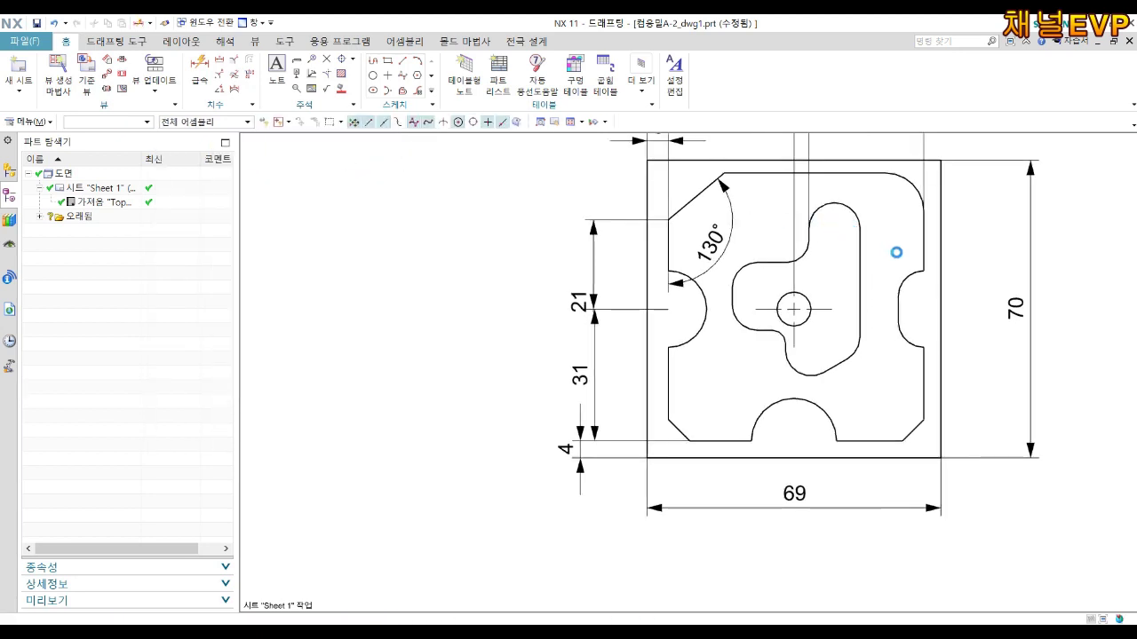
Add the vertical 25 and 18 dimensions on the right side of the plate
{"action": "key", "text": "d"}
{"action": "left_click", "coordinate": [833, 200]}
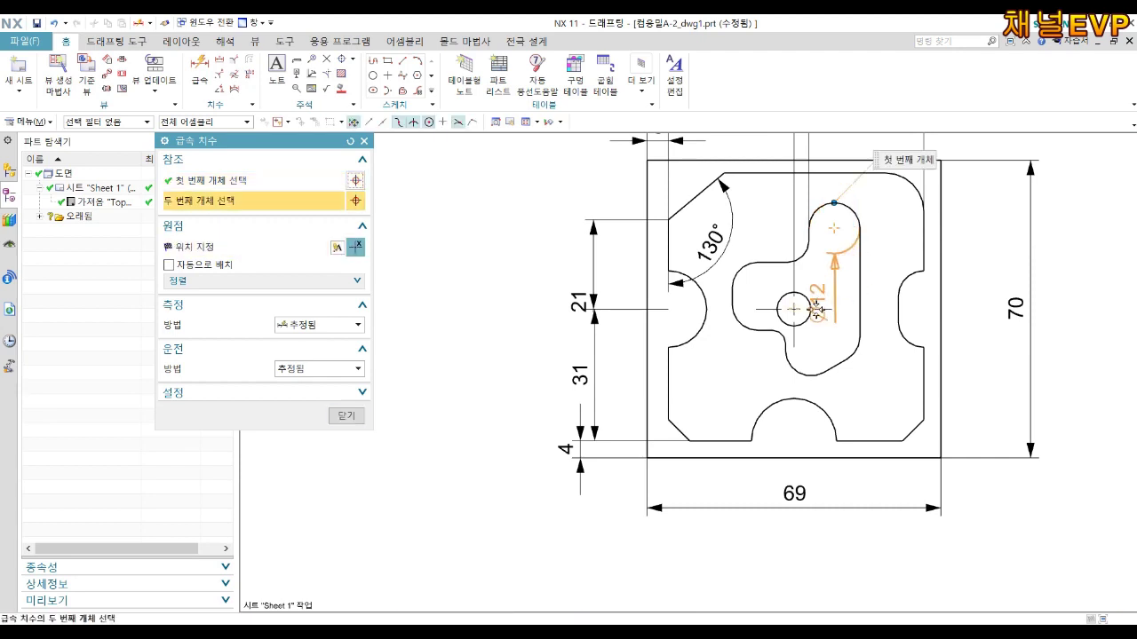
{"action": "left_click", "coordinate": [806, 309]}
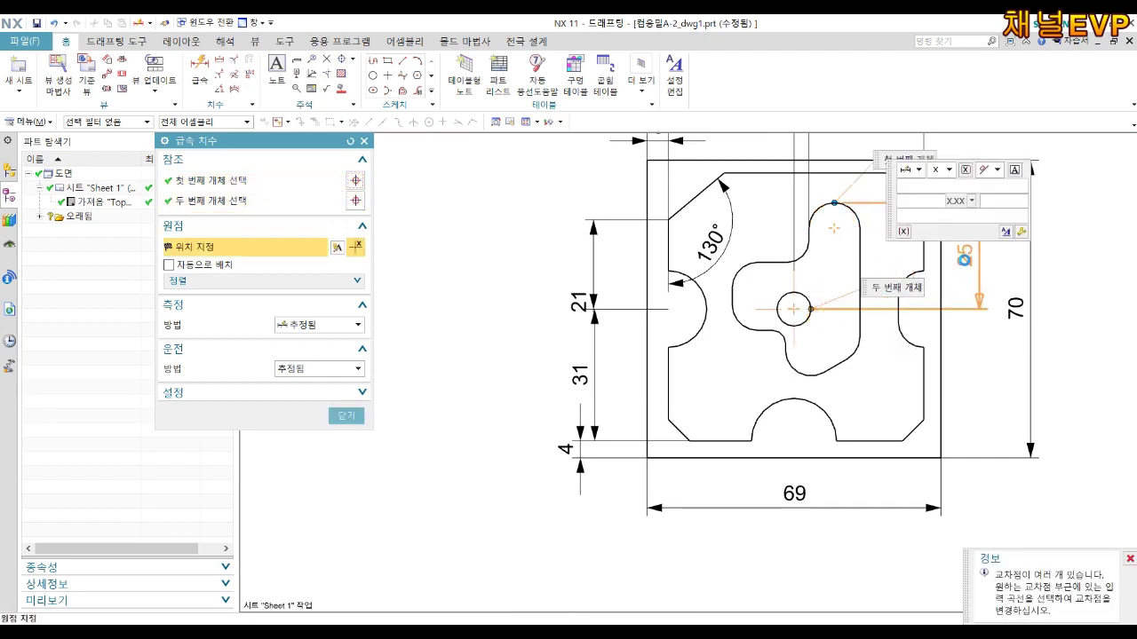
{"action": "left_click", "coordinate": [965, 260]}
{"action": "left_click", "coordinate": [927, 271]}
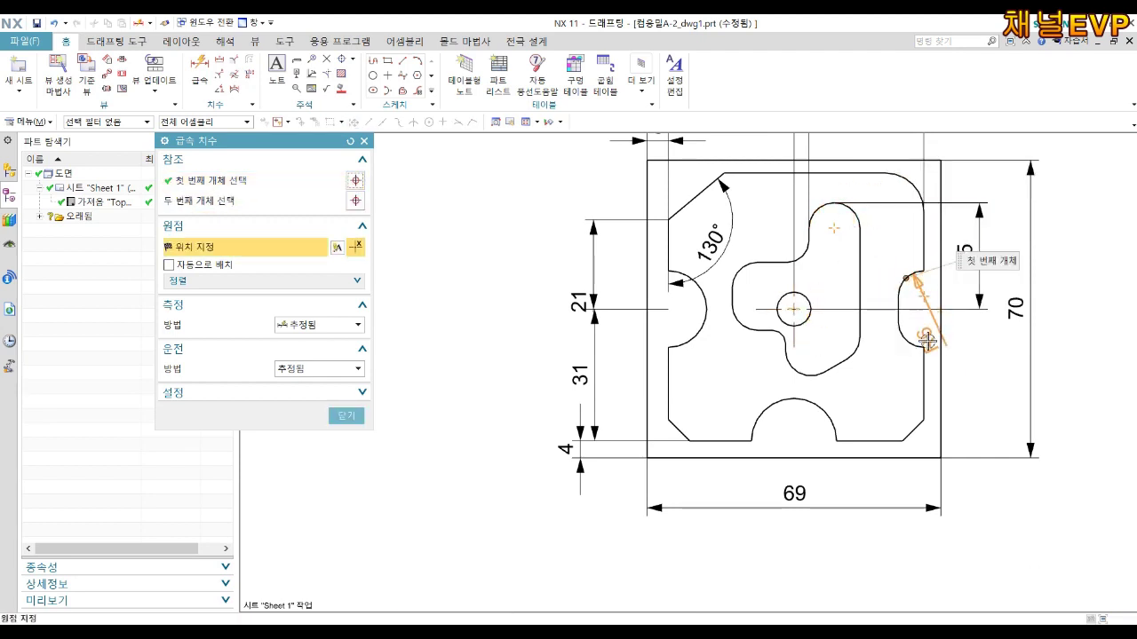
{"action": "left_click", "coordinate": [927, 341]}
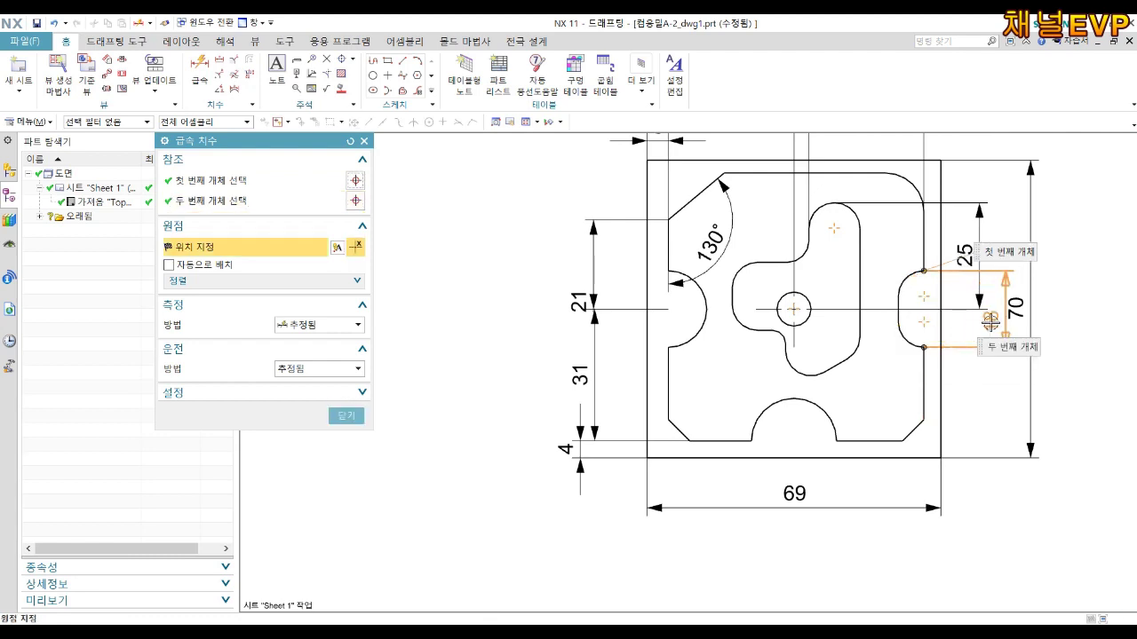
{"action": "left_click", "coordinate": [993, 321]}
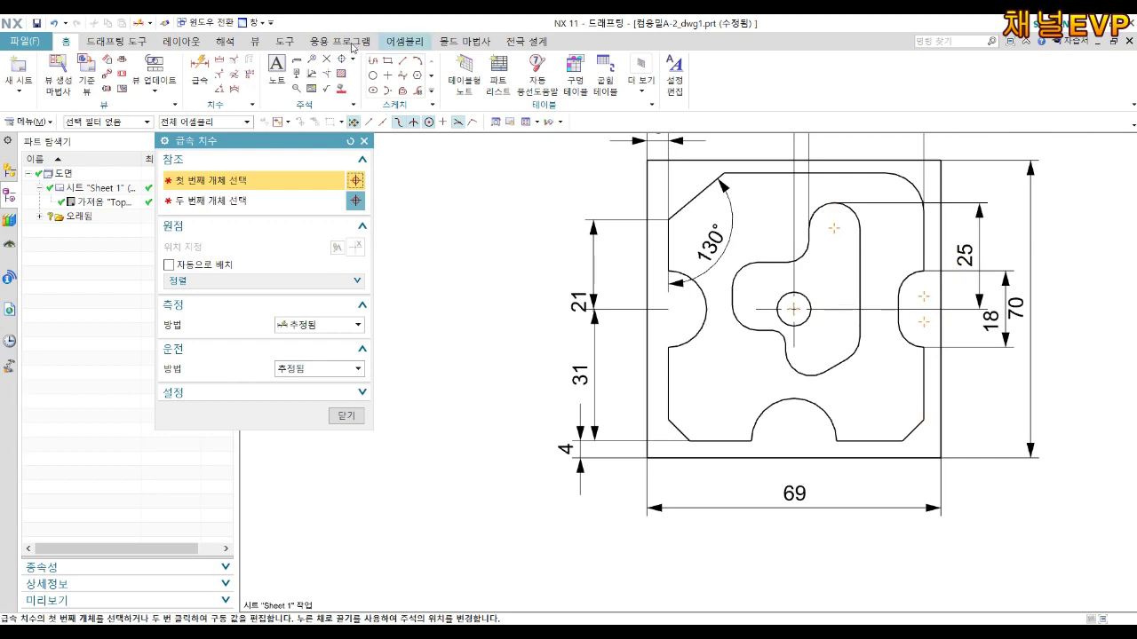
Dimension the inner angle as 120°
{"action": "left_click", "coordinate": [232, 89]}
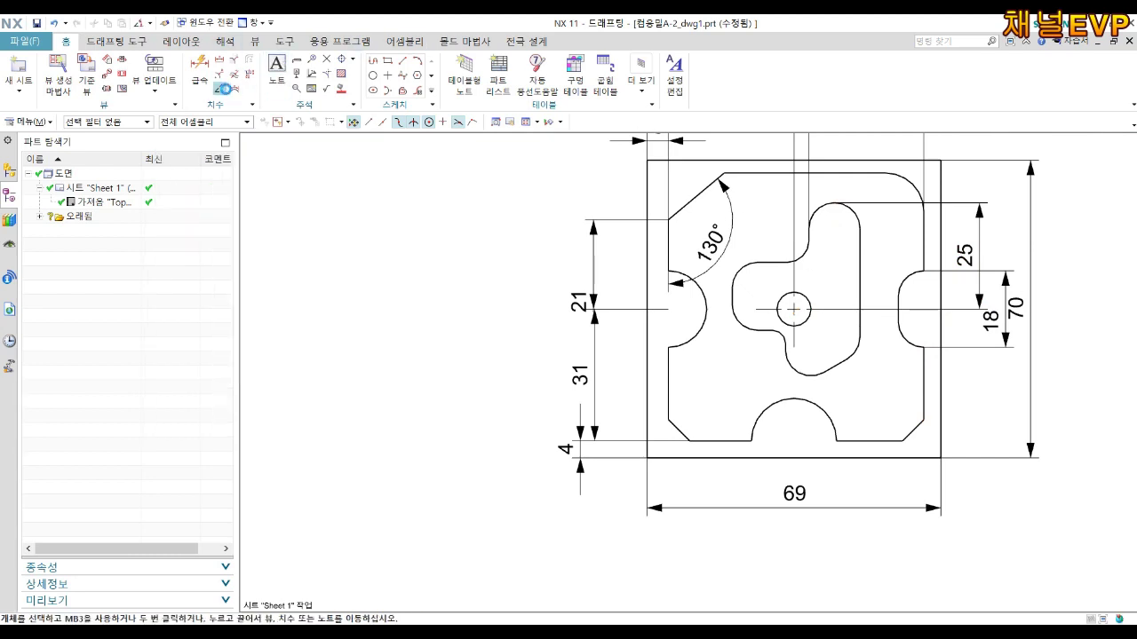
{"action": "left_click", "coordinate": [840, 365]}
{"action": "left_click", "coordinate": [858, 283]}
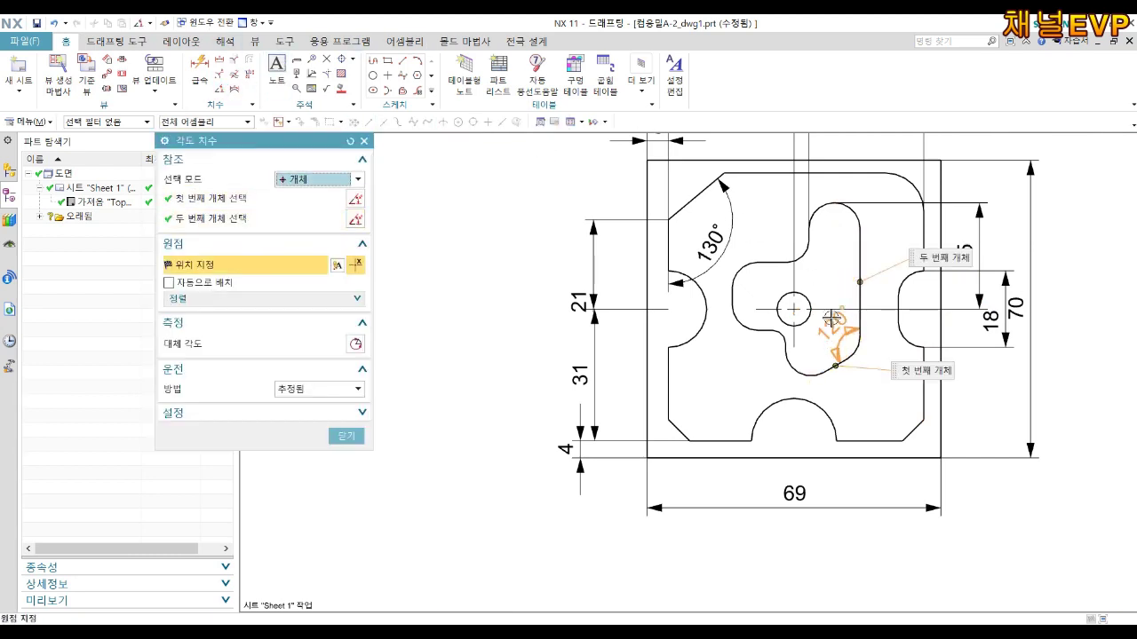
{"action": "left_click", "coordinate": [831, 322]}
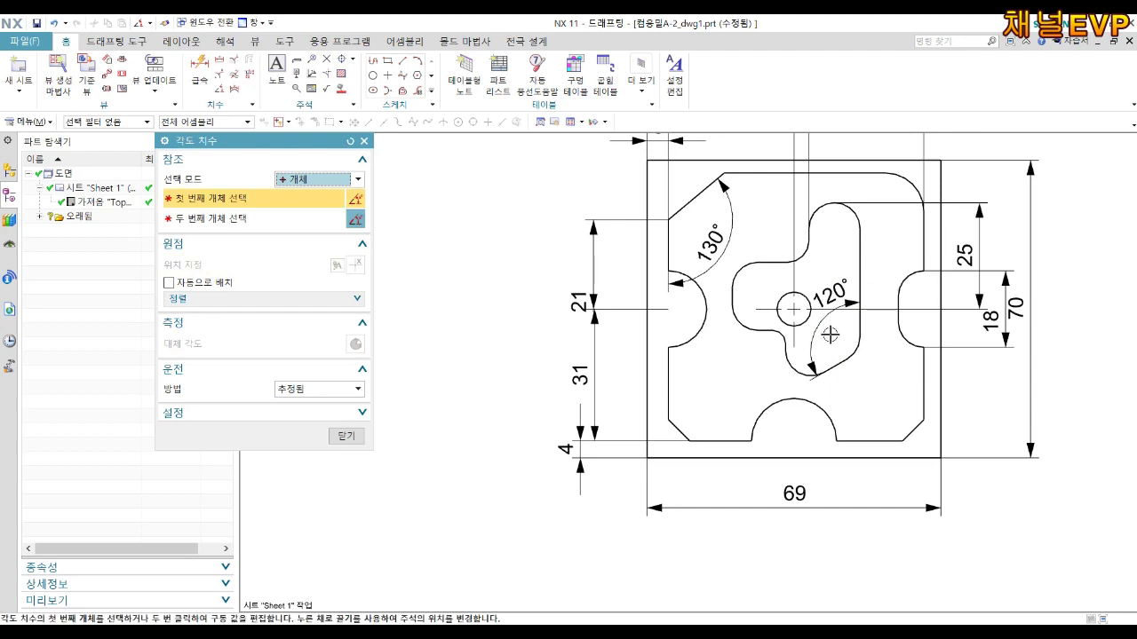
{"action": "key", "text": "Escape"}
Add the vertical 16 dimension across the inner profile
{"action": "key", "text": "d"}
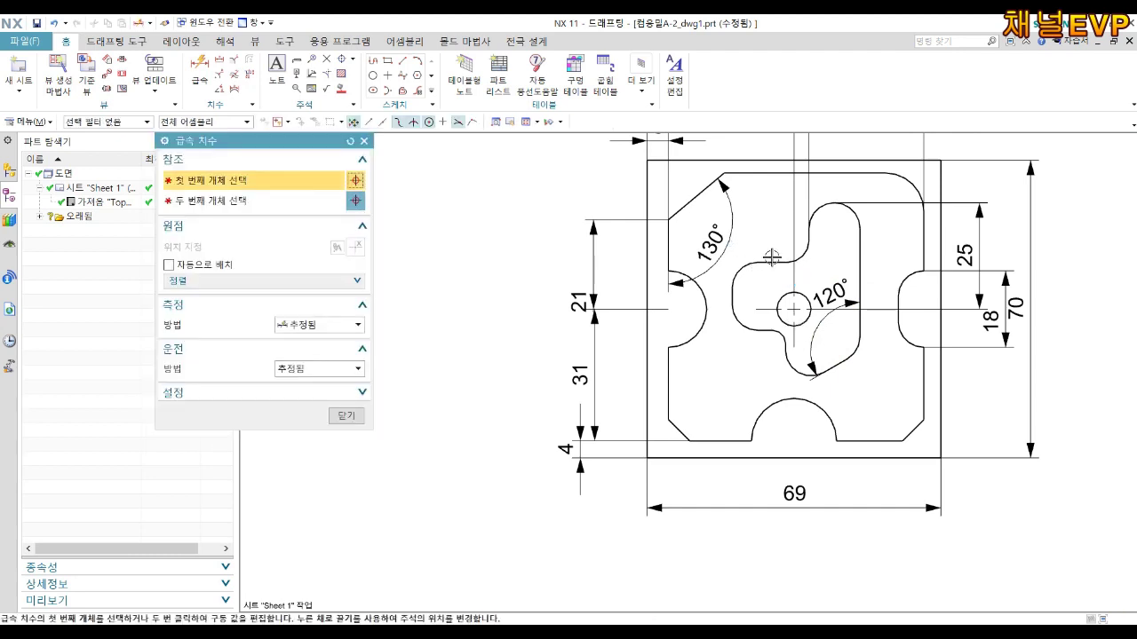
{"action": "left_click", "coordinate": [769, 266]}
{"action": "left_click", "coordinate": [765, 333]}
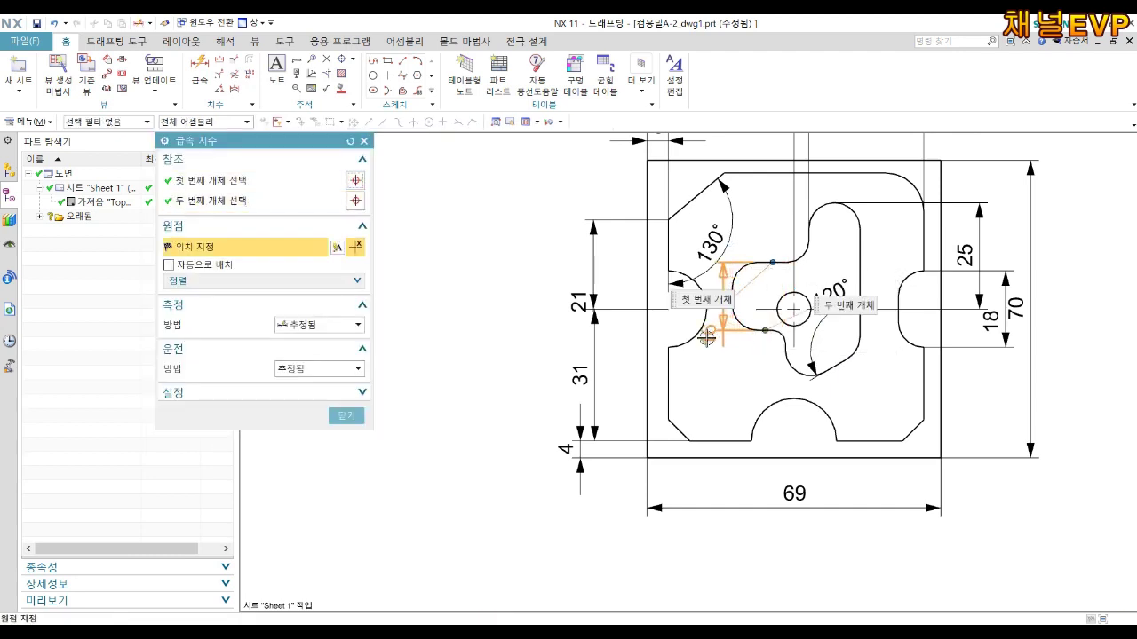
{"action": "left_click", "coordinate": [706, 330]}
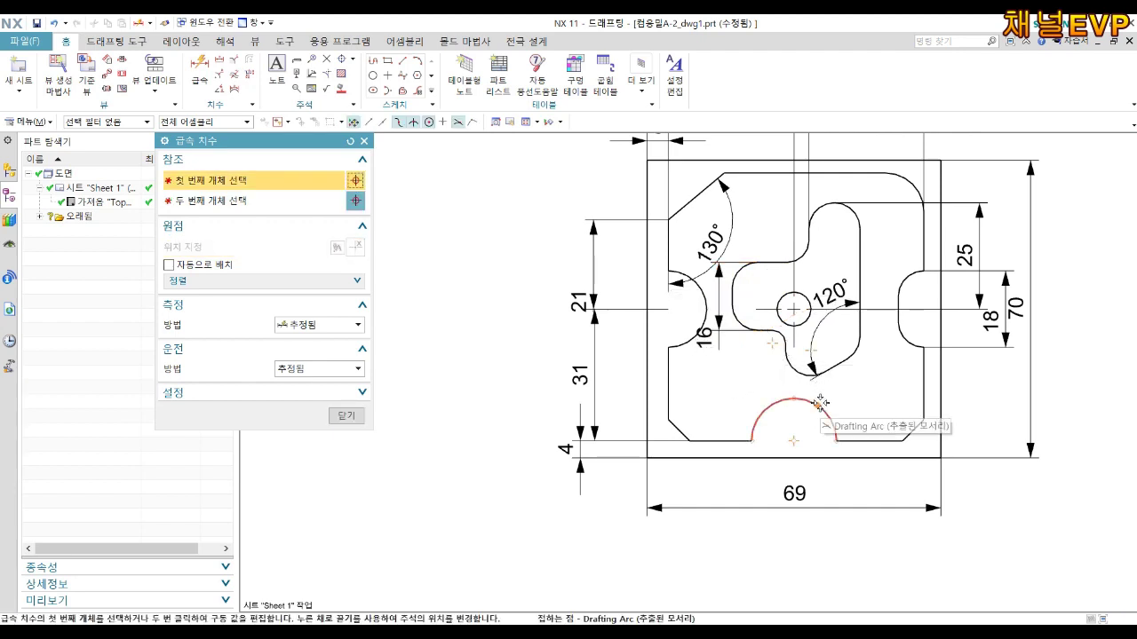
{"action": "key", "text": "Escape"}
Add radial callouts R12 on the top arc, Φ8 on the centre hole, R5 and R3
{"action": "left_click", "coordinate": [219, 74]}
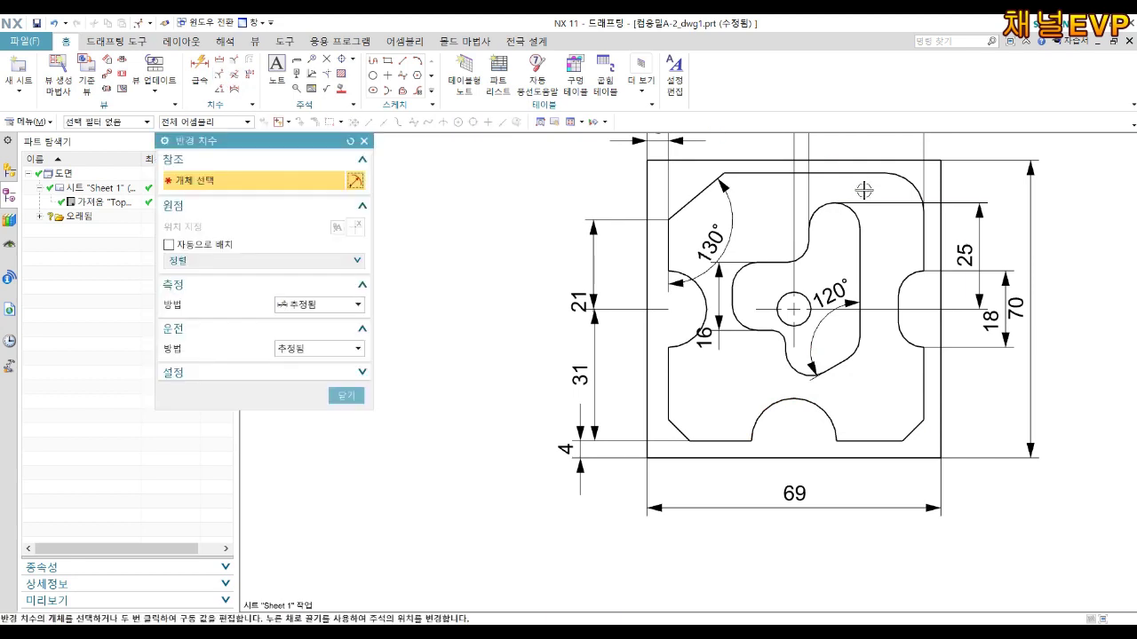
{"action": "left_click", "coordinate": [914, 183]}
{"action": "left_click", "coordinate": [867, 224]}
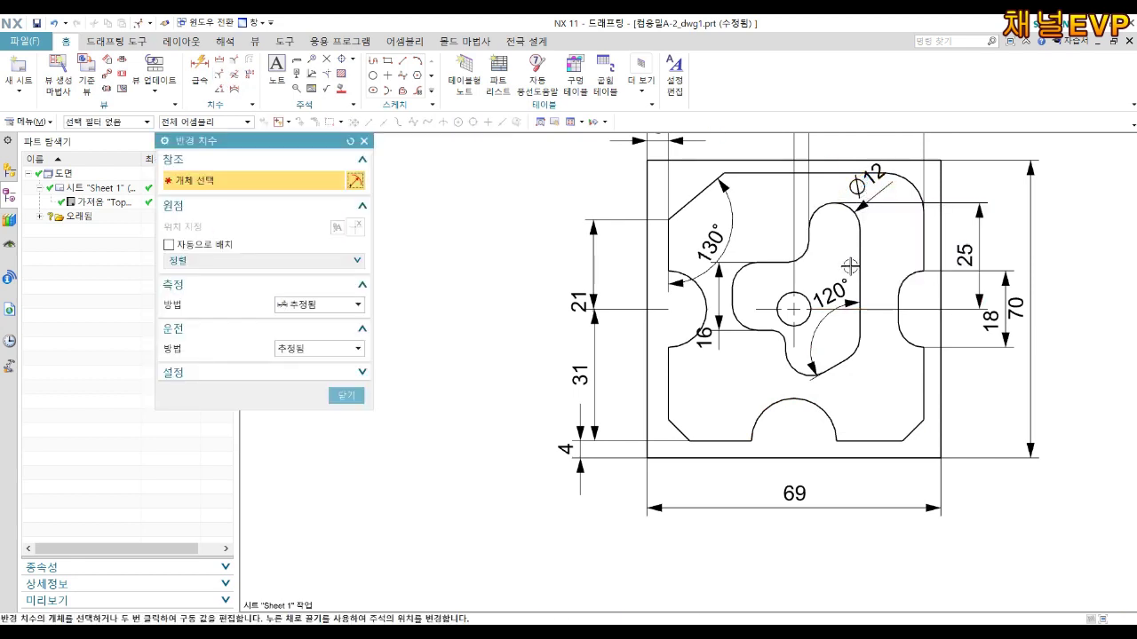
{"action": "left_click", "coordinate": [808, 293]}
{"action": "left_click", "coordinate": [818, 264]}
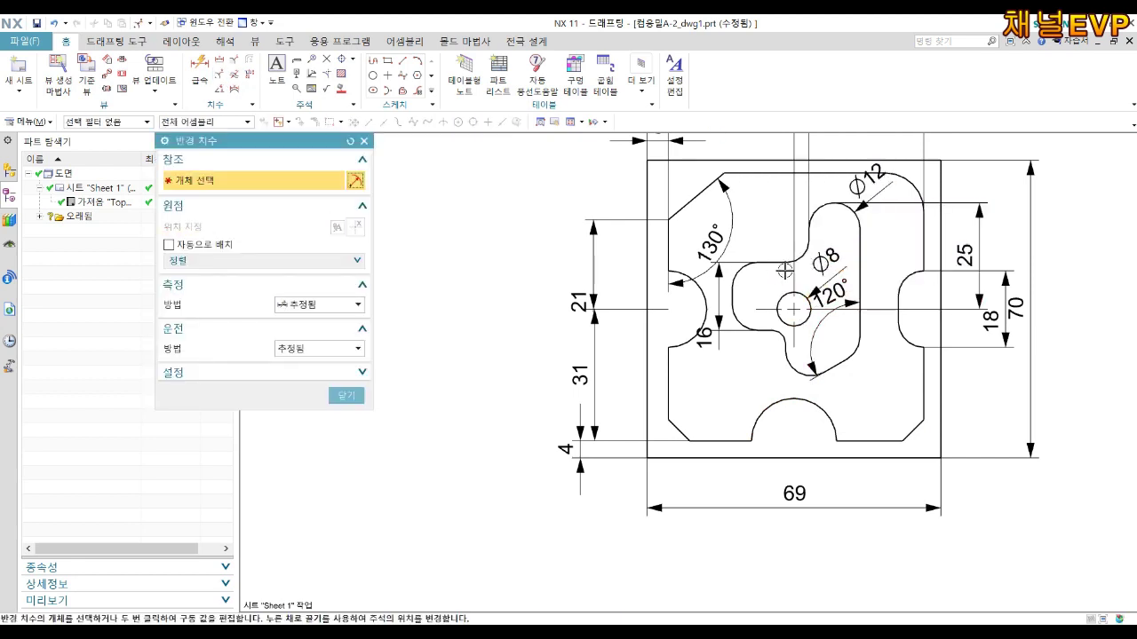
{"action": "left_click", "coordinate": [799, 257]}
{"action": "left_click", "coordinate": [848, 284]}
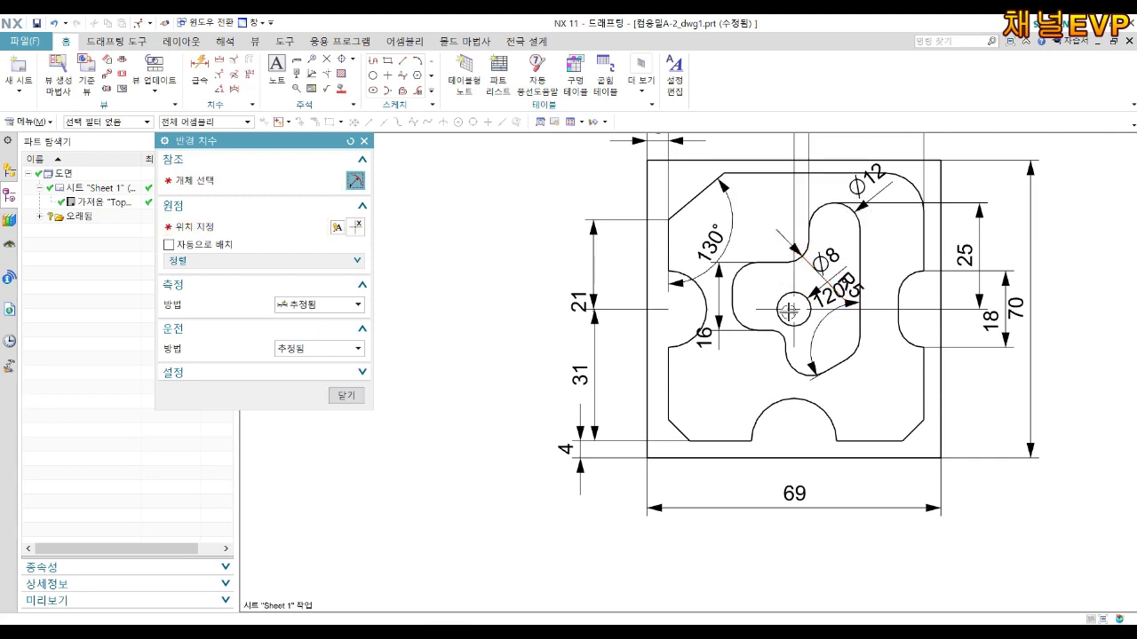
{"action": "left_click", "coordinate": [782, 332]}
{"action": "left_click", "coordinate": [814, 324]}
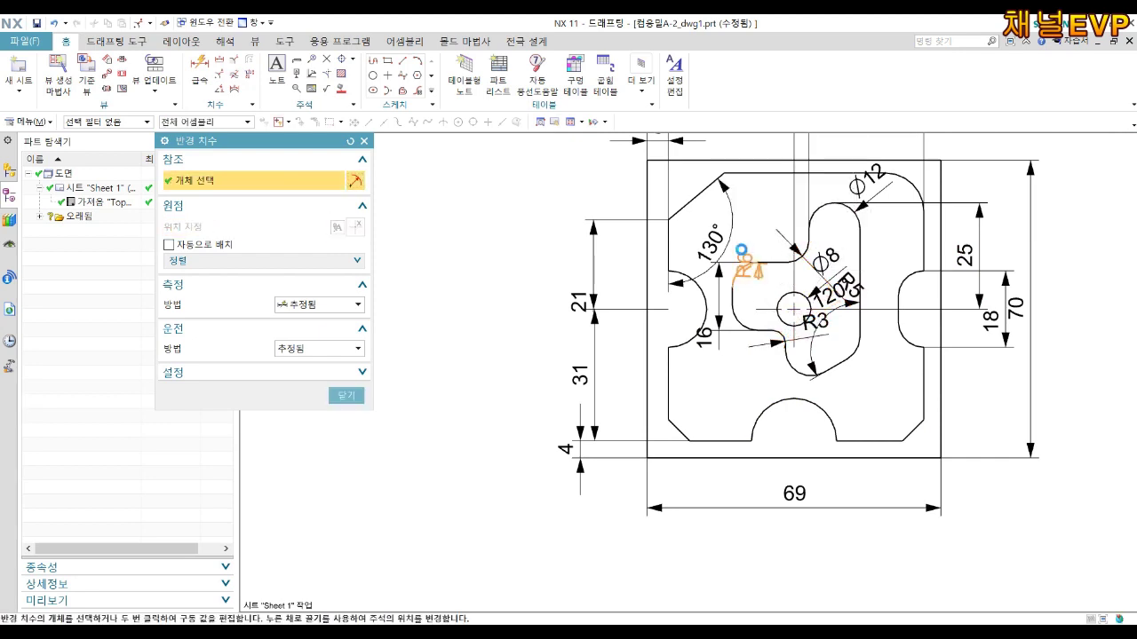
Add R6, Φ20 on the bottom arc, Φ18 on the left arc and R6 on the right notch
{"action": "left_click", "coordinate": [740, 268]}
{"action": "left_click", "coordinate": [740, 229]}
{"action": "left_click", "coordinate": [823, 402]}
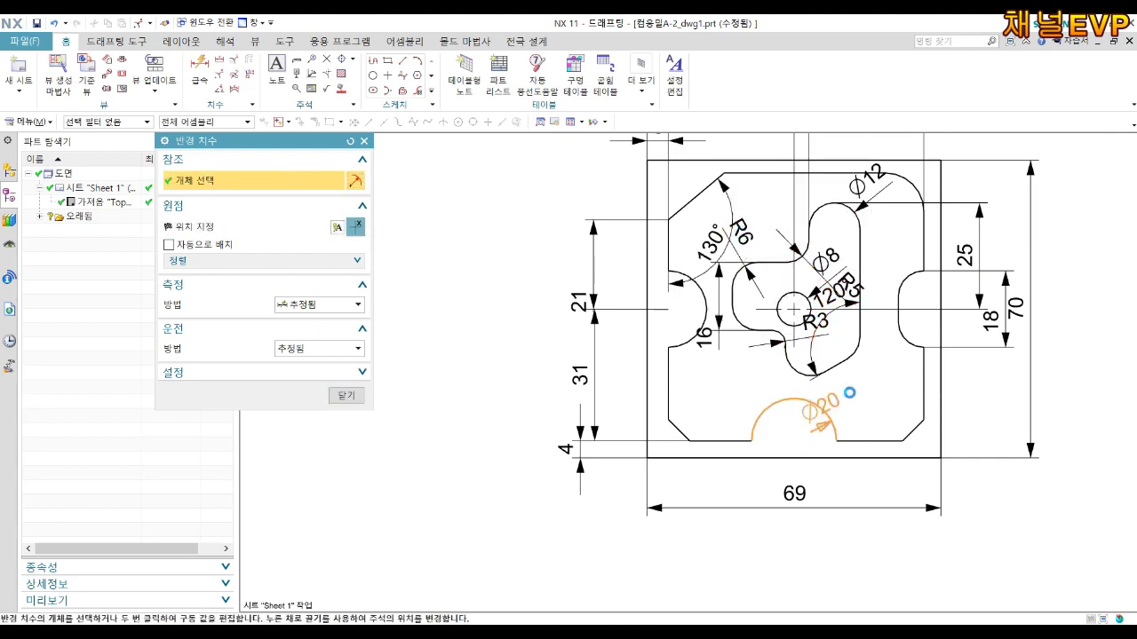
{"action": "left_click", "coordinate": [854, 386]}
{"action": "left_click", "coordinate": [697, 340]}
{"action": "left_click", "coordinate": [703, 371]}
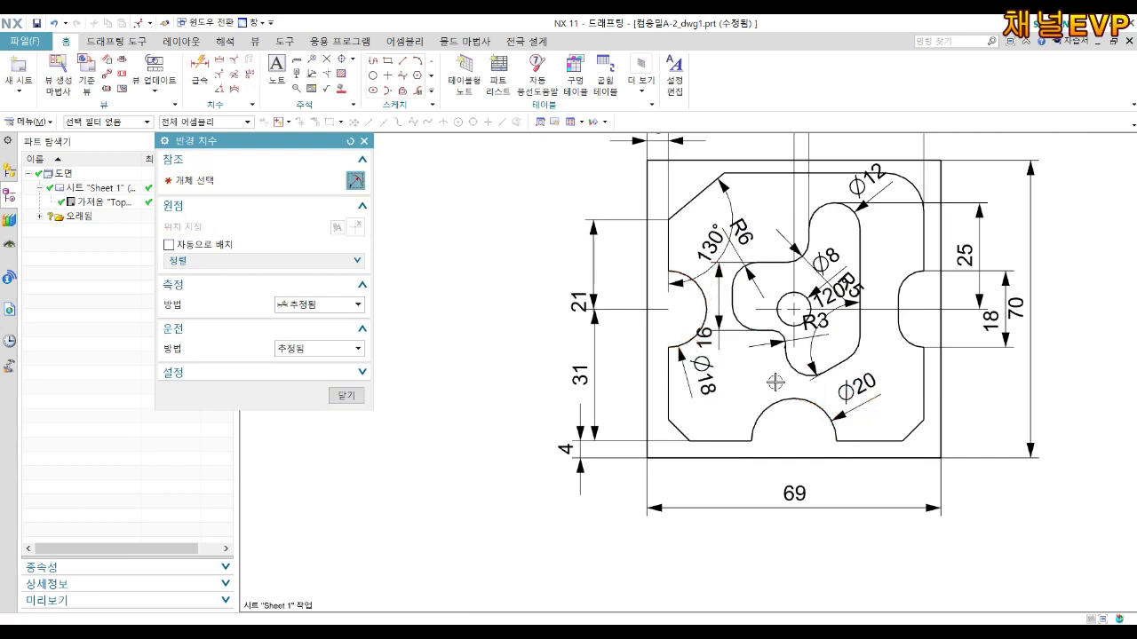
{"action": "left_click", "coordinate": [908, 345]}
{"action": "left_click", "coordinate": [906, 364]}
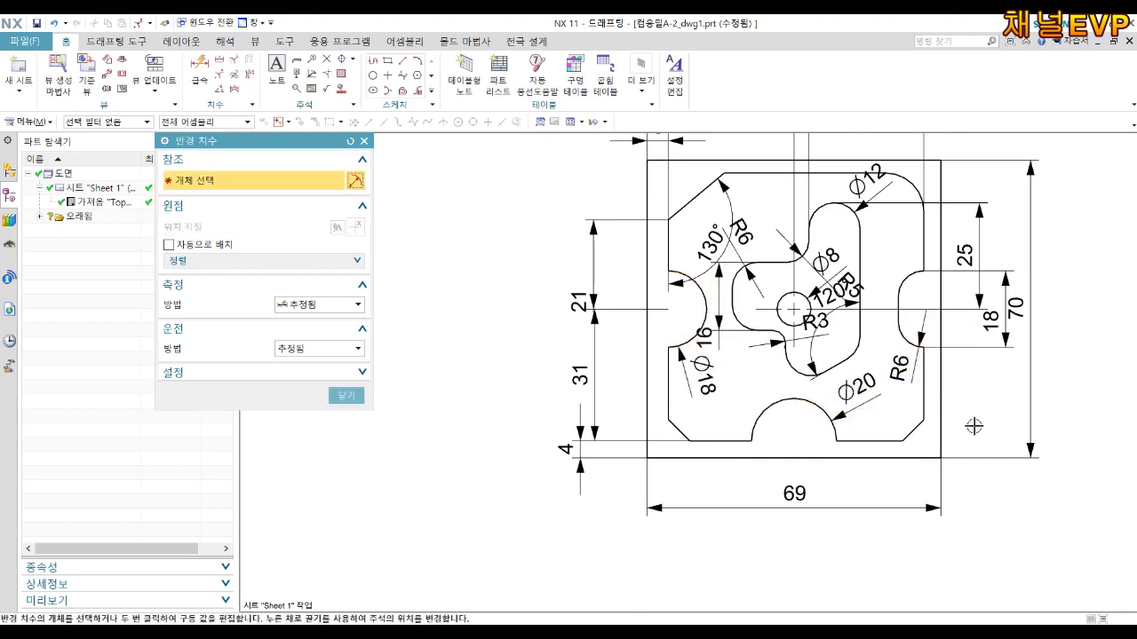
{"action": "key", "text": "Escape"}
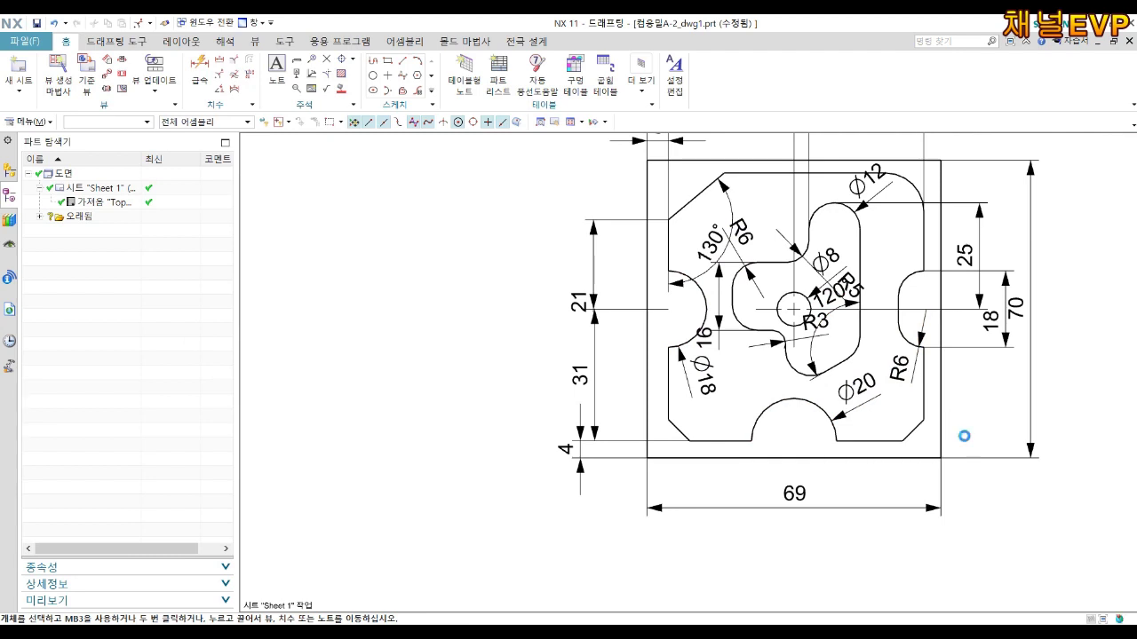
Place the 15 and 15.5 horizontal dimensions below the part
{"action": "left_click", "coordinate": [859, 325]}
{"action": "left_click", "coordinate": [923, 383]}
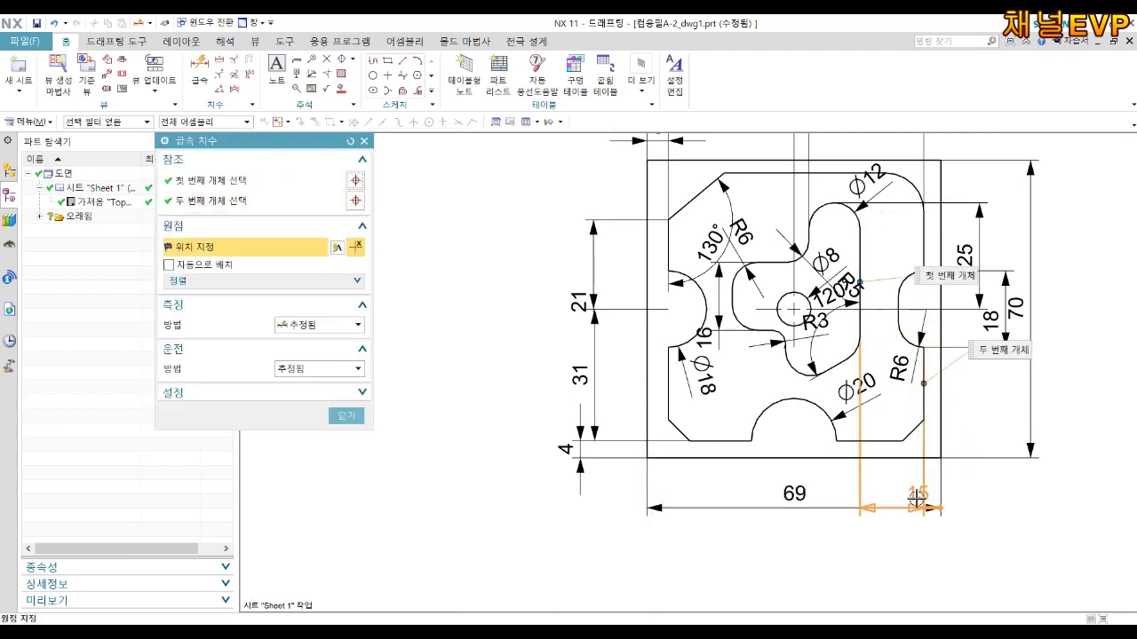
{"action": "left_click", "coordinate": [884, 480]}
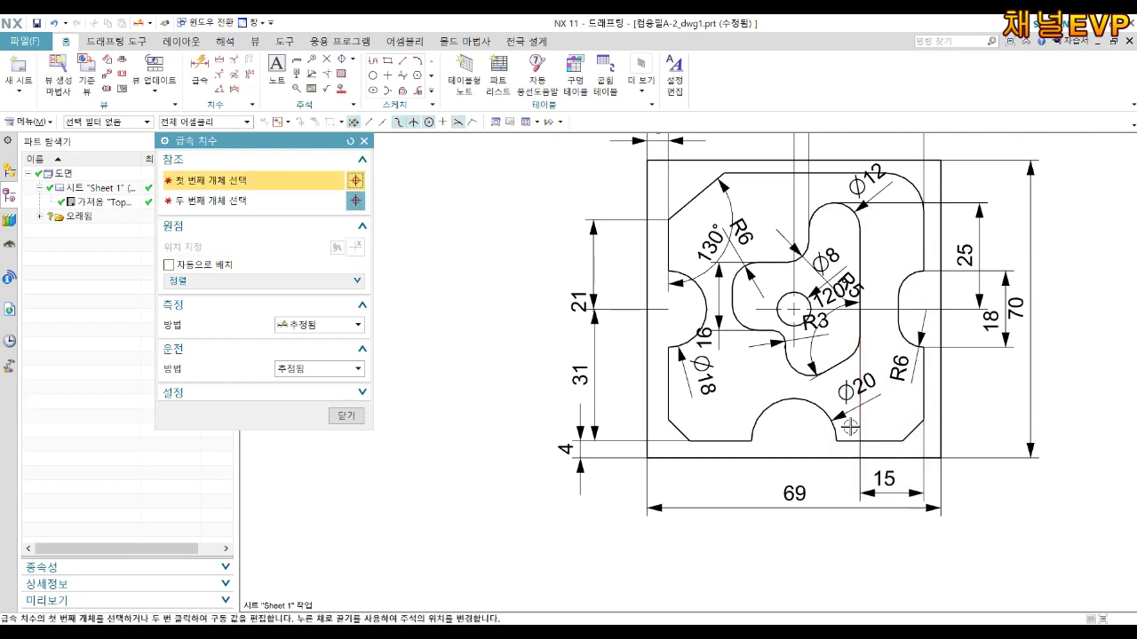
{"action": "left_click", "coordinate": [857, 327]}
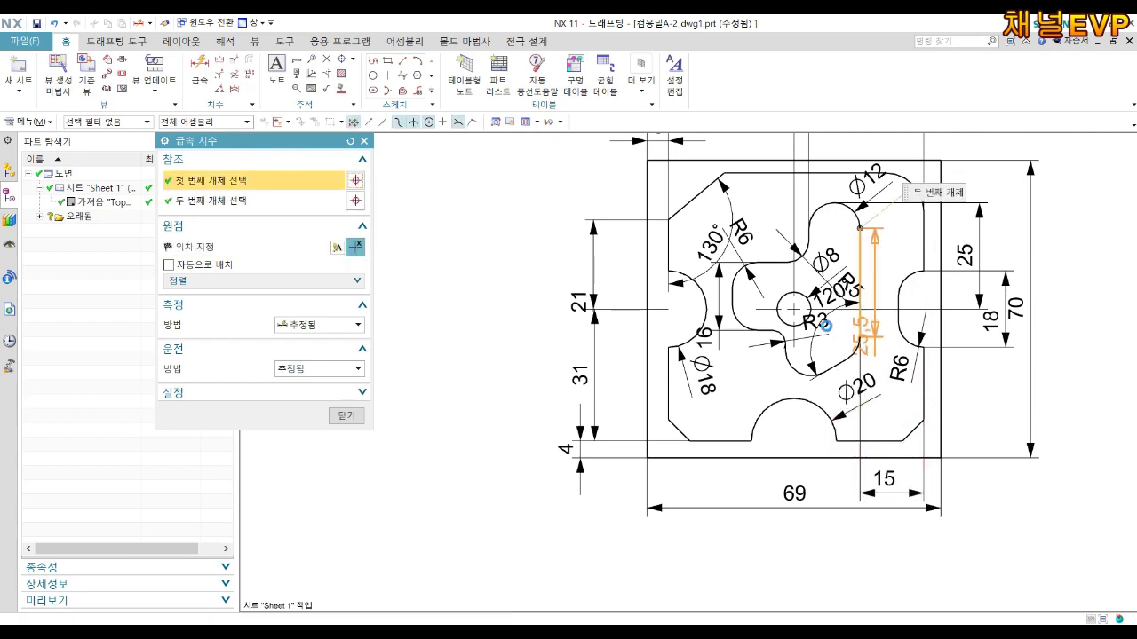
{"action": "left_click", "coordinate": [793, 307]}
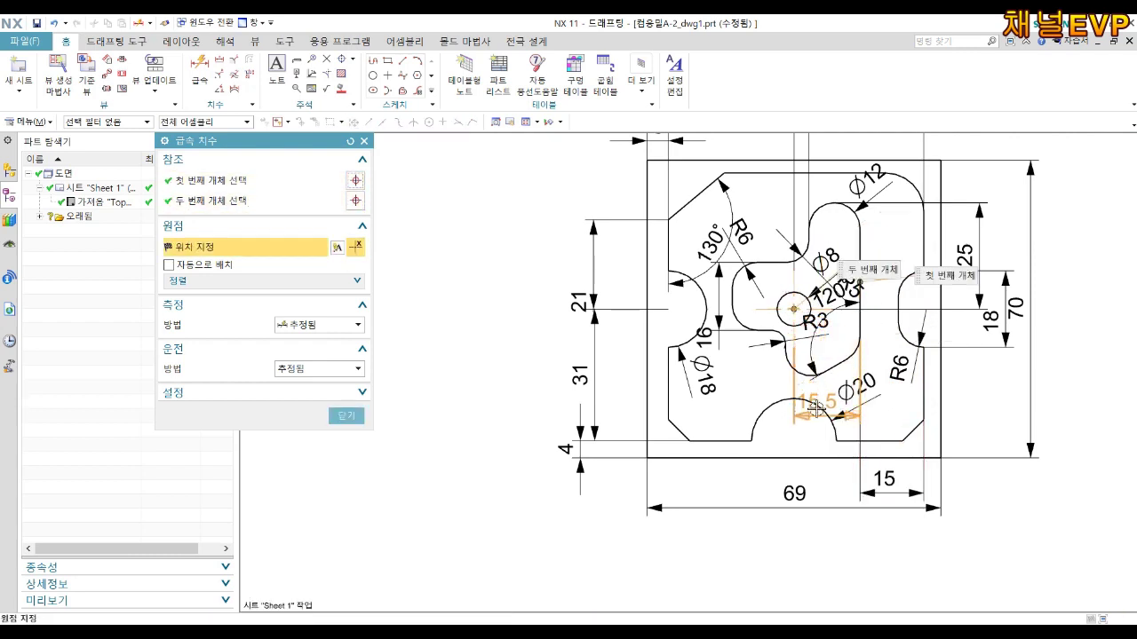
{"action": "left_click", "coordinate": [816, 466]}
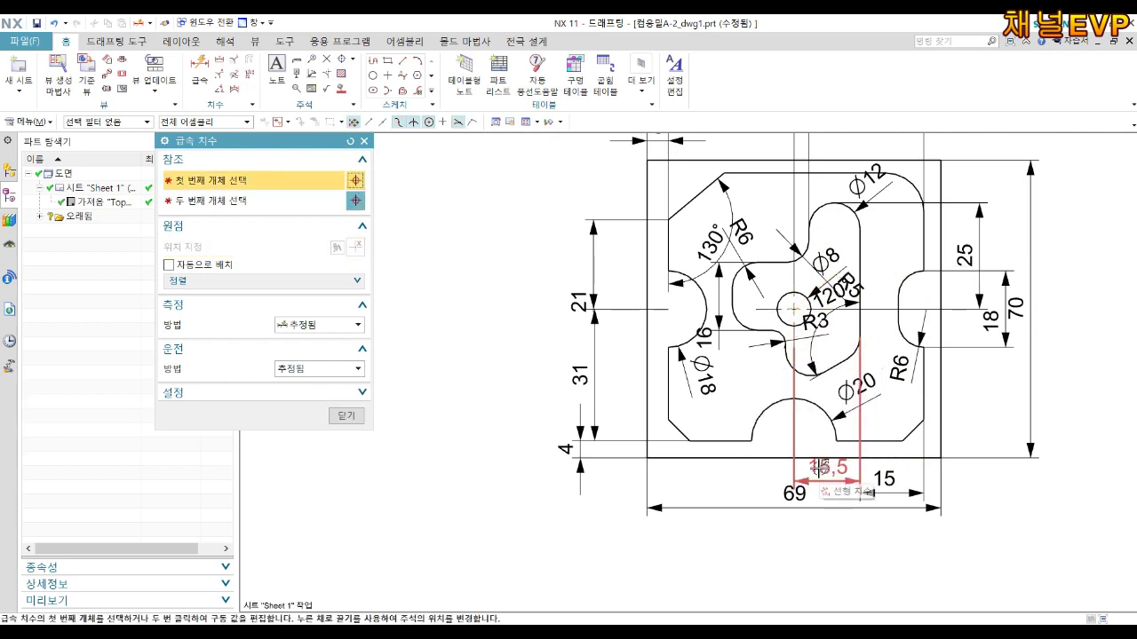
Add the 30 dimension and drag it beneath the other bottom dimensions
{"action": "left_click", "coordinate": [859, 282]}
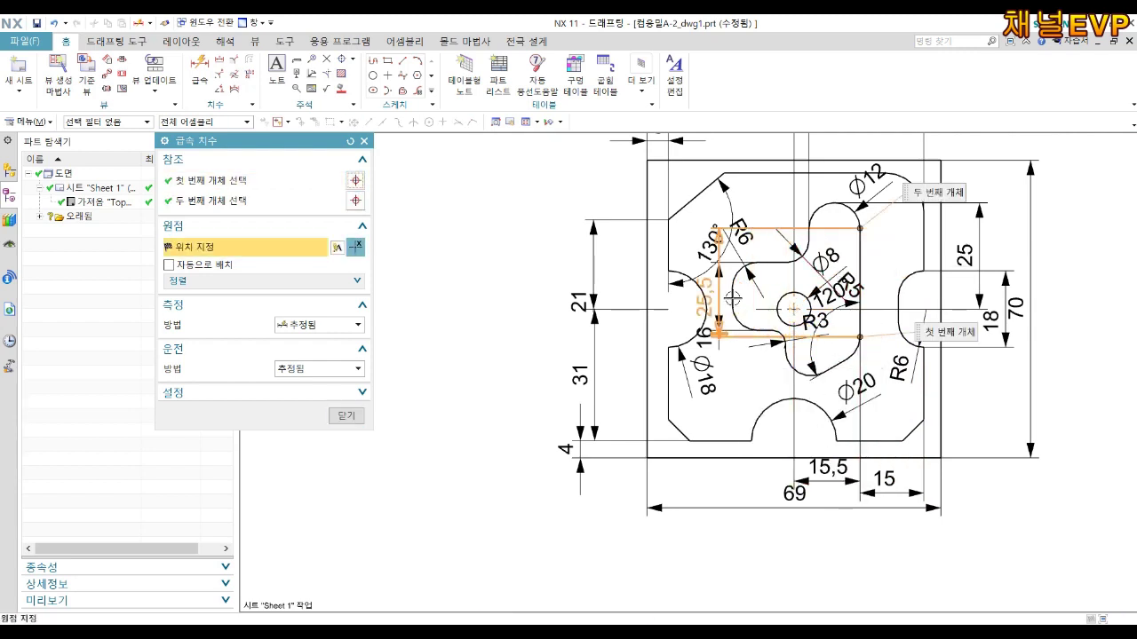
{"action": "left_click", "coordinate": [732, 296]}
{"action": "left_click", "coordinate": [804, 506]}
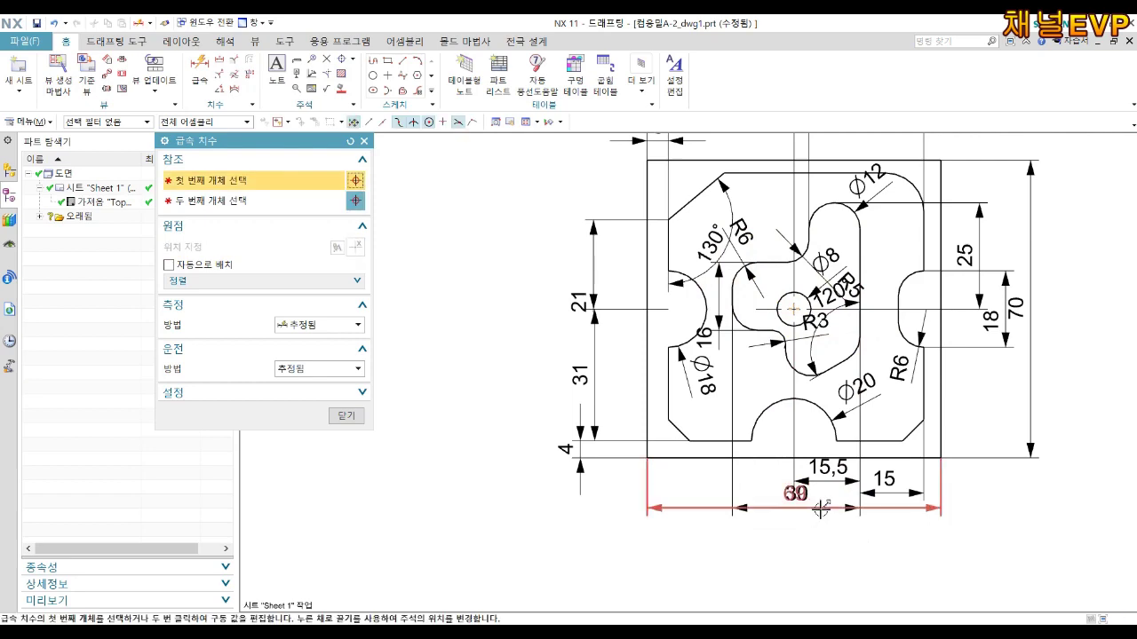
{"action": "key", "text": "Escape"}
{"action": "mouse_move", "coordinate": [852, 502]}
{"action": "left_mouse_down"}
{"action": "mouse_move", "coordinate": [851, 563]}
{"action": "mouse_move", "coordinate": [792, 525]}
{"action": "left_mouse_up"}
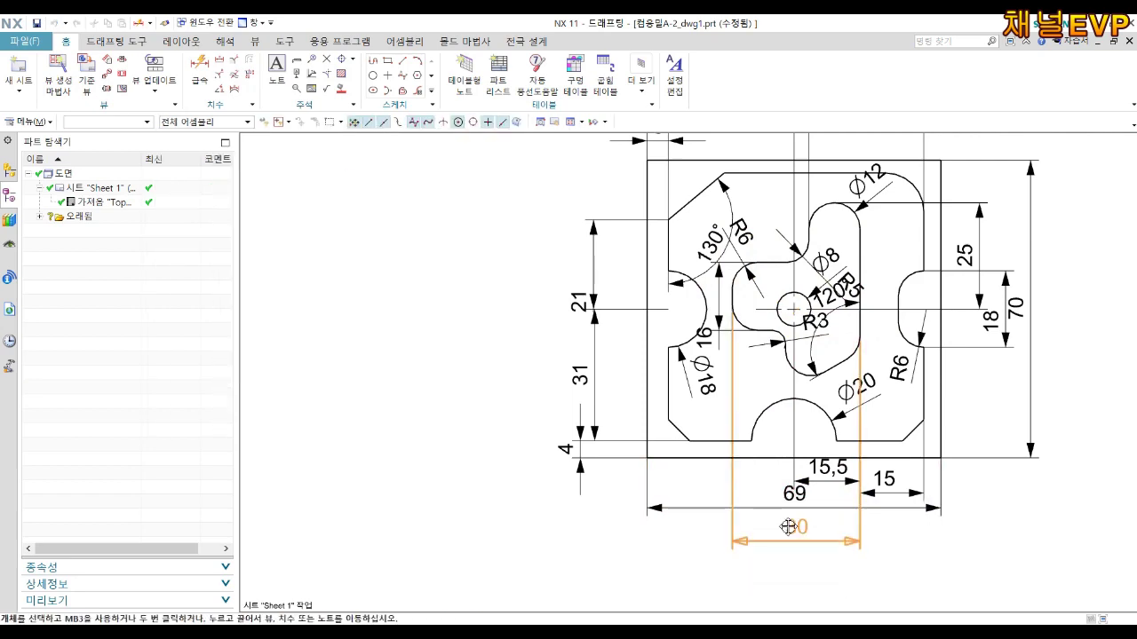
{"action": "middle_click_drag", "start_coordinate": [904, 303], "coordinate": [760, 404], "text": "shift"}
{"action": "scroll", "coordinate": [759, 404], "scroll_direction": "down", "scroll_amount": 1}
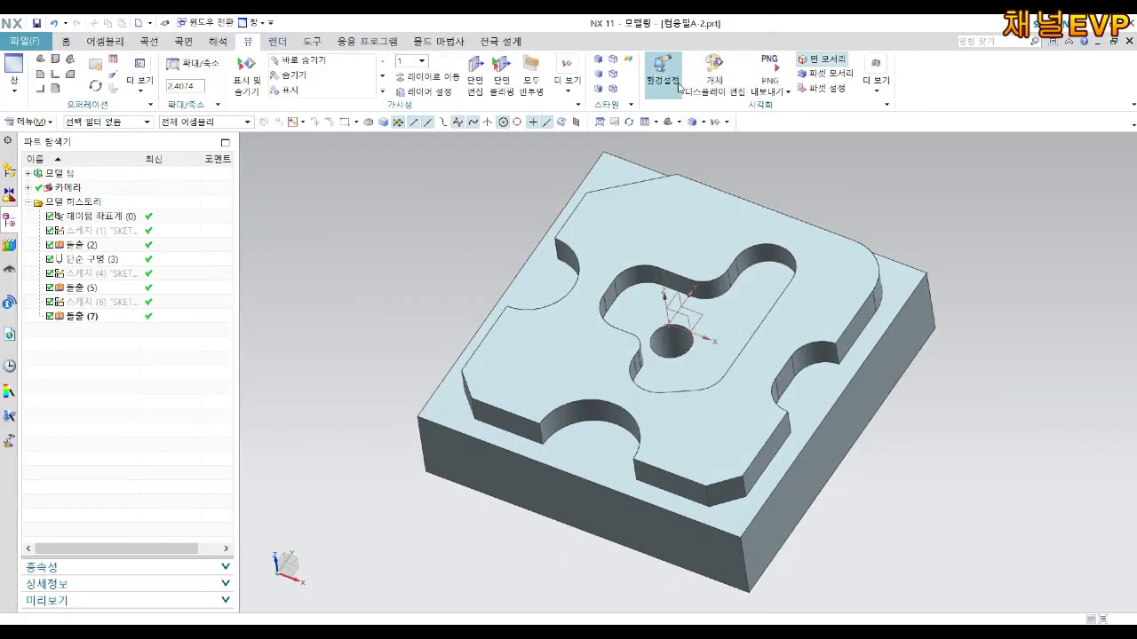
Set the plate body's display colour to Red and restore the trimetric view
{"action": "left_click", "coordinate": [714, 71]}
{"action": "left_click", "coordinate": [690, 225]}
{"action": "middle_click", "coordinate": [767, 226]}
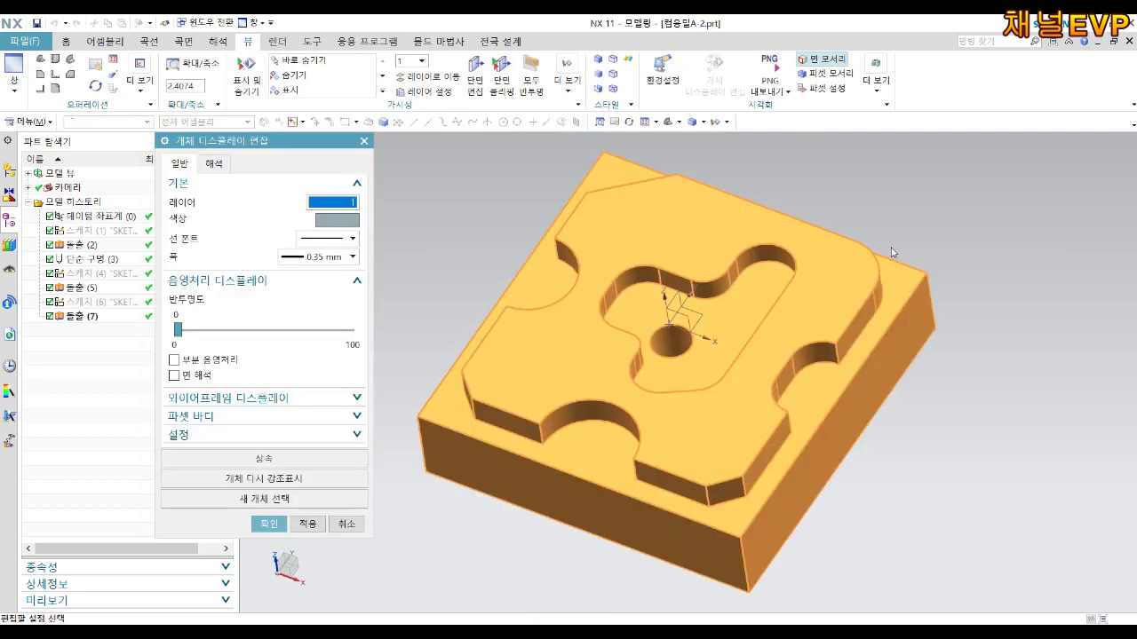
{"action": "left_click", "coordinate": [338, 220]}
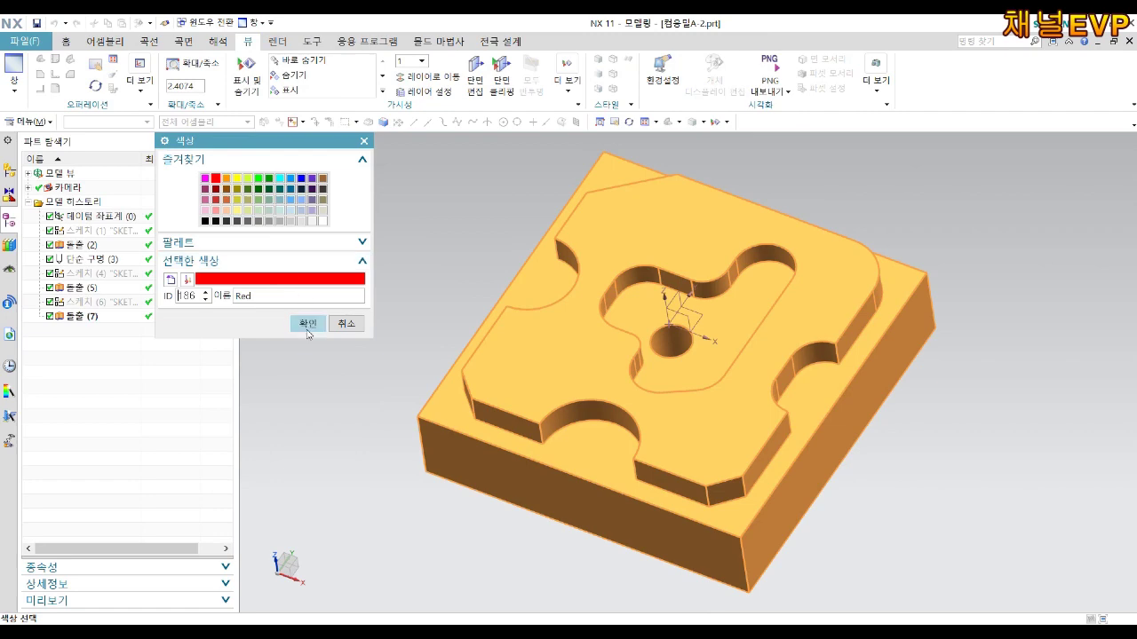
{"action": "left_click", "coordinate": [307, 334]}
{"action": "left_click", "coordinate": [299, 520]}
{"action": "middle_click_drag", "start_coordinate": [569, 427], "coordinate": [601, 395]}
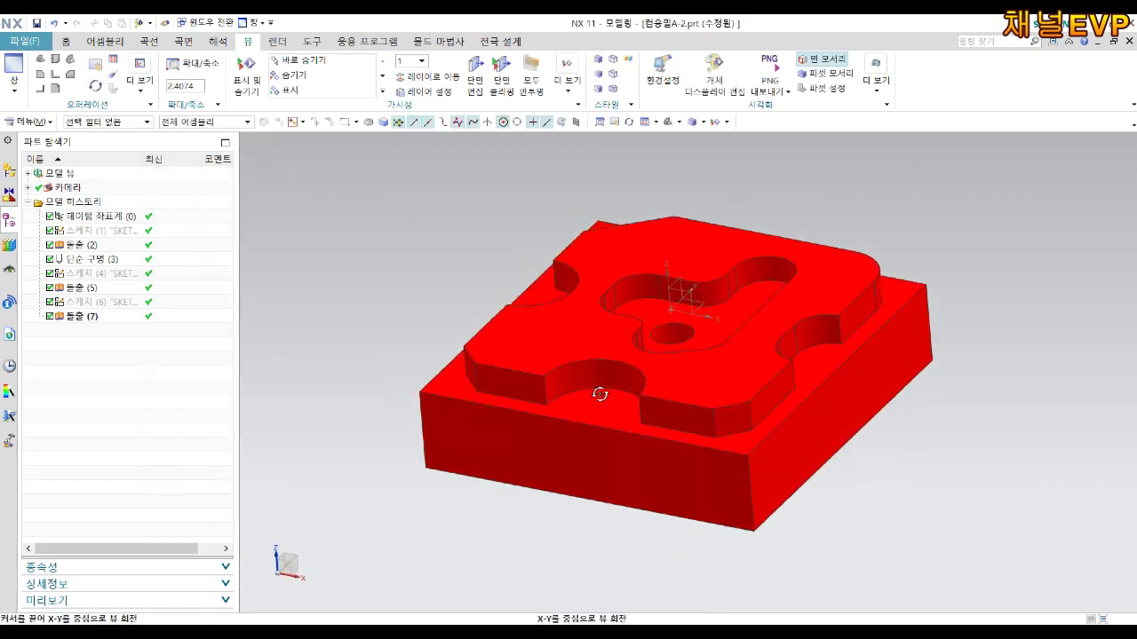
{"action": "key", "text": "Home"}
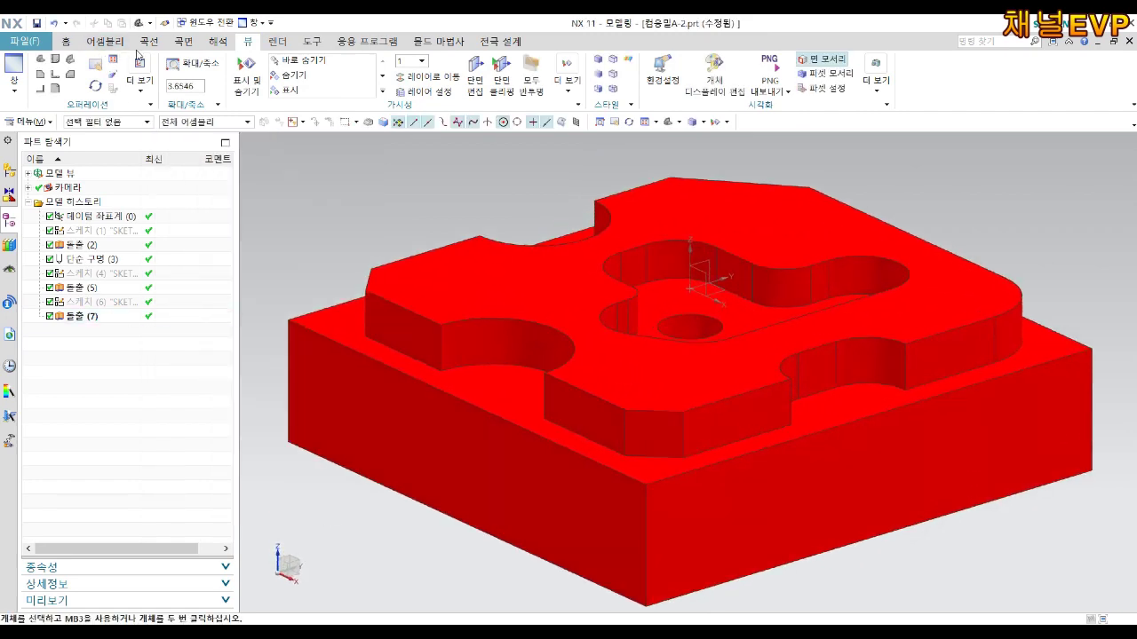
{"action": "left_click", "coordinate": [149, 41]}
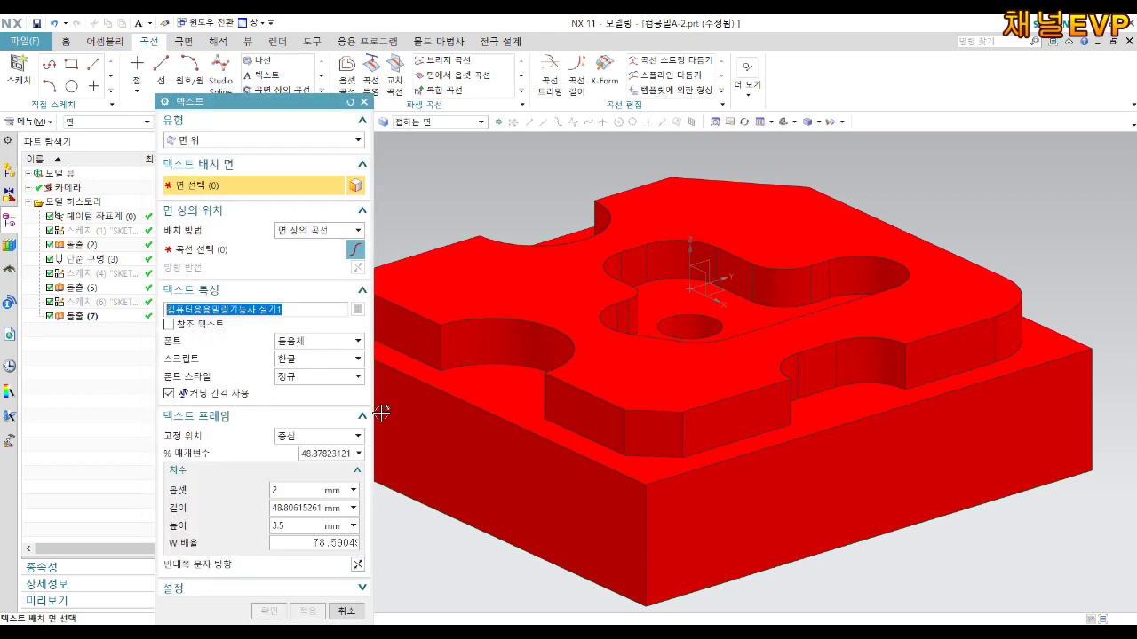
Place text 컴퓨터응용밀링기능사 실기2 on the front face along the bottom edge, then select it for extruding
{"action": "left_click", "coordinate": [436, 431]}
{"action": "left_click", "coordinate": [222, 248]}
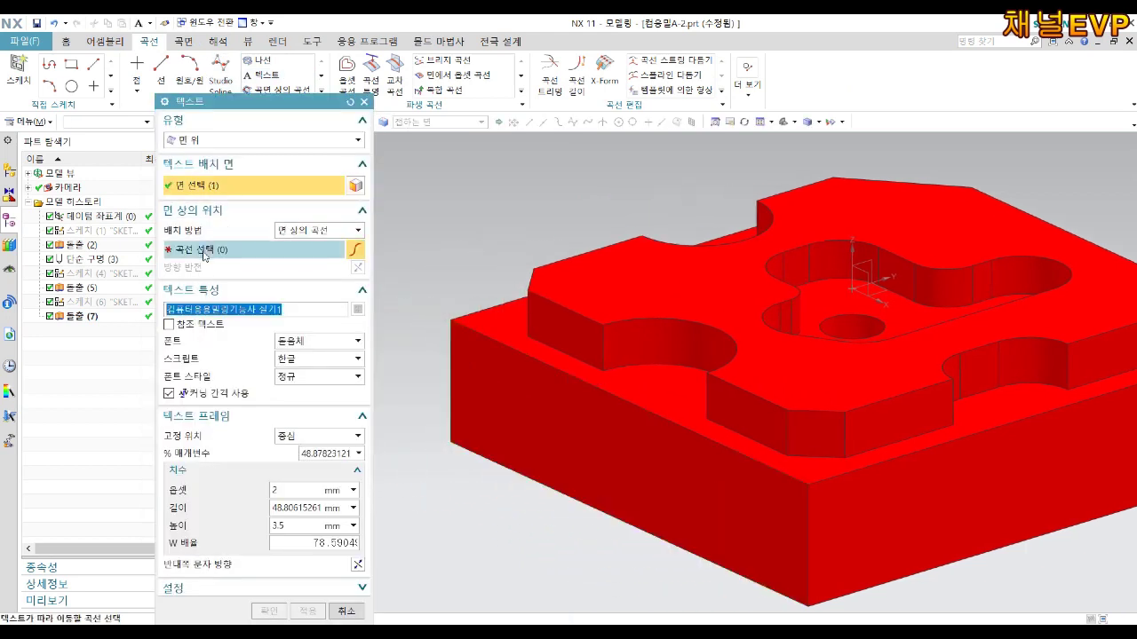
{"action": "left_click", "coordinate": [530, 477]}
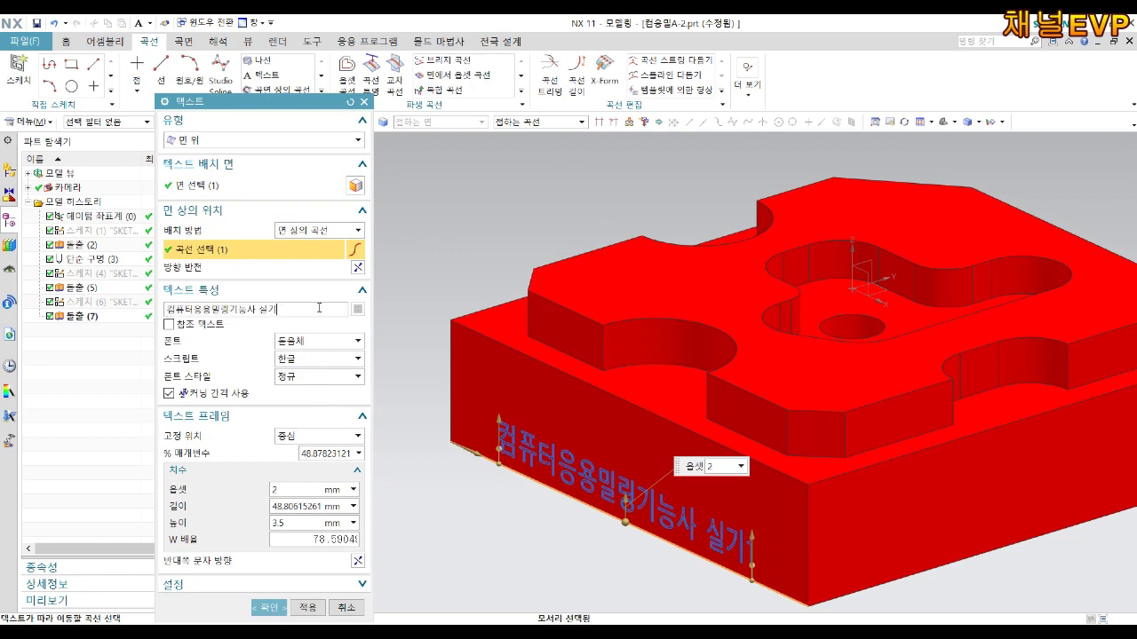
{"action": "left_click", "coordinate": [269, 607]}
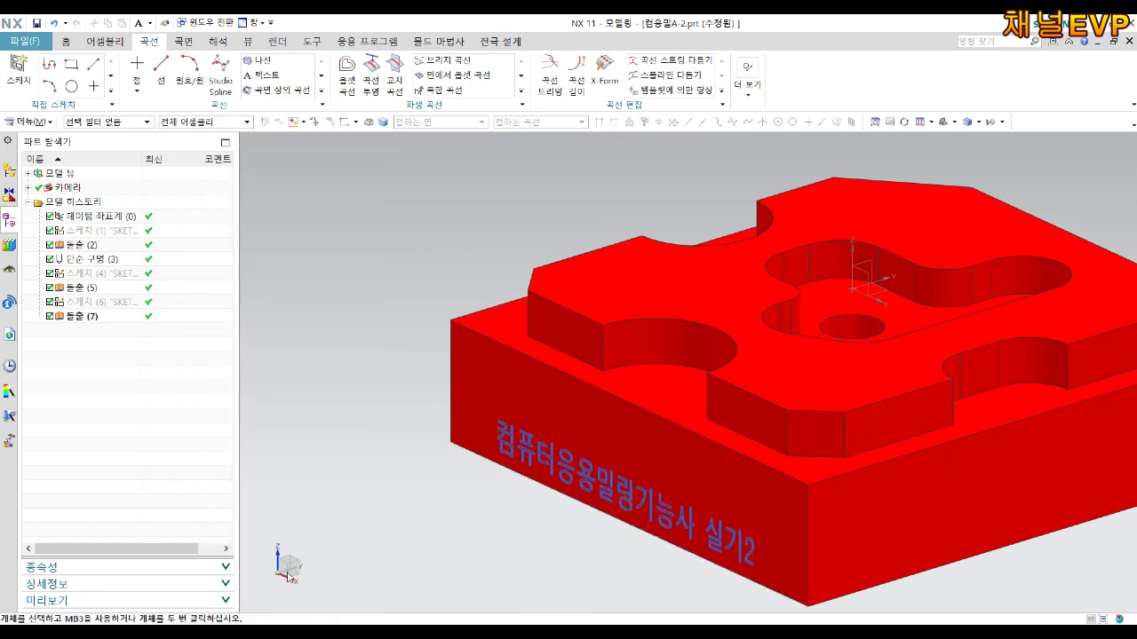
{"action": "left_click", "coordinate": [83, 347]}
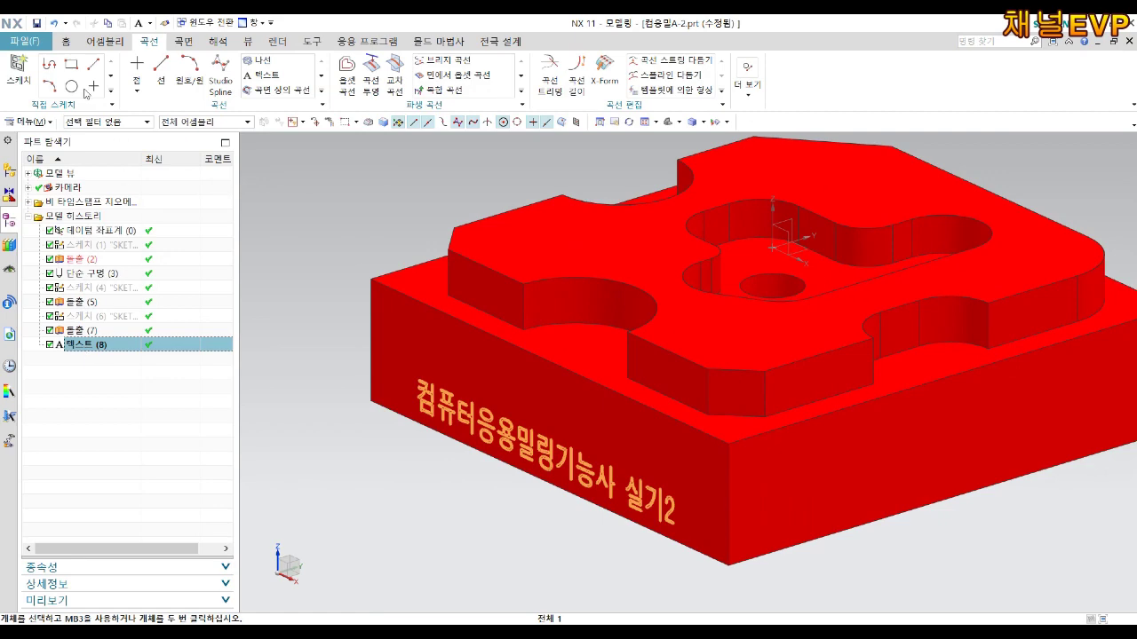
{"action": "left_click", "coordinate": [68, 43]}
{"action": "left_click", "coordinate": [166, 71]}
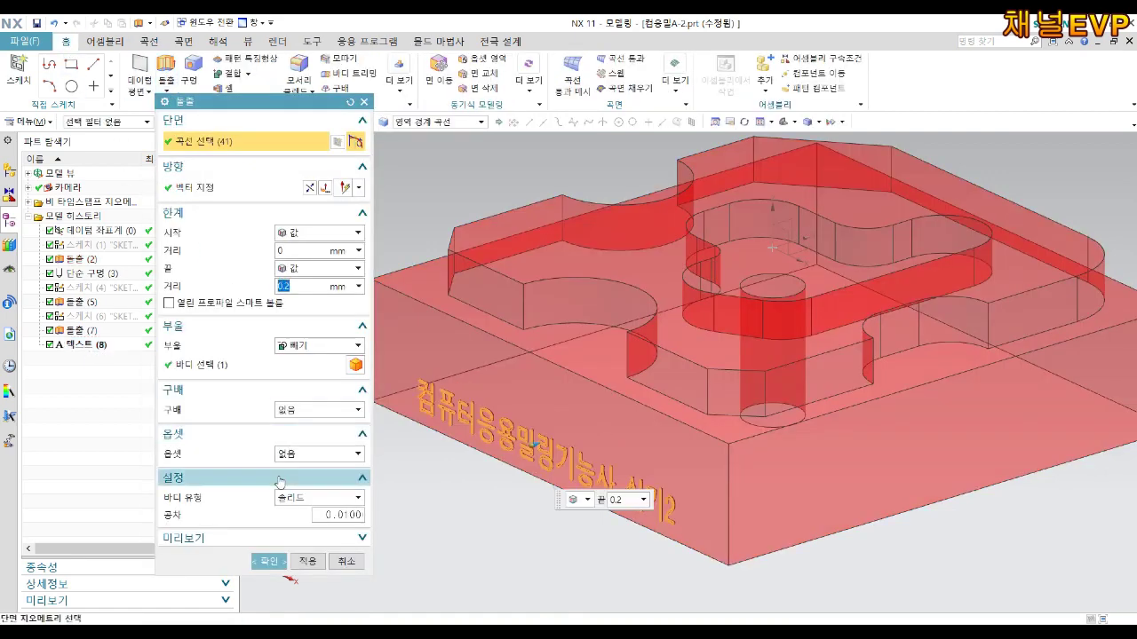
Cut the text 0.2 mm into the side and hide the text curves
{"action": "left_click", "coordinate": [268, 561]}
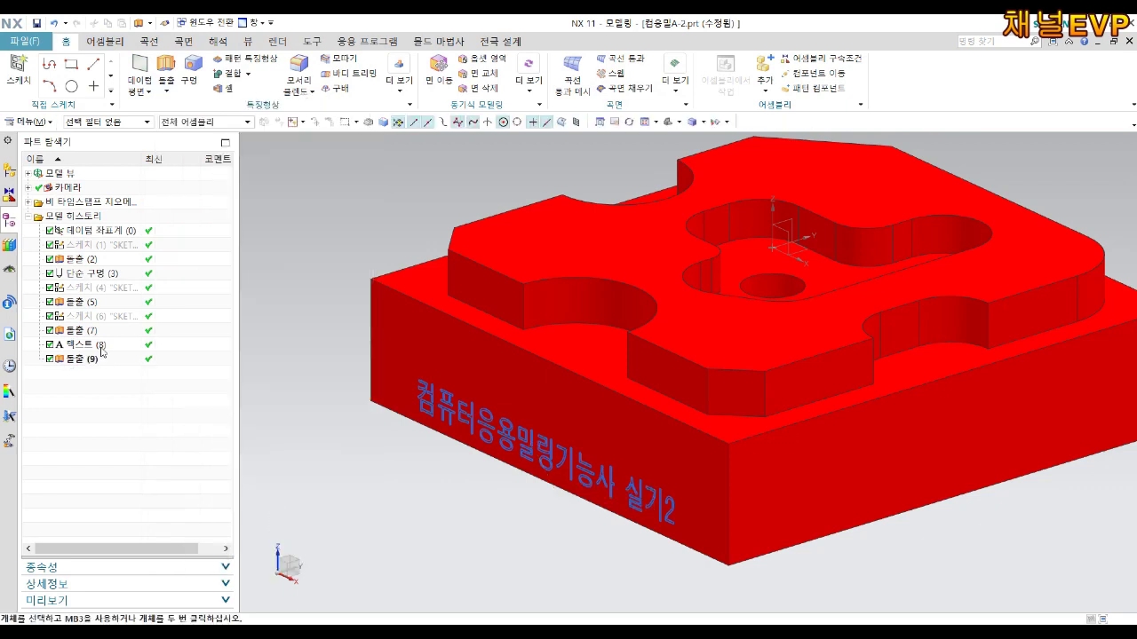
{"action": "right_click", "coordinate": [102, 351]}
{"action": "left_click", "coordinate": [181, 364]}
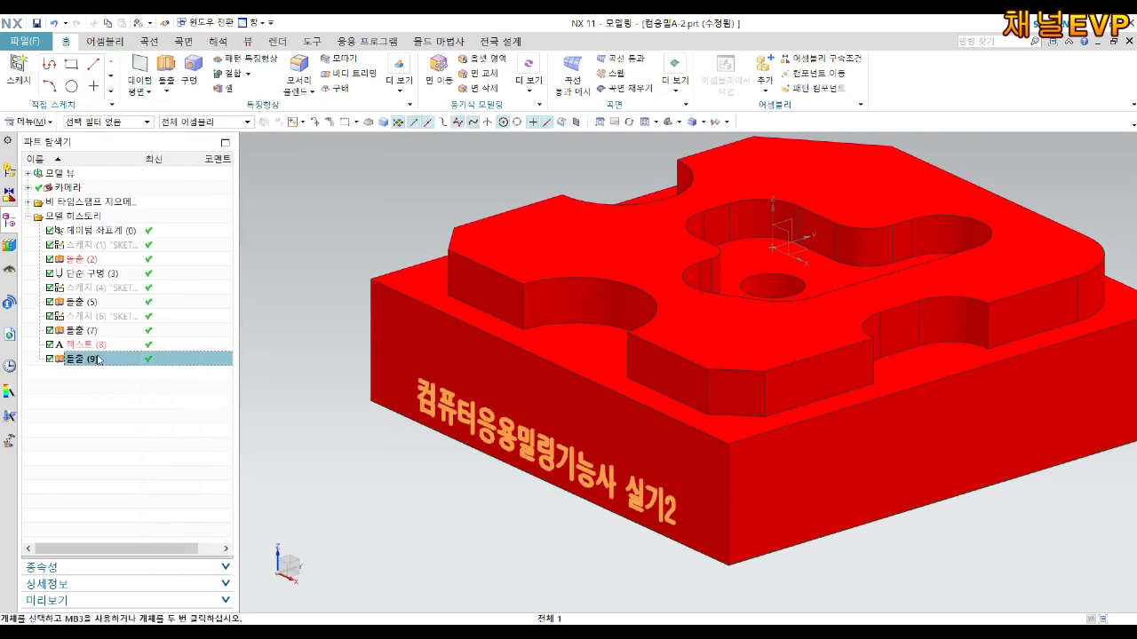
Colour the engraved text faces black and orbit to inspect the engraving
{"action": "right_click", "coordinate": [98, 359]}
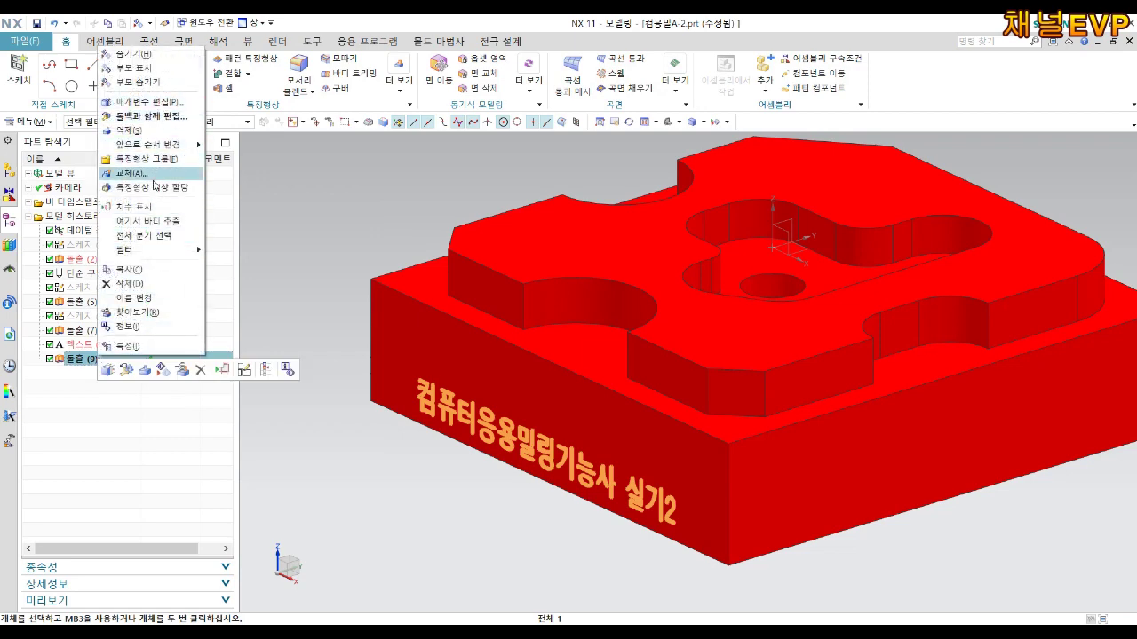
{"action": "left_click", "coordinate": [154, 187]}
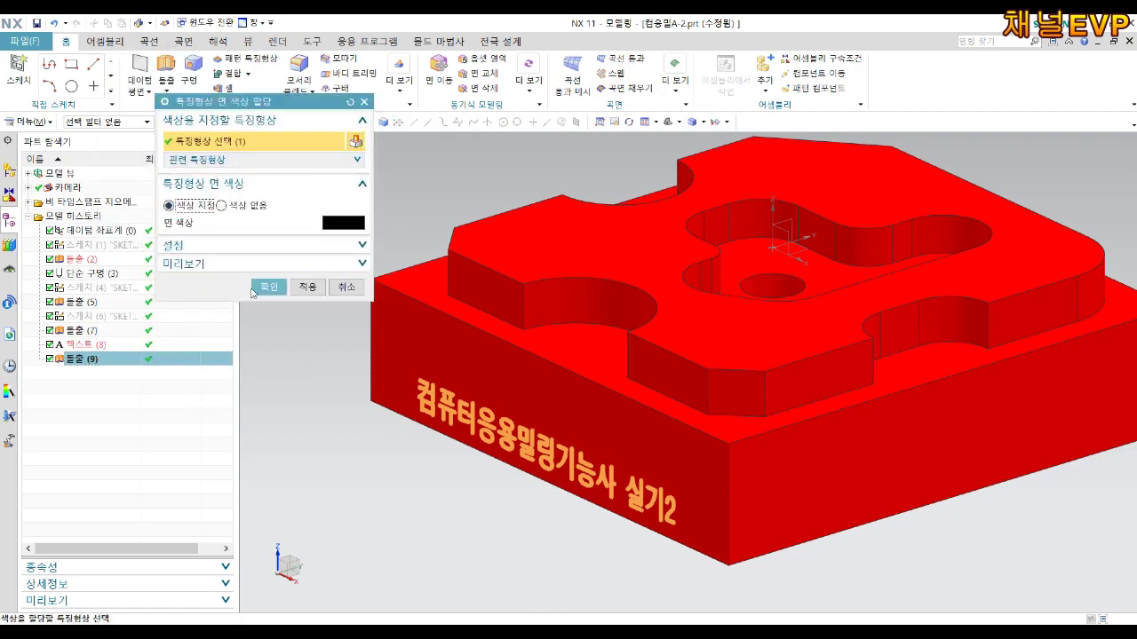
{"action": "left_click", "coordinate": [268, 286]}
{"action": "mouse_move", "coordinate": [329, 381]}
{"action": "middle_mouse_down"}
{"action": "mouse_move", "coordinate": [533, 471]}
{"action": "mouse_move", "coordinate": [540, 571]}
{"action": "mouse_move", "coordinate": [560, 495]}
{"action": "mouse_move", "coordinate": [607, 515]}
{"action": "mouse_move", "coordinate": [610, 538]}
{"action": "mouse_move", "coordinate": [685, 528]}
{"action": "mouse_move", "coordinate": [736, 479]}
{"action": "mouse_move", "coordinate": [786, 491]}
{"action": "mouse_move", "coordinate": [436, 363]}
{"action": "middle_mouse_up"}
{"action": "right_click", "coordinate": [417, 338]}
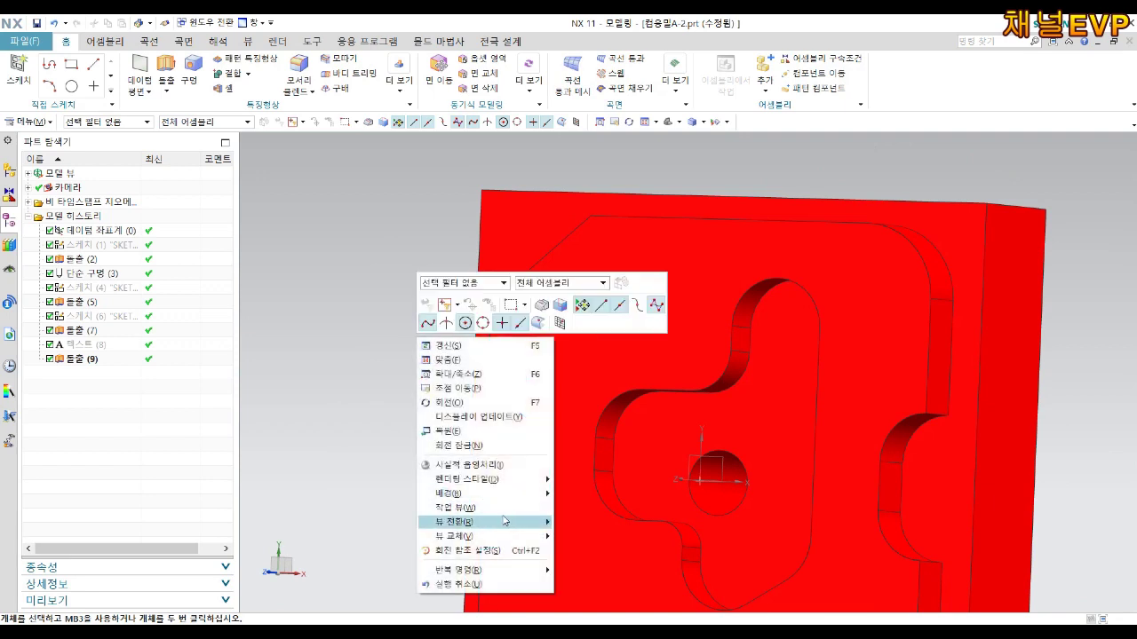
{"action": "left_click", "coordinate": [533, 527]}
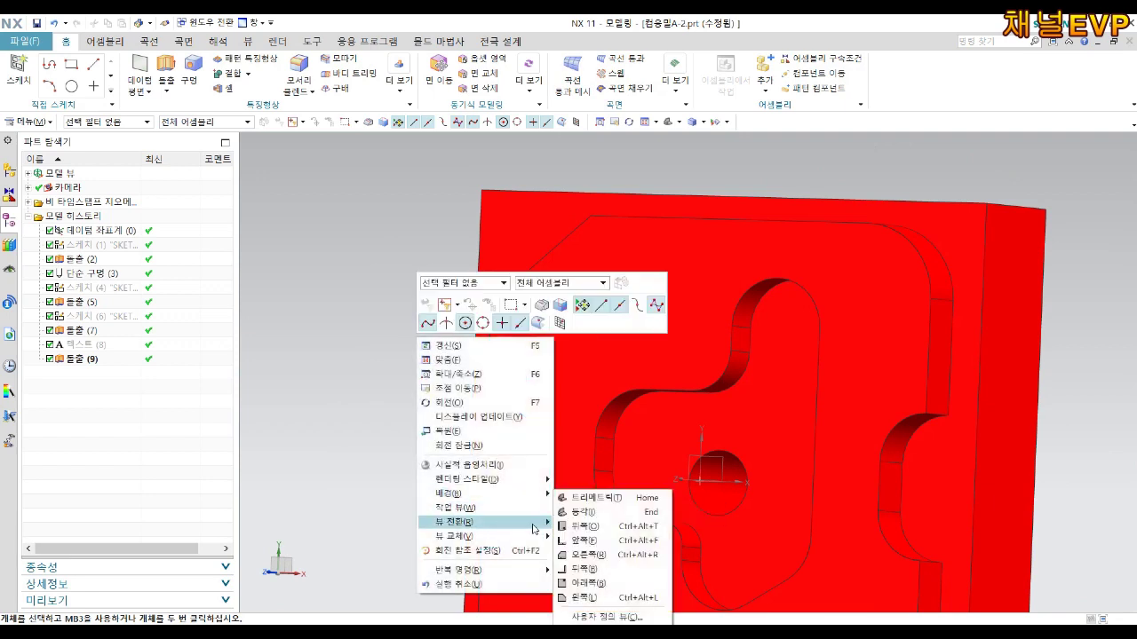
{"action": "left_click", "coordinate": [594, 527]}
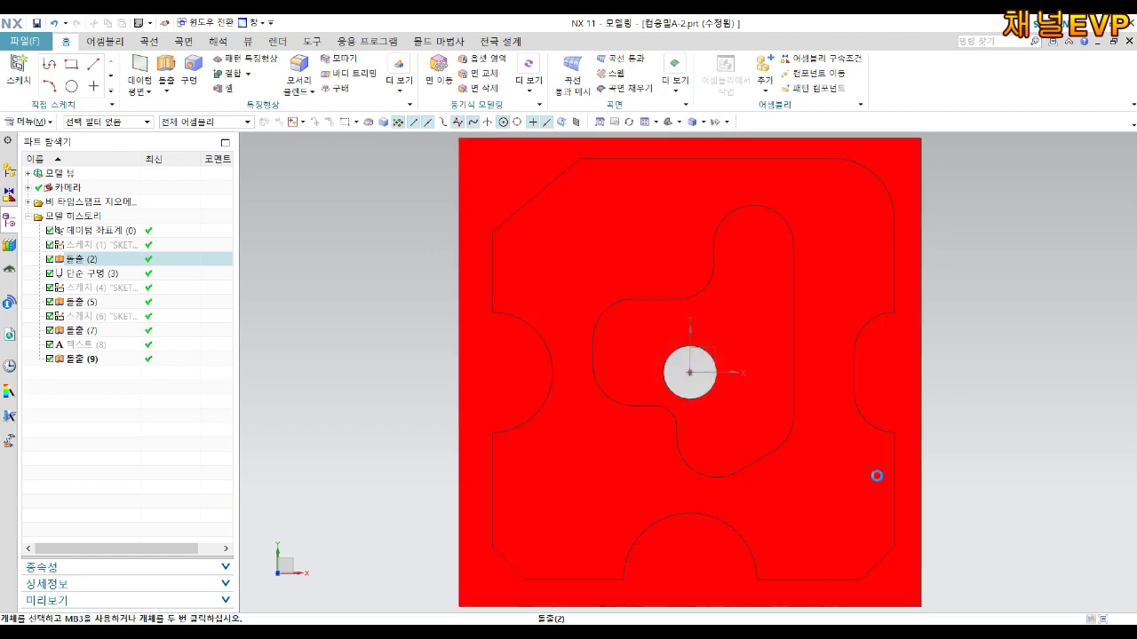
{"action": "mouse_move", "coordinate": [876, 472]}
{"action": "middle_mouse_down"}
{"action": "mouse_move", "coordinate": [873, 393]}
{"action": "mouse_move", "coordinate": [855, 431]}
{"action": "mouse_move", "coordinate": [850, 413]}
{"action": "mouse_move", "coordinate": [834, 441]}
{"action": "mouse_move", "coordinate": [844, 424]}
{"action": "mouse_move", "coordinate": [832, 418]}
{"action": "mouse_move", "coordinate": [876, 432]}
{"action": "middle_mouse_up"}
{"action": "scroll", "coordinate": [880, 432], "scroll_direction": "down", "scroll_amount": 2}
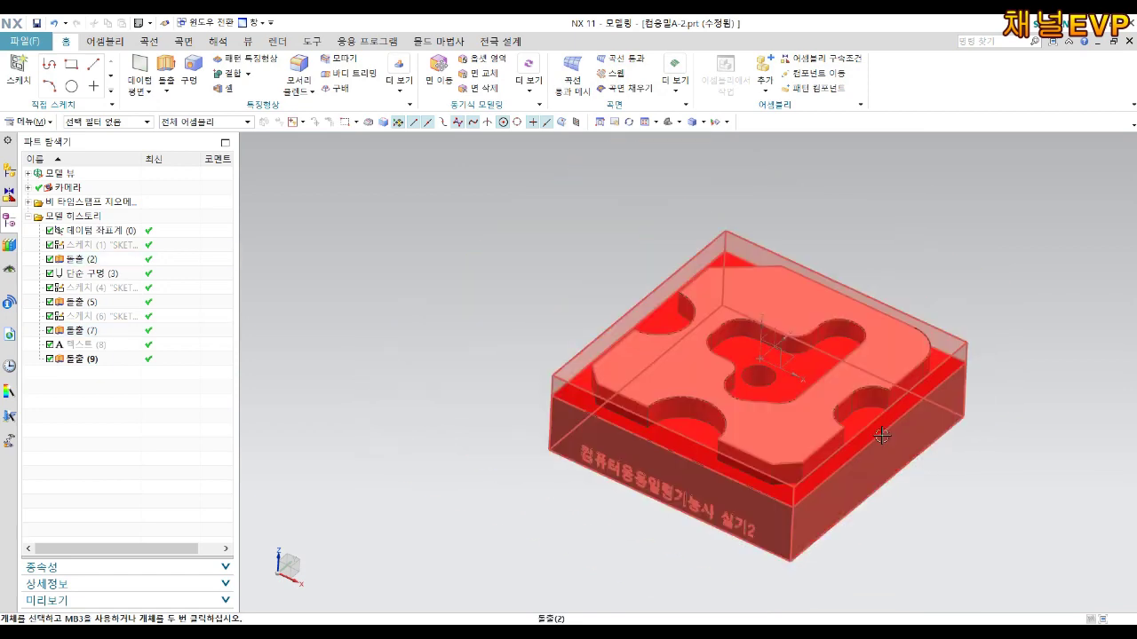
{"action": "scroll", "coordinate": [875, 412], "scroll_direction": "down", "scroll_amount": 2}
{"action": "scroll", "coordinate": [875, 412], "scroll_direction": "up", "scroll_amount": 2}
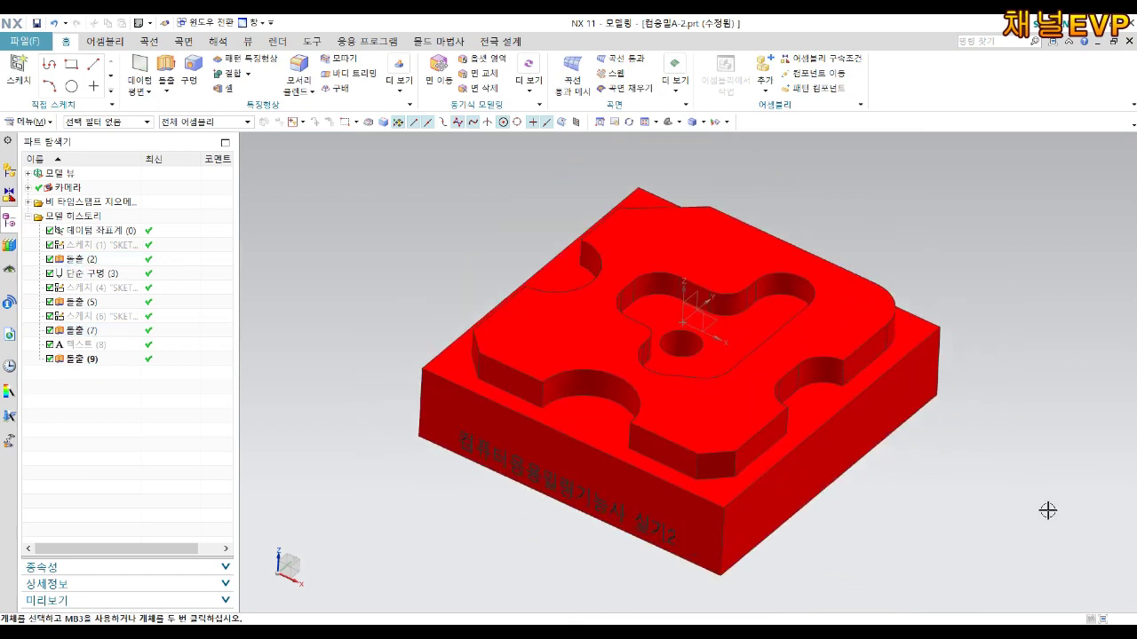